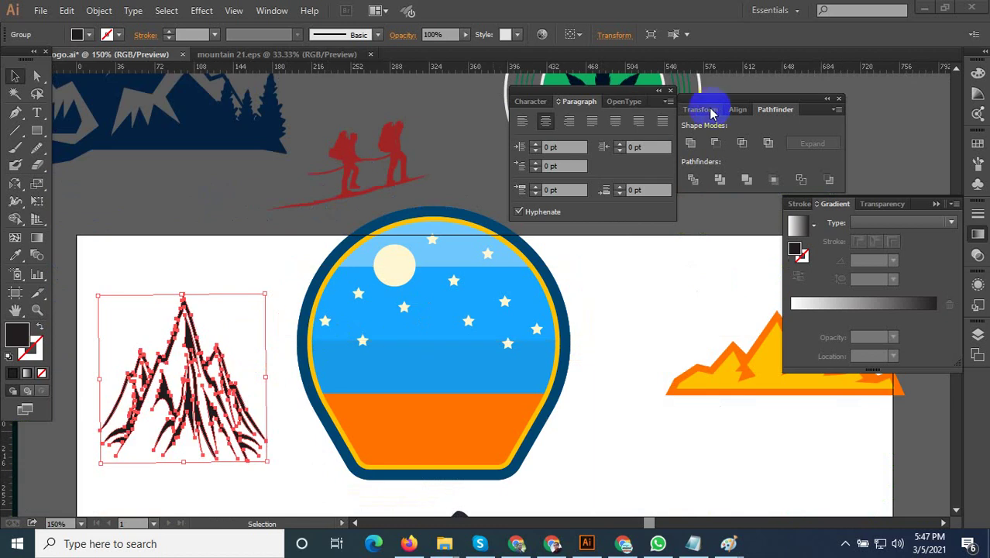
Reset the Essentials workspace to its default layout
{"action": "left_click", "coordinate": [790, 17]}
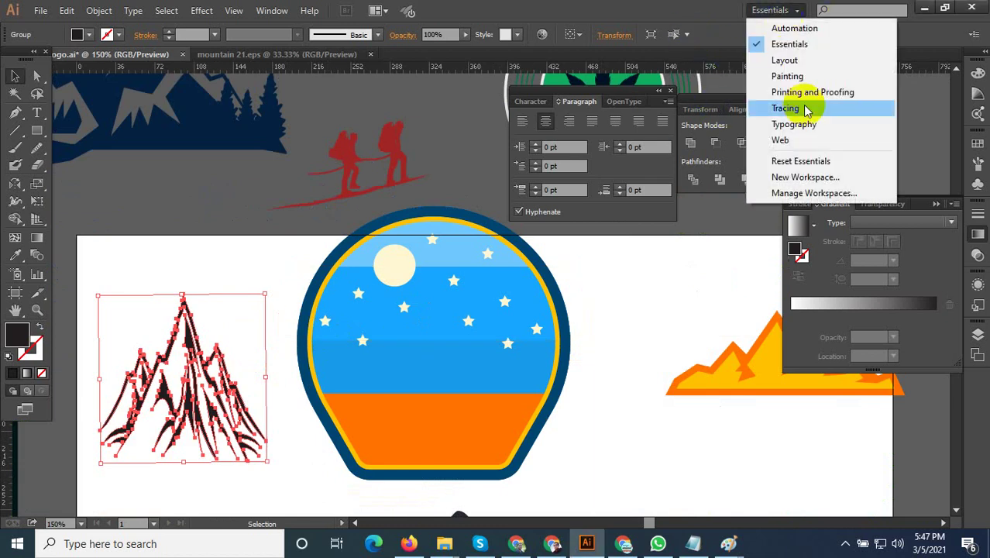
{"action": "left_click", "coordinate": [806, 157]}
{"action": "scroll", "coordinate": [399, 368], "scroll_direction": "up", "scroll_amount": 2, "text": "alt"}
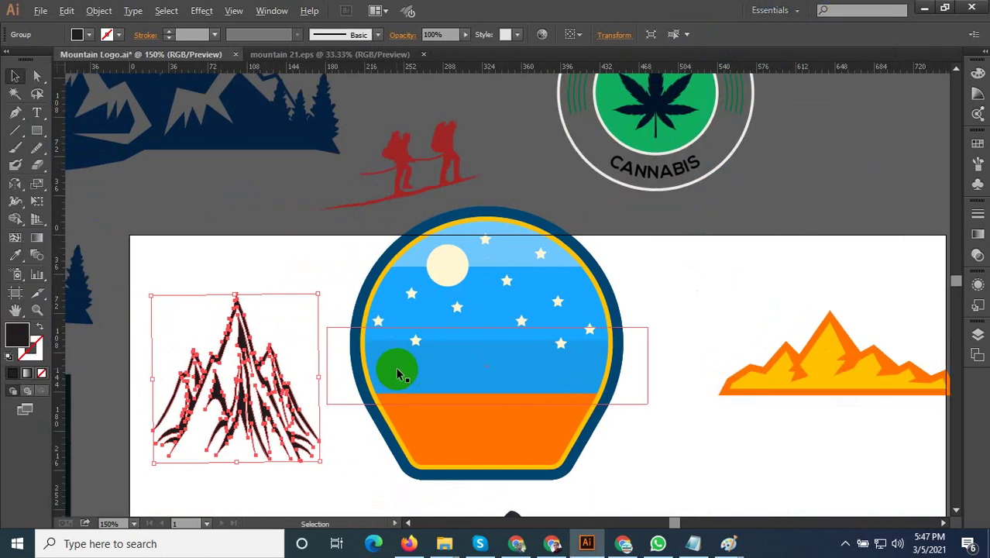
{"action": "scroll", "coordinate": [362, 303], "scroll_direction": "down", "scroll_amount": 4, "text": "alt"}
Move the black mountain line art into the badge's blue sky
{"action": "scroll", "coordinate": [525, 293], "scroll_direction": "up", "scroll_amount": 1, "text": "alt"}
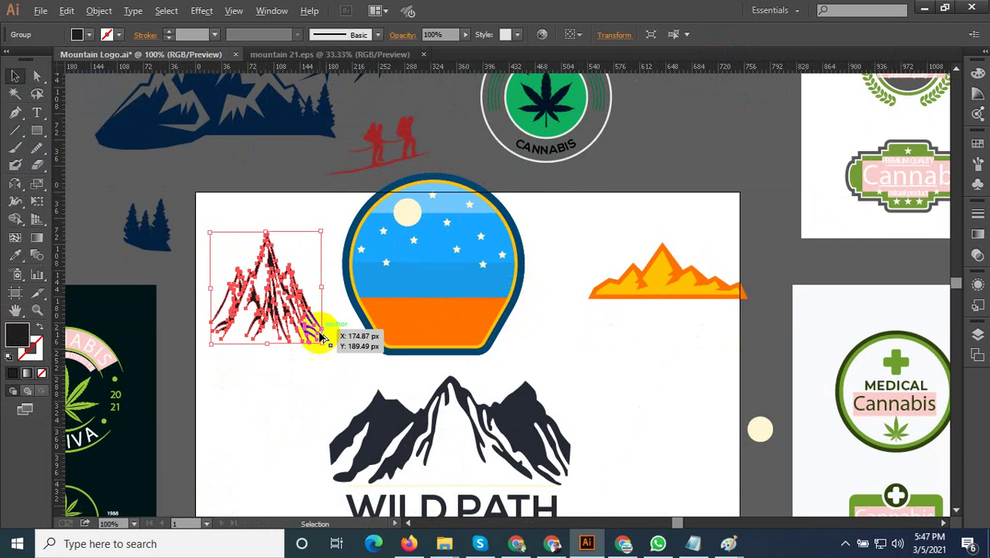
{"action": "mouse_move", "coordinate": [266, 305]}
{"action": "left_mouse_down"}
{"action": "mouse_move", "coordinate": [457, 248]}
{"action": "mouse_move", "coordinate": [421, 289]}
{"action": "mouse_move", "coordinate": [424, 152]}
{"action": "mouse_move", "coordinate": [420, 195]}
{"action": "left_mouse_up"}
{"action": "scroll", "coordinate": [448, 234], "scroll_direction": "up", "scroll_amount": 3, "text": "alt"}
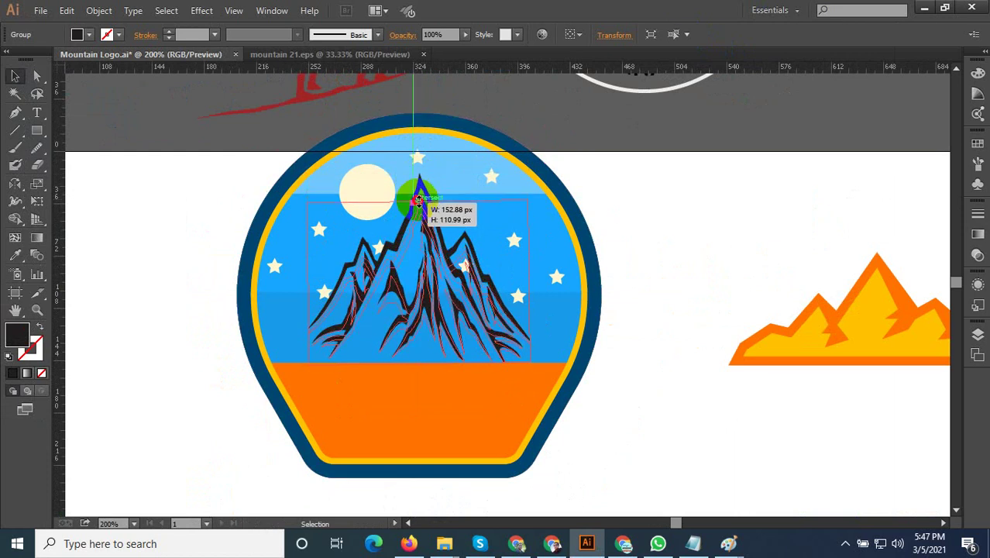
{"action": "scroll", "coordinate": [353, 309], "scroll_direction": "up", "scroll_amount": 2, "text": "alt"}
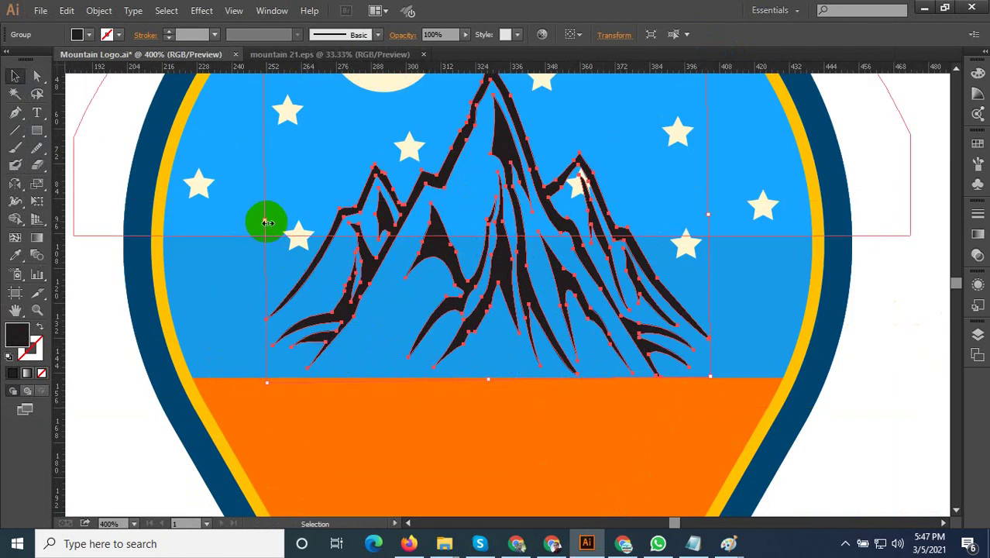
Stretch the mountain wider on both sides so it spans the circle
{"action": "left_click_drag", "start_coordinate": [267, 222], "coordinate": [198, 222]}
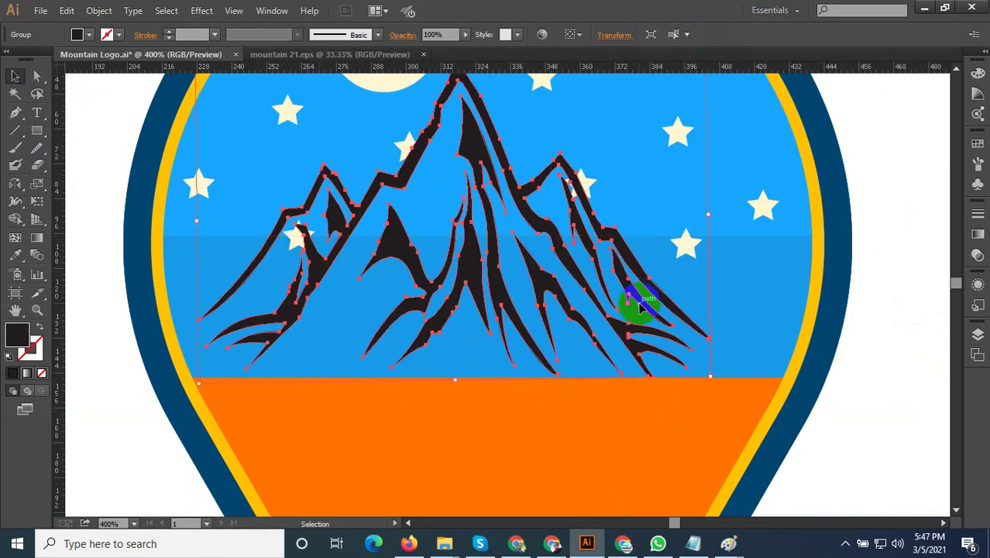
{"action": "scroll", "coordinate": [639, 306], "scroll_direction": "down", "scroll_amount": 1, "text": "alt"}
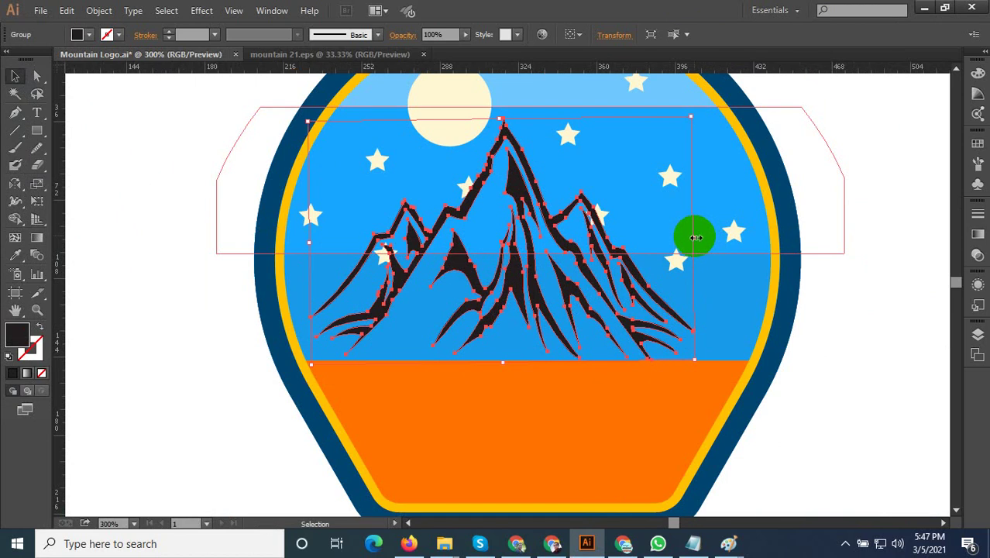
{"action": "left_click_drag", "start_coordinate": [696, 238], "coordinate": [735, 231]}
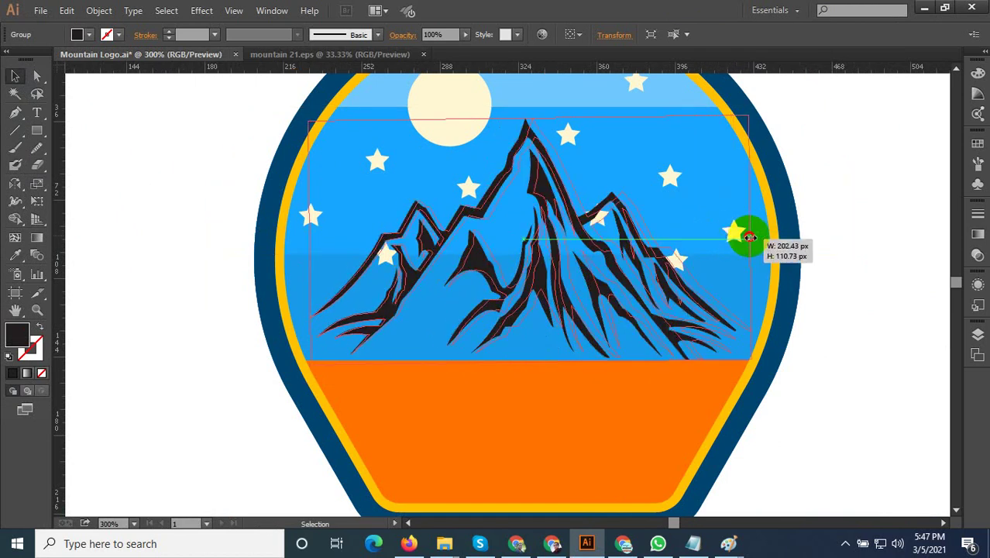
{"action": "left_click_drag", "start_coordinate": [735, 237], "coordinate": [749, 235]}
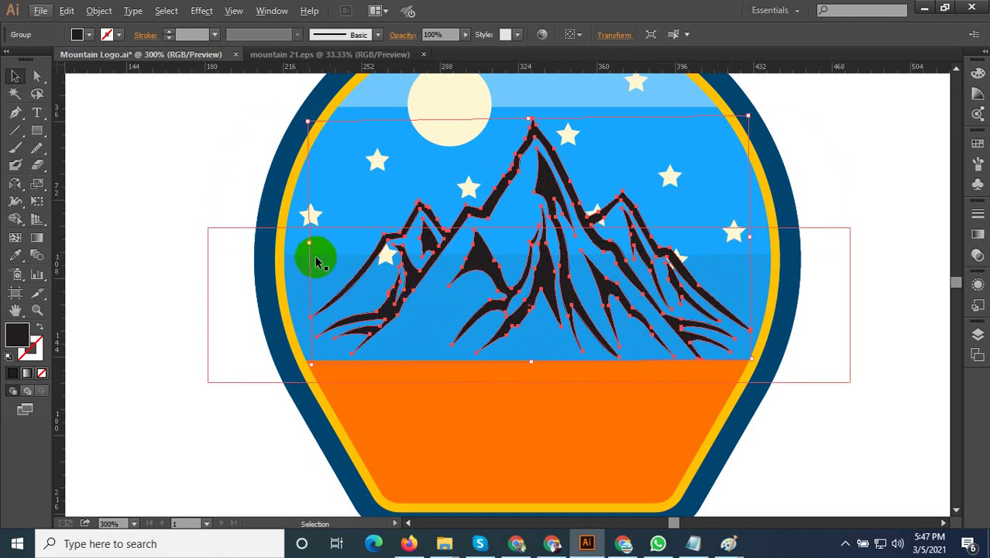
{"action": "left_click_drag", "start_coordinate": [308, 241], "coordinate": [302, 244]}
{"action": "left_click_drag", "start_coordinate": [852, 398], "coordinate": [833, 411]}
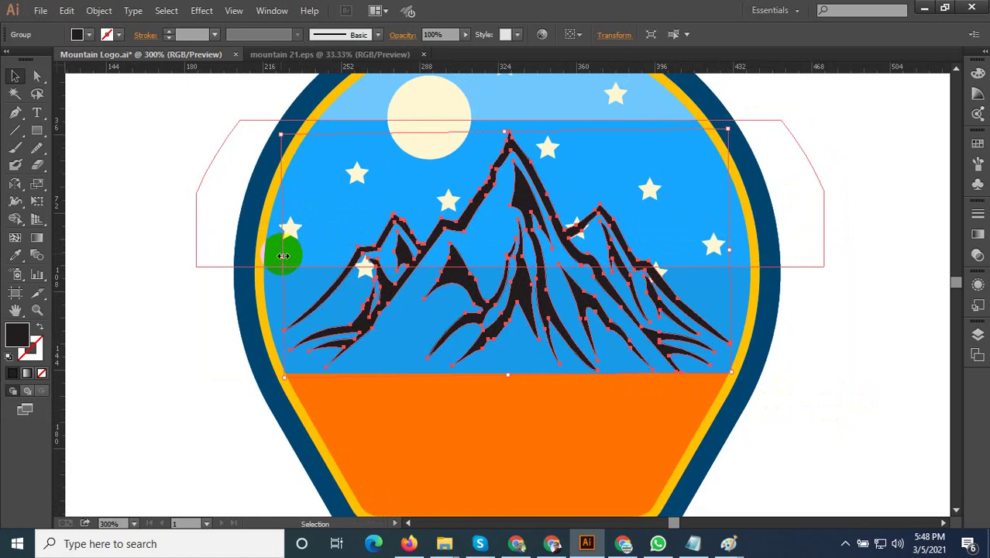
Widen the mountain a touch further left and move a star off the left peak
{"action": "left_click_drag", "start_coordinate": [284, 255], "coordinate": [272, 263]}
{"action": "left_click", "coordinate": [283, 280]}
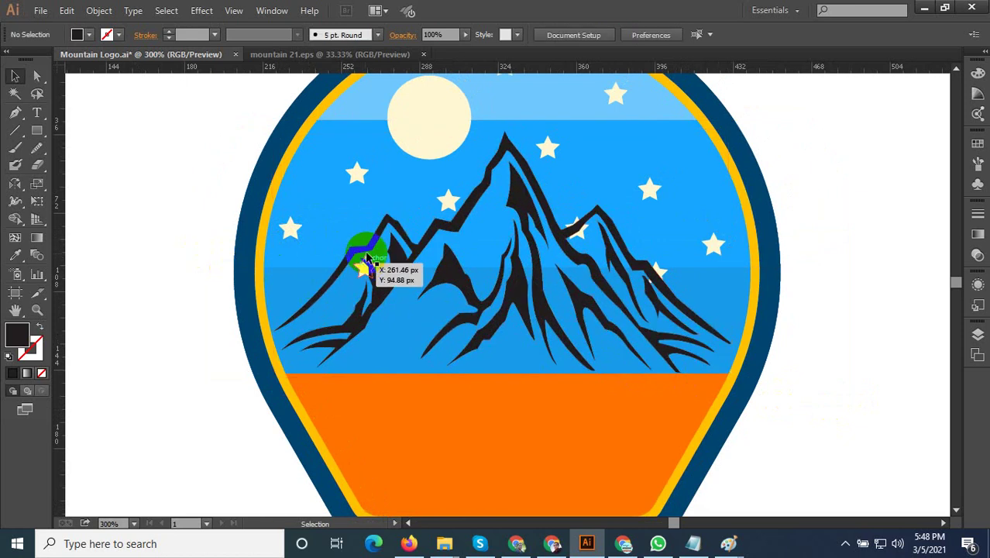
{"action": "mouse_move", "coordinate": [366, 259]}
{"action": "left_mouse_down"}
{"action": "mouse_move", "coordinate": [364, 273]}
{"action": "mouse_move", "coordinate": [343, 232]}
{"action": "left_mouse_up"}
{"action": "left_click_drag", "start_coordinate": [446, 231], "coordinate": [448, 230]}
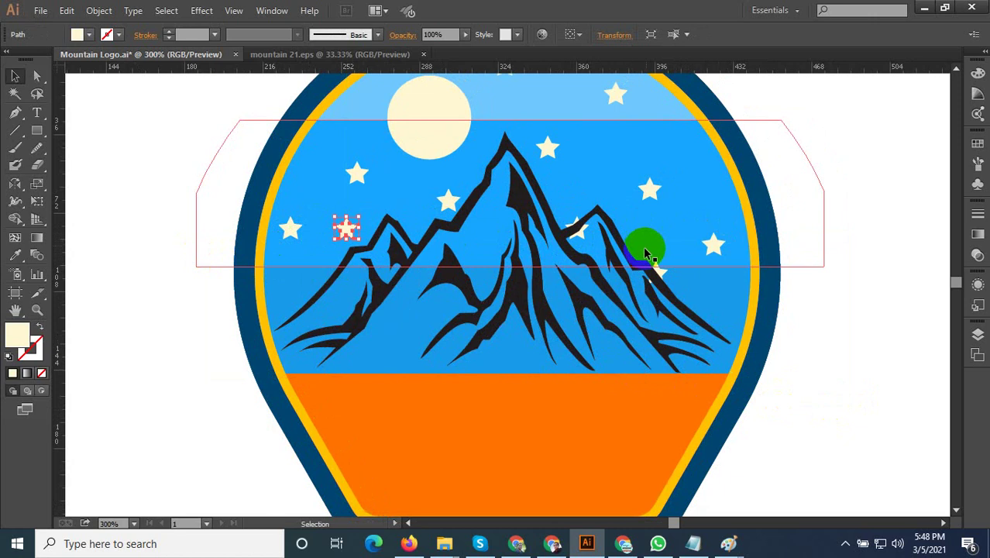
Move the stars on the right slope up into open sky and deselect them
{"action": "left_click_drag", "start_coordinate": [582, 231], "coordinate": [581, 186]}
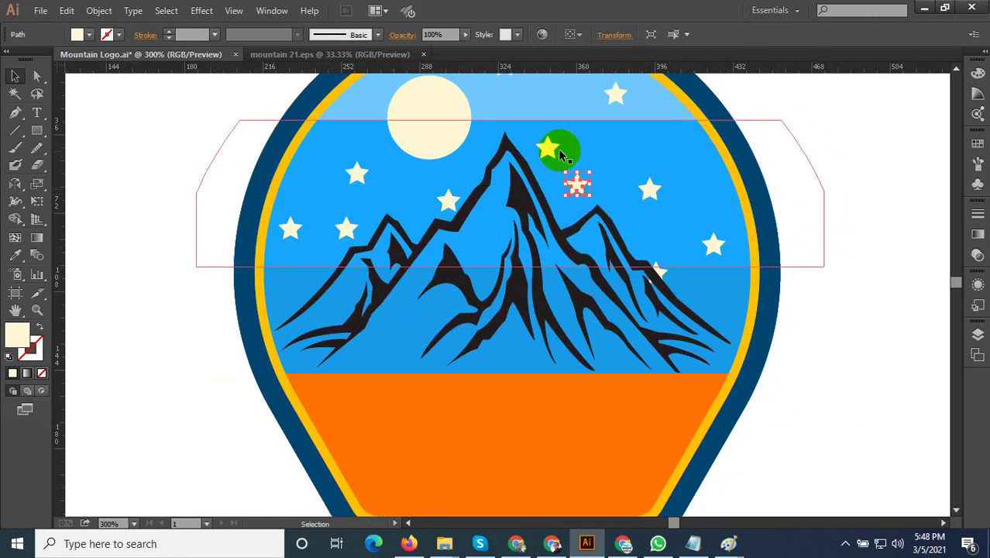
{"action": "left_click_drag", "start_coordinate": [544, 146], "coordinate": [539, 135]}
{"action": "mouse_move", "coordinate": [656, 270]}
{"action": "left_mouse_down"}
{"action": "mouse_move", "coordinate": [701, 283]}
{"action": "mouse_move", "coordinate": [650, 233]}
{"action": "left_mouse_up"}
{"action": "left_click", "coordinate": [830, 267]}
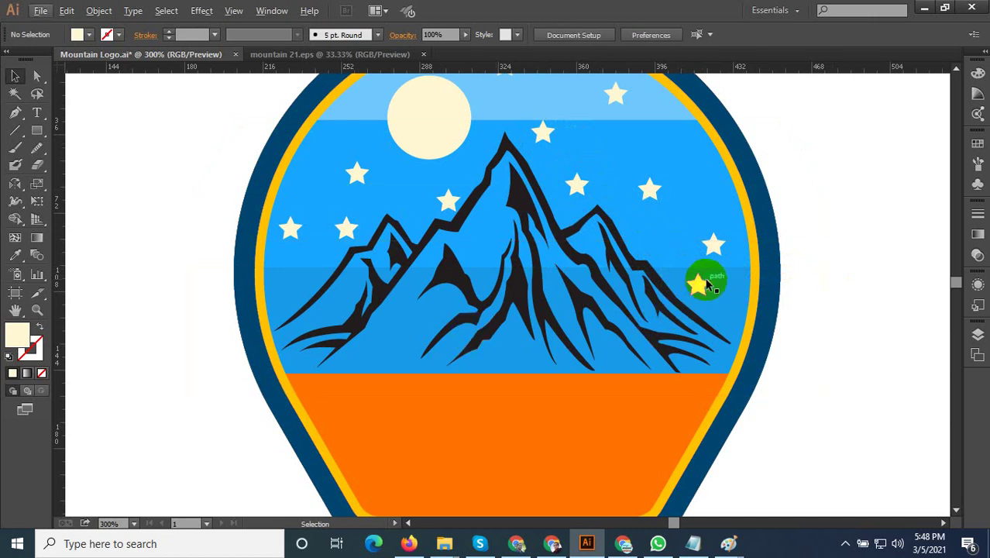
{"action": "left_click", "coordinate": [817, 233]}
{"action": "scroll", "coordinate": [817, 232], "scroll_direction": "down", "scroll_amount": 1}
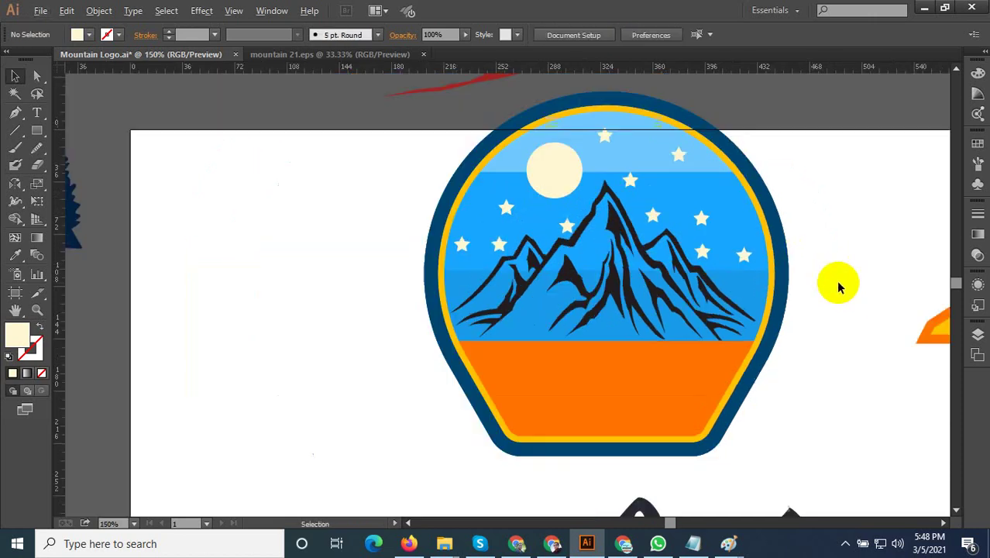
{"action": "scroll", "coordinate": [838, 282], "scroll_direction": "down", "scroll_amount": 1}
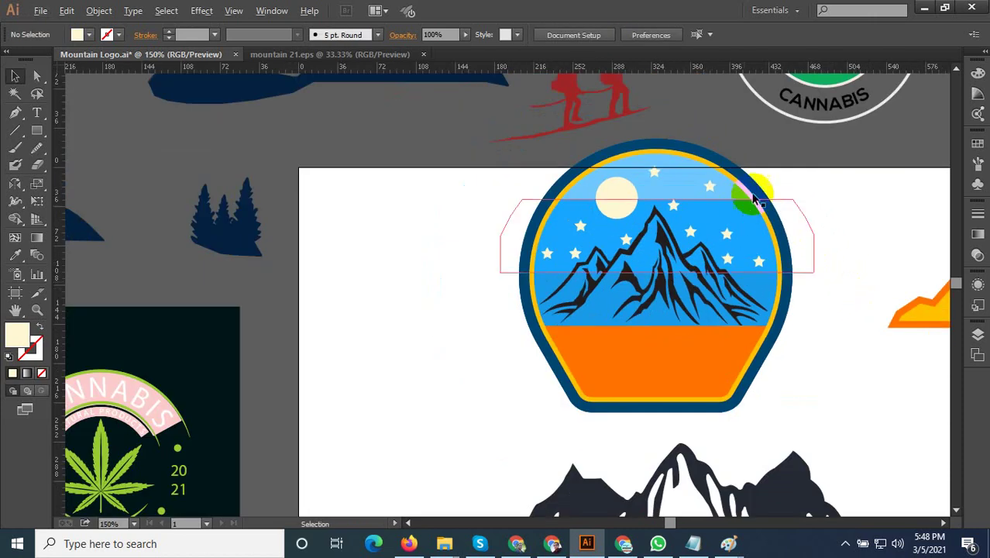
{"action": "scroll", "coordinate": [755, 200], "scroll_direction": "up", "scroll_amount": 2}
{"action": "scroll", "coordinate": [443, 231], "scroll_direction": "down", "scroll_amount": 1}
Recolour the moon circle cream using a colour sampled from the artwork
{"action": "left_click", "coordinate": [448, 218]}
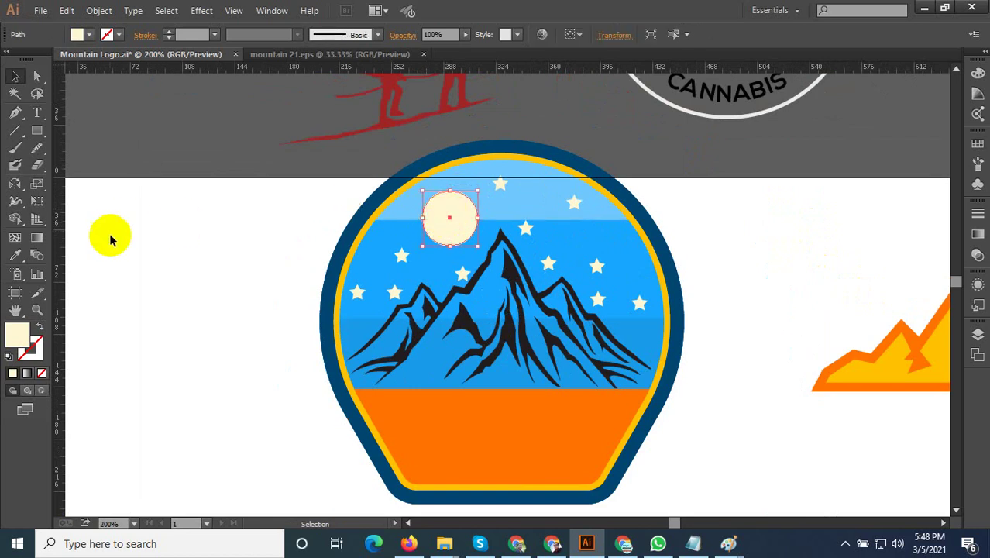
{"action": "left_click", "coordinate": [17, 255]}
{"action": "scroll", "coordinate": [199, 215], "scroll_direction": "down", "scroll_amount": 2}
{"action": "scroll", "coordinate": [375, 292], "scroll_direction": "down", "scroll_amount": 1}
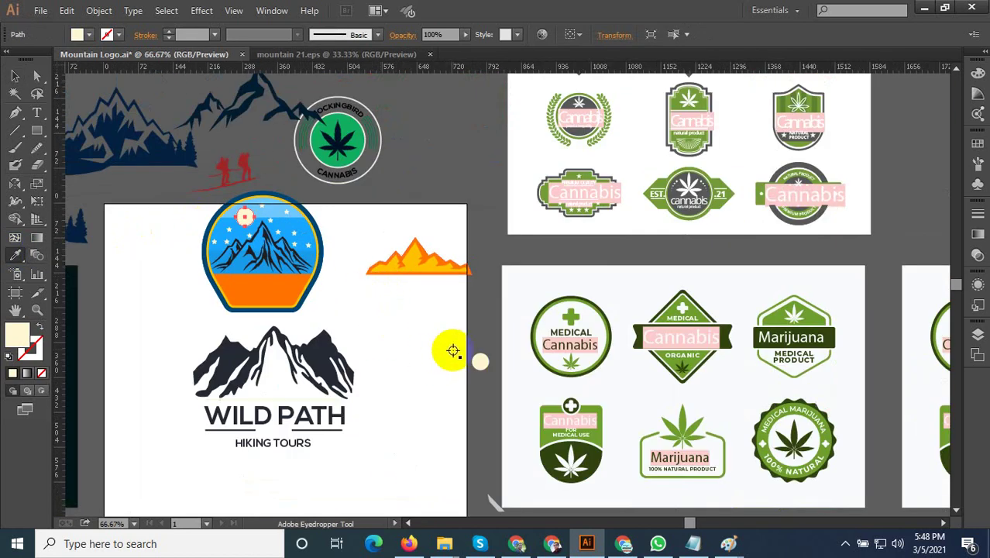
{"action": "scroll", "coordinate": [479, 358], "scroll_direction": "up", "scroll_amount": 3}
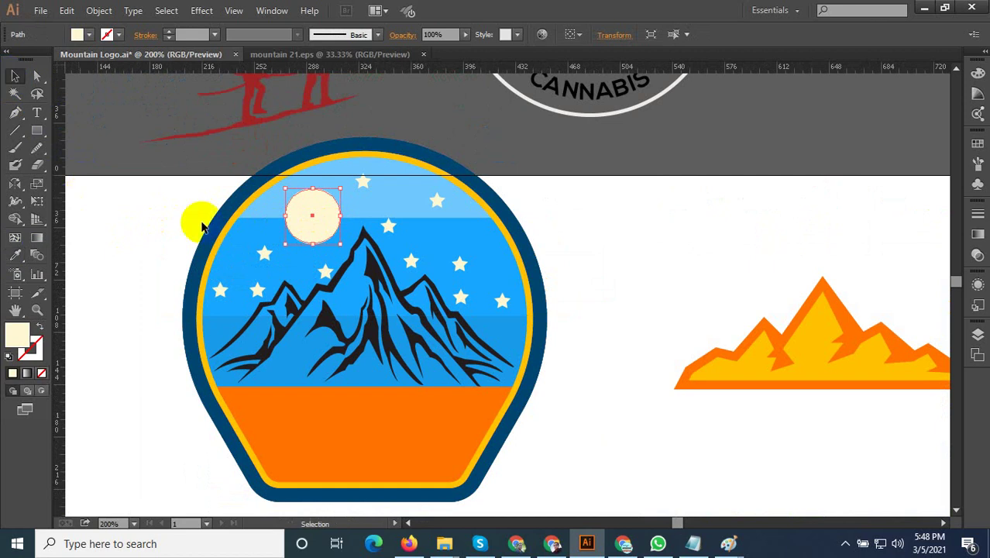
{"action": "left_click", "coordinate": [201, 226]}
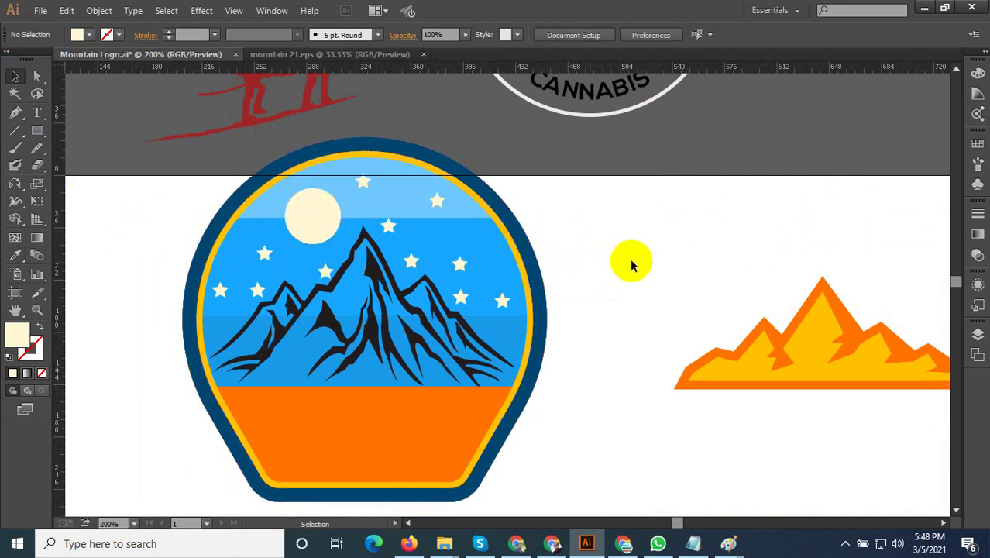
{"action": "scroll", "coordinate": [497, 303], "scroll_direction": "down", "scroll_amount": 3}
{"action": "scroll", "coordinate": [442, 364], "scroll_direction": "up", "scroll_amount": 3}
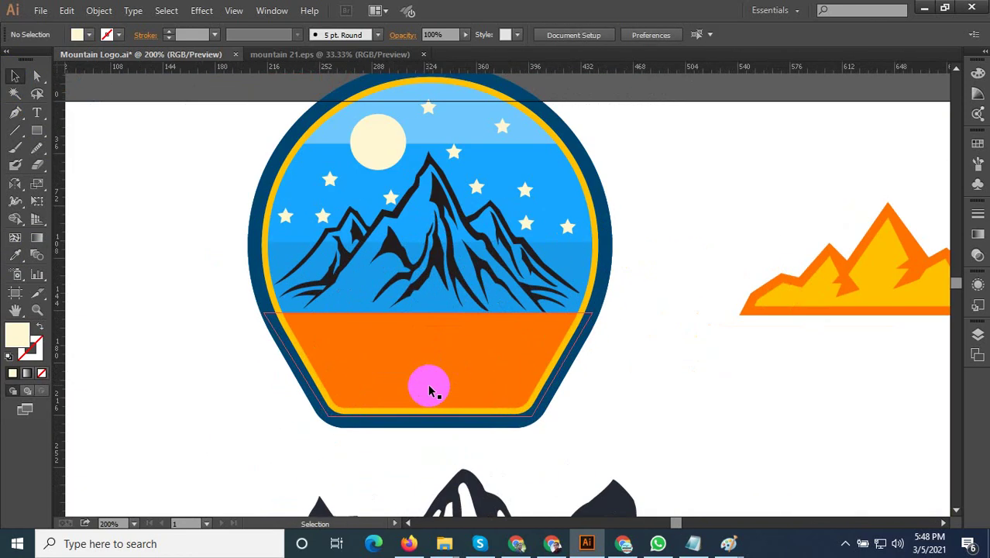
{"action": "scroll", "coordinate": [430, 390], "scroll_direction": "down", "scroll_amount": 2}
{"action": "scroll", "coordinate": [557, 317], "scroll_direction": "down", "scroll_amount": 3}
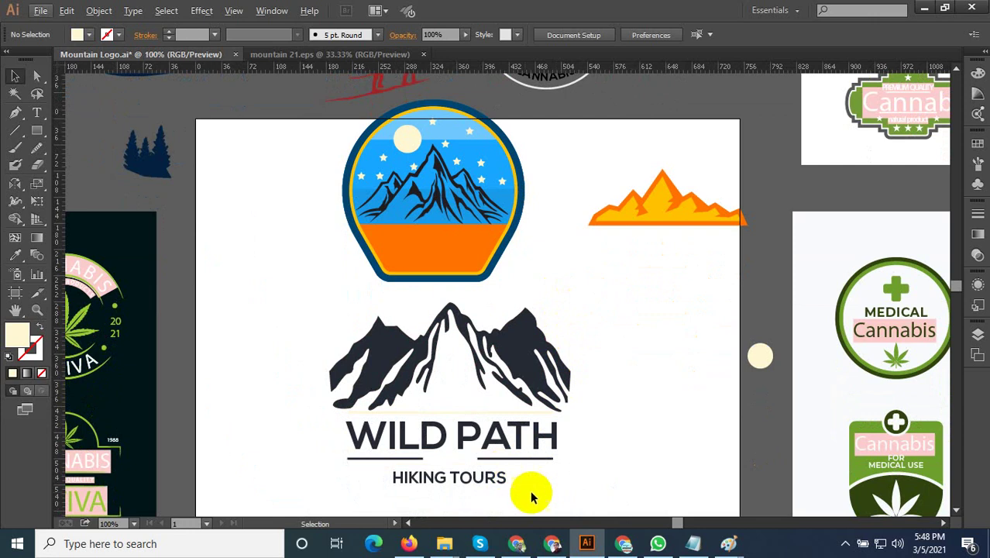
Shrink the WILD PATH and HIKING TOURS text to fit the orange base and bring it to the front
{"action": "mouse_move", "coordinate": [531, 494]}
{"action": "left_mouse_down"}
{"action": "mouse_move", "coordinate": [460, 458]}
{"action": "mouse_move", "coordinate": [468, 243]}
{"action": "left_mouse_up"}
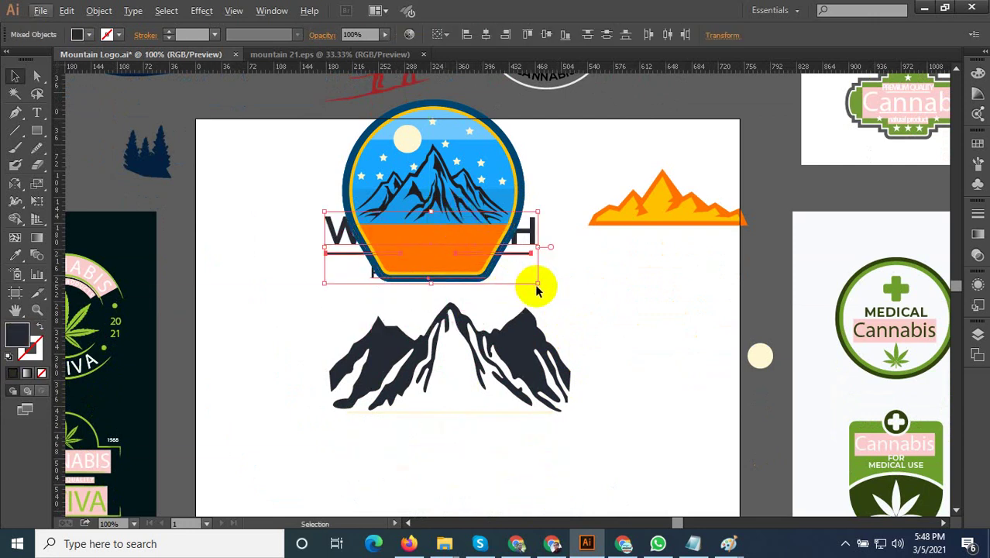
{"action": "mouse_move", "coordinate": [540, 284]}
{"action": "left_mouse_down"}
{"action": "mouse_move", "coordinate": [490, 291]}
{"action": "mouse_move", "coordinate": [433, 244]}
{"action": "left_mouse_up"}
{"action": "right_click", "coordinate": [434, 244]}
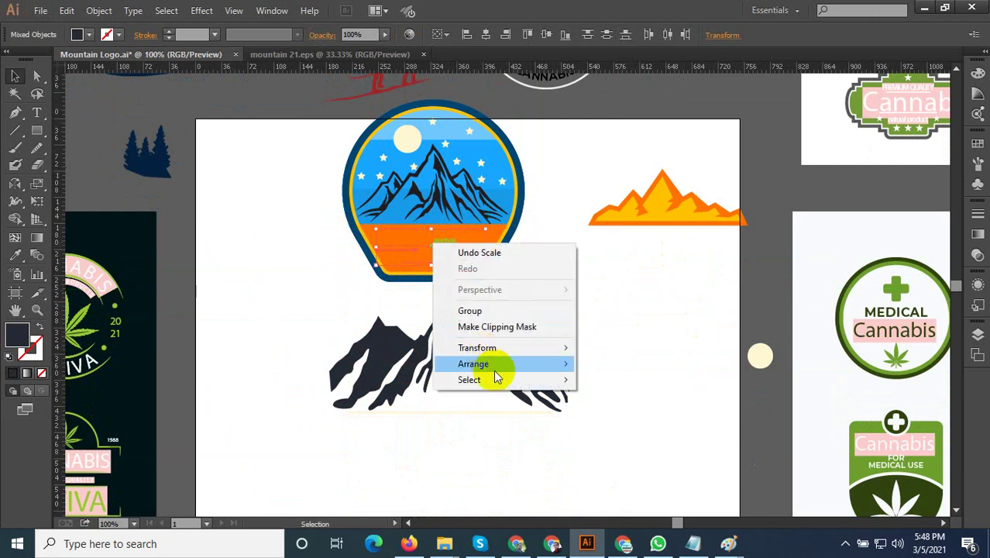
{"action": "left_click", "coordinate": [612, 362]}
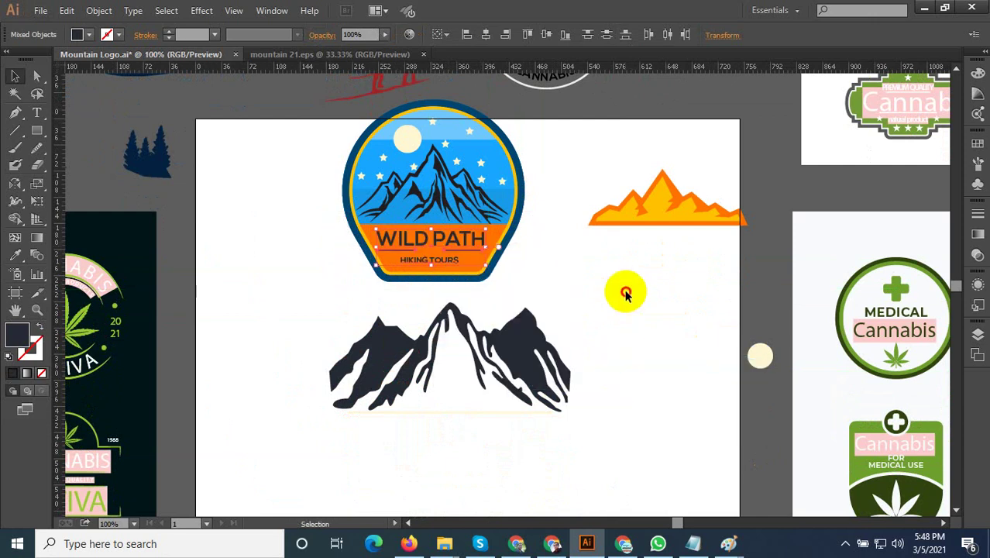
{"action": "left_click", "coordinate": [626, 294]}
Recolour the title lettering white
{"action": "scroll", "coordinate": [428, 249], "scroll_direction": "up", "scroll_amount": 2}
{"action": "left_click", "coordinate": [438, 278]}
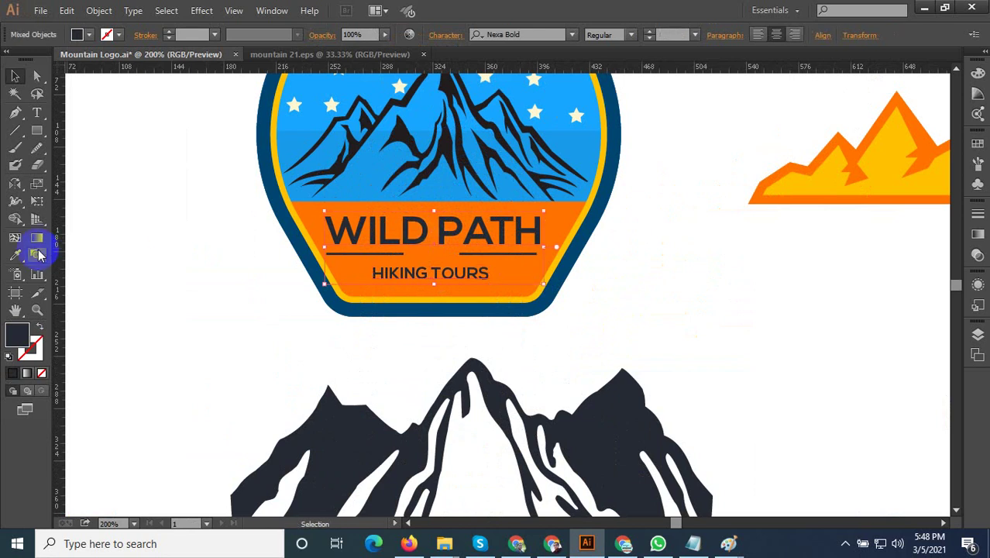
{"action": "left_click", "coordinate": [132, 251]}
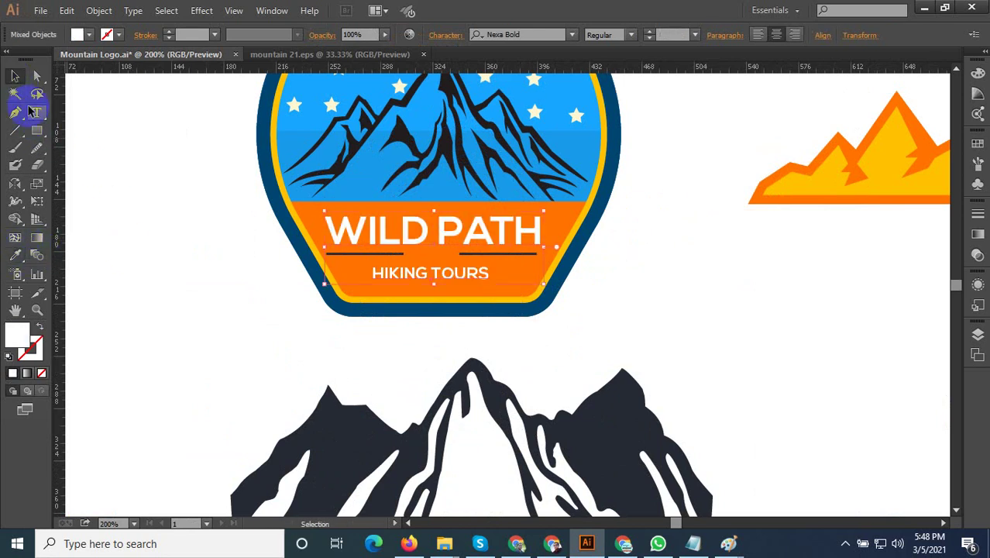
{"action": "left_click", "coordinate": [537, 261]}
Move the WILD PATH group up slightly above the dark lines
{"action": "scroll", "coordinate": [479, 257], "scroll_direction": "up", "scroll_amount": 1}
{"action": "left_click", "coordinate": [477, 256]}
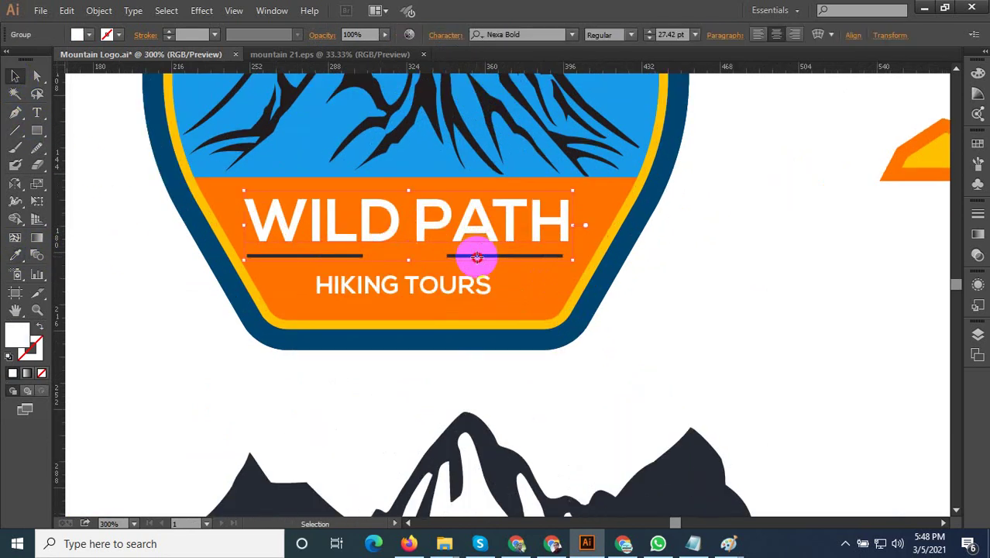
{"action": "left_click", "coordinate": [684, 308]}
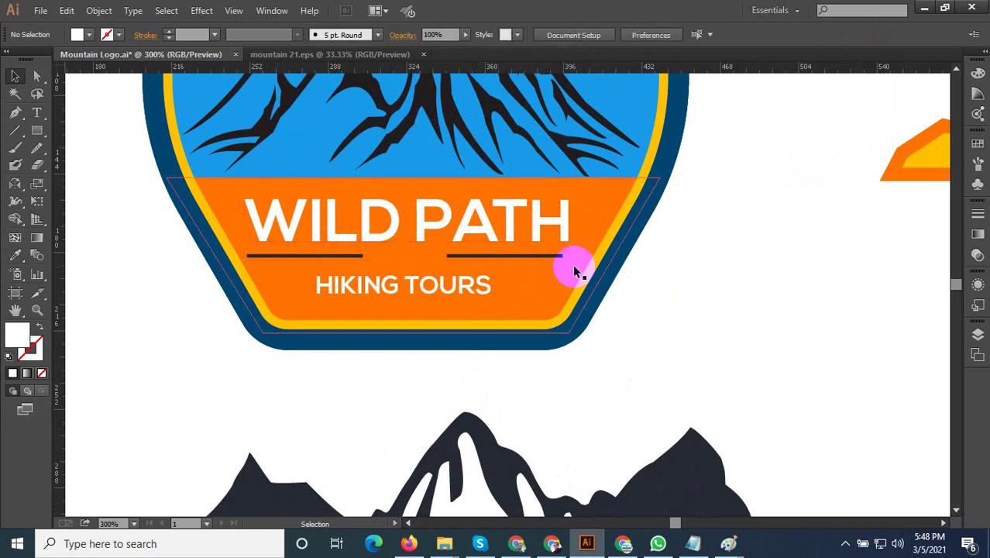
{"action": "left_click", "coordinate": [550, 263]}
{"action": "scroll", "coordinate": [353, 262], "scroll_direction": "up", "scroll_amount": 2}
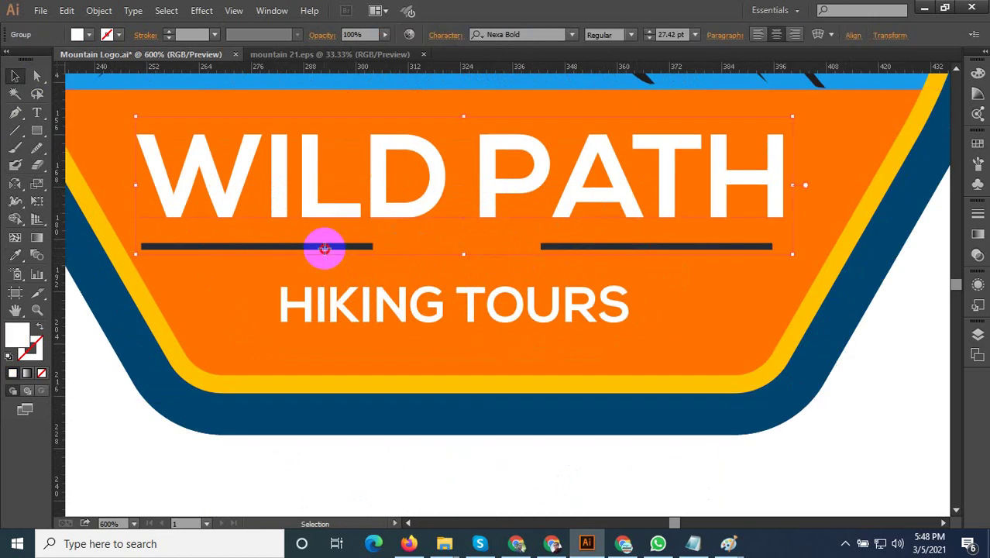
{"action": "mouse_move", "coordinate": [330, 234]}
{"action": "left_mouse_down"}
{"action": "mouse_move", "coordinate": [326, 222]}
{"action": "mouse_move", "coordinate": [309, 318]}
{"action": "mouse_move", "coordinate": [319, 312]}
{"action": "left_mouse_up"}
Shorten the left divider line to about half length and delete the right one
{"action": "left_click", "coordinate": [316, 246]}
{"action": "double_click", "coordinate": [262, 315]}
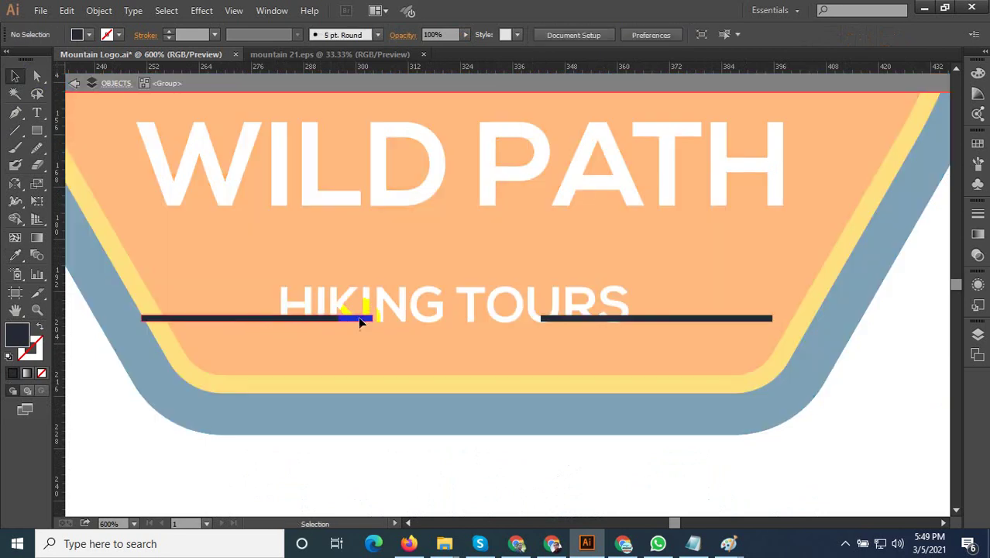
{"action": "left_click", "coordinate": [359, 319]}
{"action": "left_click_drag", "start_coordinate": [354, 319], "coordinate": [260, 316]}
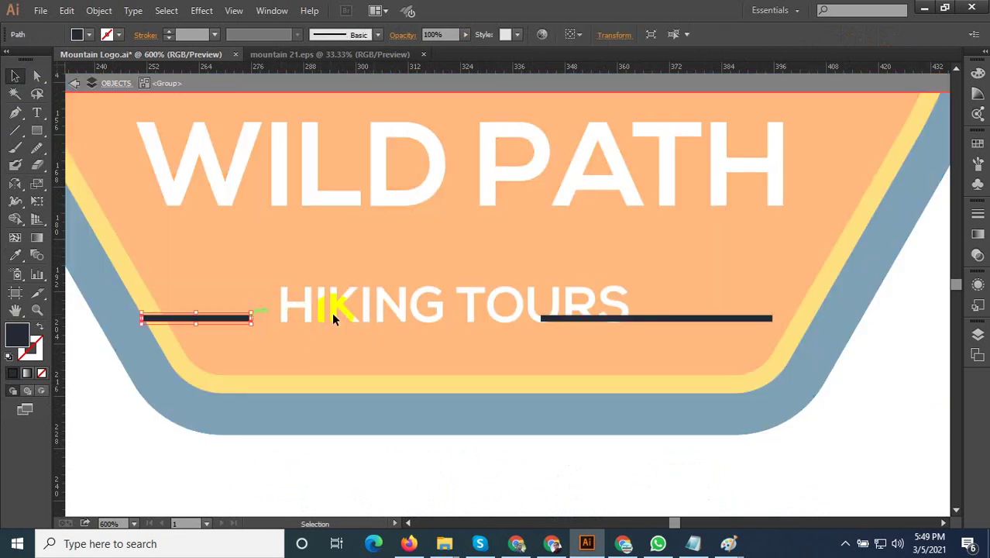
{"action": "key", "text": "Delete"}
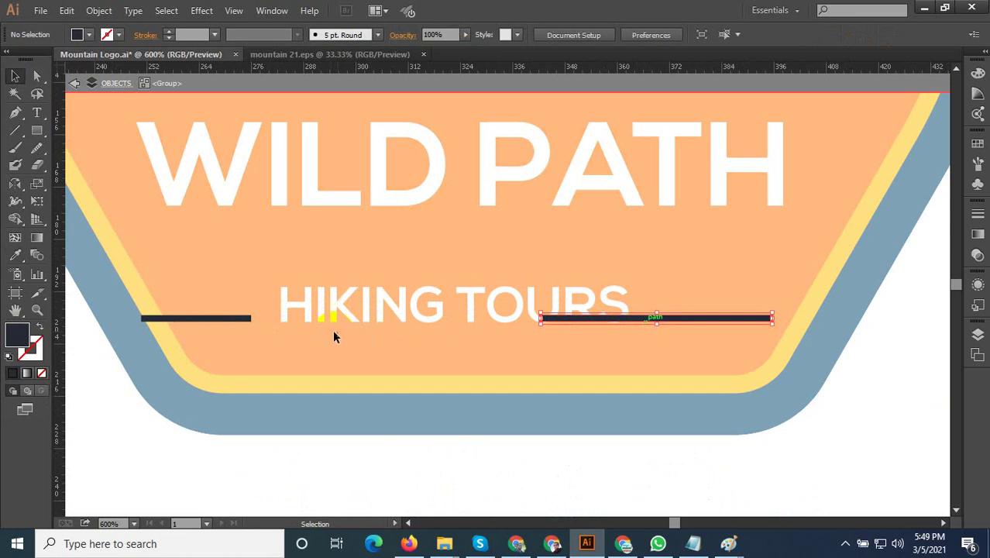
Place a copy of the line to the right of TOURS and exit isolation mode
{"action": "left_click_drag", "start_coordinate": [371, 320], "coordinate": [679, 320]}
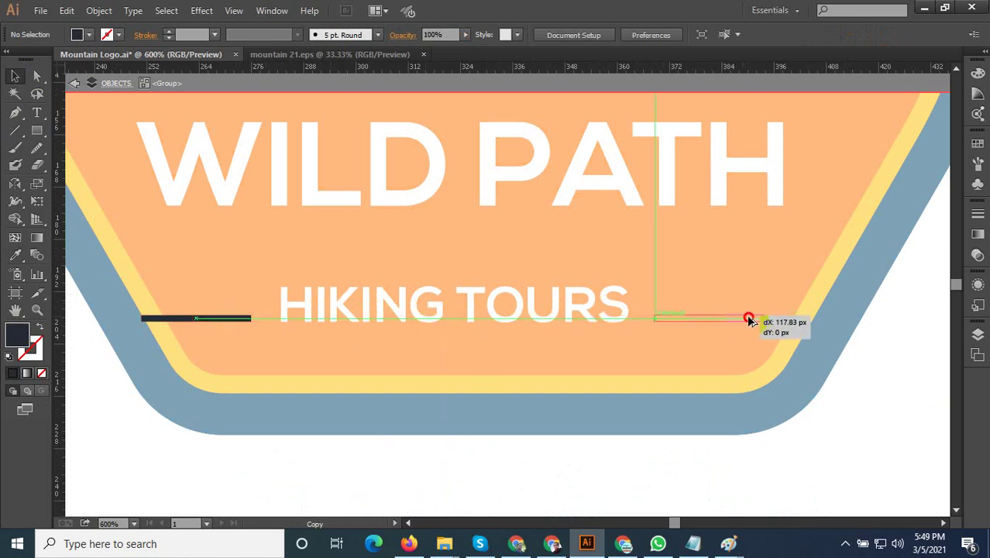
{"action": "left_click_drag", "start_coordinate": [745, 319], "coordinate": [745, 319]}
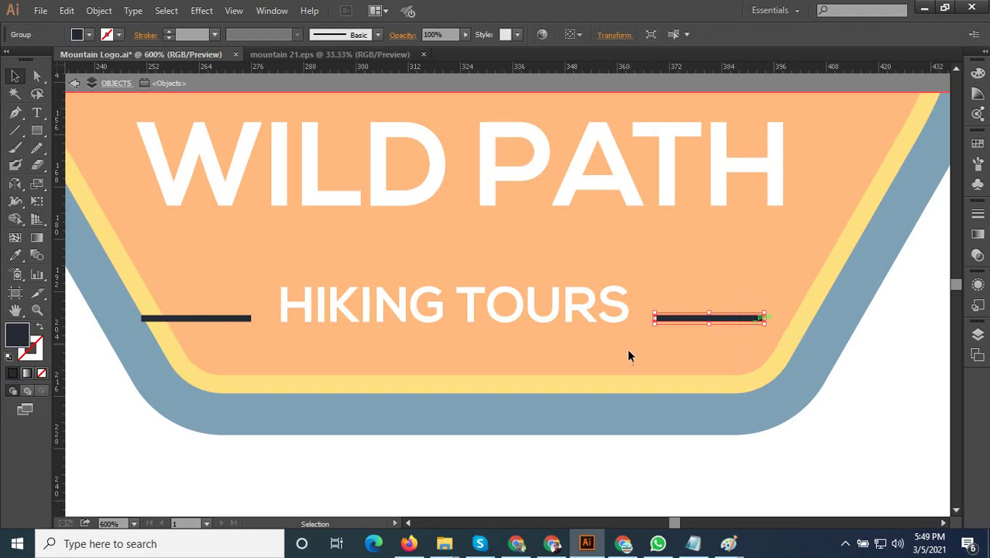
{"action": "left_click", "coordinate": [891, 446]}
{"action": "double_click", "coordinate": [705, 346]}
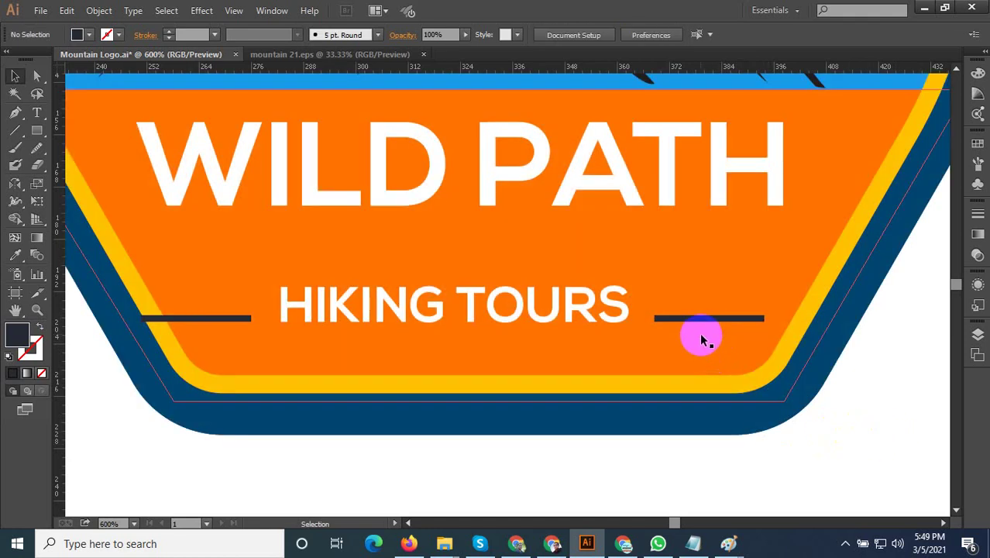
Raise both divider lines level with the mid-height of HIKING TOURS
{"action": "left_click", "coordinate": [704, 320]}
{"action": "left_click", "coordinate": [236, 318], "text": "shift"}
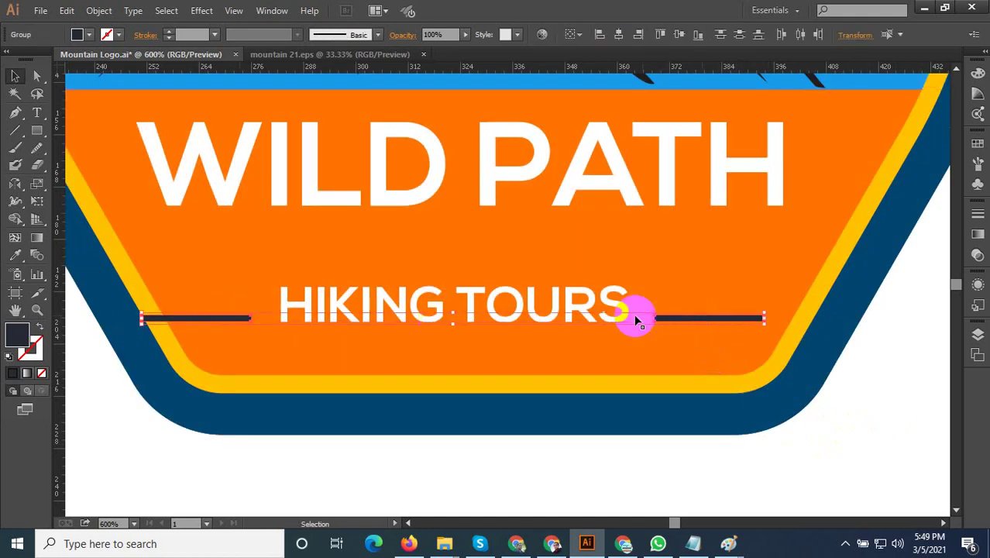
{"action": "left_click_drag", "start_coordinate": [670, 316], "coordinate": [663, 303]}
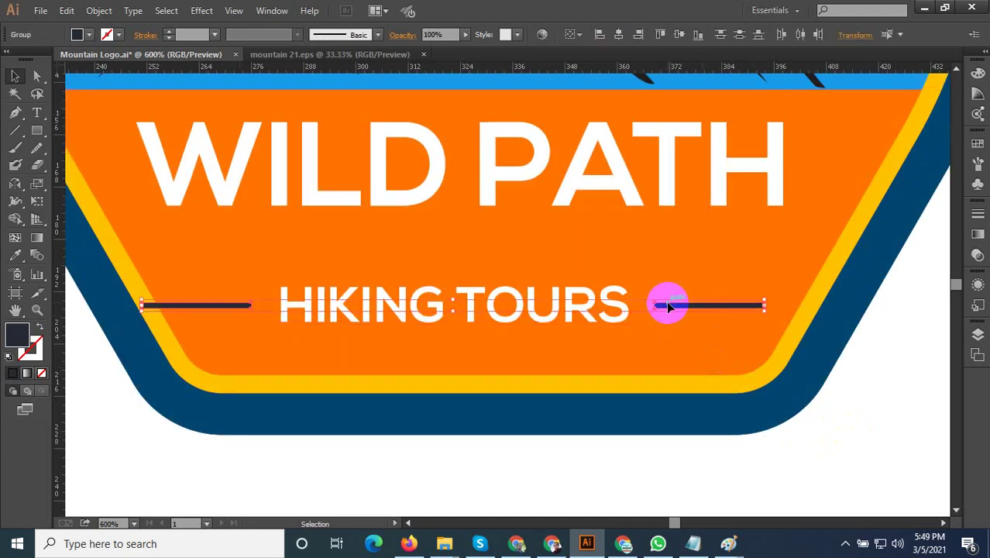
{"action": "mouse_move", "coordinate": [765, 307]}
{"action": "left_mouse_down"}
{"action": "mouse_move", "coordinate": [762, 244]}
{"action": "mouse_move", "coordinate": [789, 206]}
{"action": "left_mouse_up"}
Adjust the divider line ends beside HIKING TOURS, reverting a stray move
{"action": "scroll", "coordinate": [805, 364], "scroll_direction": "down", "scroll_amount": 1}
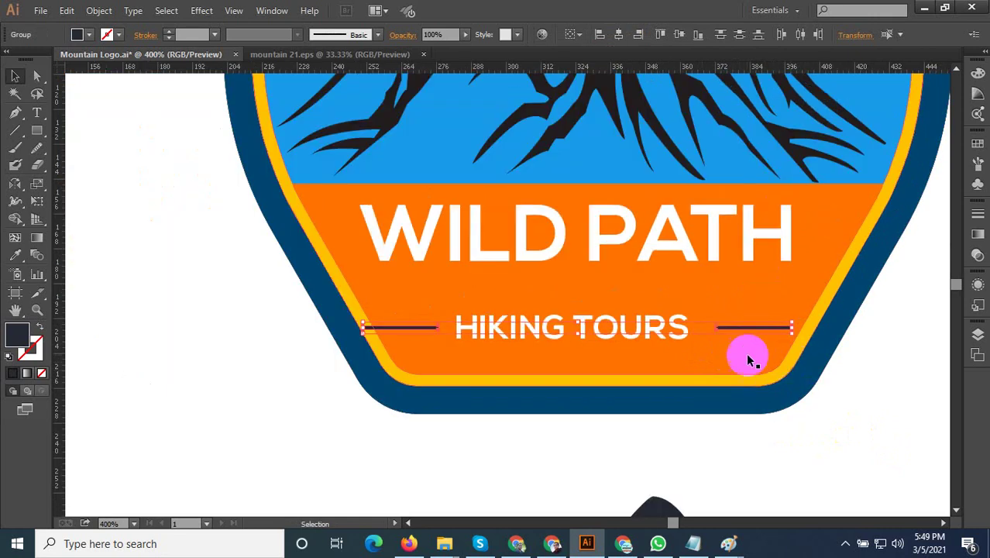
{"action": "scroll", "coordinate": [365, 335], "scroll_direction": "up", "scroll_amount": 1}
{"action": "left_click_drag", "start_coordinate": [358, 334], "coordinate": [365, 222]}
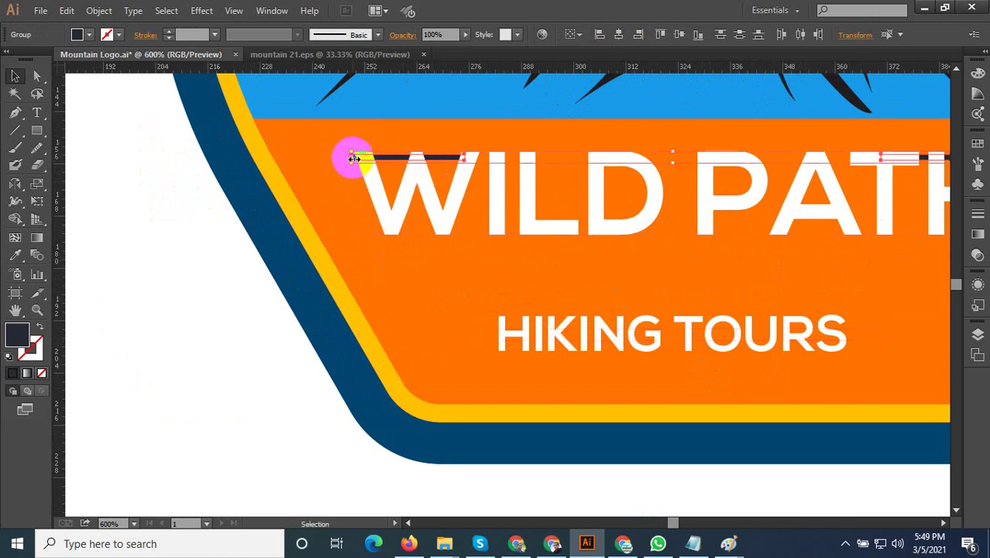
{"action": "mouse_move", "coordinate": [353, 159]}
{"action": "left_mouse_down"}
{"action": "mouse_move", "coordinate": [409, 161]}
{"action": "mouse_move", "coordinate": [445, 355]}
{"action": "mouse_move", "coordinate": [450, 342]}
{"action": "left_mouse_up"}
{"action": "key", "text": "ctrl+minus"}
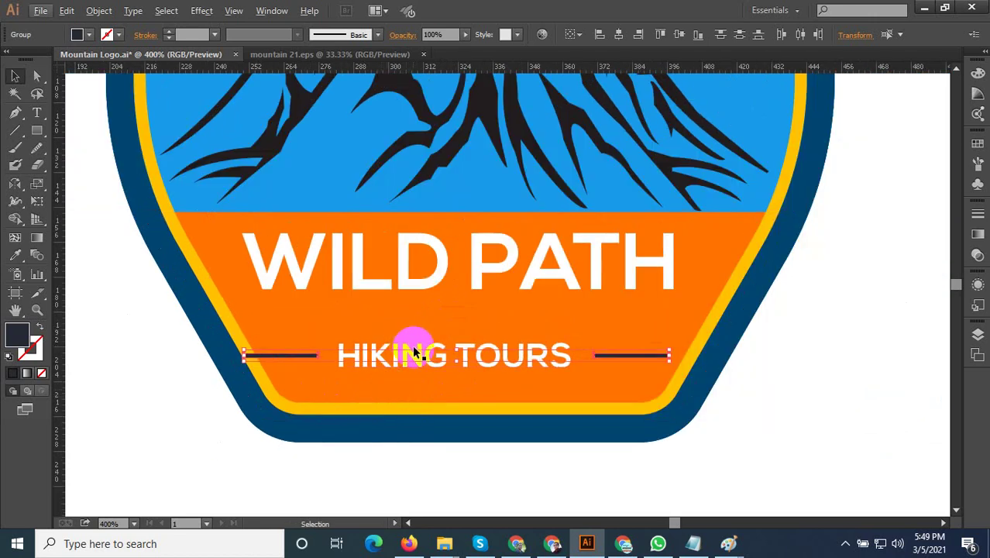
{"action": "key", "text": "ctrl+plus"}
{"action": "key", "text": "ctrl+minus"}
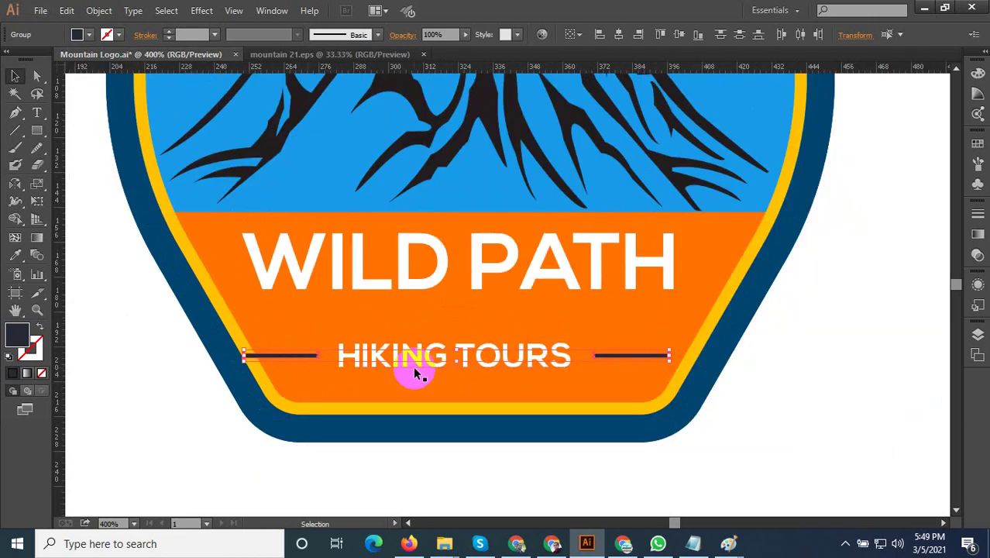
Group HIKING TOURS with its two divider lines
{"action": "left_click", "coordinate": [442, 367], "text": "shift"}
{"action": "right_click", "coordinate": [442, 367]}
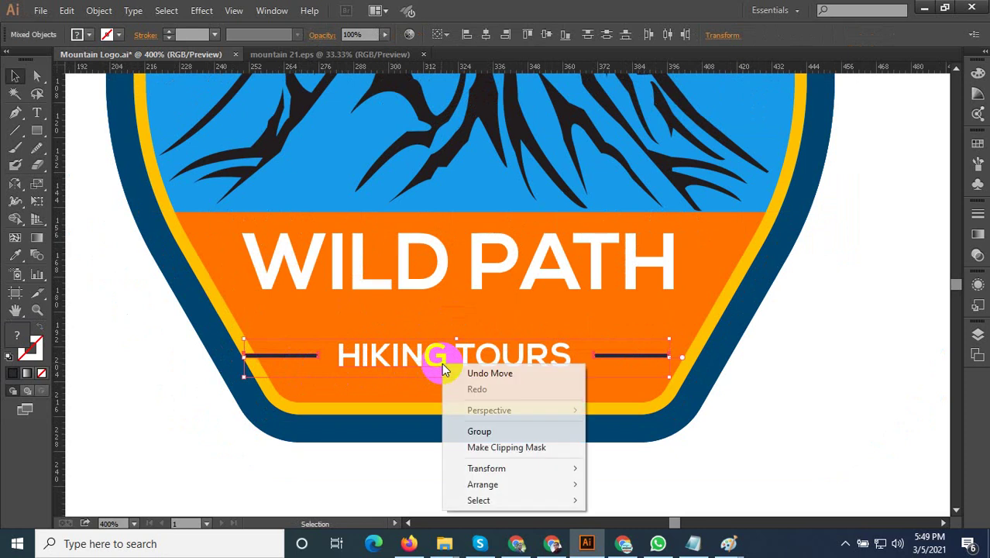
{"action": "left_click", "coordinate": [479, 427]}
Scale the WILD PATH and HIKING TOURS block down slightly and centre it on the band
{"action": "left_click", "coordinate": [481, 277], "text": "shift"}
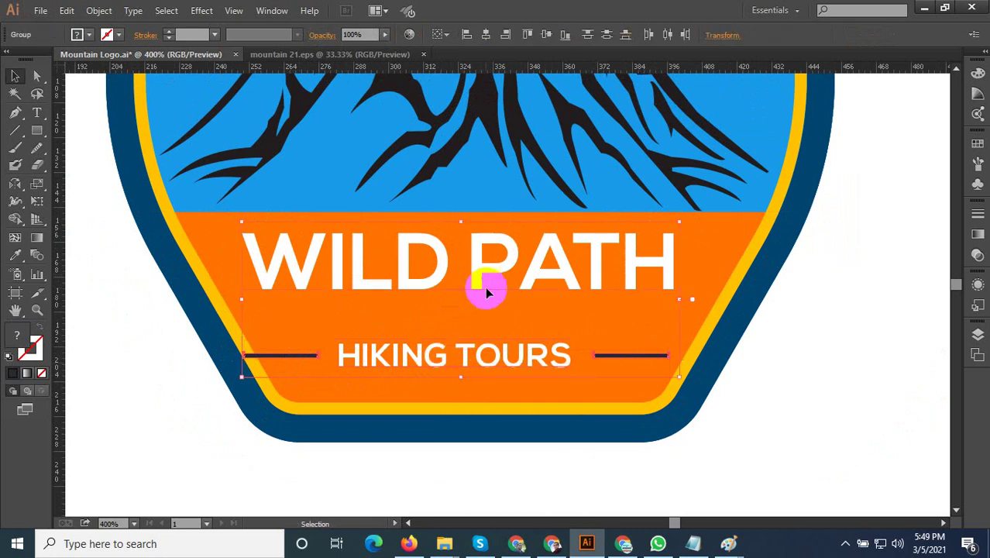
{"action": "left_click_drag", "start_coordinate": [680, 377], "coordinate": [658, 369]}
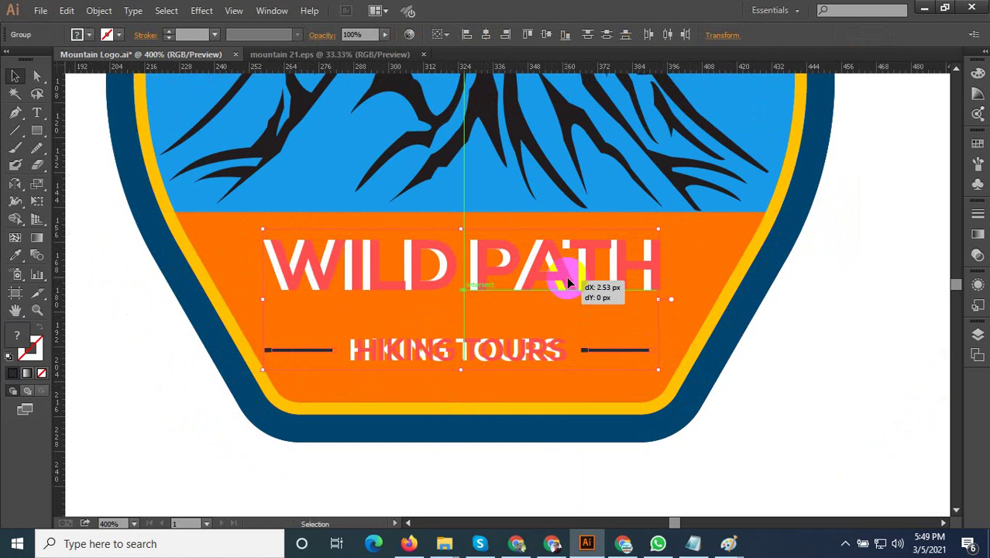
{"action": "left_click_drag", "start_coordinate": [559, 284], "coordinate": [568, 283]}
{"action": "left_click", "coordinate": [650, 354]}
{"action": "key", "text": "ctrl+minus"}
{"action": "key", "text": "ctrl+minus"}
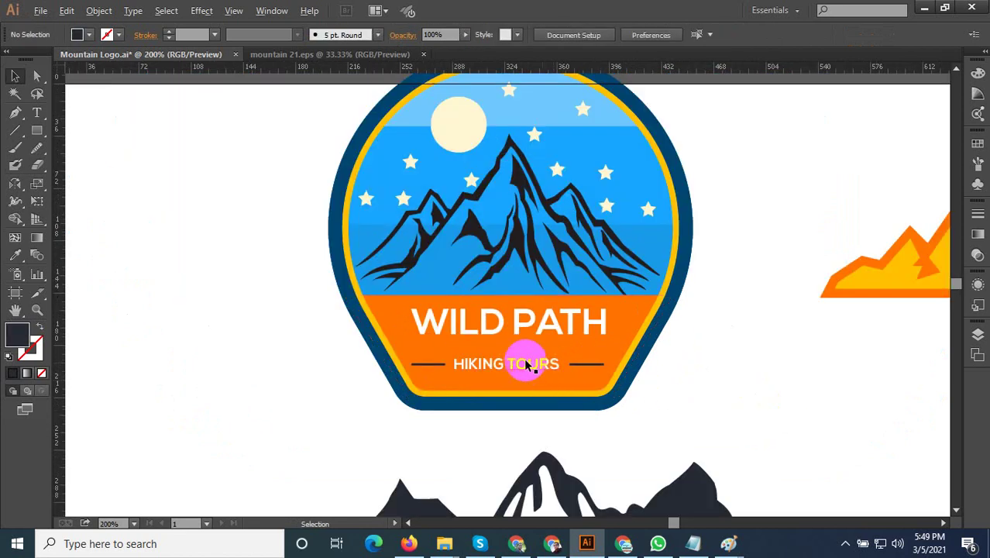
Enlarge the WILD PATH heading to 28.28 pt
{"action": "double_click", "coordinate": [495, 326]}
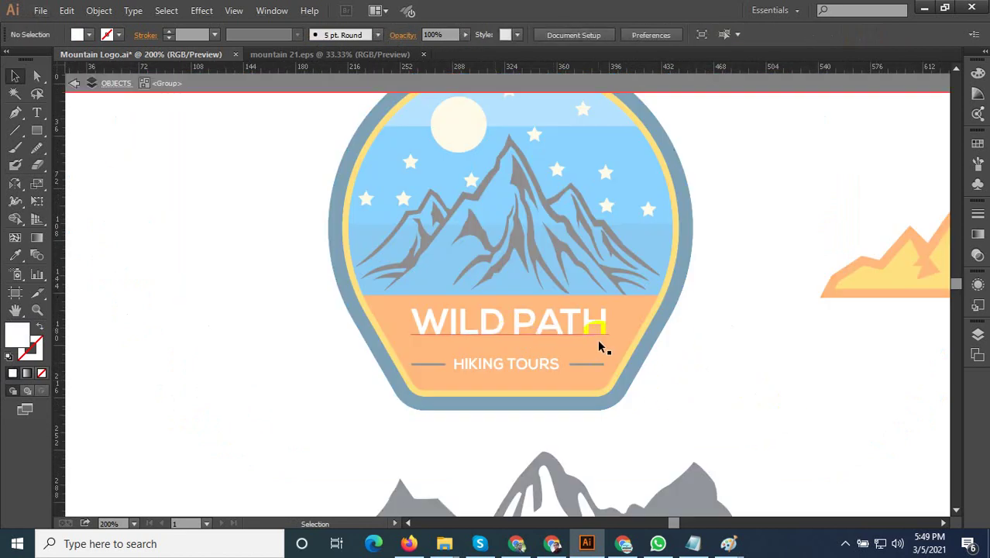
{"action": "double_click", "coordinate": [599, 346]}
{"action": "scroll", "coordinate": [601, 341], "scroll_direction": "up", "scroll_amount": 1, "text": "alt"}
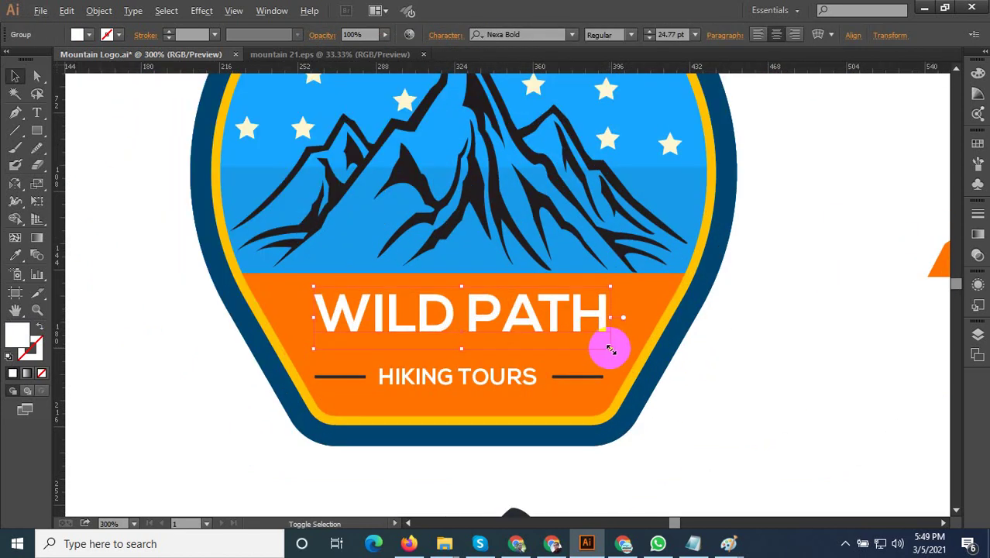
{"action": "left_click_drag", "start_coordinate": [610, 349], "coordinate": [631, 354]}
{"action": "mouse_move", "coordinate": [530, 327]}
{"action": "left_mouse_down"}
{"action": "mouse_move", "coordinate": [530, 338]}
{"action": "mouse_move", "coordinate": [507, 344]}
{"action": "left_mouse_up"}
{"action": "scroll", "coordinate": [531, 339], "scroll_direction": "down", "scroll_amount": 2, "text": "alt"}
Nudge WILD PATH down into its final position above HIKING TOURS
{"action": "left_click", "coordinate": [663, 381]}
{"action": "scroll", "coordinate": [515, 353], "scroll_direction": "up", "scroll_amount": 1, "text": "alt"}
{"action": "scroll", "coordinate": [511, 335], "scroll_direction": "up", "scroll_amount": 1}
{"action": "left_click_drag", "start_coordinate": [570, 355], "coordinate": [577, 350]}
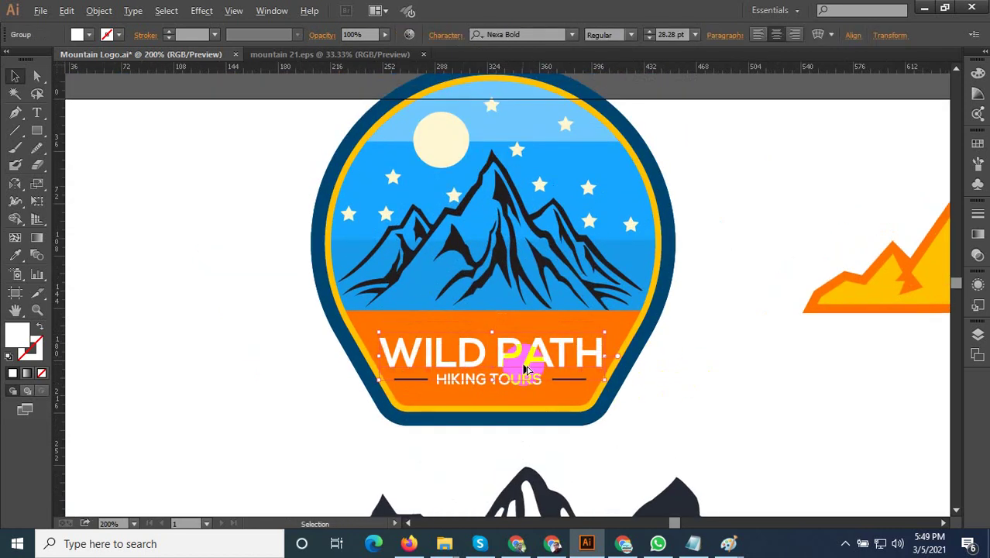
{"action": "scroll", "coordinate": [503, 345], "scroll_direction": "up", "scroll_amount": 2, "text": "alt"}
{"action": "left_click_drag", "start_coordinate": [491, 342], "coordinate": [481, 340]}
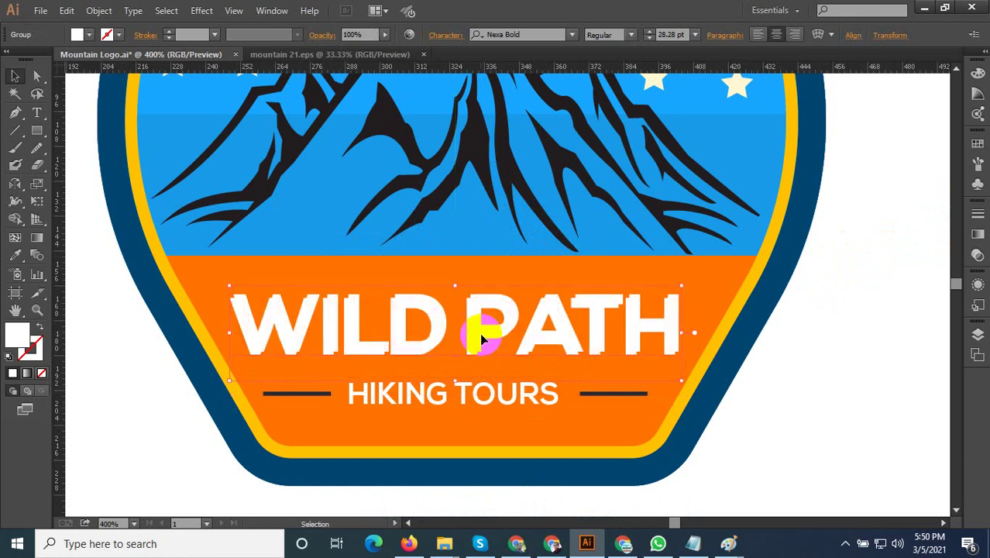
Convert the WILD PATH letters to outlines
{"action": "scroll", "coordinate": [411, 302], "scroll_direction": "up", "scroll_amount": 1, "text": "alt"}
{"action": "right_click", "coordinate": [412, 299]}
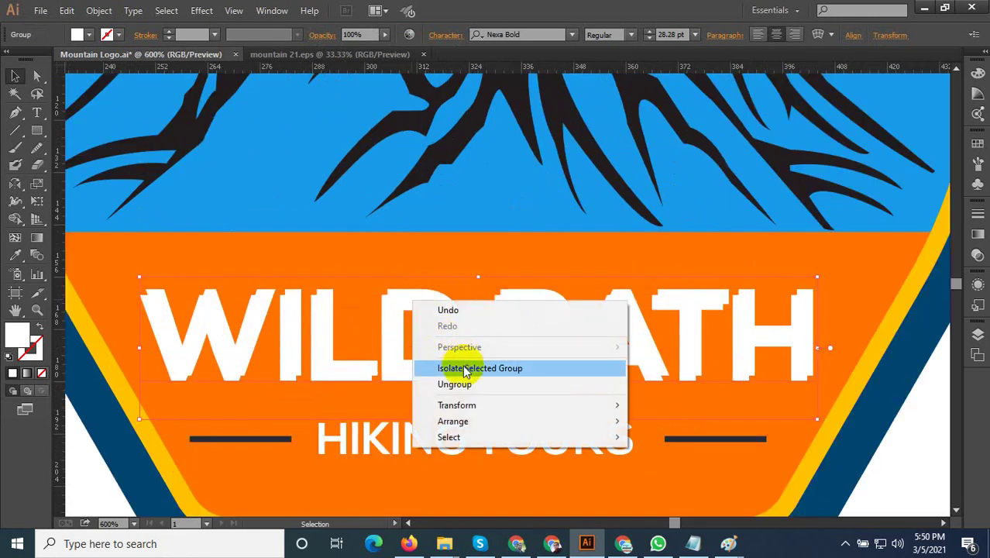
{"action": "left_click", "coordinate": [320, 292]}
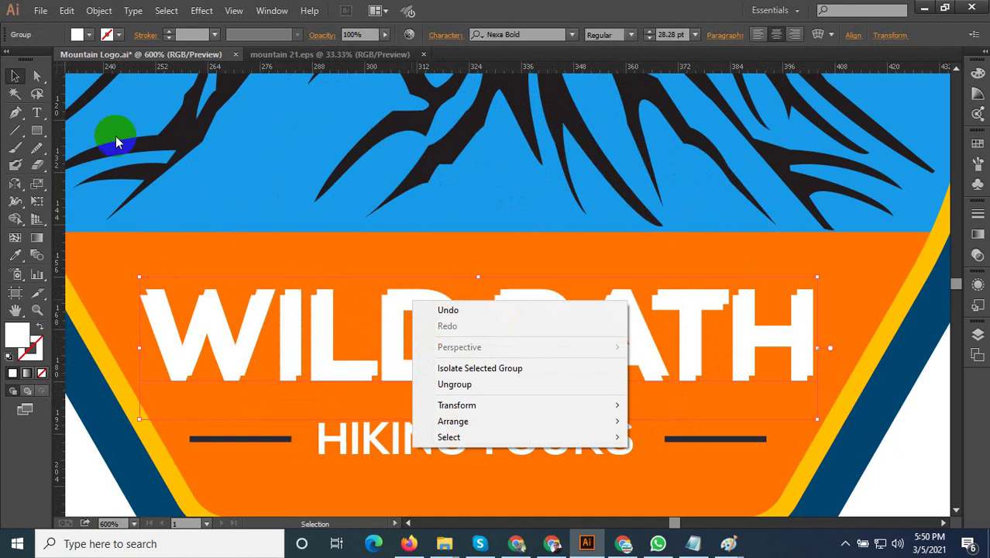
{"action": "left_click", "coordinate": [98, 10]}
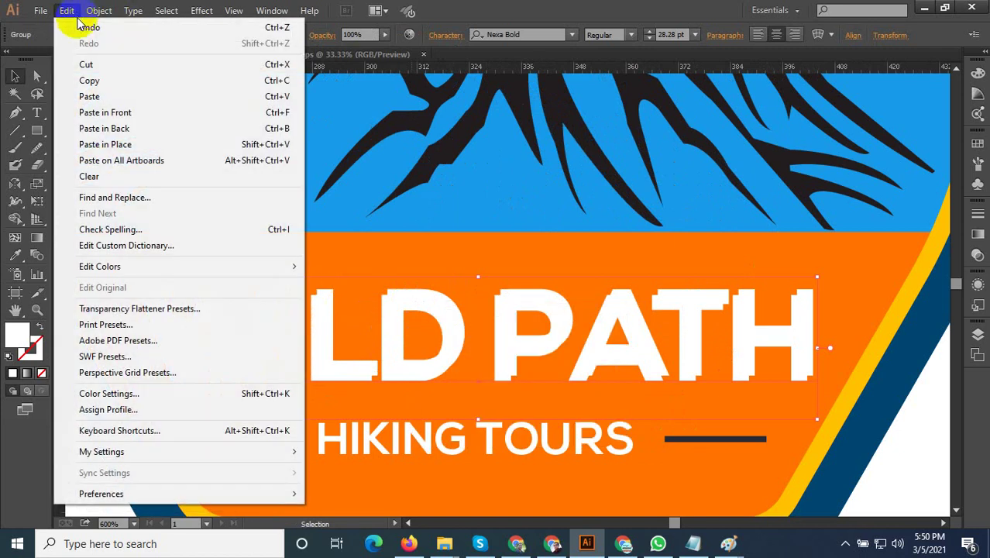
{"action": "mouse_move", "coordinate": [133, 11]}
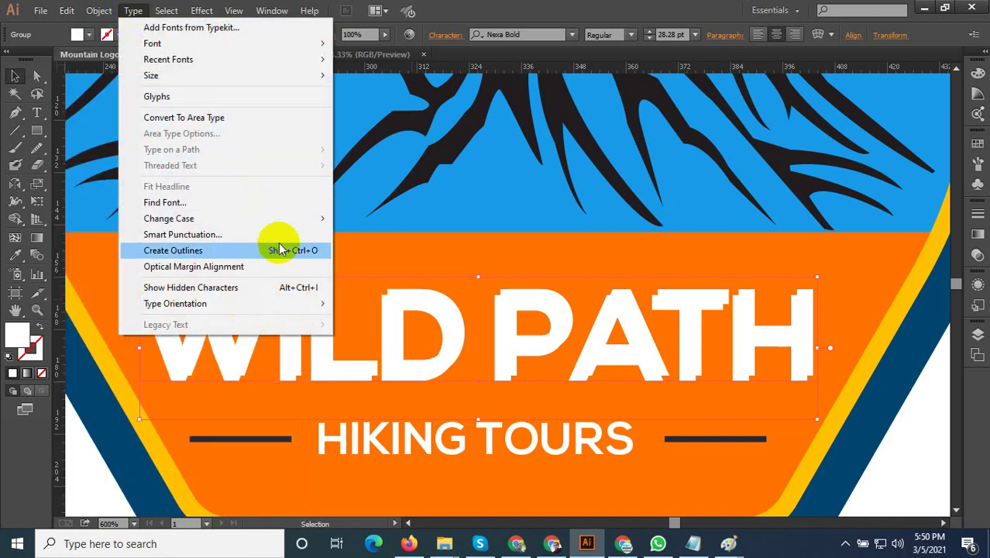
{"action": "left_click", "coordinate": [280, 250]}
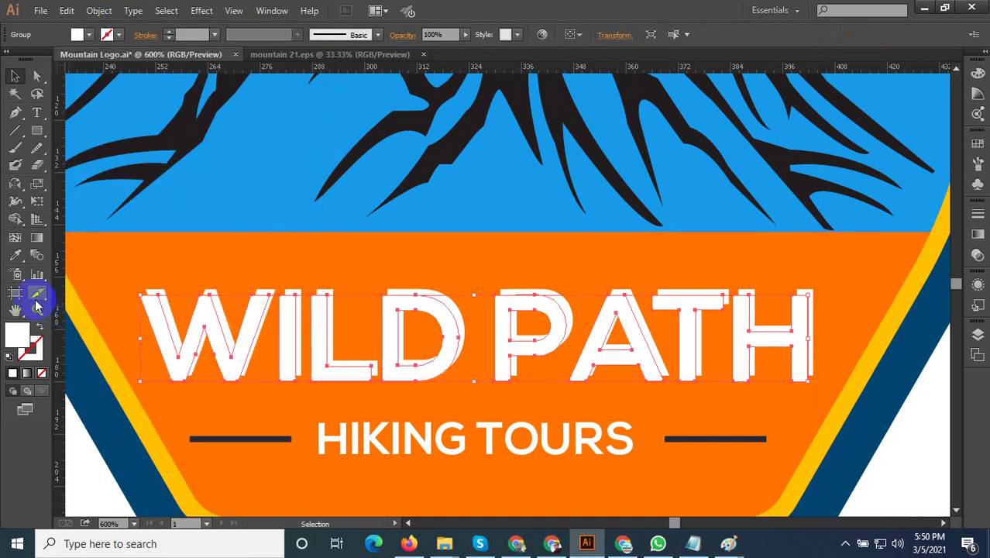
Fill the outlined letters with the divider lines' navy colour
{"action": "left_click", "coordinate": [15, 254]}
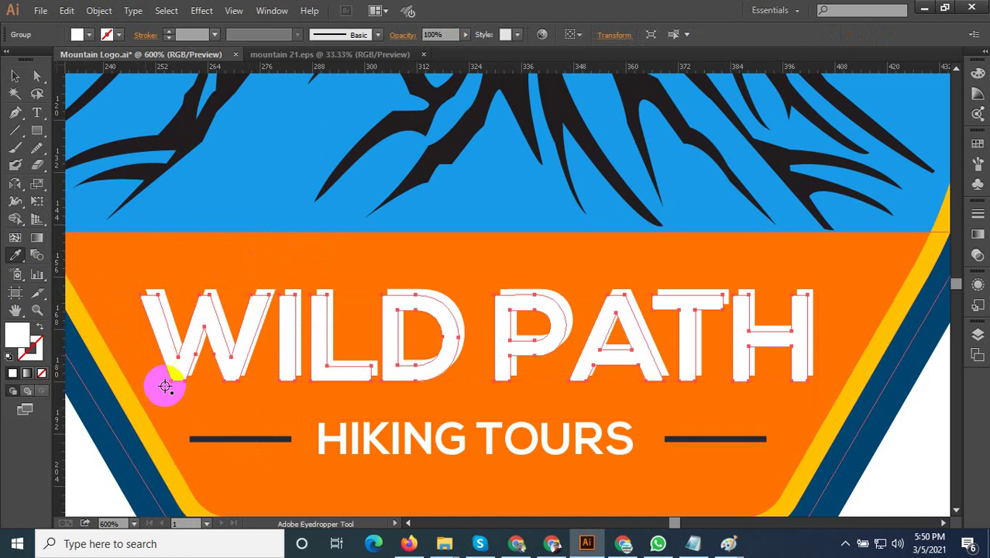
{"action": "left_click", "coordinate": [255, 442]}
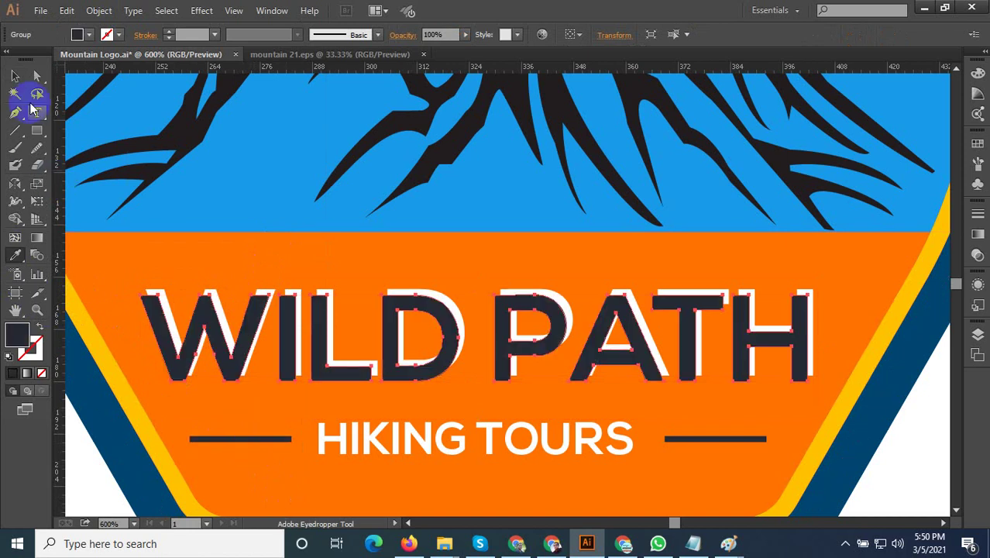
{"action": "scroll", "coordinate": [165, 282], "scroll_direction": "up", "scroll_amount": 2}
{"action": "scroll", "coordinate": [155, 290], "scroll_direction": "up", "scroll_amount": 2}
Bring the white WILD PATH text to the front, offset over its navy shadow
{"action": "left_click", "coordinate": [151, 294]}
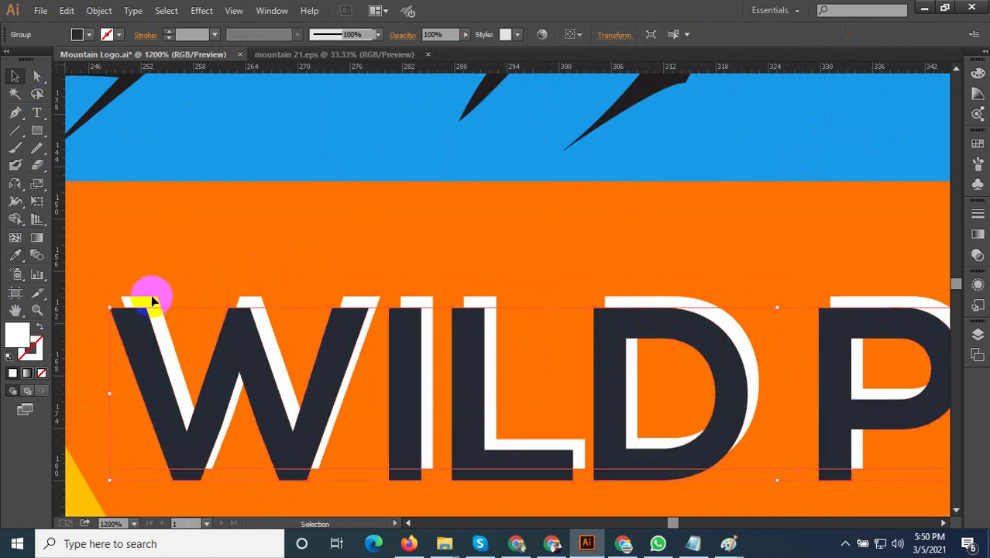
{"action": "right_click", "coordinate": [151, 301]}
{"action": "mouse_move", "coordinate": [191, 419]}
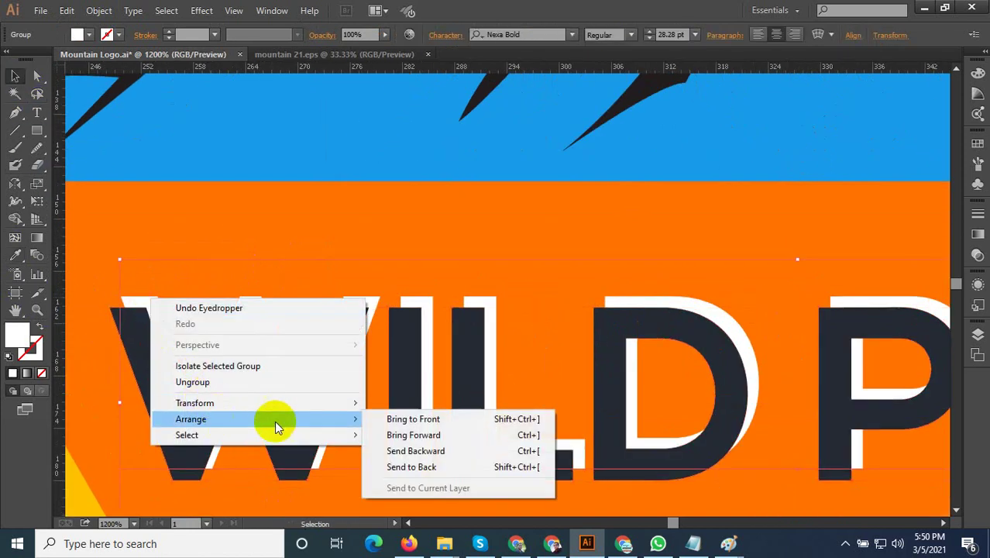
{"action": "left_click", "coordinate": [392, 422]}
{"action": "scroll", "coordinate": [380, 403], "scroll_direction": "down", "scroll_amount": 3}
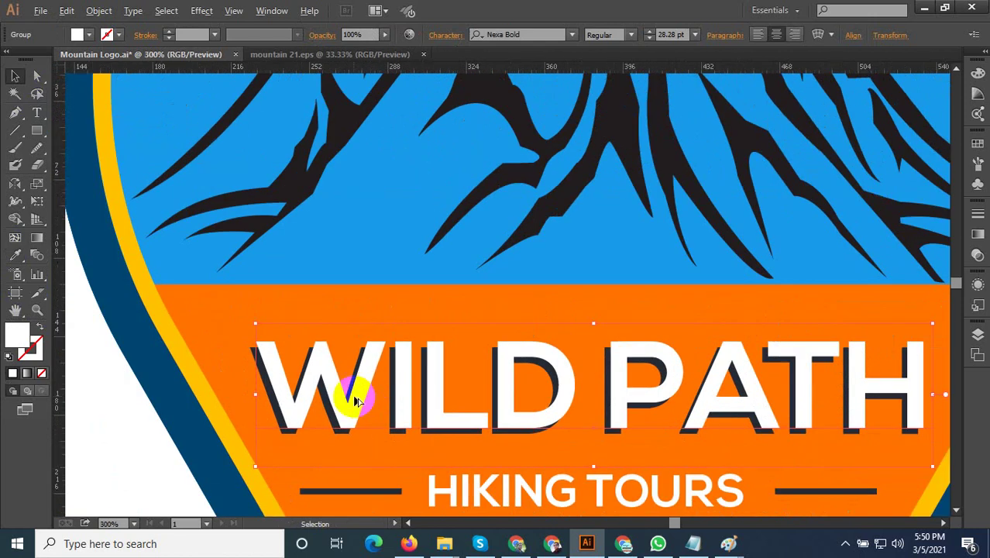
{"action": "scroll", "coordinate": [353, 397], "scroll_direction": "down", "scroll_amount": 1}
{"action": "scroll", "coordinate": [475, 417], "scroll_direction": "up", "scroll_amount": 2}
{"action": "left_click_drag", "start_coordinate": [407, 402], "coordinate": [395, 397]}
Select the HIKING TOURS tagline group with its divider lines
{"action": "scroll", "coordinate": [411, 393], "scroll_direction": "down", "scroll_amount": 1}
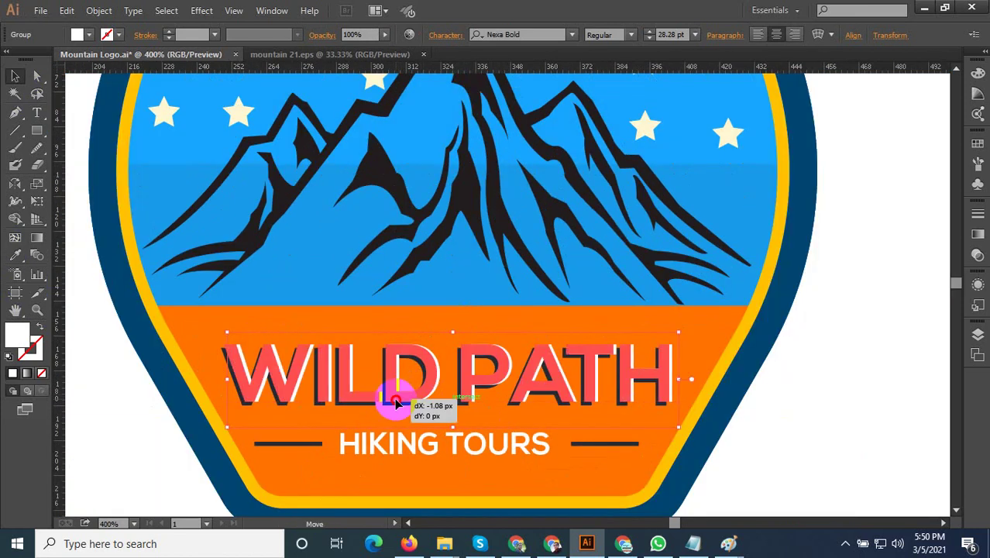
{"action": "scroll", "coordinate": [395, 395], "scroll_direction": "up", "scroll_amount": 2}
{"action": "scroll", "coordinate": [452, 395], "scroll_direction": "up", "scroll_amount": 1}
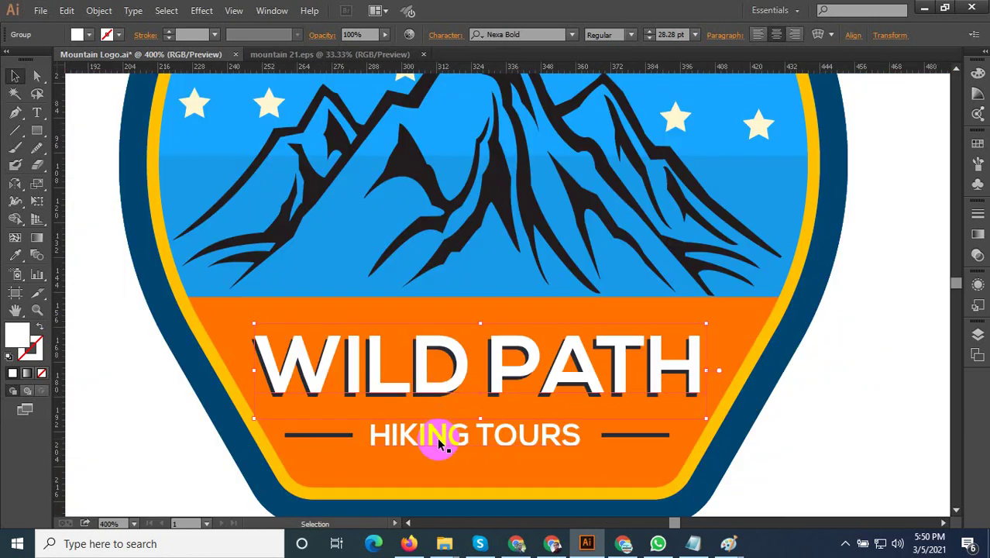
{"action": "left_click", "coordinate": [443, 441]}
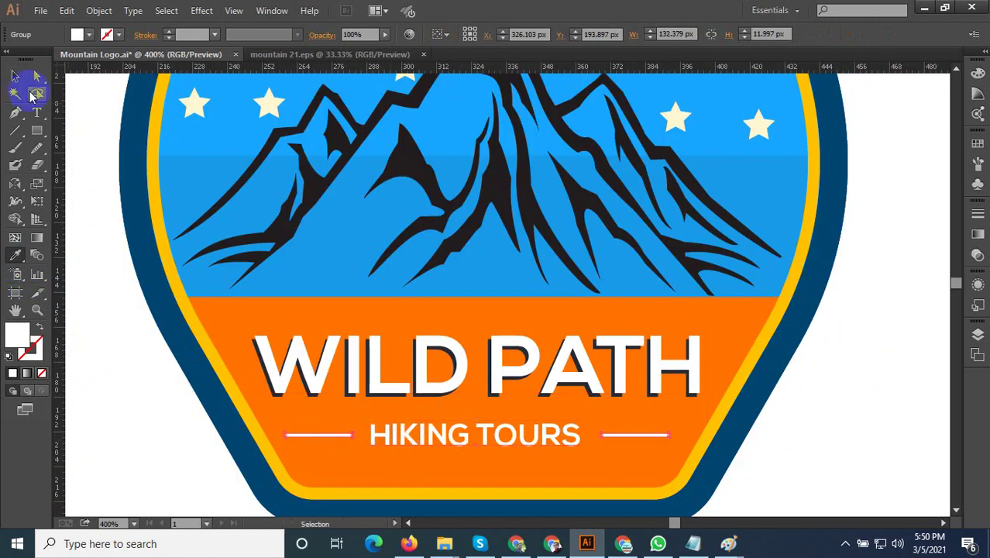
{"action": "scroll", "coordinate": [149, 193], "scroll_direction": "down", "scroll_amount": 3}
Move the stray orange mountain shape off the artboard, above it
{"action": "left_click", "coordinate": [647, 357]}
{"action": "scroll", "coordinate": [693, 406], "scroll_direction": "down", "scroll_amount": 2}
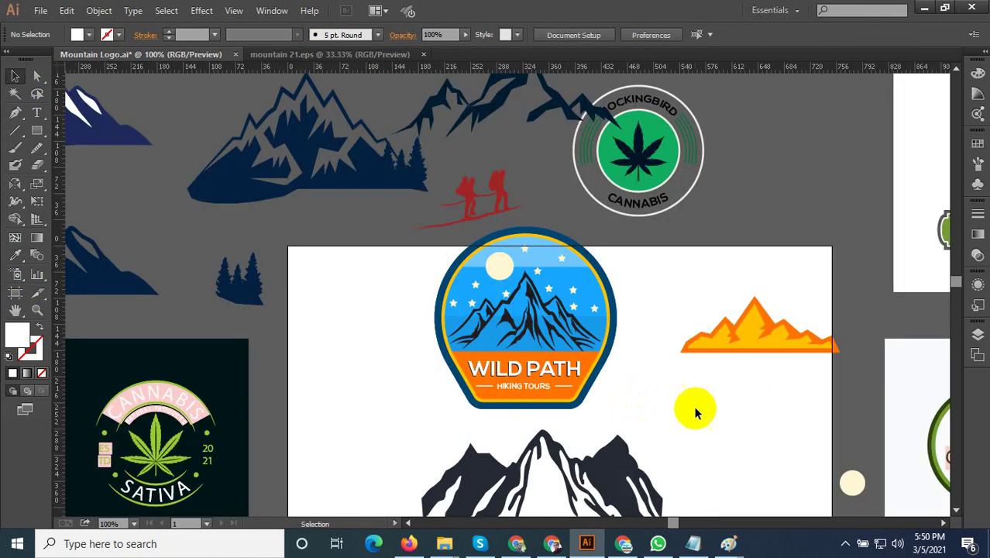
{"action": "scroll", "coordinate": [693, 406], "scroll_direction": "up", "scroll_amount": 1}
{"action": "scroll", "coordinate": [519, 357], "scroll_direction": "down", "scroll_amount": 2}
{"action": "mouse_move", "coordinate": [490, 343]}
{"action": "left_mouse_down"}
{"action": "mouse_move", "coordinate": [337, 427]}
{"action": "mouse_move", "coordinate": [431, 356]}
{"action": "left_mouse_up"}
{"action": "scroll", "coordinate": [341, 422], "scroll_direction": "down", "scroll_amount": 3}
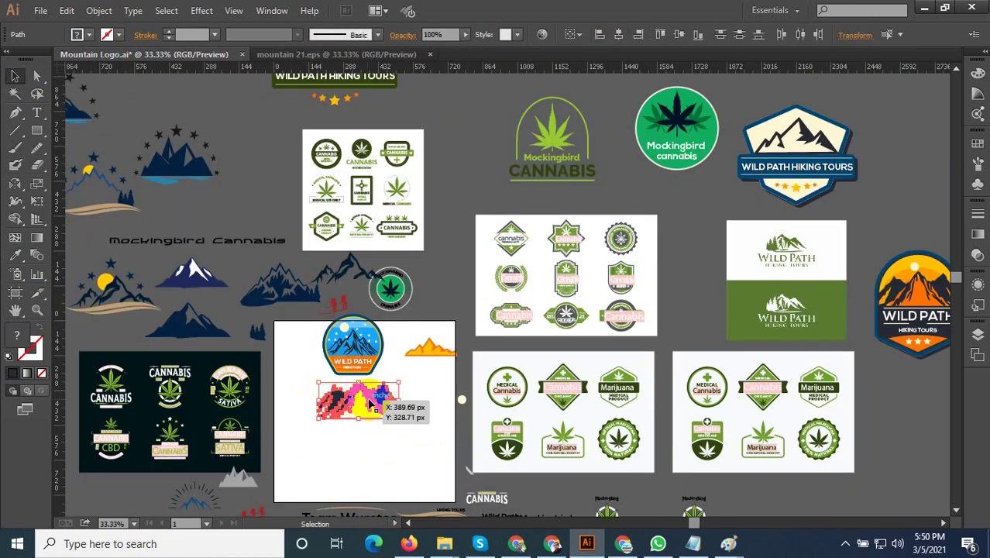
{"action": "key", "text": "Delete"}
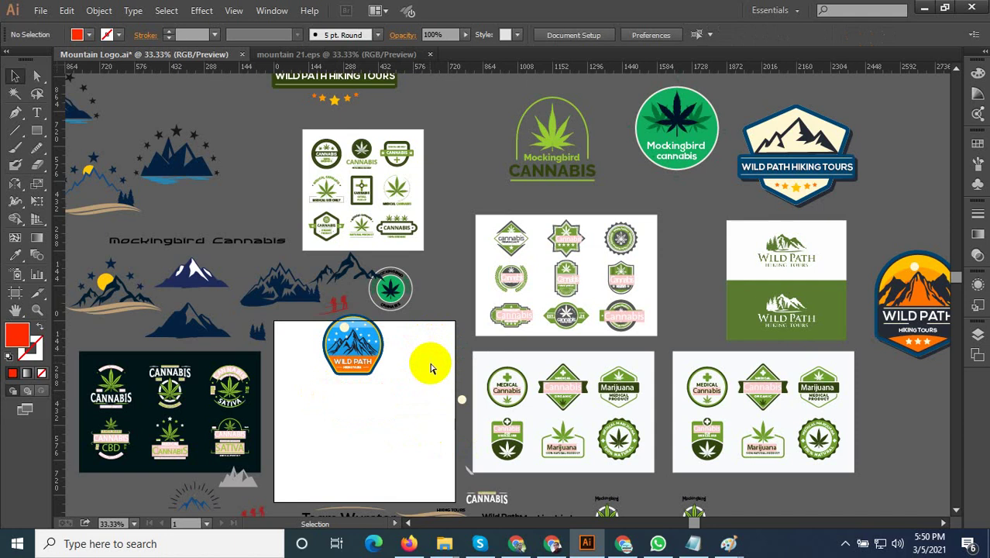
{"action": "scroll", "coordinate": [431, 367], "scroll_direction": "up", "scroll_amount": 1}
{"action": "scroll", "coordinate": [428, 360], "scroll_direction": "up", "scroll_amount": 1}
{"action": "key", "text": "ctrl+z"}
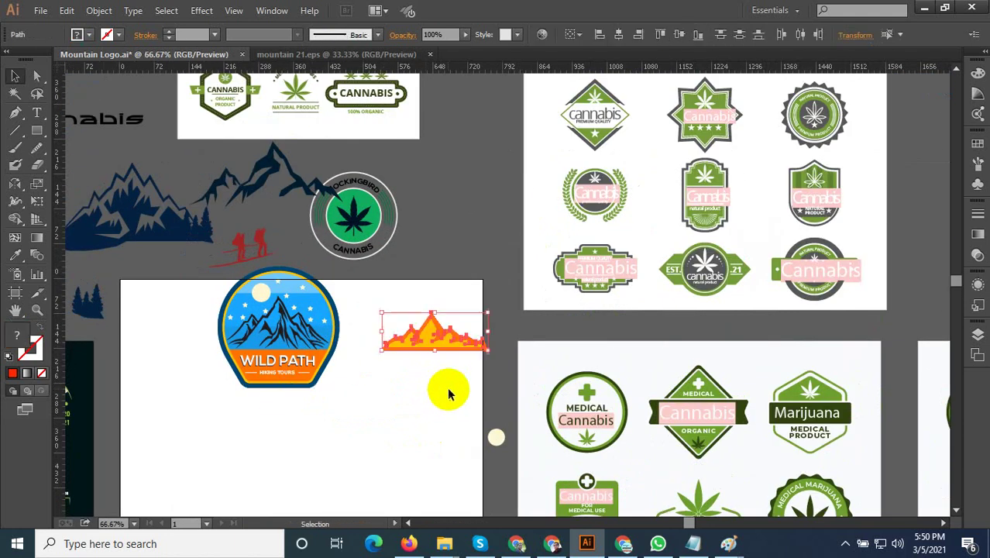
{"action": "left_click_drag", "start_coordinate": [413, 332], "coordinate": [421, 249]}
{"action": "left_click", "coordinate": [411, 360]}
Centre the WILD PATH badge on the artboard and enlarge it
{"action": "left_click_drag", "start_coordinate": [412, 360], "coordinate": [487, 313]}
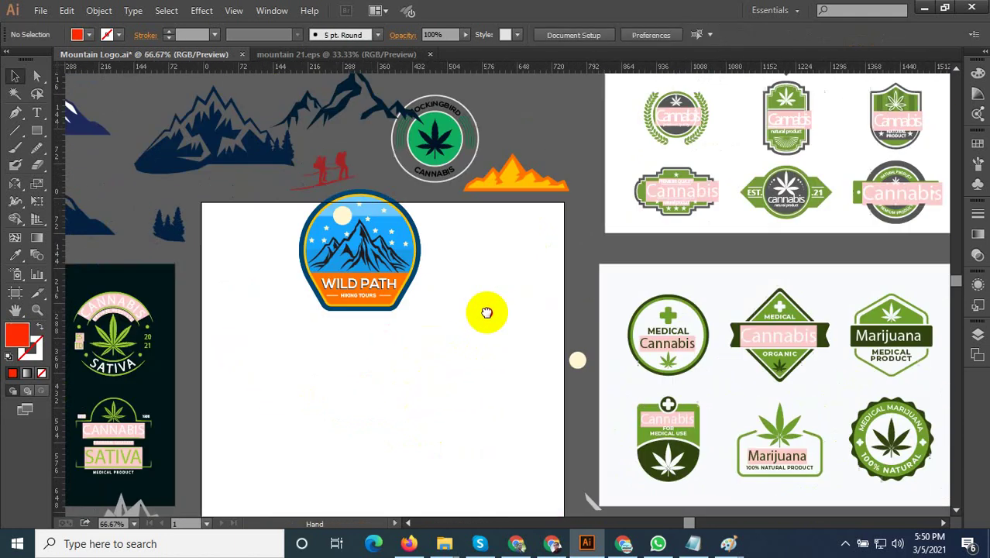
{"action": "left_click_drag", "start_coordinate": [406, 287], "coordinate": [424, 394]}
{"action": "left_click_drag", "start_coordinate": [455, 425], "coordinate": [464, 361]}
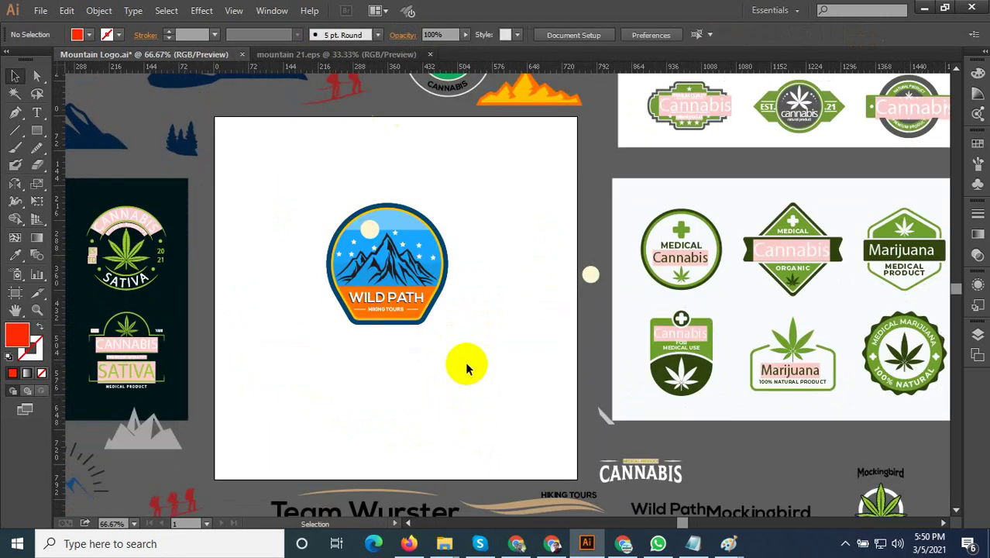
{"action": "left_click_drag", "start_coordinate": [371, 301], "coordinate": [380, 330]}
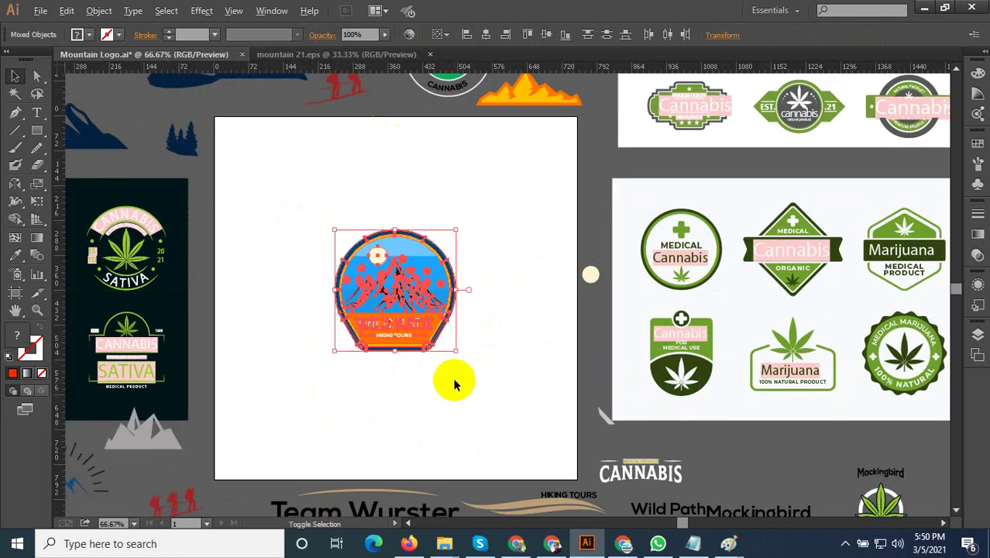
{"action": "left_click_drag", "start_coordinate": [461, 355], "coordinate": [479, 400]}
{"action": "left_click", "coordinate": [484, 404]}
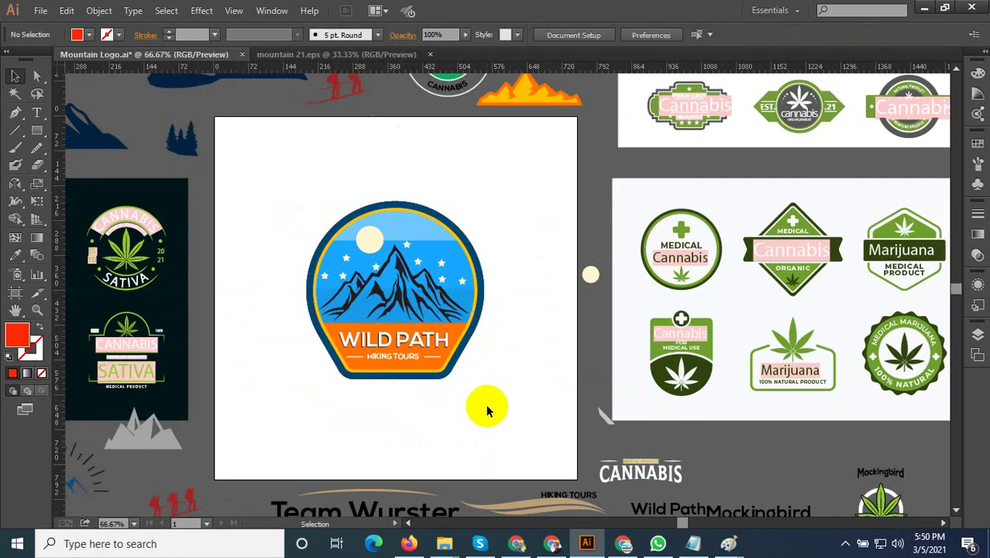
{"action": "scroll", "coordinate": [484, 404], "scroll_direction": "up", "scroll_amount": 1}
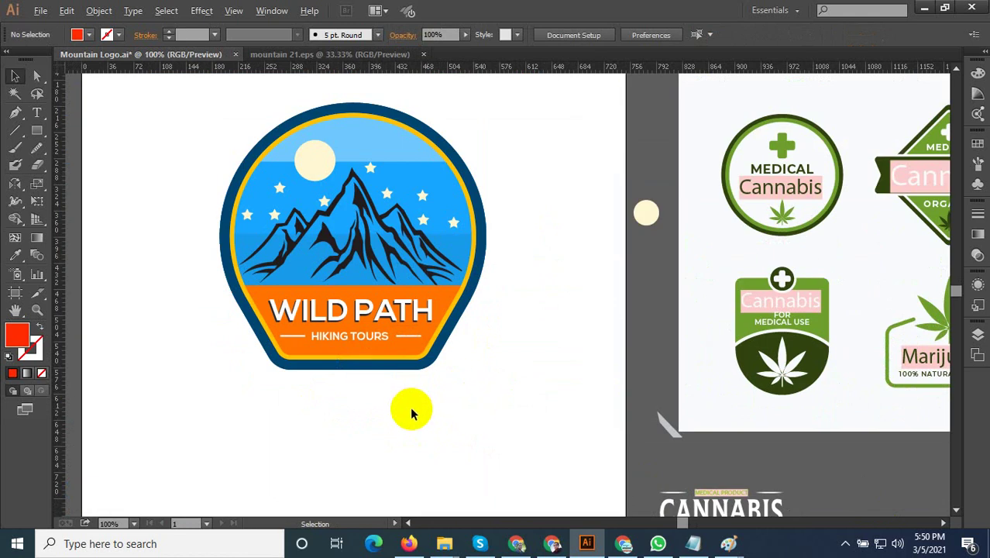
{"action": "scroll", "coordinate": [415, 413], "scroll_direction": "down", "scroll_amount": 1}
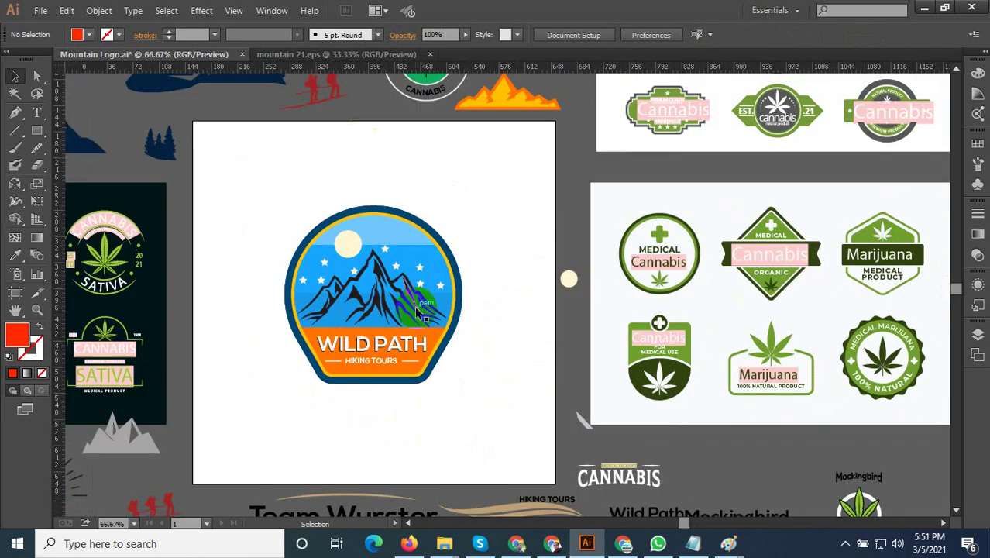
{"action": "scroll", "coordinate": [441, 308], "scroll_direction": "up", "scroll_amount": 1}
{"action": "scroll", "coordinate": [458, 392], "scroll_direction": "down", "scroll_amount": 2}
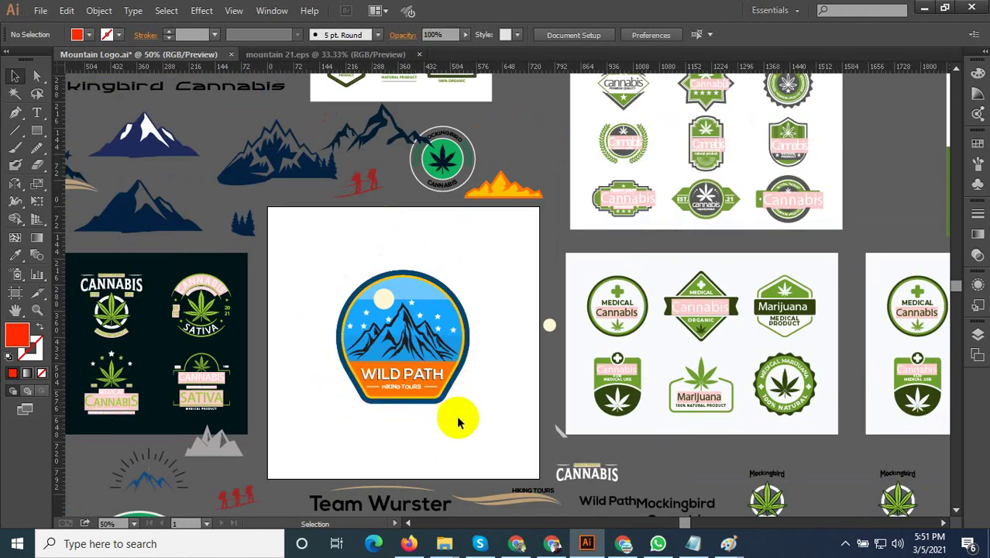
Export the badge via Save for Web as a JPEG named Mountain-Logo-9
{"action": "left_click_drag", "start_coordinate": [489, 421], "coordinate": [465, 387]}
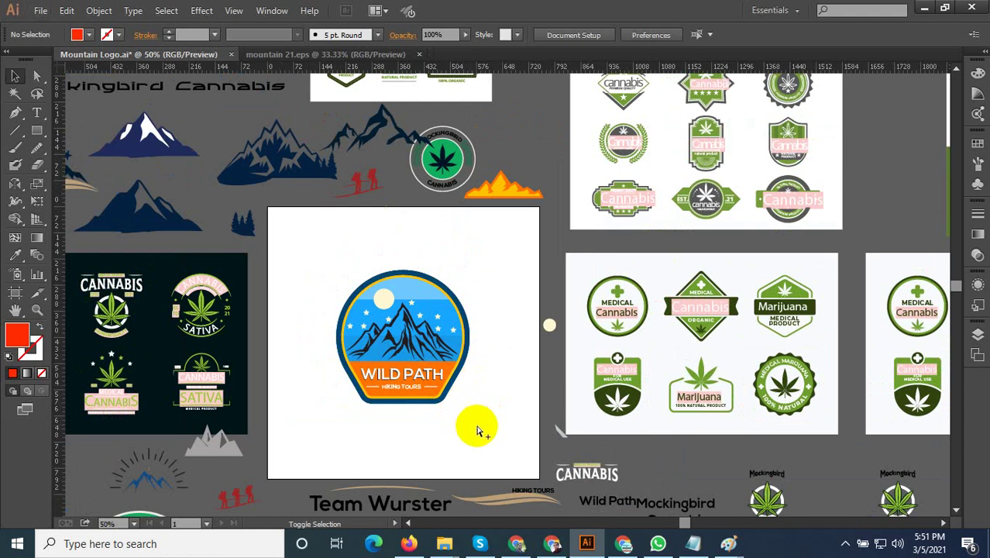
{"action": "key", "text": "ctrl+alt+shift+s"}
{"action": "left_click", "coordinate": [788, 482]}
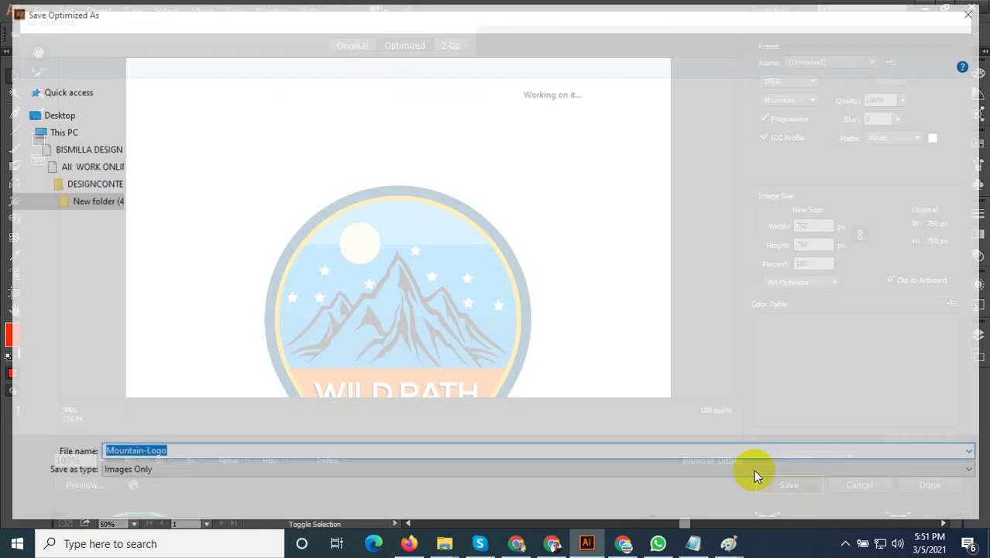
{"action": "left_click", "coordinate": [767, 166]}
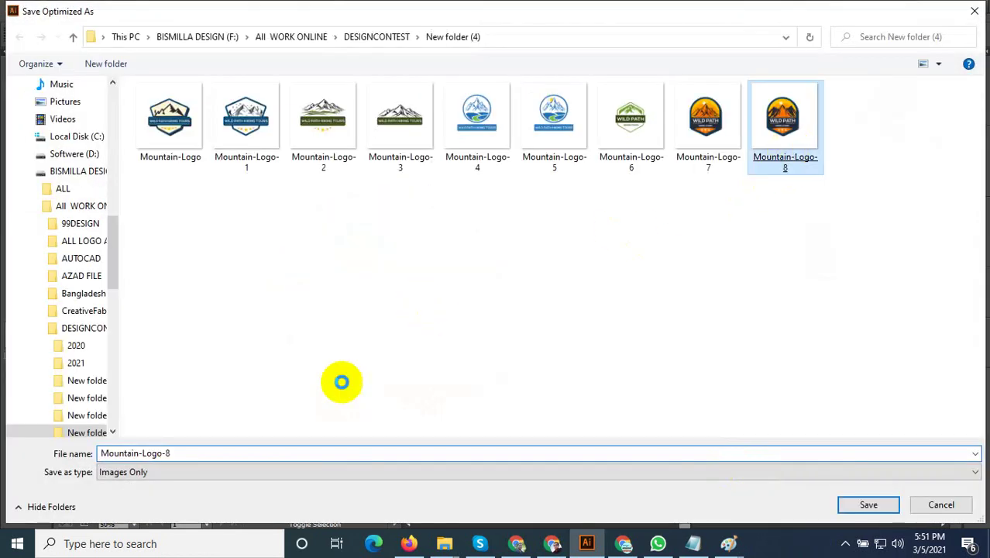
{"action": "double_click", "coordinate": [192, 455]}
{"action": "type", "text": "9"}
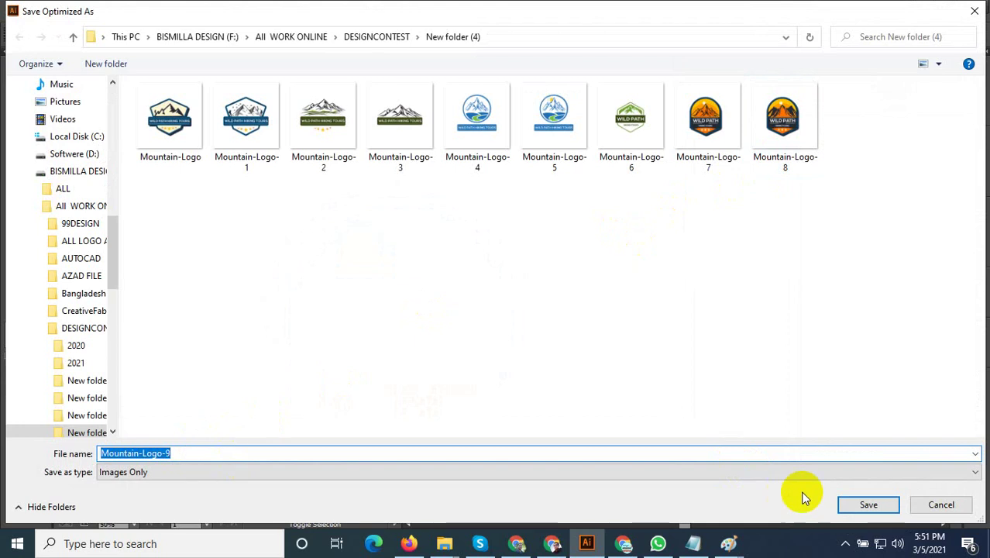
{"action": "left_click", "coordinate": [870, 504]}
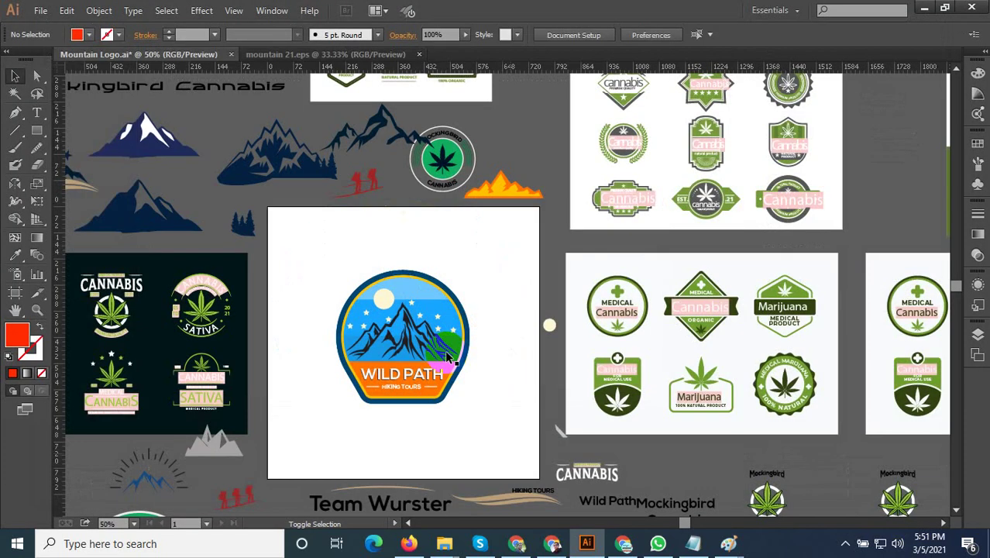
Select the whole WILD PATH badge for copying
{"action": "scroll", "coordinate": [418, 401], "scroll_direction": "up", "scroll_amount": 1}
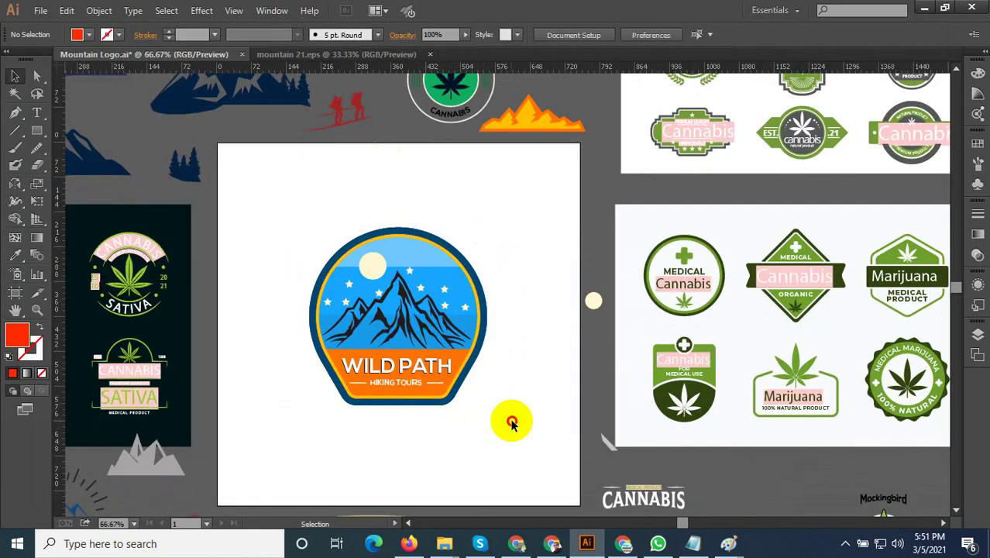
{"action": "left_click_drag", "start_coordinate": [530, 439], "coordinate": [311, 226]}
{"action": "scroll", "coordinate": [341, 415], "scroll_direction": "down", "scroll_amount": 1}
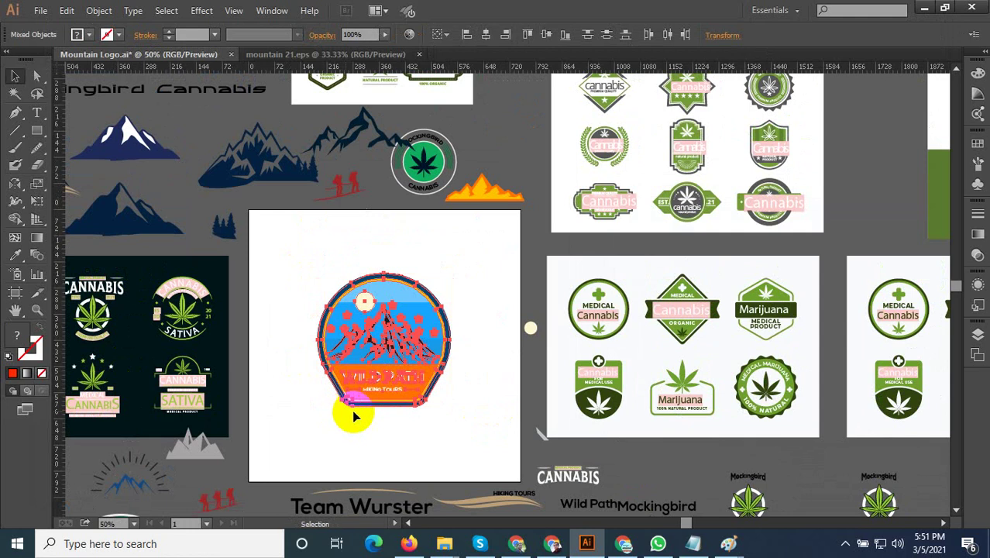
Switch to mountain 21.eps and select the YOUR COMPANY badge artwork without its background
{"action": "left_click", "coordinate": [376, 54]}
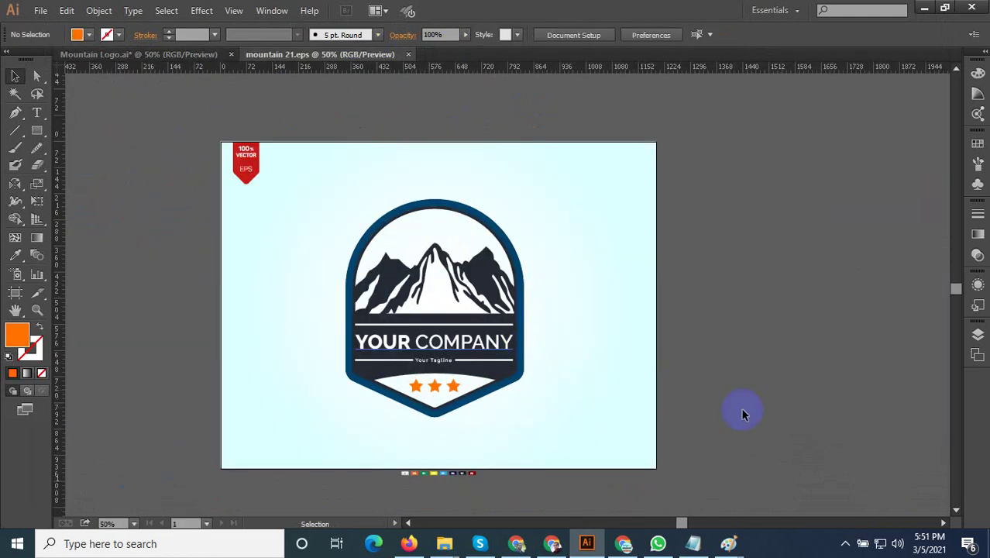
{"action": "left_click_drag", "start_coordinate": [742, 414], "coordinate": [308, 215]}
{"action": "scroll", "coordinate": [254, 305], "scroll_direction": "down", "scroll_amount": 1}
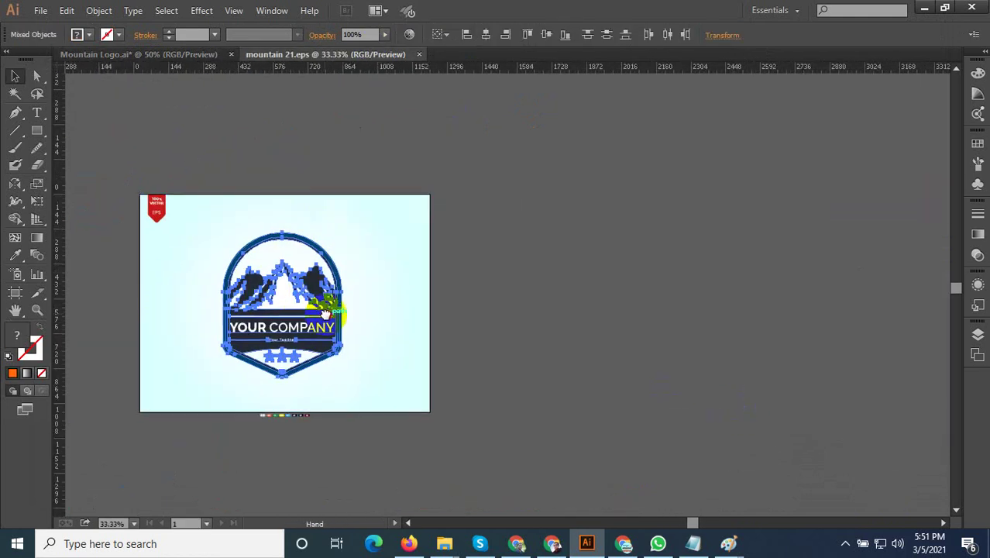
{"action": "double_click", "coordinate": [325, 309]}
{"action": "double_click", "coordinate": [464, 326]}
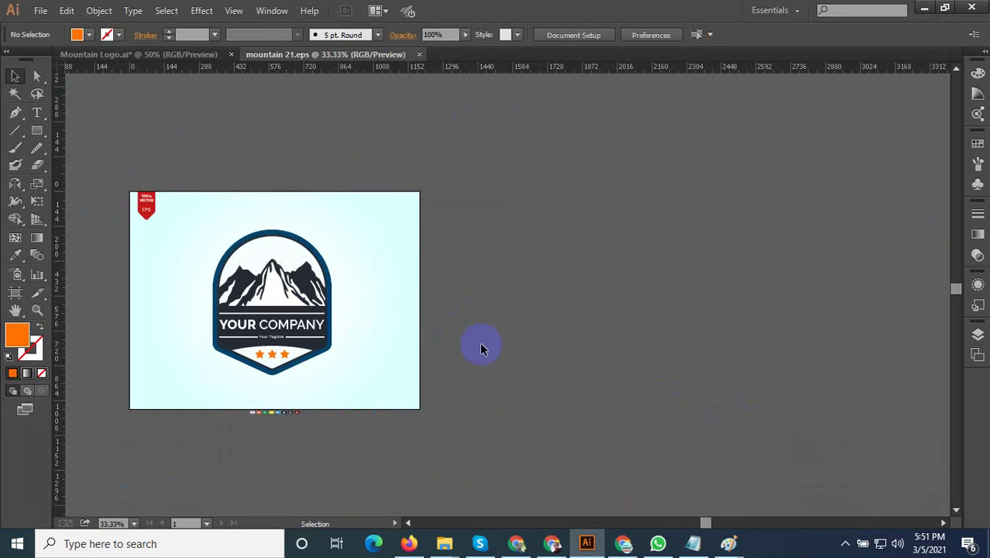
{"action": "left_click_drag", "start_coordinate": [515, 378], "coordinate": [188, 225]}
{"action": "left_click", "coordinate": [187, 225], "text": "shift"}
Move the YOUR COMPANY badge right and paste an enlarged WILD PATH badge beside it
{"action": "left_click_drag", "start_coordinate": [247, 323], "coordinate": [486, 327]}
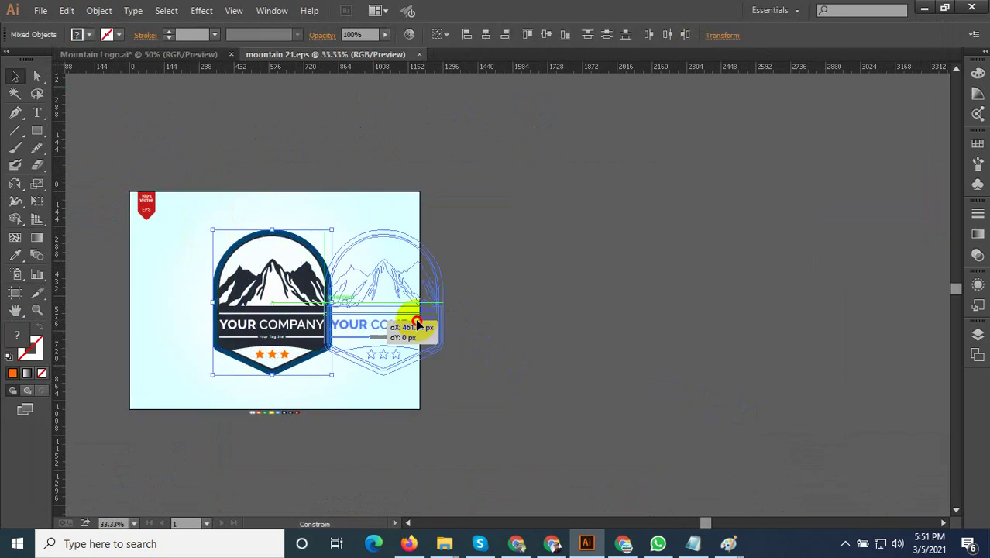
{"action": "key", "text": "ctrl+v"}
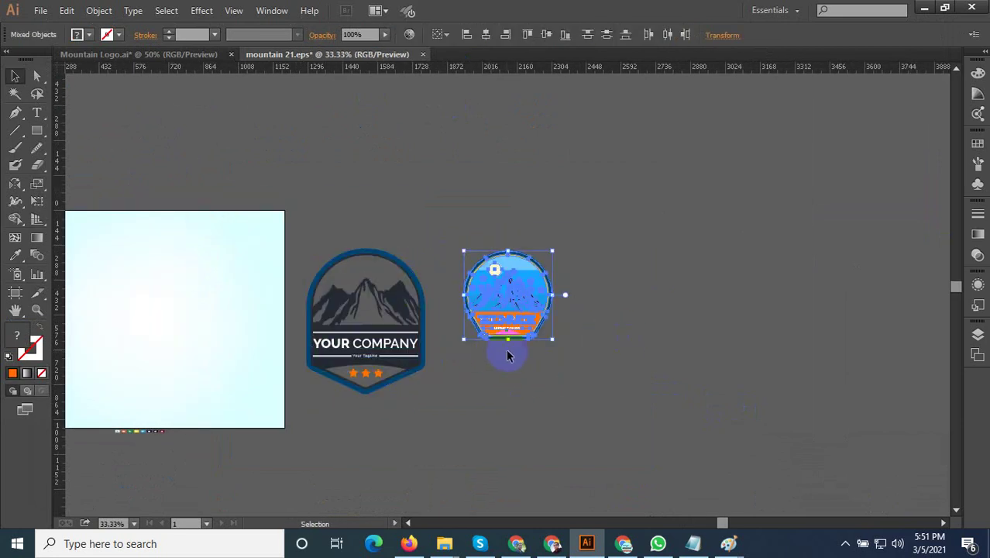
{"action": "mouse_move", "coordinate": [555, 339]}
{"action": "left_mouse_down"}
{"action": "mouse_move", "coordinate": [596, 389]}
{"action": "mouse_move", "coordinate": [570, 395]}
{"action": "left_mouse_up"}
Delete the WILD PATH title and HIKING TOURS tagline from the pasted badge
{"action": "scroll", "coordinate": [521, 373], "scroll_direction": "up", "scroll_amount": 1}
{"action": "left_click", "coordinate": [530, 351]}
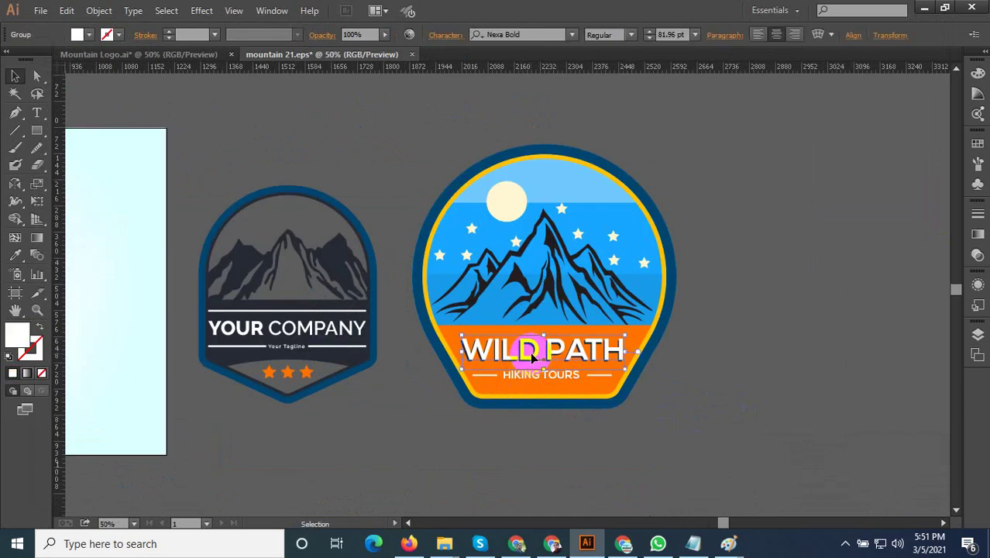
{"action": "left_click", "coordinate": [531, 375]}
{"action": "key", "text": "Delete"}
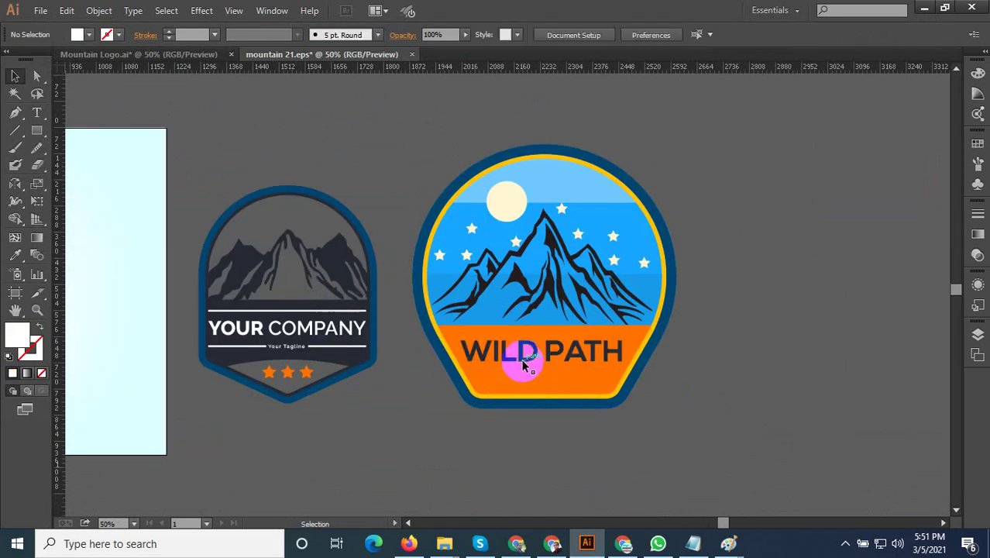
{"action": "left_click", "coordinate": [522, 350]}
{"action": "key", "text": "Delete"}
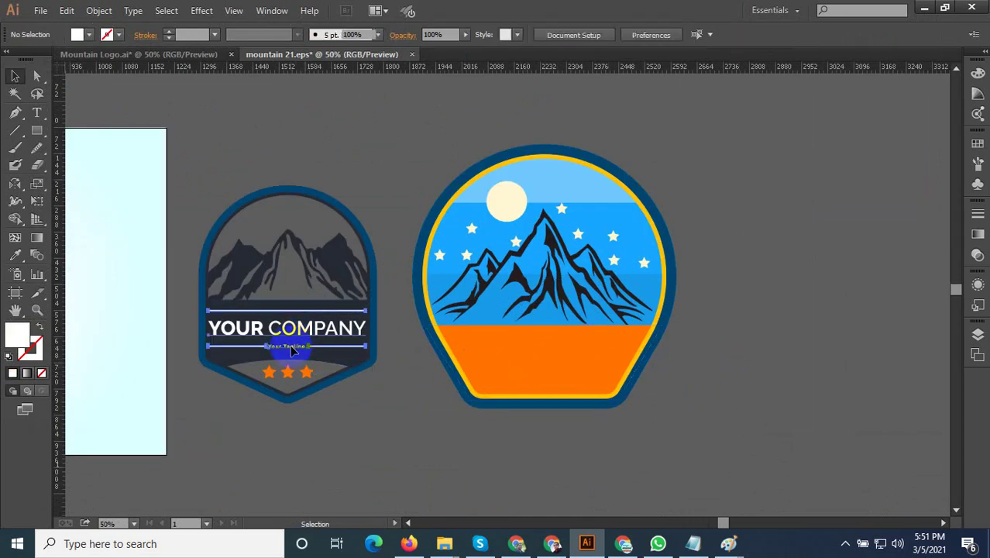
Move the YOUR COMPANY lettering below the round badge and shorten the tagline's left line
{"action": "left_click_drag", "start_coordinate": [291, 350], "coordinate": [551, 442]}
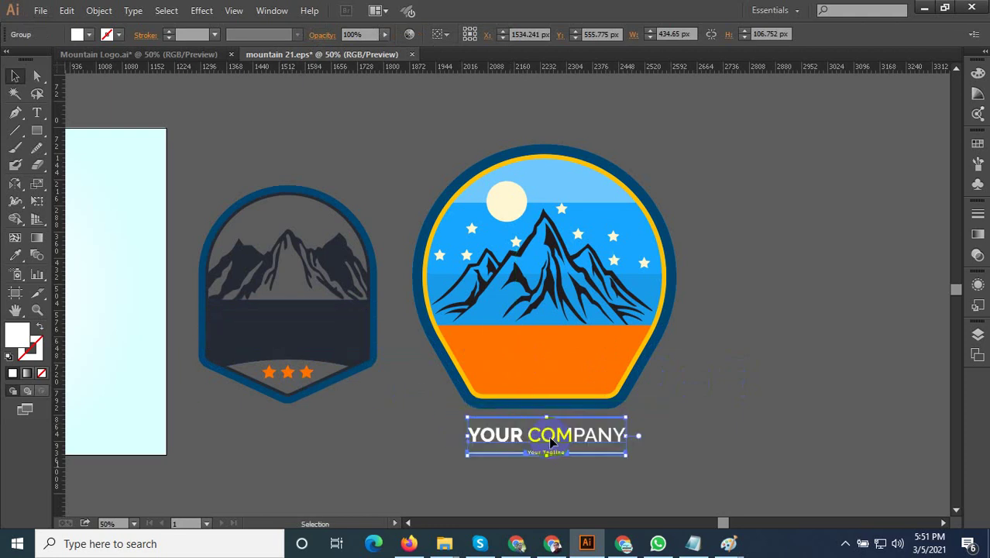
{"action": "scroll", "coordinate": [533, 466], "scroll_direction": "up", "scroll_amount": 2, "text": "alt"}
{"action": "left_click", "coordinate": [515, 464]}
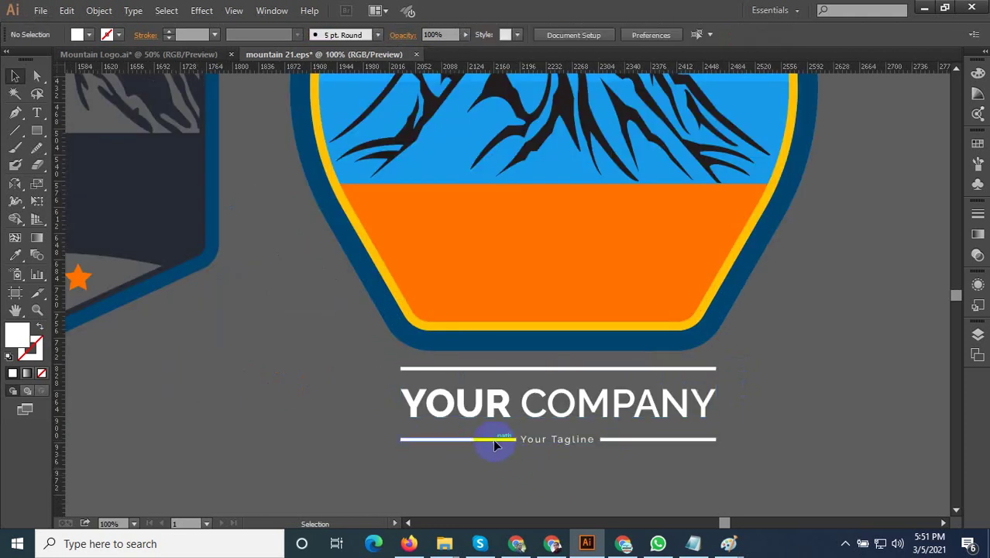
{"action": "left_click", "coordinate": [496, 446]}
{"action": "double_click", "coordinate": [492, 453]}
{"action": "scroll", "coordinate": [487, 415], "scroll_direction": "up", "scroll_amount": 3, "text": "alt"}
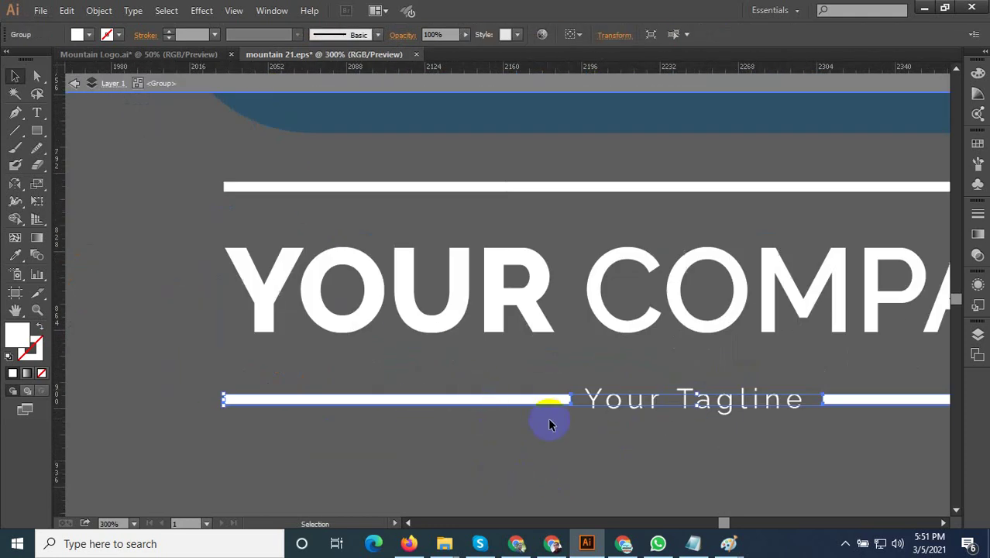
{"action": "double_click", "coordinate": [517, 402]}
{"action": "left_click_drag", "start_coordinate": [569, 400], "coordinate": [459, 400]}
{"action": "left_click", "coordinate": [367, 443]}
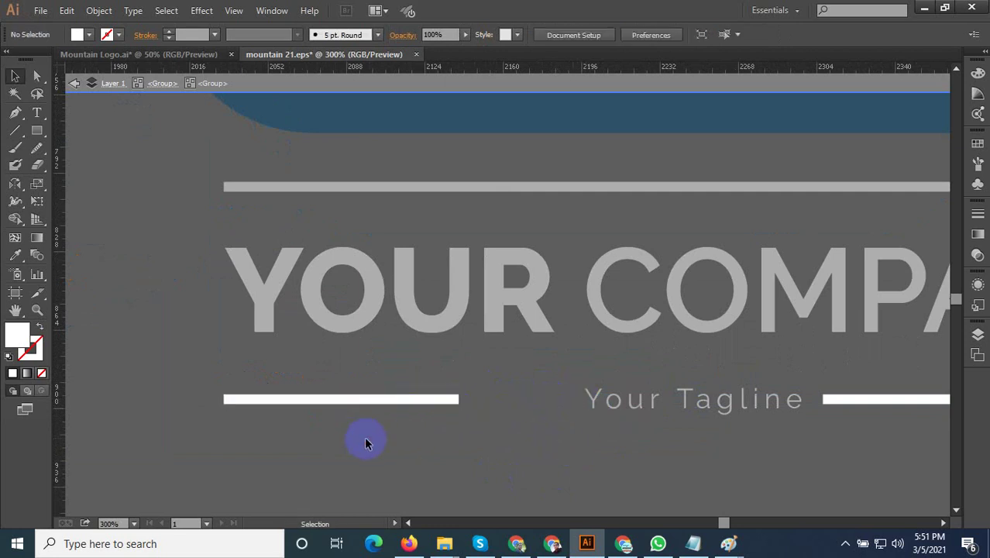
Place a copy of the left line on the right side of the tagline
{"action": "scroll", "coordinate": [366, 443], "scroll_direction": "down", "scroll_amount": 1}
{"action": "scroll", "coordinate": [366, 456], "scroll_direction": "right", "scroll_amount": 3}
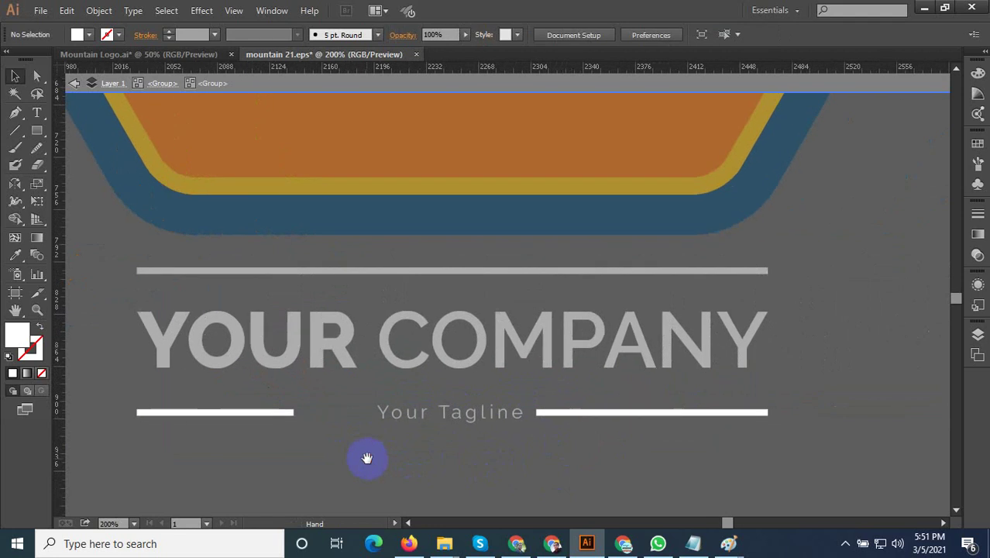
{"action": "left_click_drag", "start_coordinate": [247, 412], "coordinate": [653, 462]}
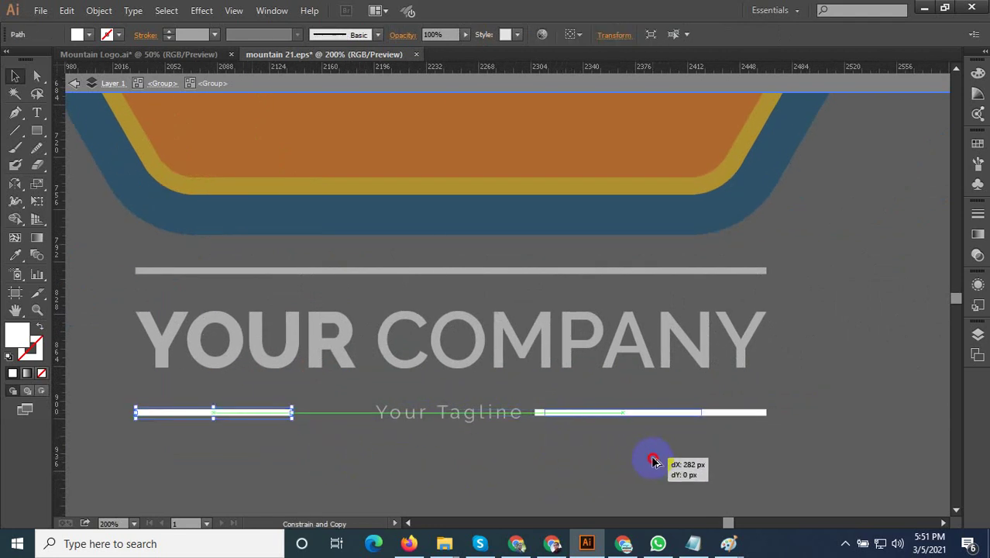
{"action": "left_click_drag", "start_coordinate": [653, 462], "coordinate": [720, 457]}
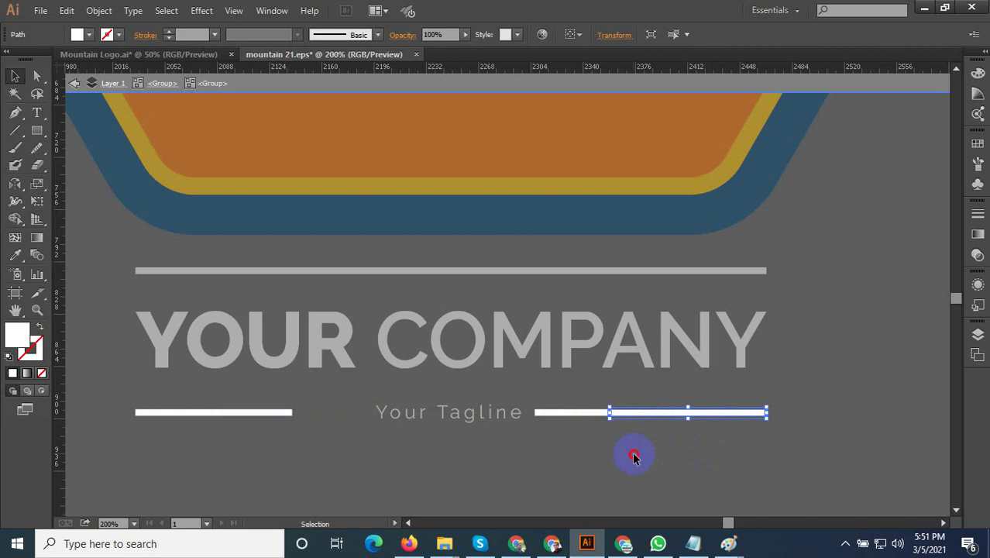
{"action": "left_click", "coordinate": [634, 453]}
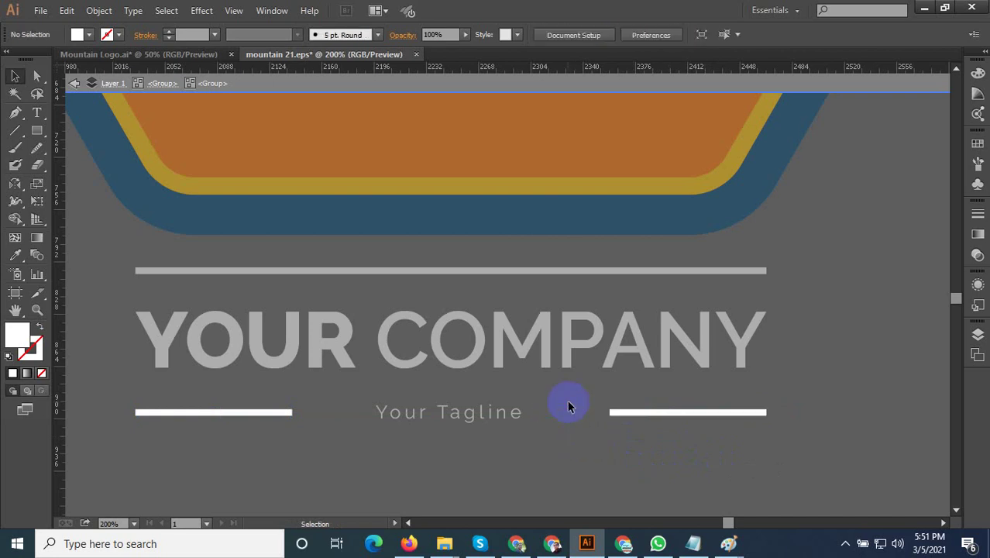
{"action": "double_click", "coordinate": [265, 492]}
Enlarge the 'Your Tagline' text to 23.76 pt
{"action": "left_click", "coordinate": [422, 396]}
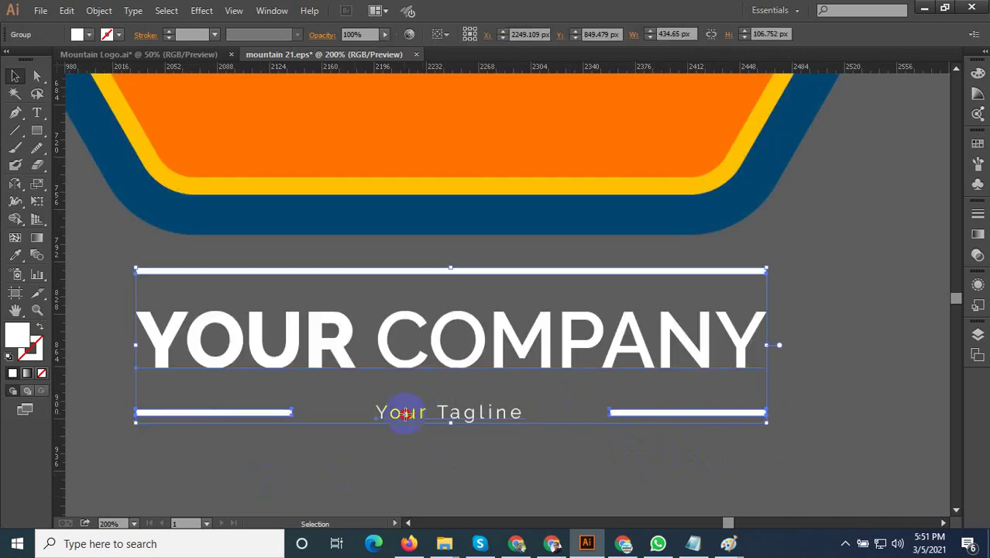
{"action": "double_click", "coordinate": [405, 418]}
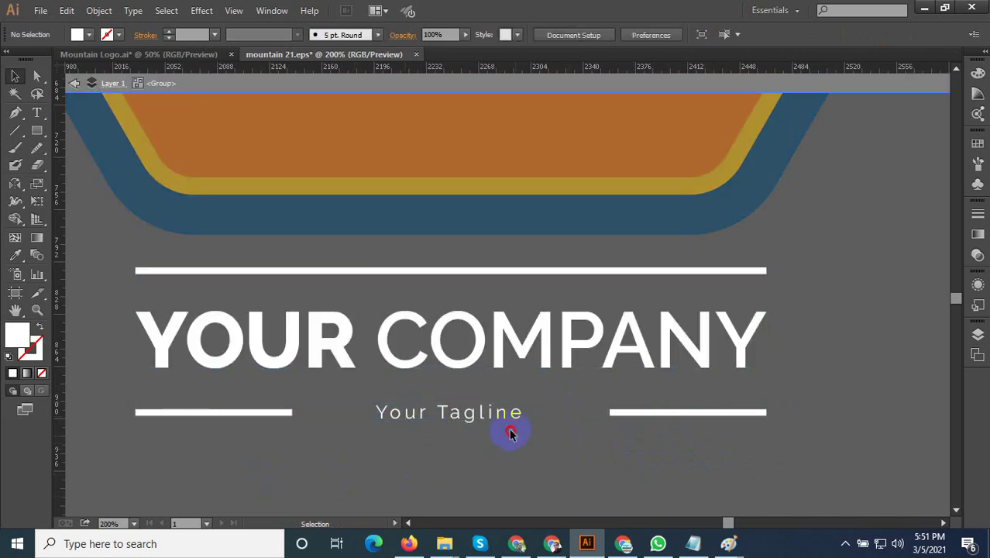
{"action": "left_click_drag", "start_coordinate": [526, 423], "coordinate": [593, 457]}
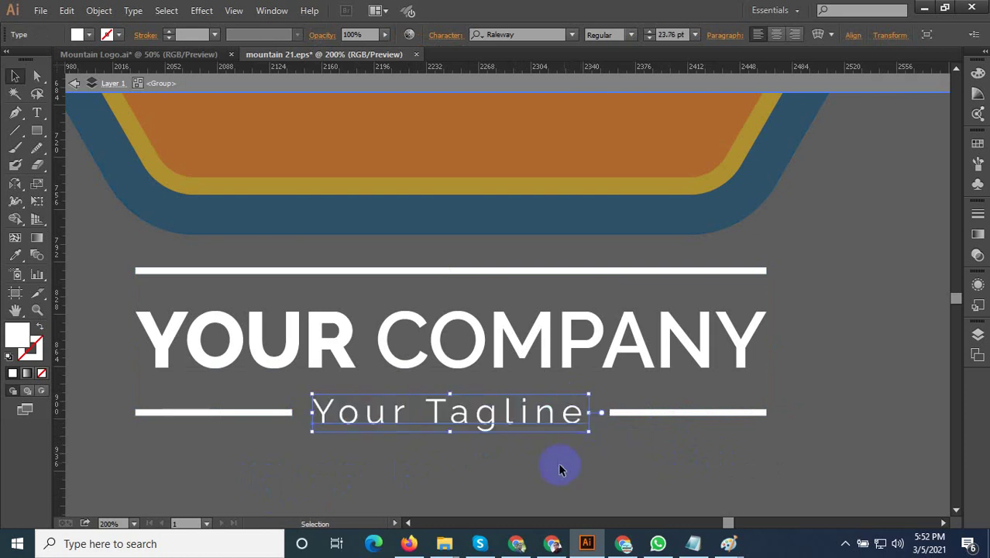
{"action": "left_click", "coordinate": [511, 471]}
{"action": "double_click", "coordinate": [467, 473]}
{"action": "scroll", "coordinate": [467, 474], "scroll_direction": "down", "scroll_amount": 2}
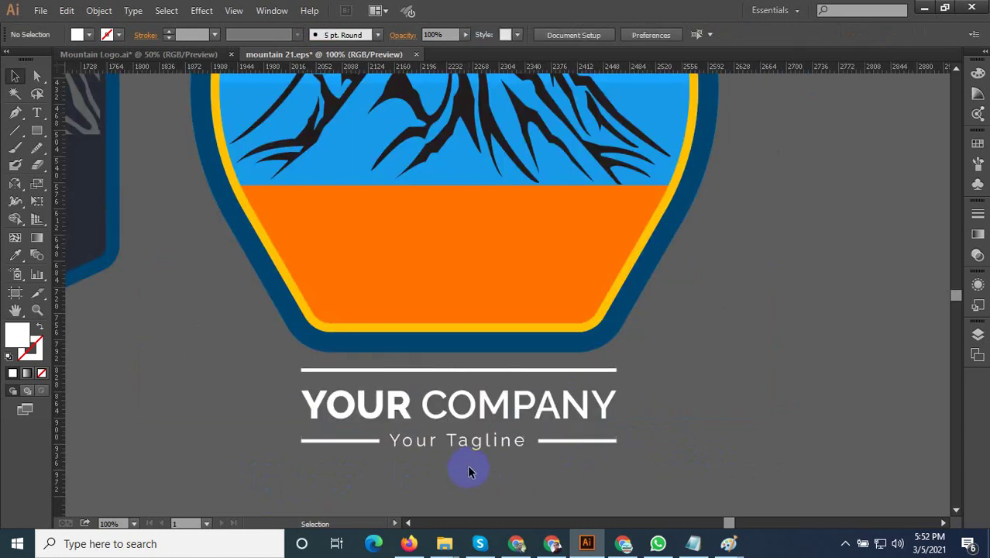
Nudge the top line and move the company text group up onto the orange band
{"action": "left_click", "coordinate": [458, 372]}
{"action": "double_click", "coordinate": [454, 371]}
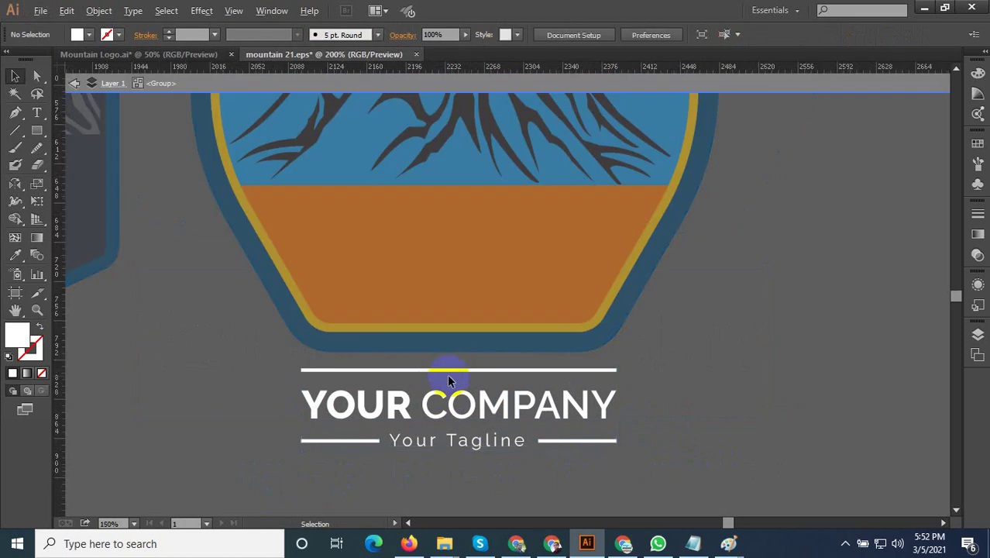
{"action": "scroll", "coordinate": [455, 371], "scroll_direction": "up", "scroll_amount": 2}
{"action": "left_click_drag", "start_coordinate": [455, 364], "coordinate": [456, 373]}
{"action": "scroll", "coordinate": [449, 368], "scroll_direction": "down", "scroll_amount": 2}
{"action": "double_click", "coordinate": [575, 468]}
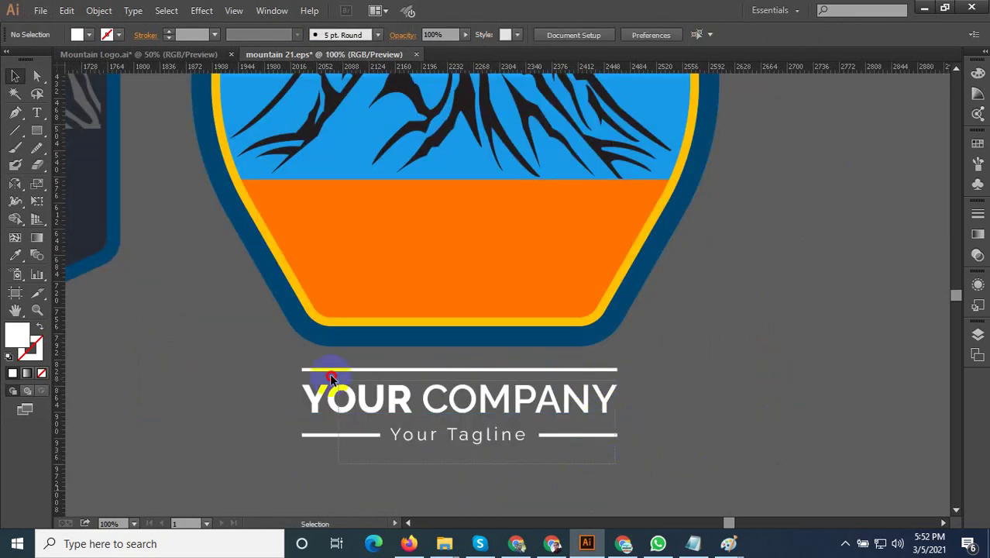
{"action": "left_click", "coordinate": [316, 399]}
{"action": "scroll", "coordinate": [318, 398], "scroll_direction": "down", "scroll_amount": 1}
{"action": "mouse_move", "coordinate": [319, 398]}
{"action": "left_mouse_down"}
{"action": "mouse_move", "coordinate": [370, 343]}
{"action": "mouse_move", "coordinate": [369, 285]}
{"action": "left_mouse_up"}
Bring the company text group in front of the orange band
{"action": "left_click_drag", "start_coordinate": [528, 421], "coordinate": [544, 422]}
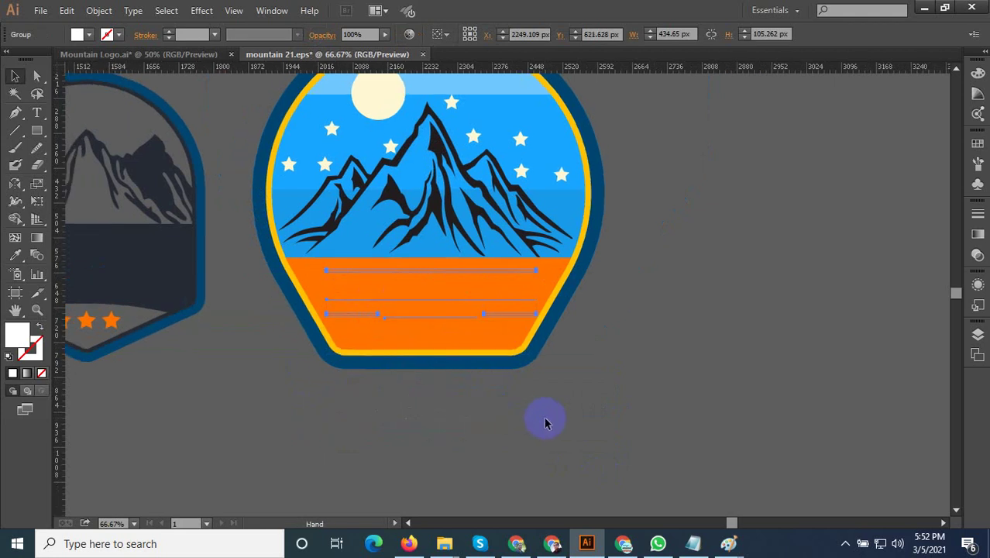
{"action": "right_click", "coordinate": [451, 325]}
{"action": "mouse_move", "coordinate": [485, 423]}
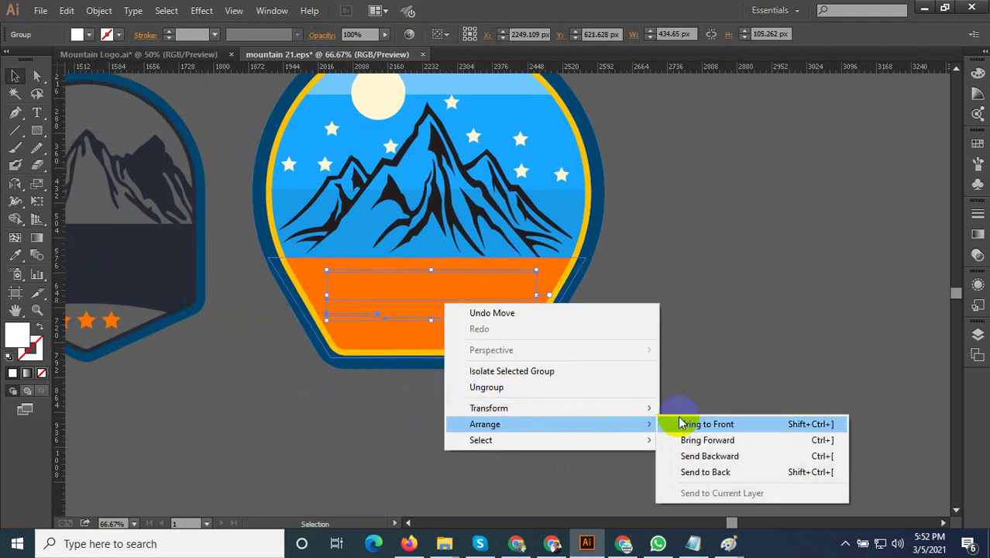
{"action": "left_click", "coordinate": [684, 422]}
{"action": "left_click", "coordinate": [602, 411]}
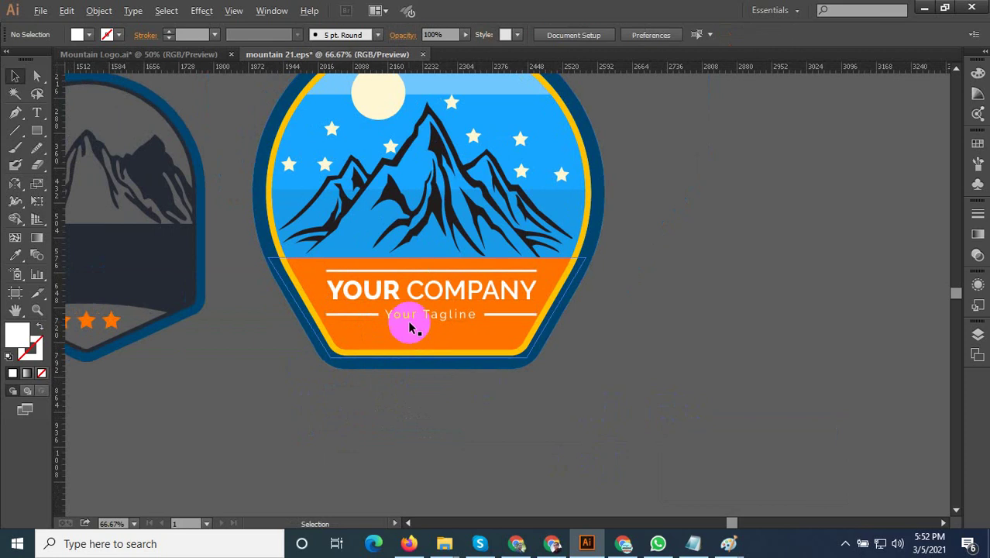
Delete the side lines flanking the tagline
{"action": "scroll", "coordinate": [410, 325], "scroll_direction": "up", "scroll_amount": 1}
{"action": "left_click", "coordinate": [393, 315]}
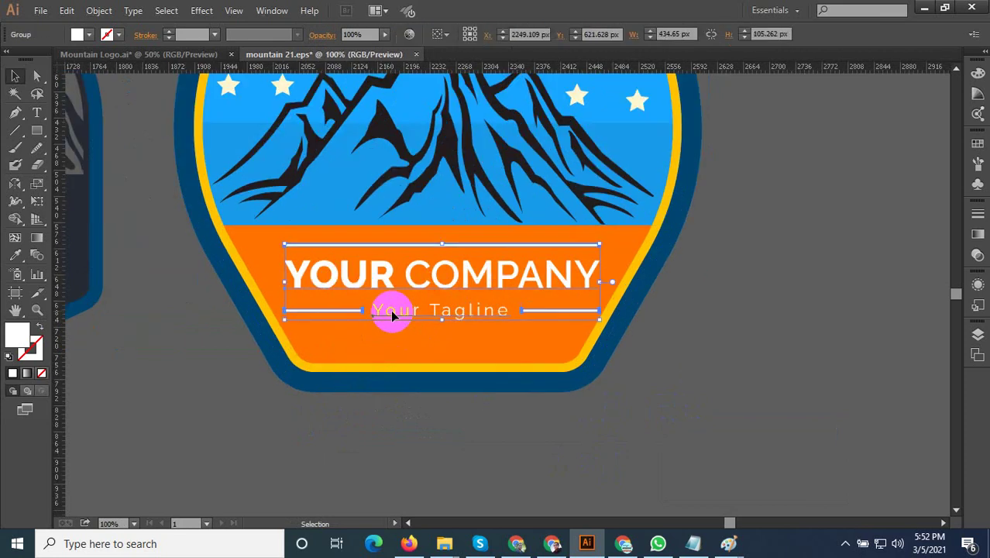
{"action": "double_click", "coordinate": [394, 315]}
{"action": "left_click", "coordinate": [541, 313]}
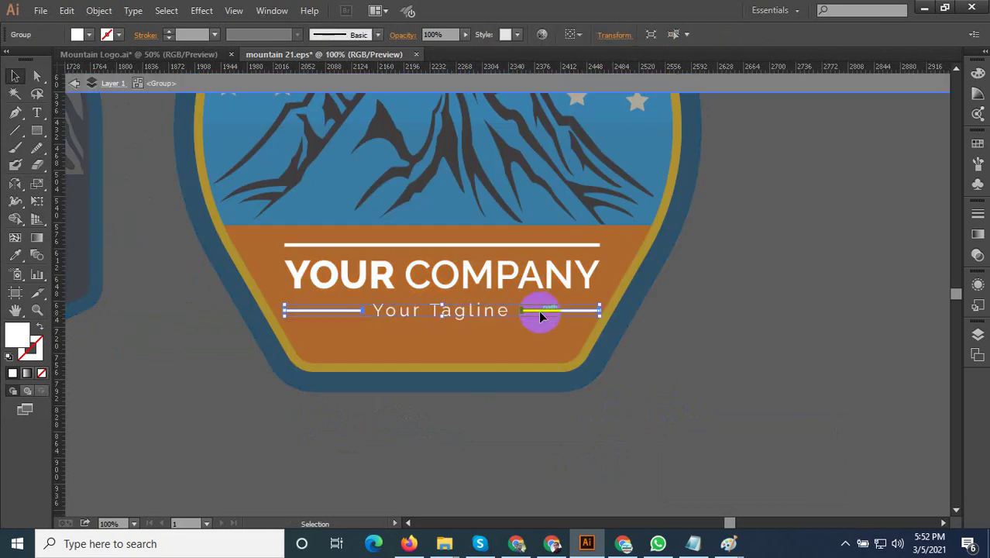
{"action": "double_click", "coordinate": [541, 313]}
{"action": "left_click", "coordinate": [541, 313]}
{"action": "left_click", "coordinate": [357, 310]}
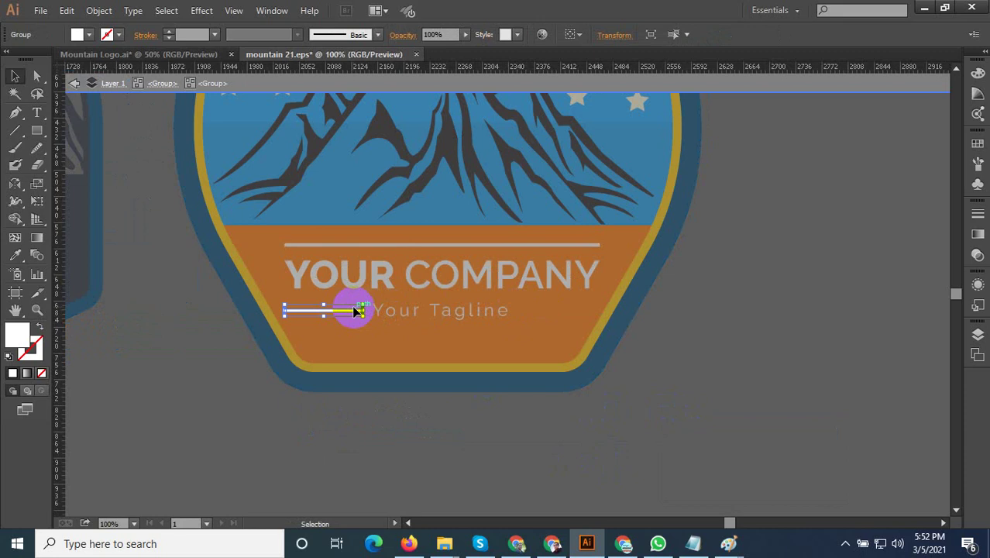
{"action": "key", "text": "Delete"}
{"action": "double_click", "coordinate": [385, 250]}
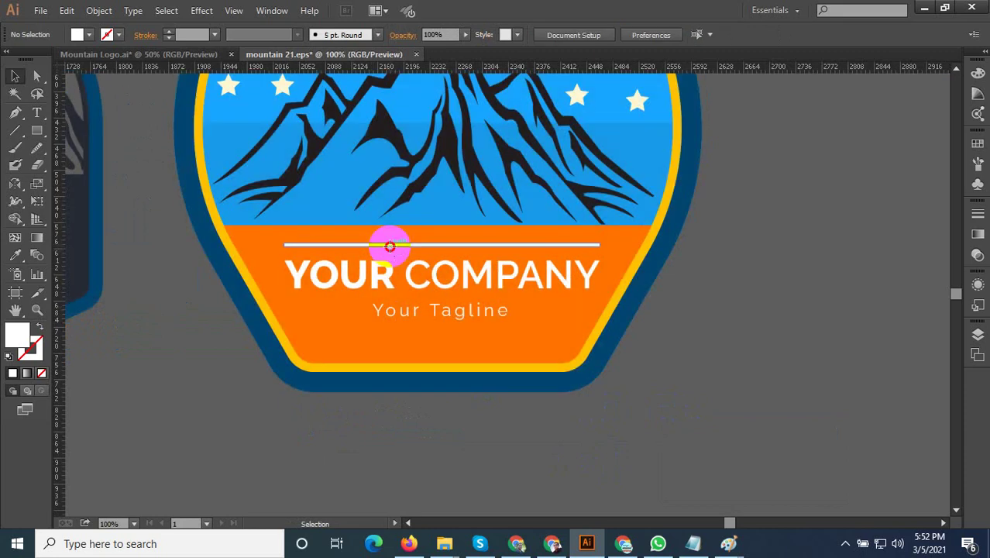
Delete the line above YOUR COMPANY
{"action": "left_click", "coordinate": [387, 249]}
{"action": "double_click", "coordinate": [389, 249]}
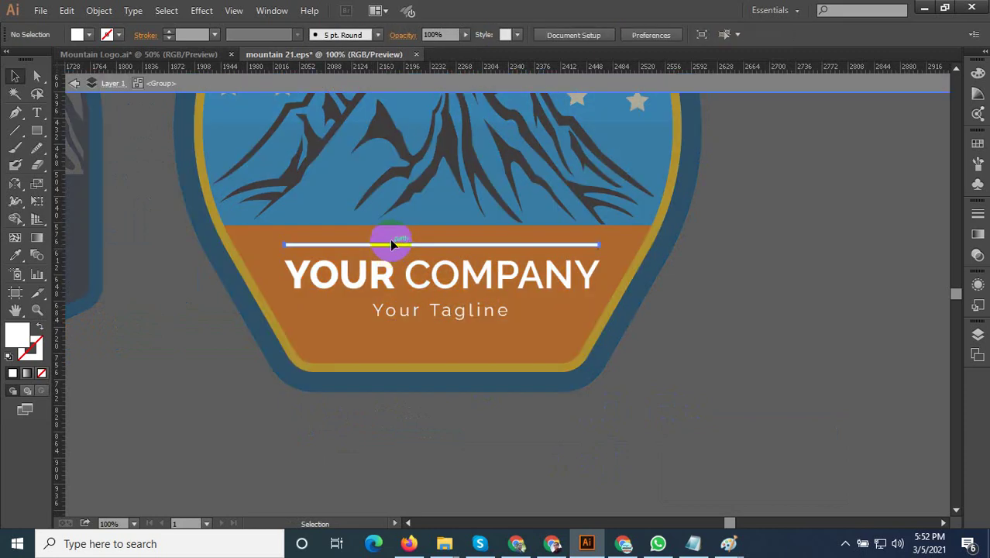
{"action": "left_click", "coordinate": [391, 245]}
{"action": "key", "text": "Delete"}
{"action": "double_click", "coordinate": [406, 276]}
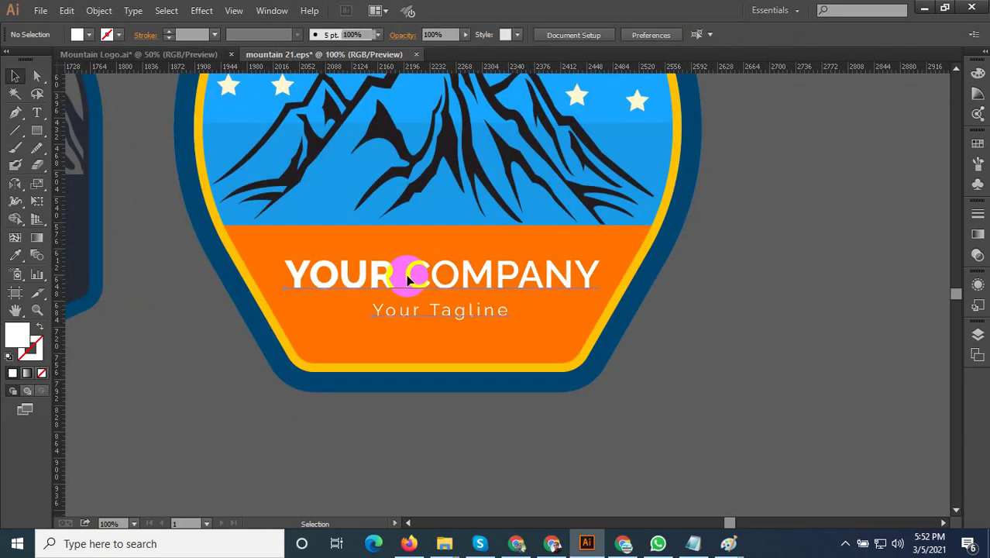
Enlarge and reposition the company text group, and widen the 'Your Tagline' text
{"action": "left_click", "coordinate": [408, 281]}
{"action": "left_click_drag", "start_coordinate": [598, 317], "coordinate": [615, 323]}
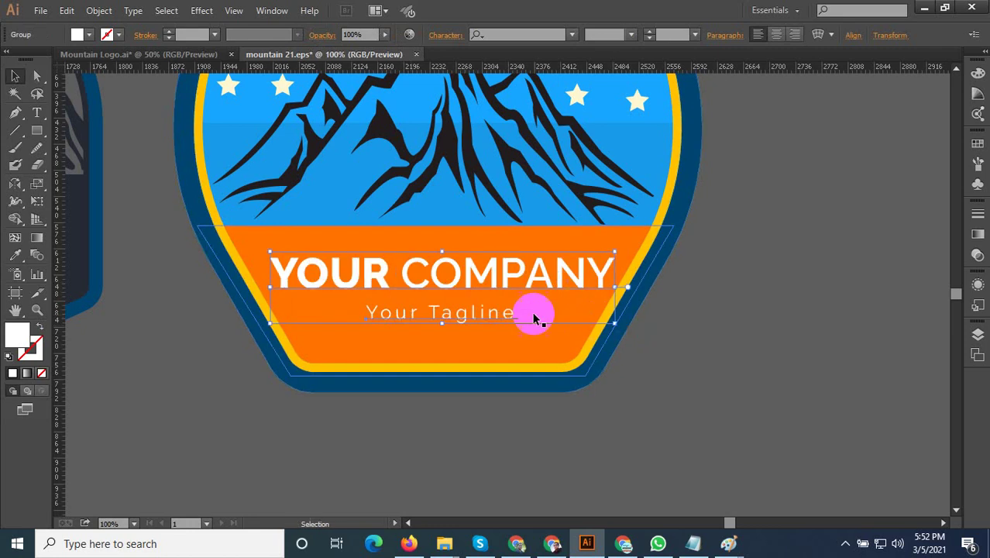
{"action": "left_click_drag", "start_coordinate": [449, 288], "coordinate": [445, 278]}
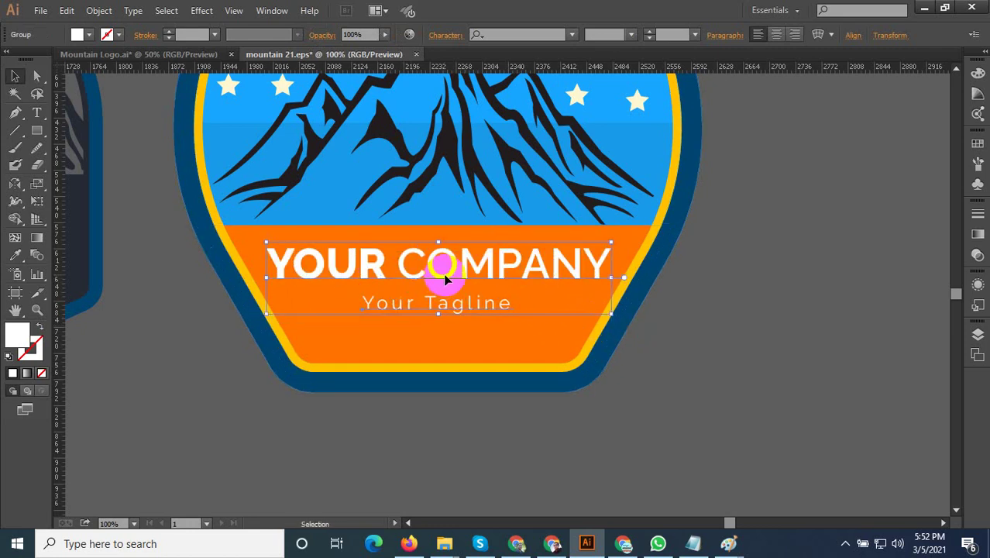
{"action": "double_click", "coordinate": [445, 292]}
{"action": "left_click_drag", "start_coordinate": [449, 308], "coordinate": [454, 321]}
{"action": "double_click", "coordinate": [680, 313]}
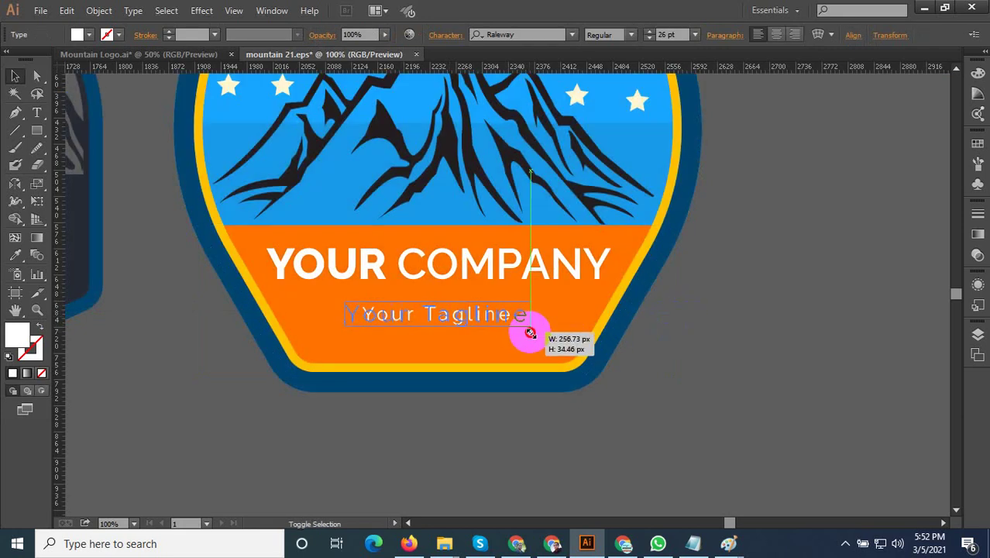
{"action": "left_click_drag", "start_coordinate": [514, 326], "coordinate": [541, 335]}
Group the three stars and move them beneath the tagline on the orange badge
{"action": "left_click", "coordinate": [578, 353]}
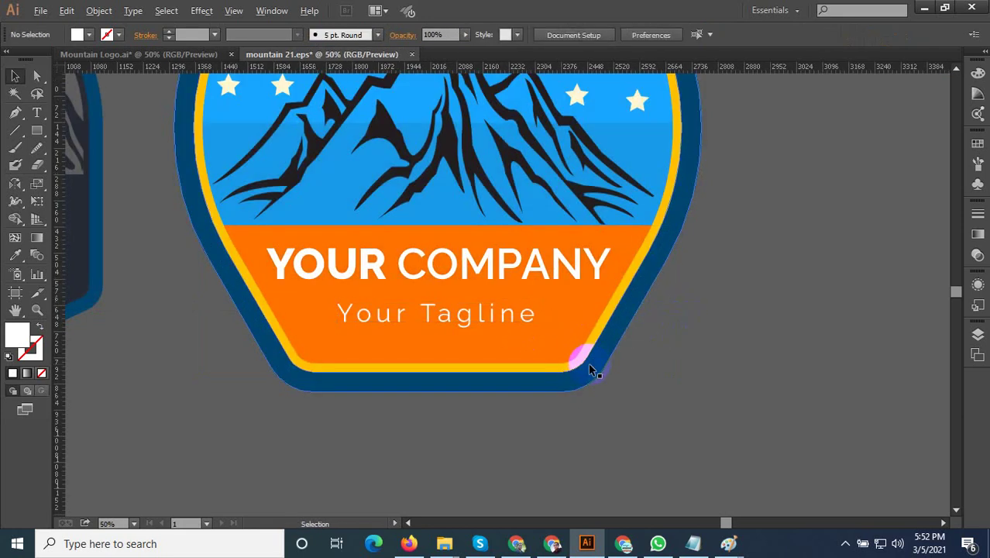
{"action": "scroll", "coordinate": [588, 361], "scroll_direction": "down", "scroll_amount": 2}
{"action": "scroll", "coordinate": [591, 366], "scroll_direction": "down", "scroll_amount": 1}
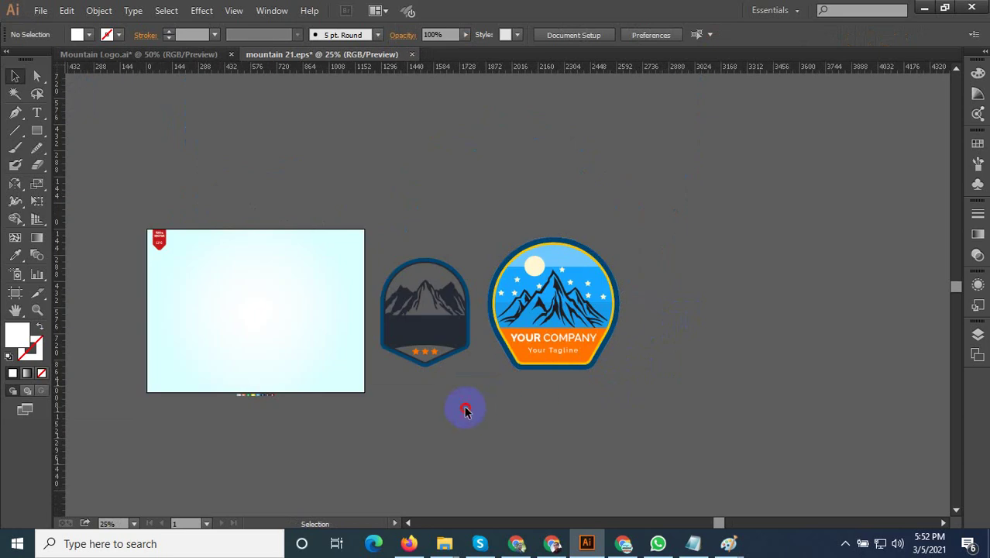
{"action": "left_click_drag", "start_coordinate": [465, 410], "coordinate": [387, 221]}
{"action": "left_click", "coordinate": [502, 387]}
{"action": "scroll", "coordinate": [434, 358], "scroll_direction": "up", "scroll_amount": 3}
{"action": "left_click", "coordinate": [414, 338]}
{"action": "scroll", "coordinate": [419, 335], "scroll_direction": "up", "scroll_amount": 2}
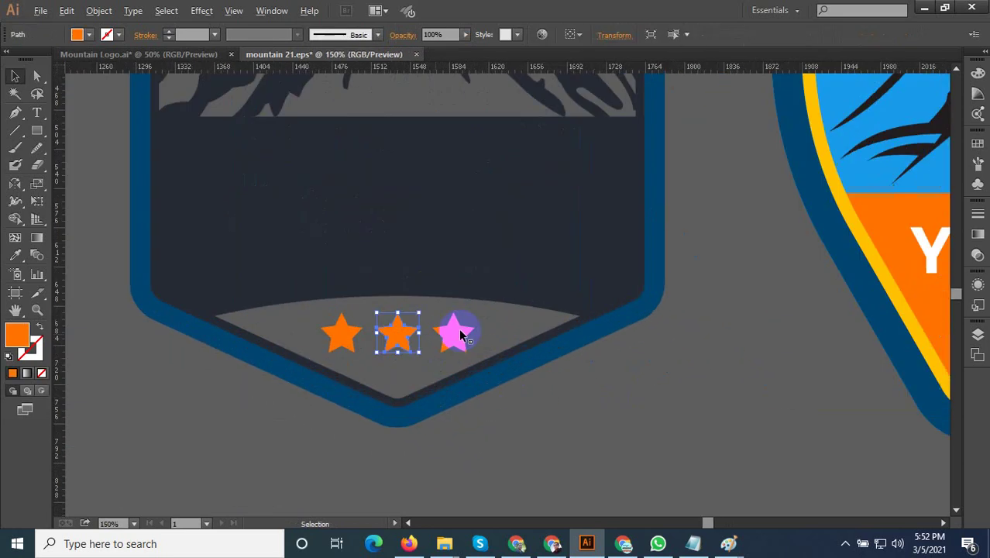
{"action": "left_click_drag", "start_coordinate": [480, 331], "coordinate": [388, 344]}
{"action": "right_click", "coordinate": [398, 346]}
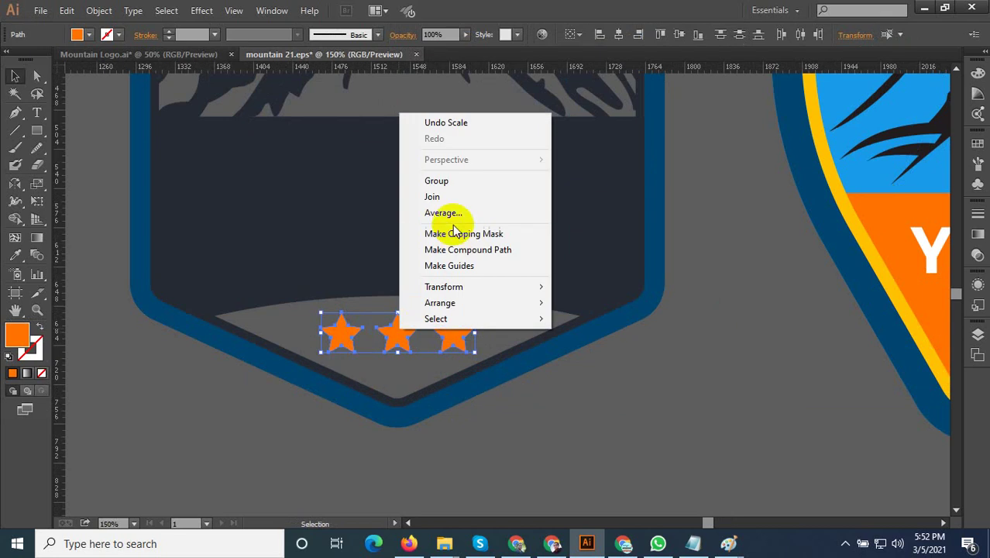
{"action": "left_click", "coordinate": [448, 181]}
{"action": "scroll", "coordinate": [389, 327], "scroll_direction": "down", "scroll_amount": 2}
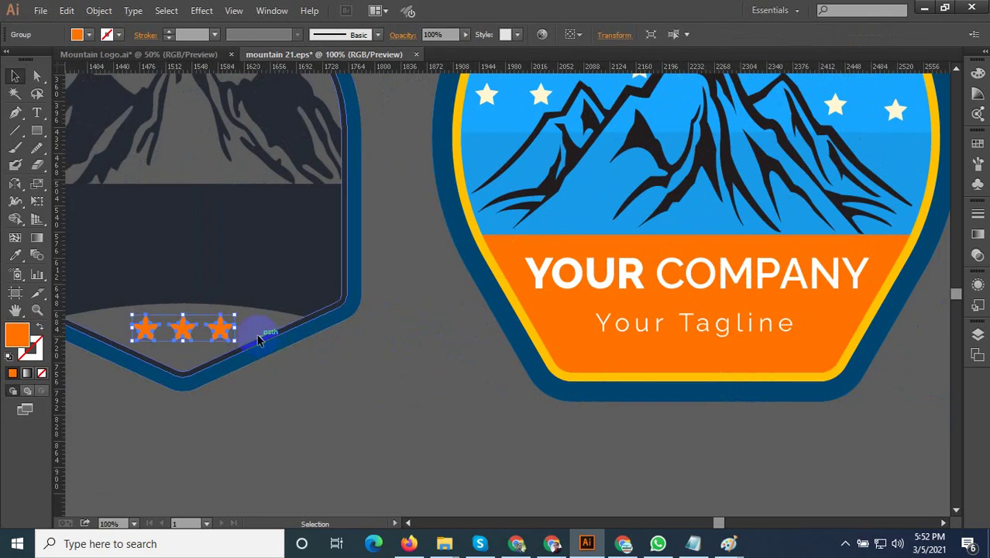
{"action": "mouse_move", "coordinate": [180, 332]}
{"action": "left_mouse_down"}
{"action": "mouse_move", "coordinate": [659, 359]}
{"action": "mouse_move", "coordinate": [695, 352]}
{"action": "left_mouse_up"}
Colour the stars white from the YOUR lettering and bring them to the front
{"action": "scroll", "coordinate": [695, 353], "scroll_direction": "up", "scroll_amount": 1}
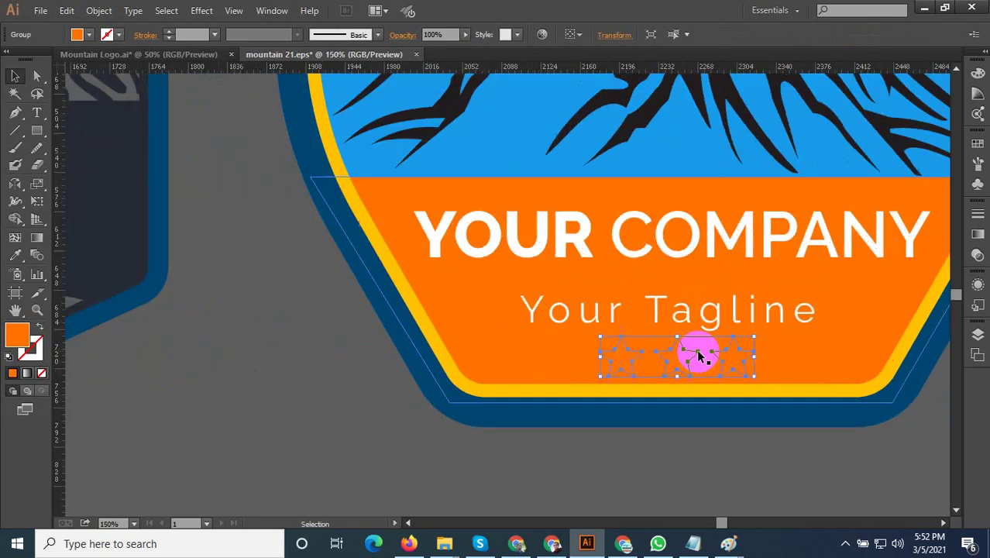
{"action": "left_click", "coordinate": [23, 256]}
{"action": "left_click", "coordinate": [493, 233]}
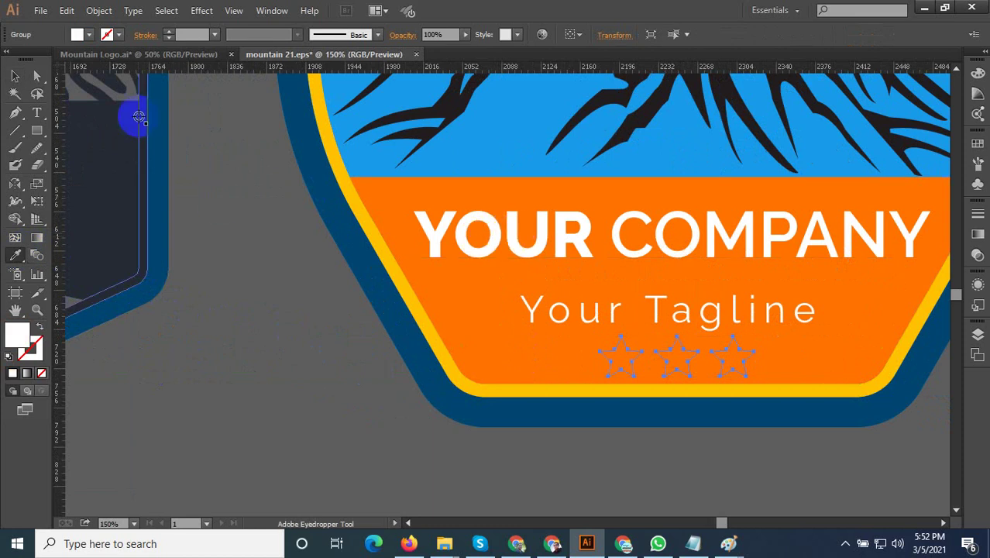
{"action": "left_click", "coordinate": [15, 76]}
{"action": "left_click", "coordinate": [607, 359]}
{"action": "right_click", "coordinate": [680, 374]}
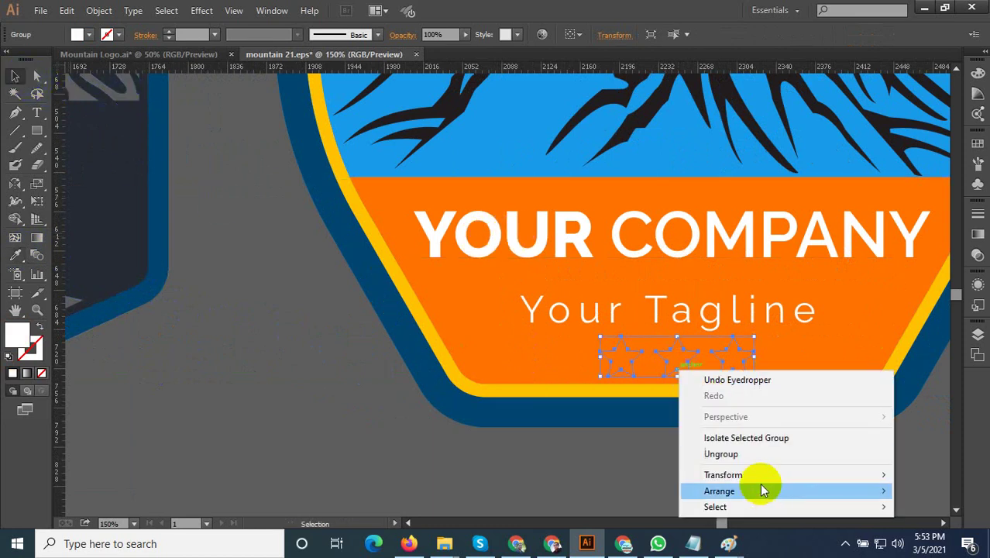
{"action": "left_click", "coordinate": [612, 422]}
Raise the 'Your Tagline' text and the three stars slightly
{"action": "left_click_drag", "start_coordinate": [739, 446], "coordinate": [649, 449]}
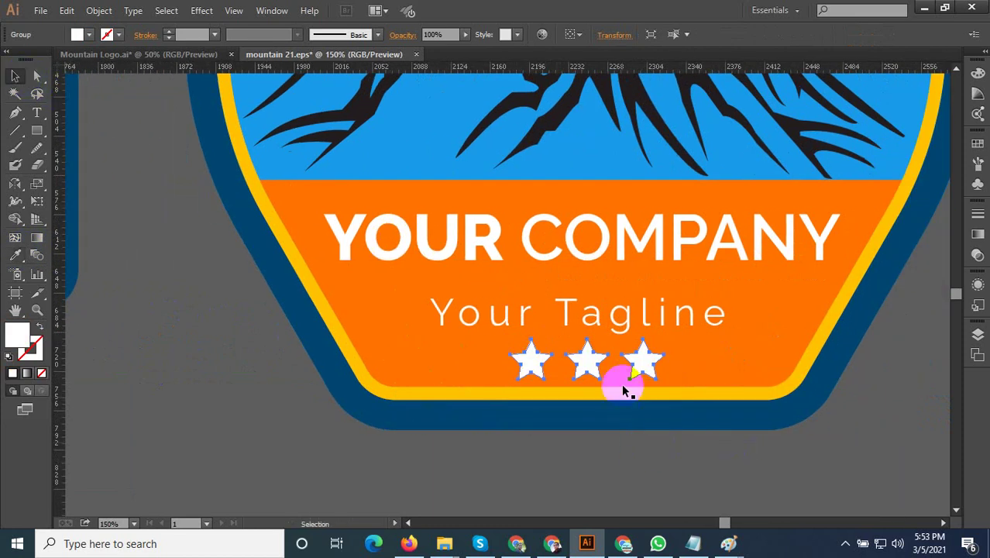
{"action": "double_click", "coordinate": [595, 321]}
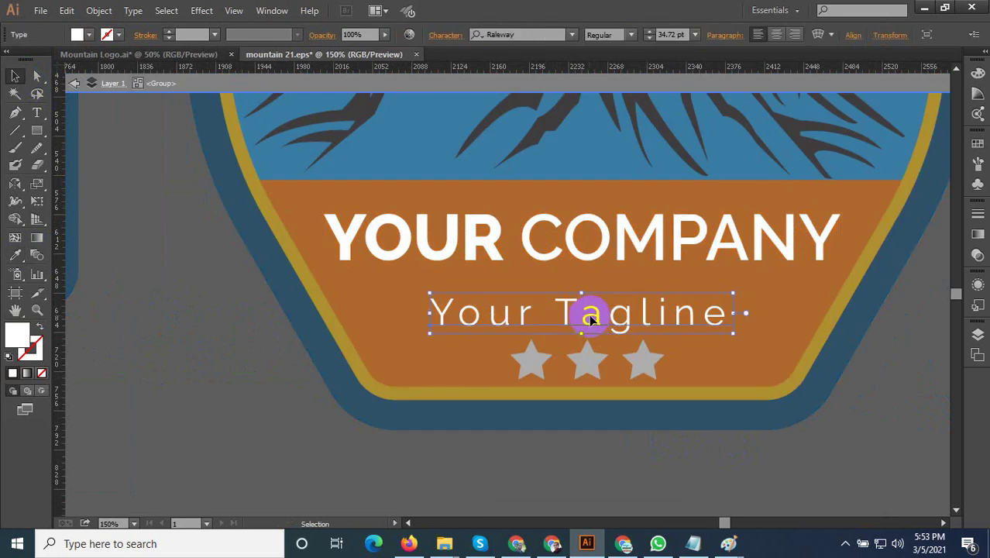
{"action": "left_click_drag", "start_coordinate": [589, 307], "coordinate": [589, 300]}
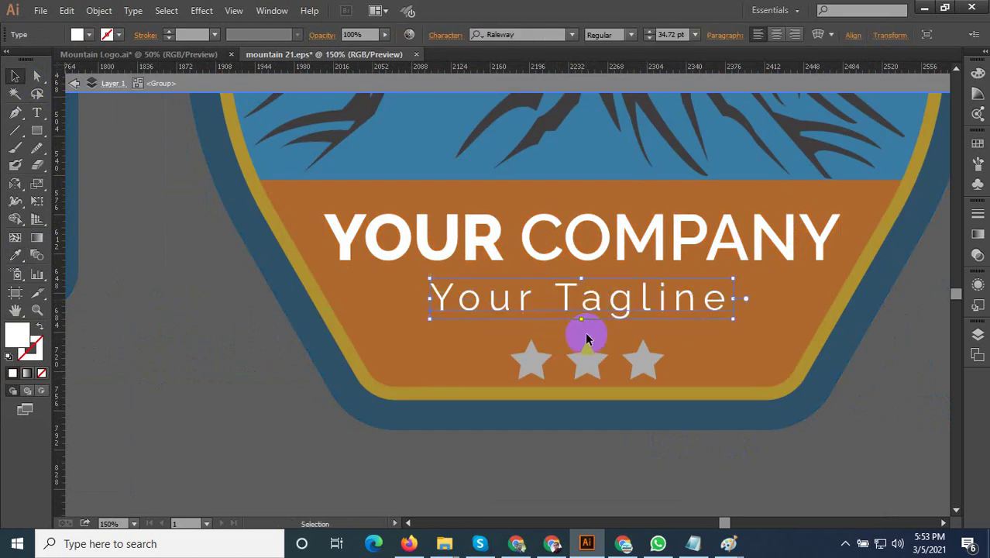
{"action": "double_click", "coordinate": [601, 377]}
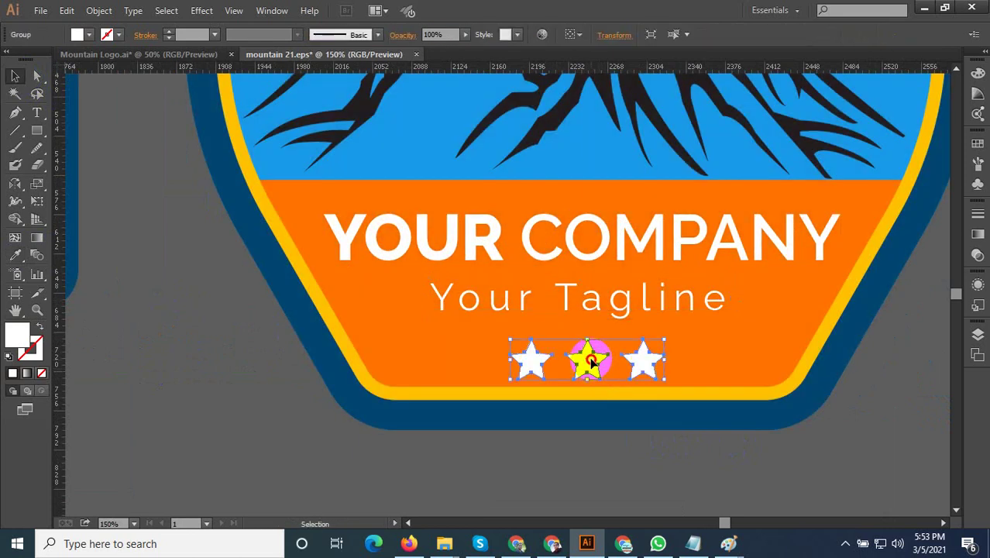
{"action": "left_click_drag", "start_coordinate": [589, 360], "coordinate": [589, 348]}
{"action": "scroll", "coordinate": [623, 413], "scroll_direction": "down", "scroll_amount": 2}
{"action": "left_click", "coordinate": [651, 449]}
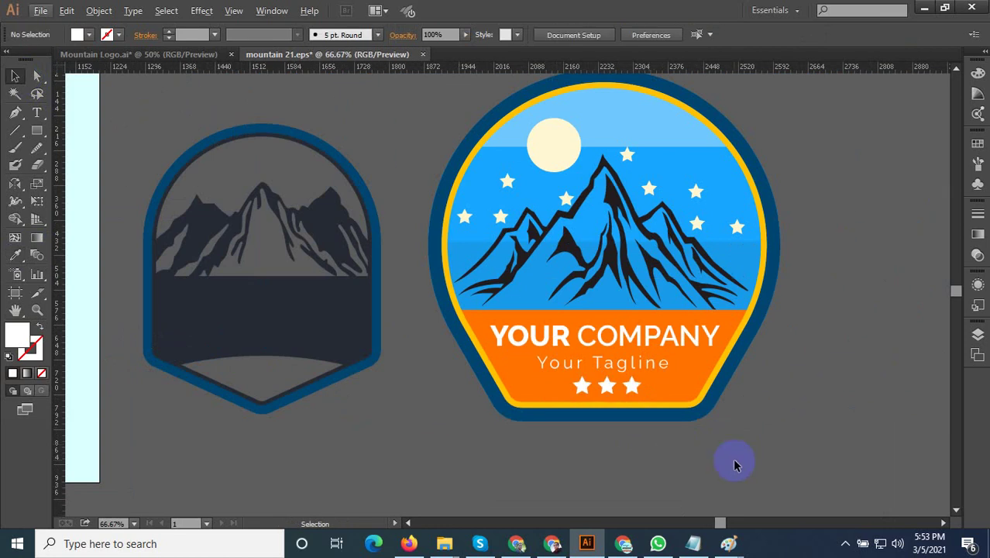
Delete the dark mountain badge and move the finished orange badge onto the artboard
{"action": "scroll", "coordinate": [765, 460], "scroll_direction": "down", "scroll_amount": 1}
{"action": "left_click", "coordinate": [398, 229]}
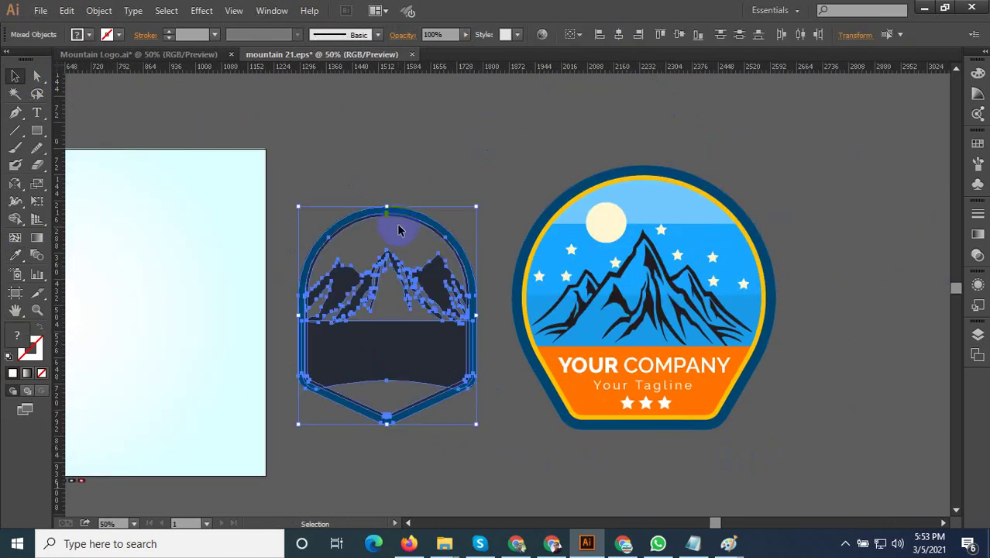
{"action": "key", "text": "Delete"}
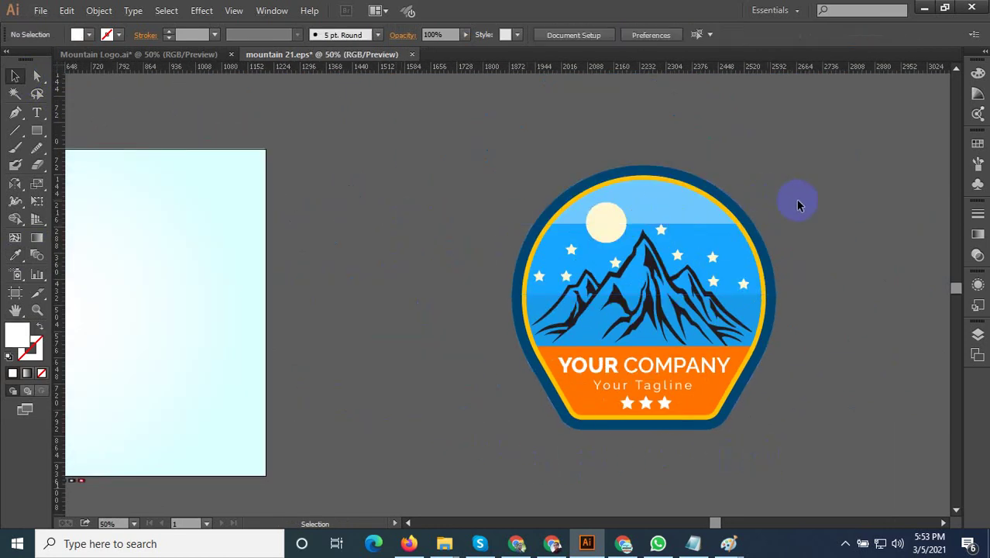
{"action": "left_click", "coordinate": [697, 422]}
{"action": "scroll", "coordinate": [686, 411], "scroll_direction": "down", "scroll_amount": 3}
{"action": "mouse_move", "coordinate": [687, 404]}
{"action": "left_mouse_down"}
{"action": "mouse_move", "coordinate": [490, 409]}
{"action": "mouse_move", "coordinate": [484, 418]}
{"action": "mouse_move", "coordinate": [508, 419]}
{"action": "left_mouse_up"}
{"action": "scroll", "coordinate": [486, 422], "scroll_direction": "up", "scroll_amount": 3}
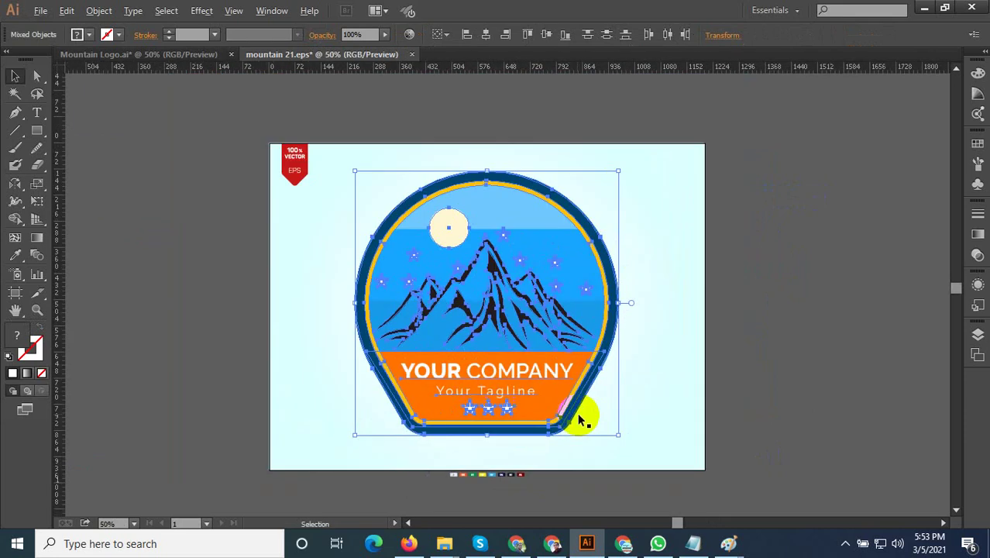
{"action": "left_click", "coordinate": [742, 422]}
Save the badge as the Illustrator EPS file 'mountain 22' with the default EPS options
{"action": "key", "text": "ctrl+shift+s"}
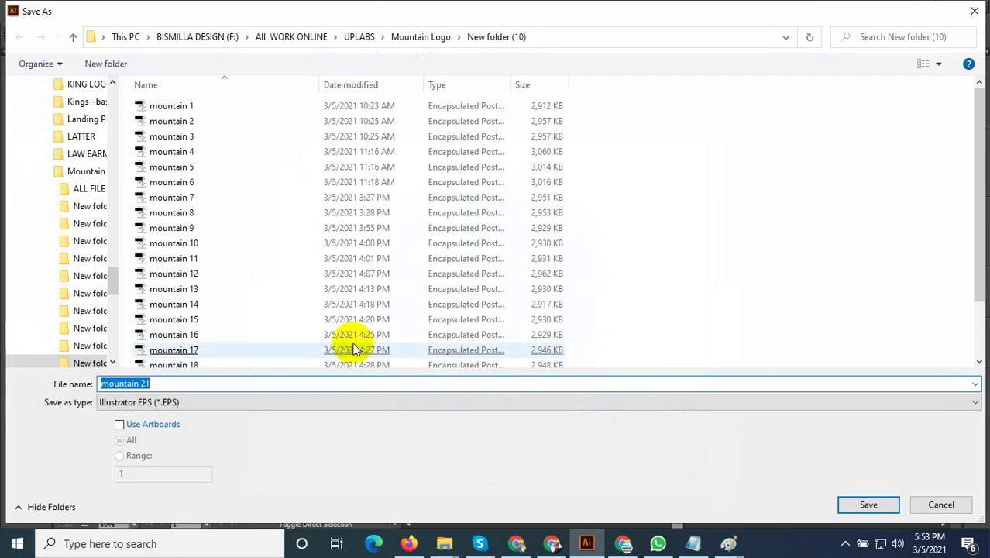
{"action": "scroll", "coordinate": [464, 331], "scroll_direction": "down", "scroll_amount": 2}
{"action": "left_click", "coordinate": [186, 343]}
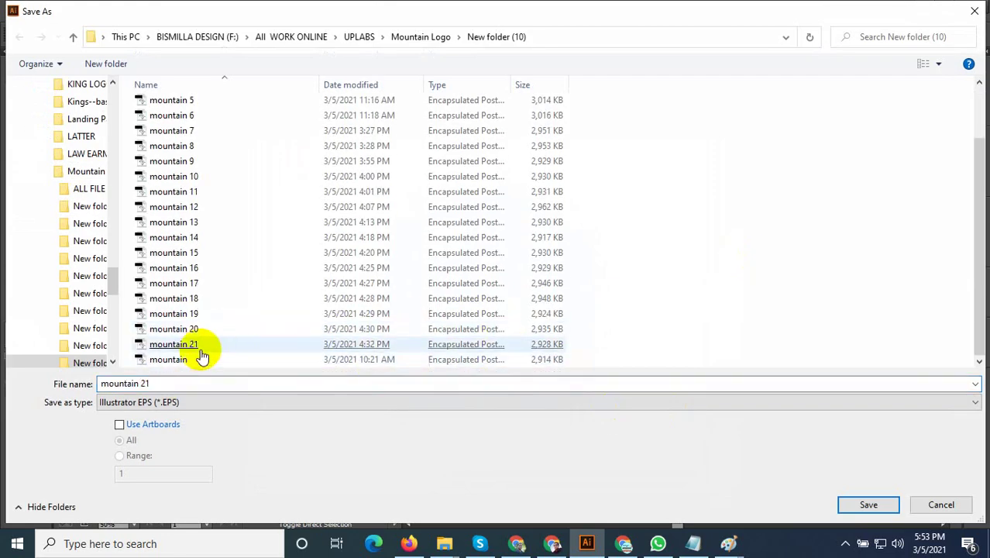
{"action": "double_click", "coordinate": [161, 384]}
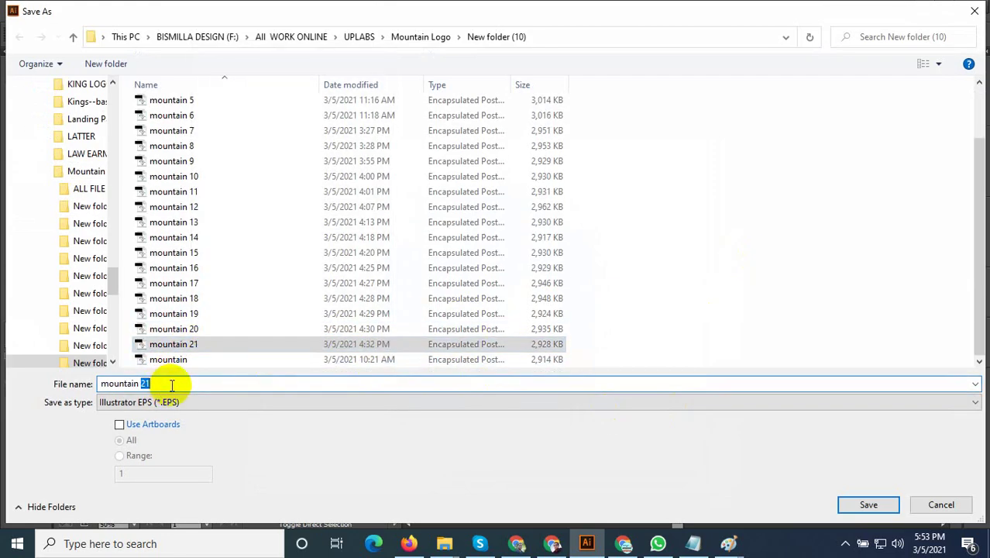
{"action": "type", "text": "33"}
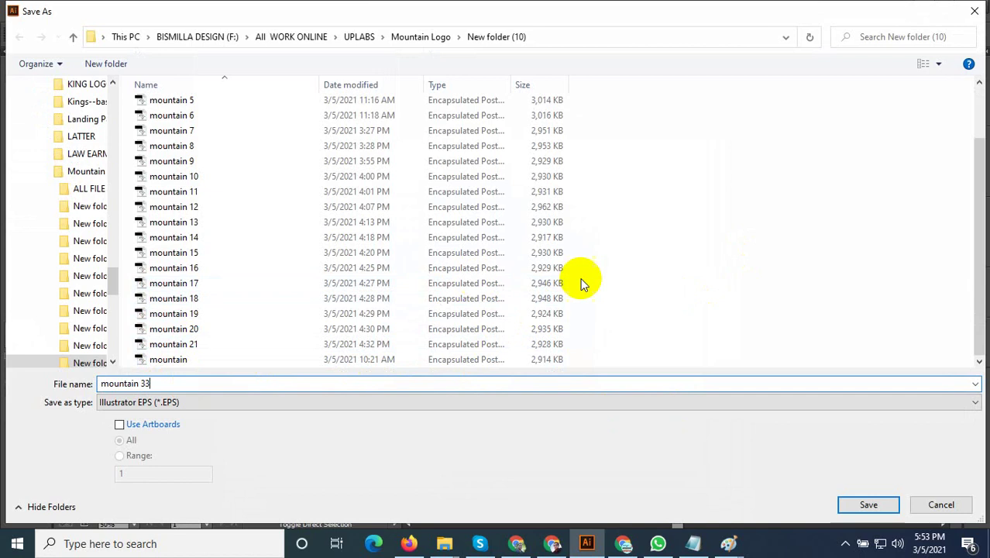
{"action": "key", "text": "BackSpace"}
{"action": "key", "text": "BackSpace"}
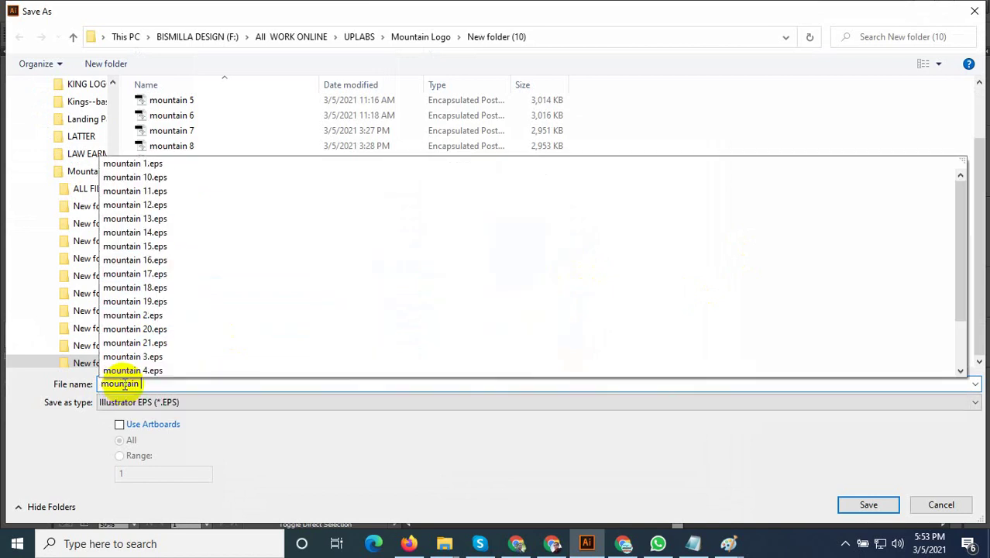
{"action": "type", "text": "22"}
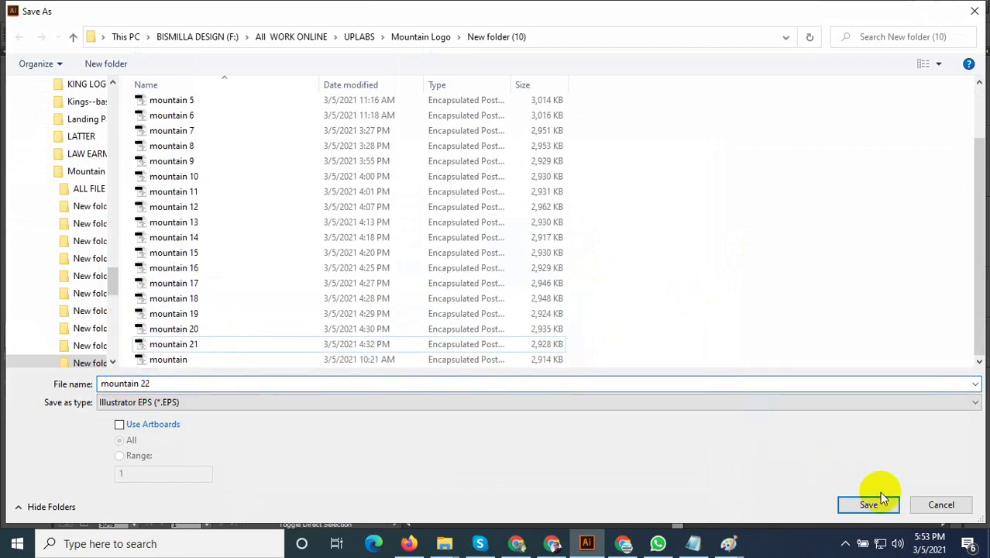
{"action": "left_click", "coordinate": [861, 504]}
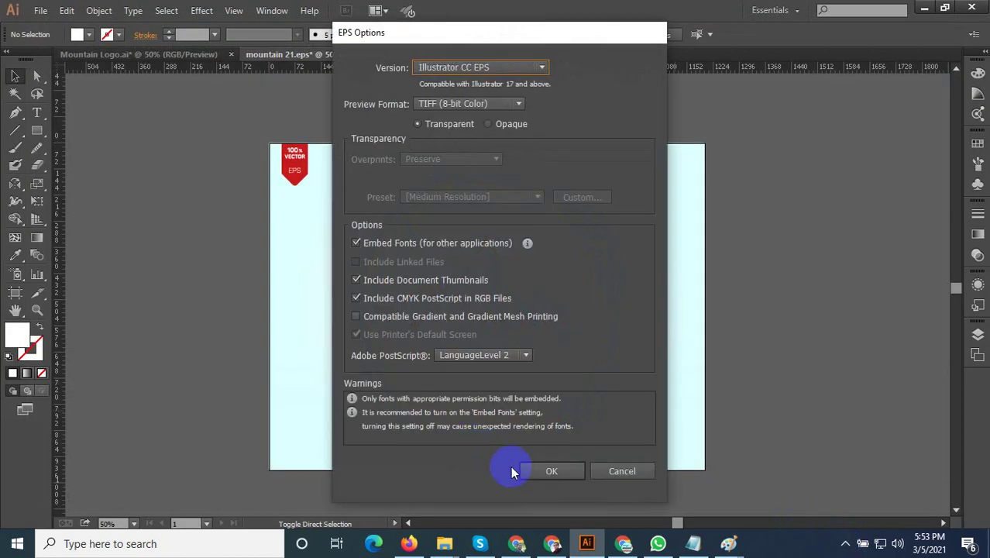
{"action": "left_click", "coordinate": [549, 469]}
{"action": "left_click", "coordinate": [845, 542]}
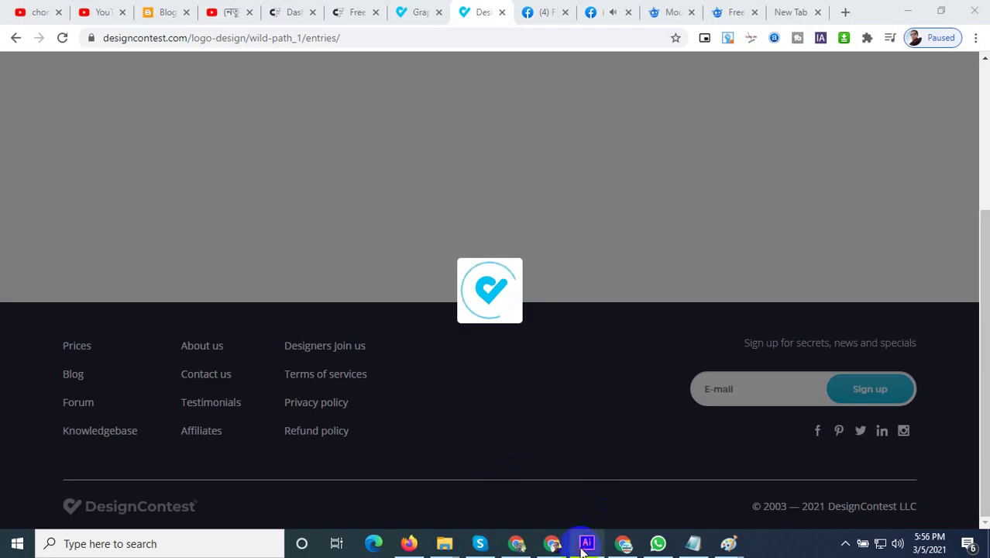
Delete the blue sky bands and the light blue backdrop fill inside the badge's groups
{"action": "left_click", "coordinate": [586, 545]}
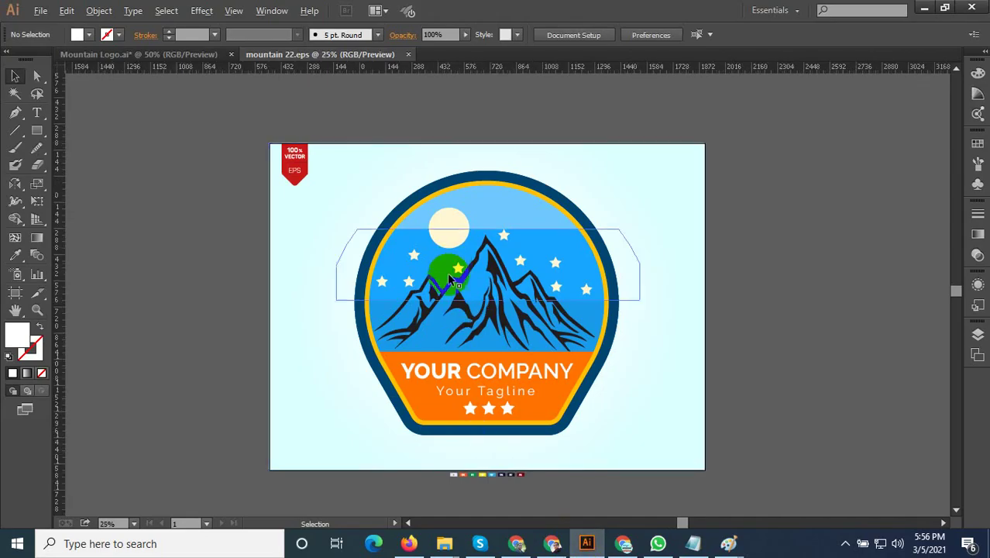
{"action": "scroll", "coordinate": [469, 298], "scroll_direction": "down", "scroll_amount": 2}
{"action": "scroll", "coordinate": [543, 313], "scroll_direction": "up", "scroll_amount": 2}
{"action": "left_click_drag", "start_coordinate": [542, 313], "coordinate": [432, 348]}
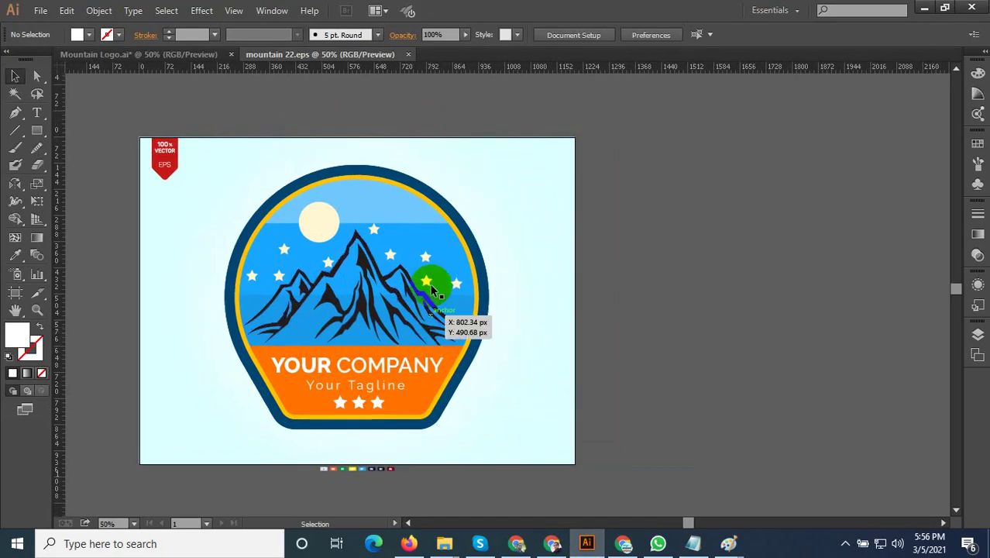
{"action": "left_click", "coordinate": [427, 241]}
{"action": "left_click", "coordinate": [658, 261]}
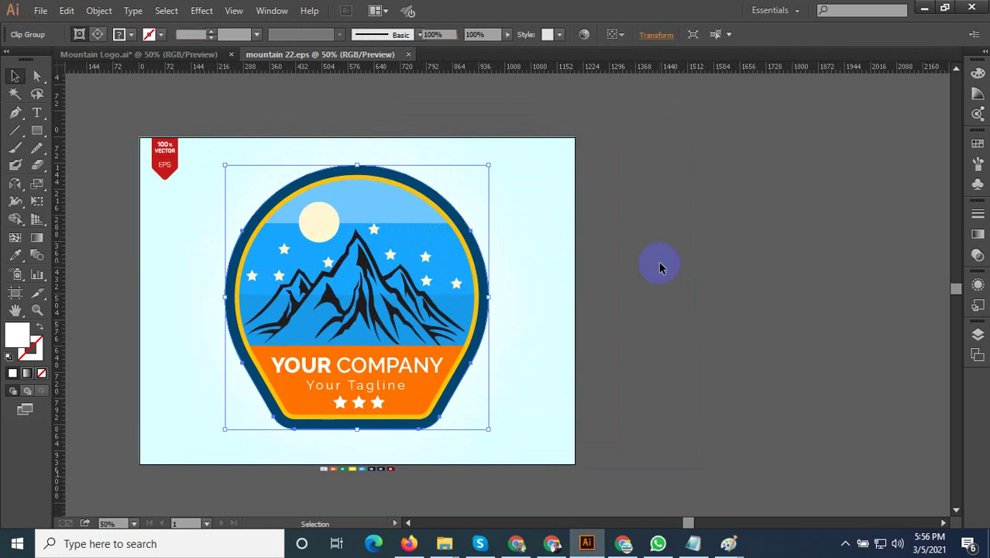
{"action": "double_click", "coordinate": [432, 240]}
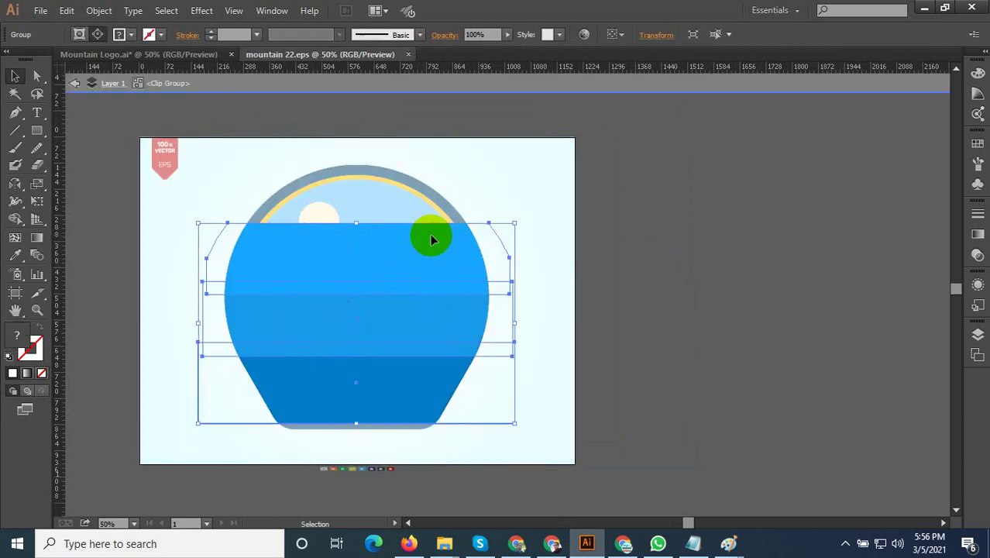
{"action": "double_click", "coordinate": [779, 245]}
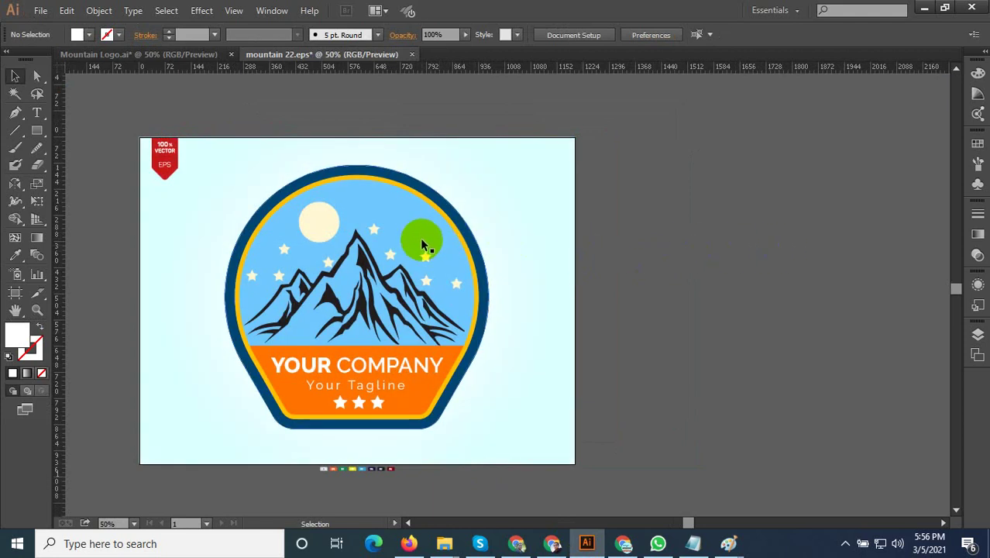
{"action": "double_click", "coordinate": [420, 237]}
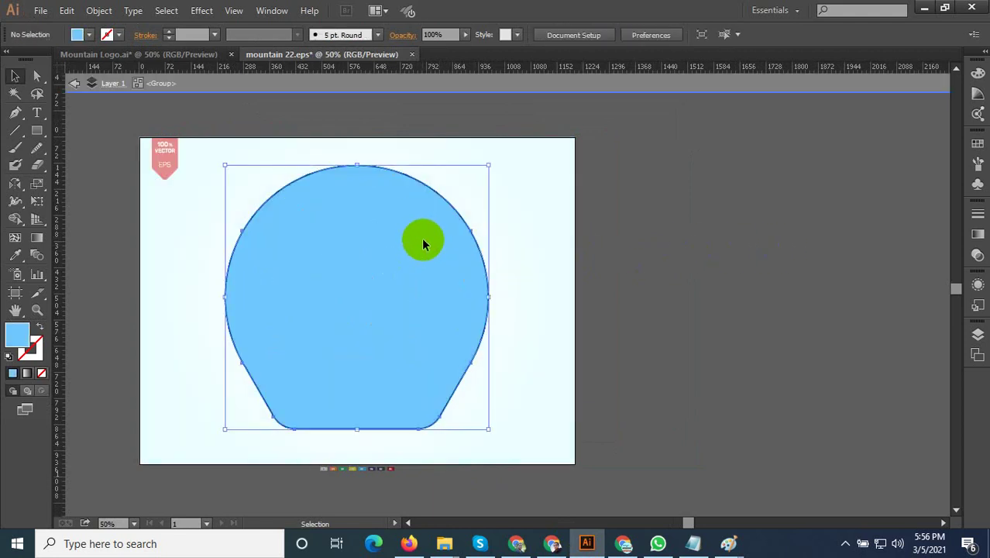
{"action": "double_click", "coordinate": [728, 245]}
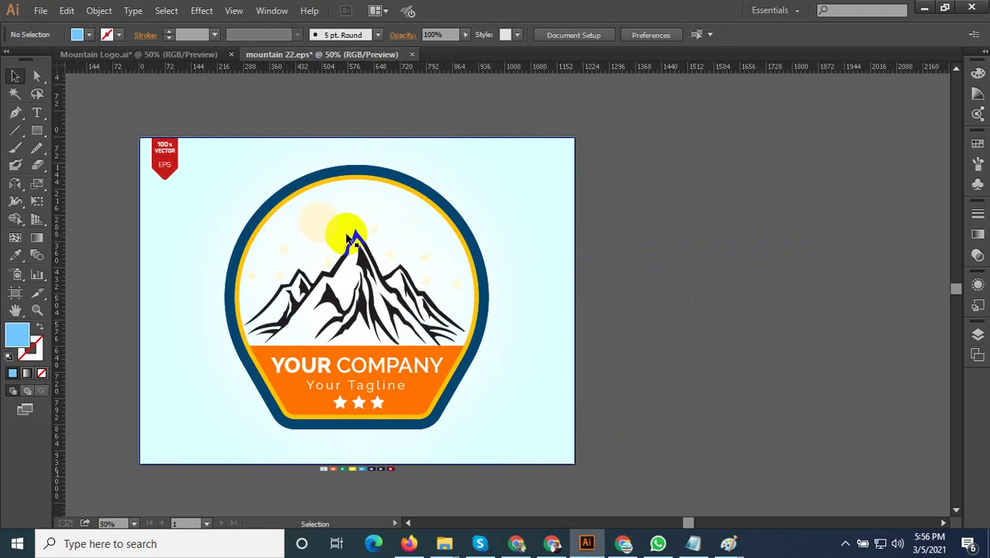
Select only the sun and stars and eyedropper the orange banner fill onto them
{"action": "left_click", "coordinate": [329, 223]}
{"action": "left_click", "coordinate": [437, 252]}
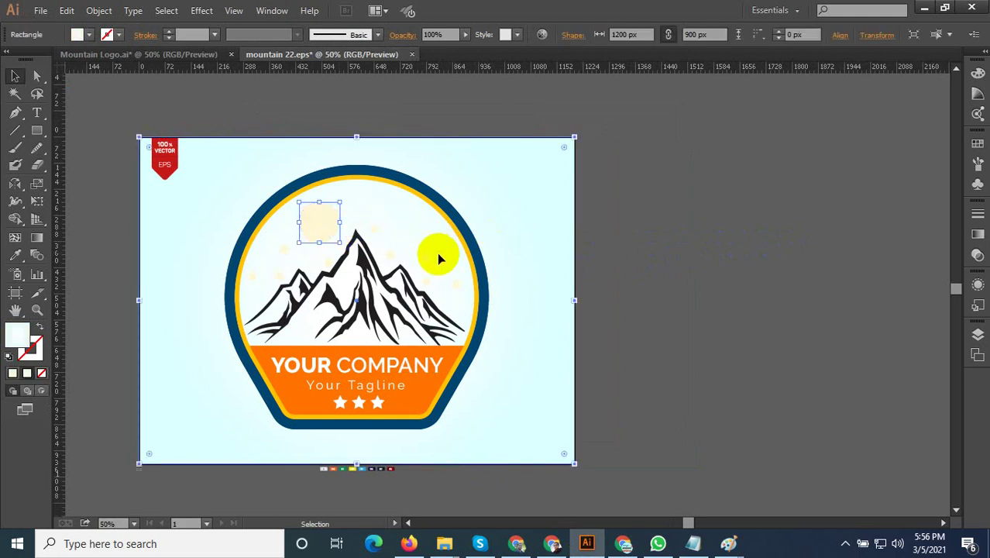
{"action": "left_click", "coordinate": [430, 260]}
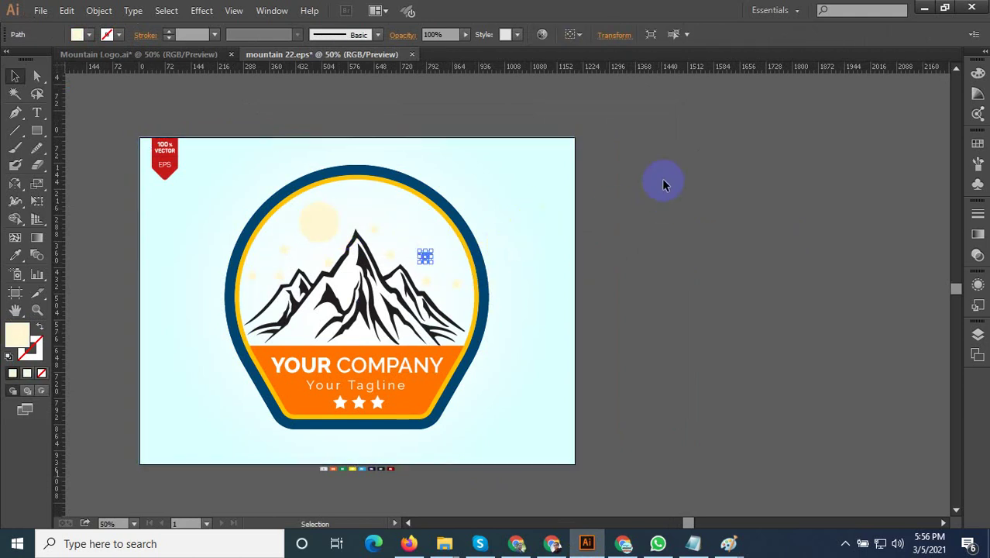
{"action": "left_click_drag", "start_coordinate": [663, 185], "coordinate": [189, 393]}
{"action": "left_click", "coordinate": [481, 348], "text": "shift"}
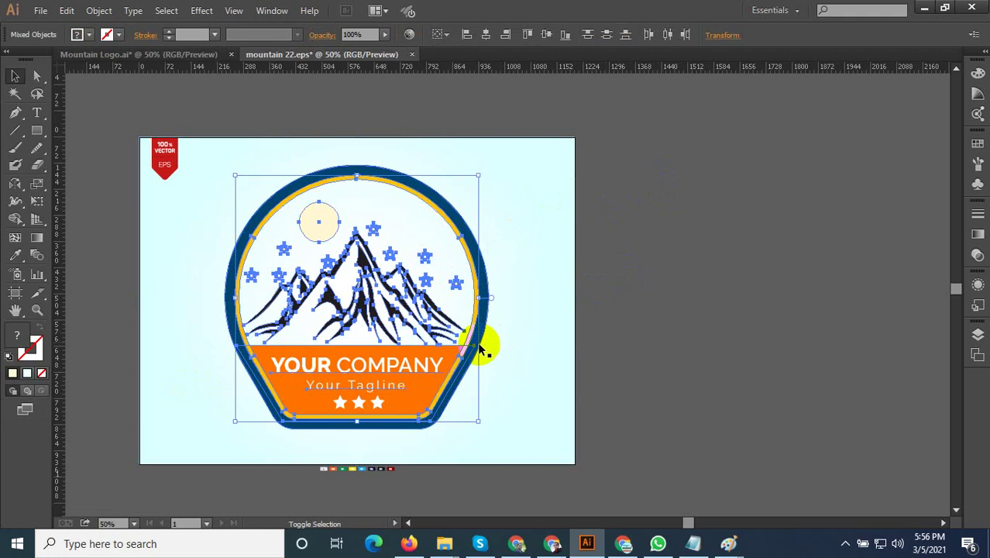
{"action": "left_click", "coordinate": [437, 383], "text": "shift"}
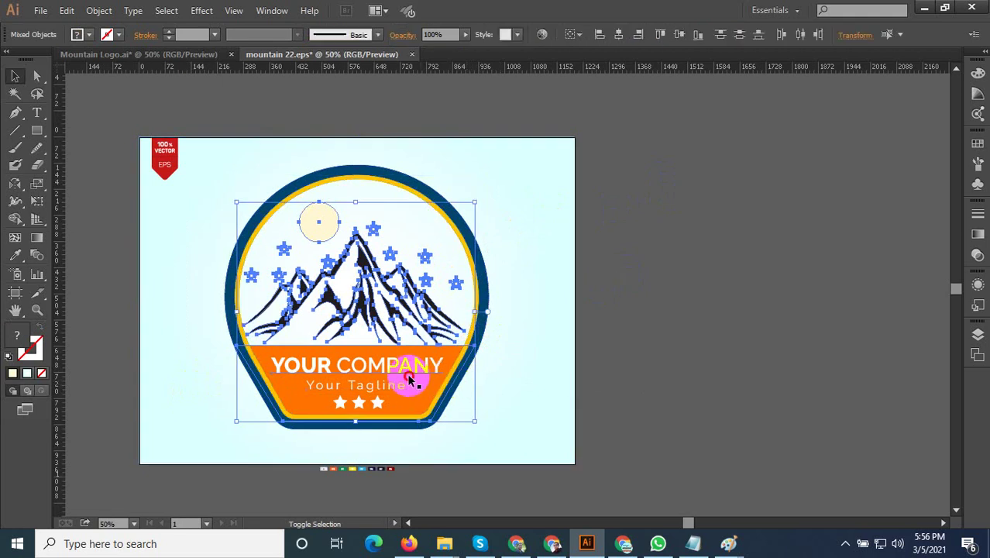
{"action": "left_click", "coordinate": [395, 342], "text": "shift"}
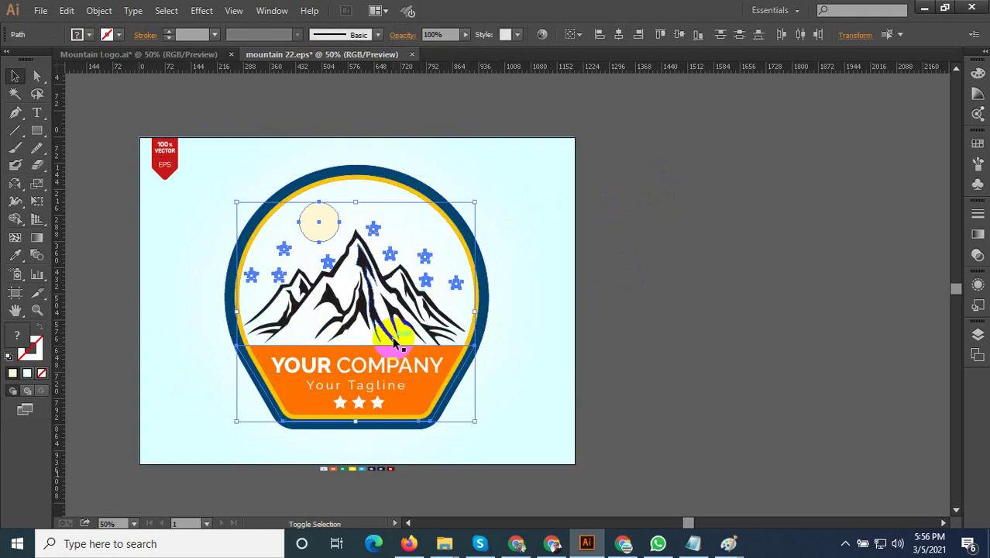
{"action": "left_click", "coordinate": [273, 409], "text": "shift"}
{"action": "left_click", "coordinate": [263, 363], "text": "shift"}
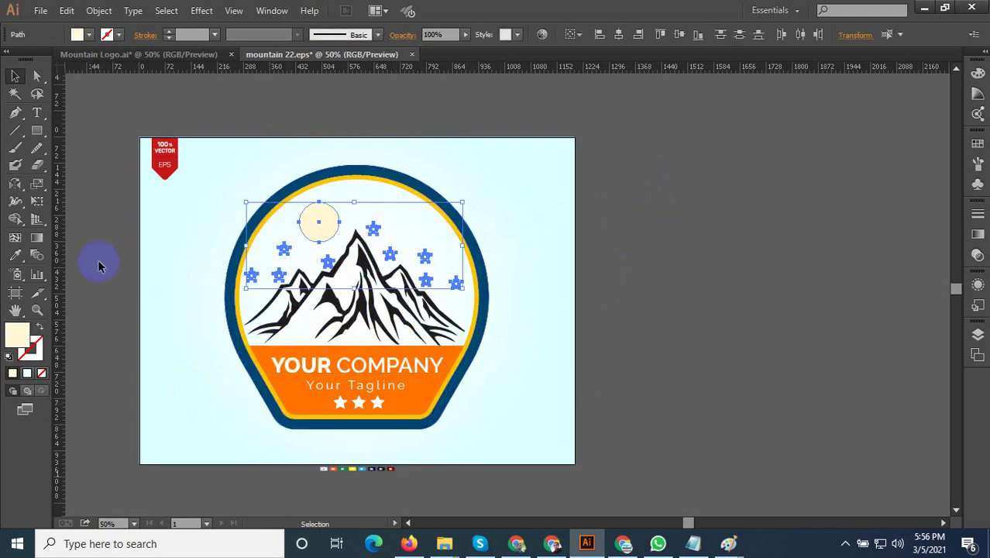
{"action": "left_click", "coordinate": [15, 255]}
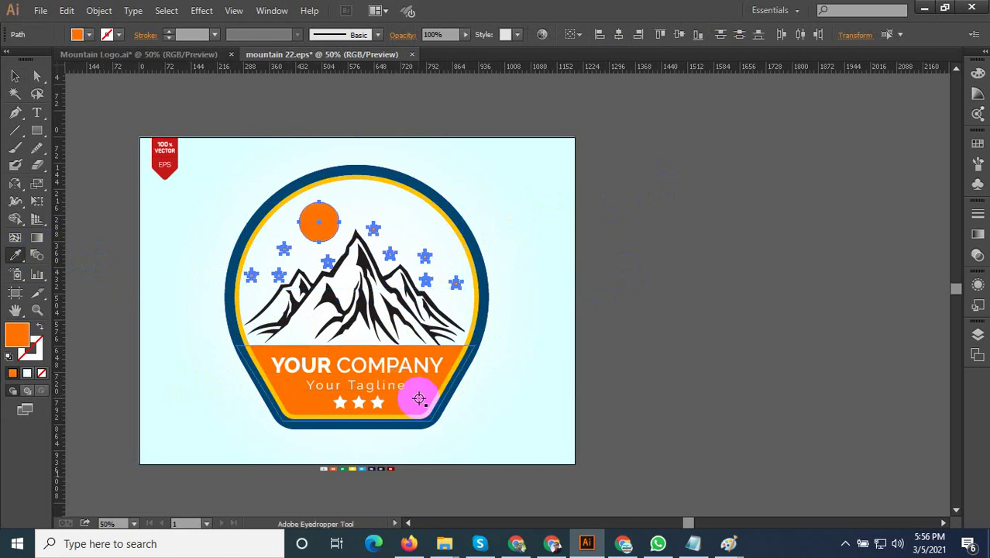
{"action": "left_click", "coordinate": [608, 151]}
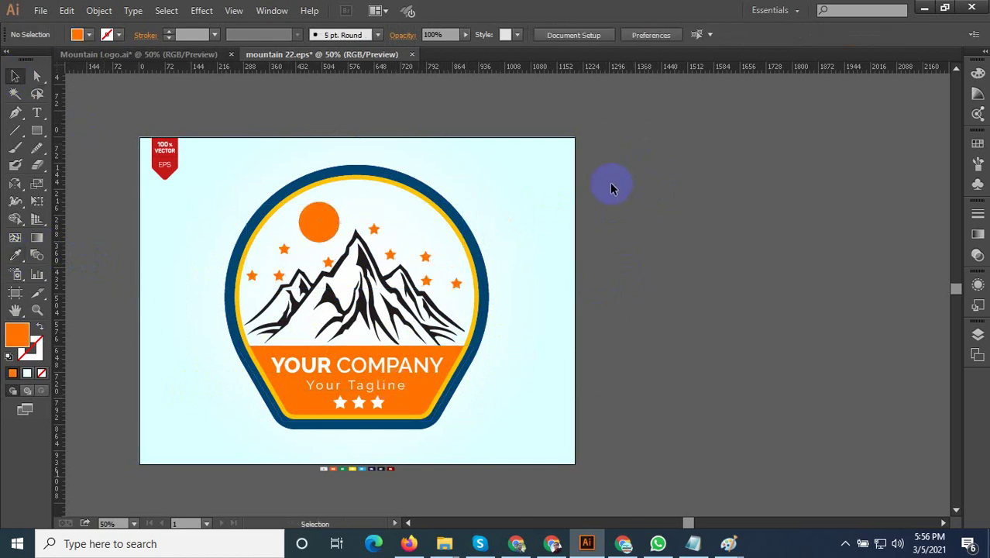
Group the sun and all the sky stars into a single group
{"action": "left_click_drag", "start_coordinate": [321, 261], "coordinate": [302, 271]}
{"action": "scroll", "coordinate": [277, 267], "scroll_direction": "up", "scroll_amount": 2}
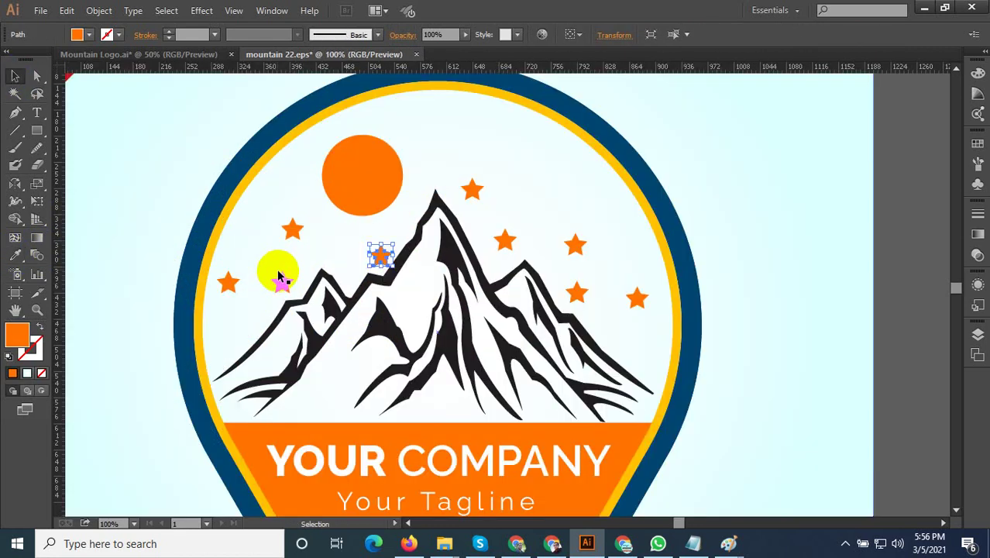
{"action": "left_click", "coordinate": [282, 278], "text": "shift"}
{"action": "left_click", "coordinate": [293, 227], "text": "shift"}
{"action": "left_click", "coordinate": [226, 280], "text": "shift"}
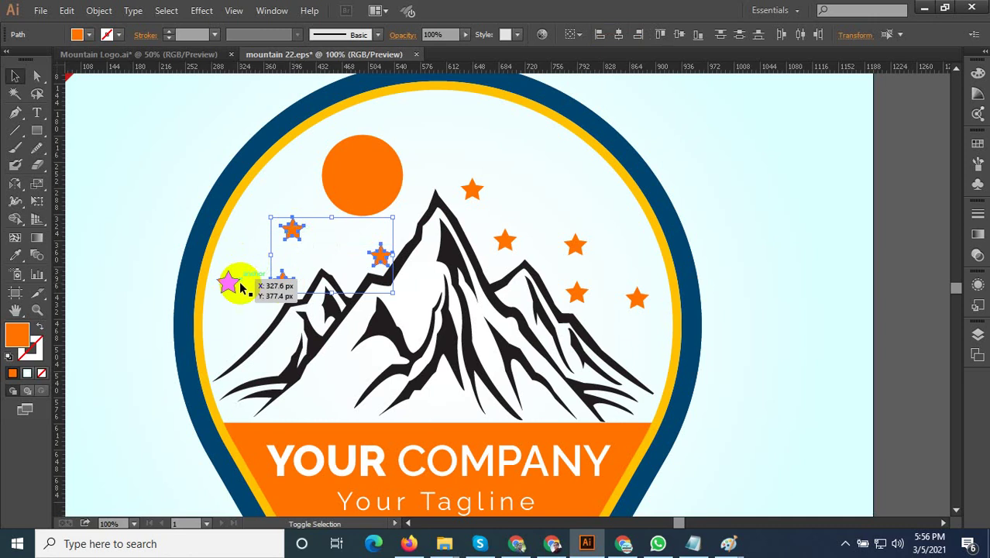
{"action": "left_click", "coordinate": [360, 176], "text": "shift"}
{"action": "left_click", "coordinate": [471, 191], "text": "shift"}
{"action": "left_click", "coordinate": [505, 237], "text": "shift"}
{"action": "left_click", "coordinate": [577, 293], "text": "shift"}
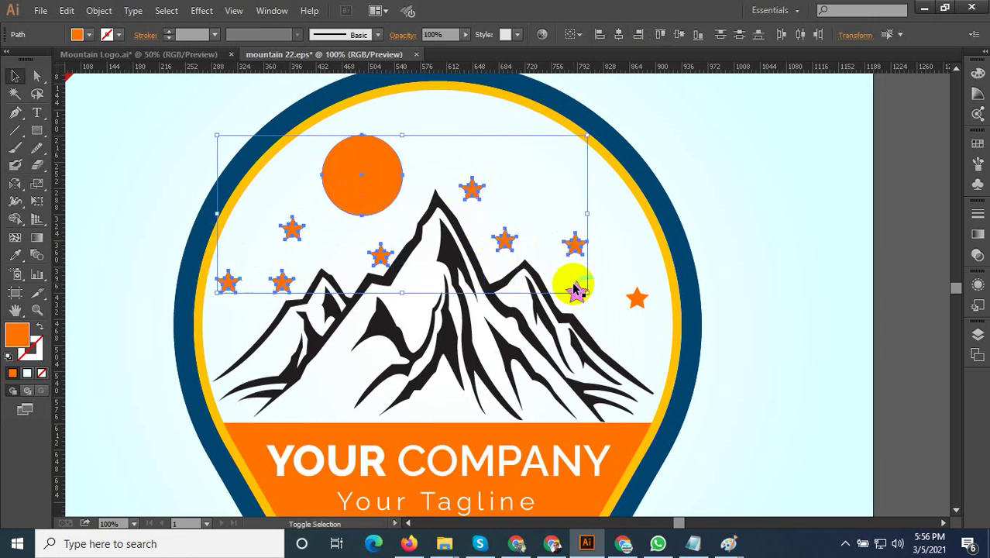
{"action": "left_click", "coordinate": [637, 297], "text": "shift"}
{"action": "right_click", "coordinate": [575, 246]}
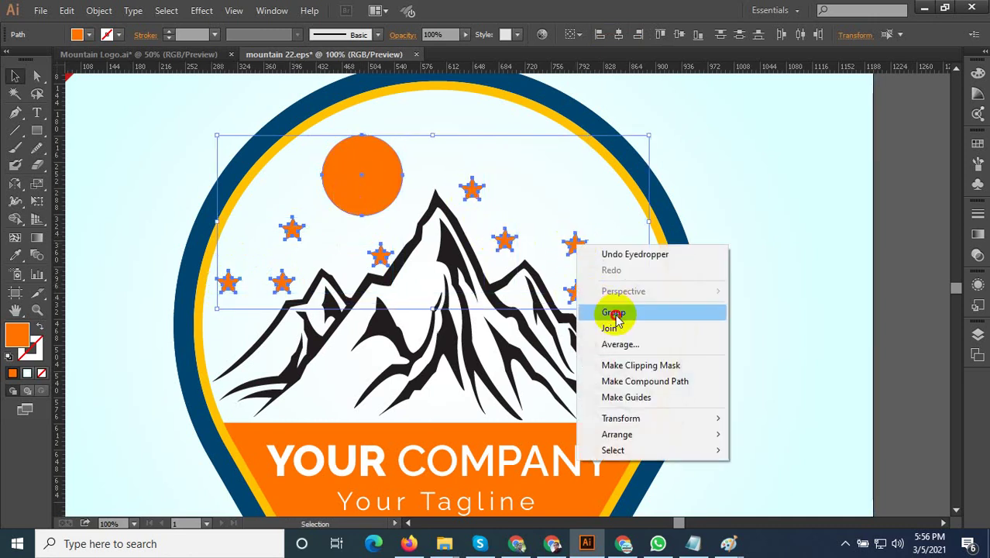
{"action": "left_click", "coordinate": [613, 311]}
{"action": "scroll", "coordinate": [608, 272], "scroll_direction": "down", "scroll_amount": 2}
{"action": "left_click", "coordinate": [802, 257]}
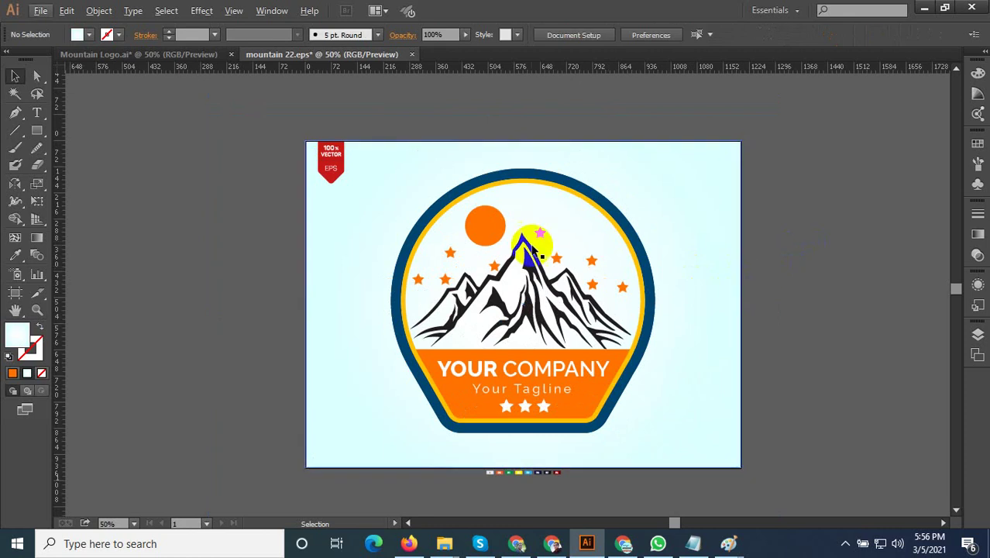
Inside the star group, duplicate a pair of stars into the upper sky
{"action": "scroll", "coordinate": [532, 238], "scroll_direction": "up", "scroll_amount": 2}
{"action": "left_click", "coordinate": [547, 224]}
{"action": "double_click", "coordinate": [547, 225]}
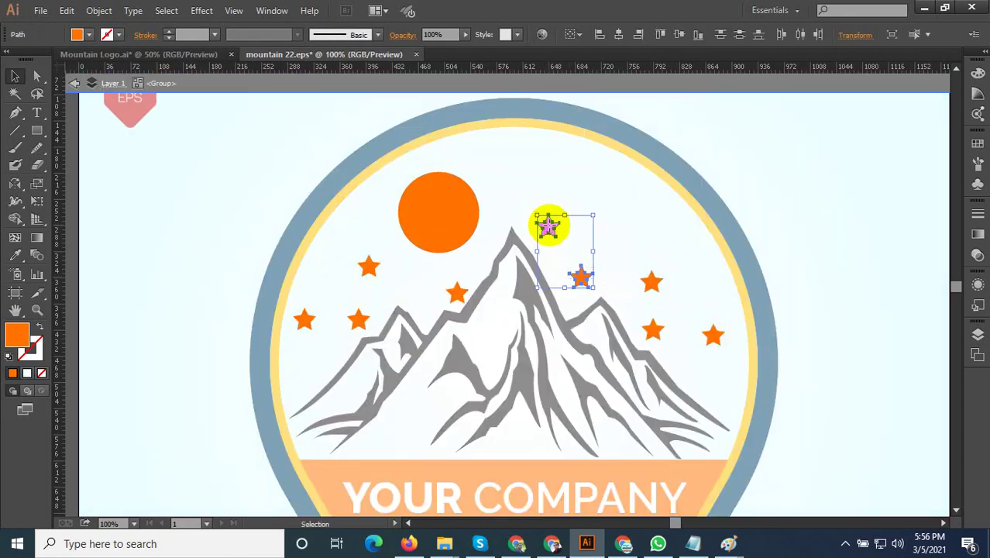
{"action": "mouse_move", "coordinate": [547, 225]}
{"action": "left_mouse_down"}
{"action": "mouse_move", "coordinate": [597, 189]}
{"action": "mouse_move", "coordinate": [484, 155]}
{"action": "left_mouse_up"}
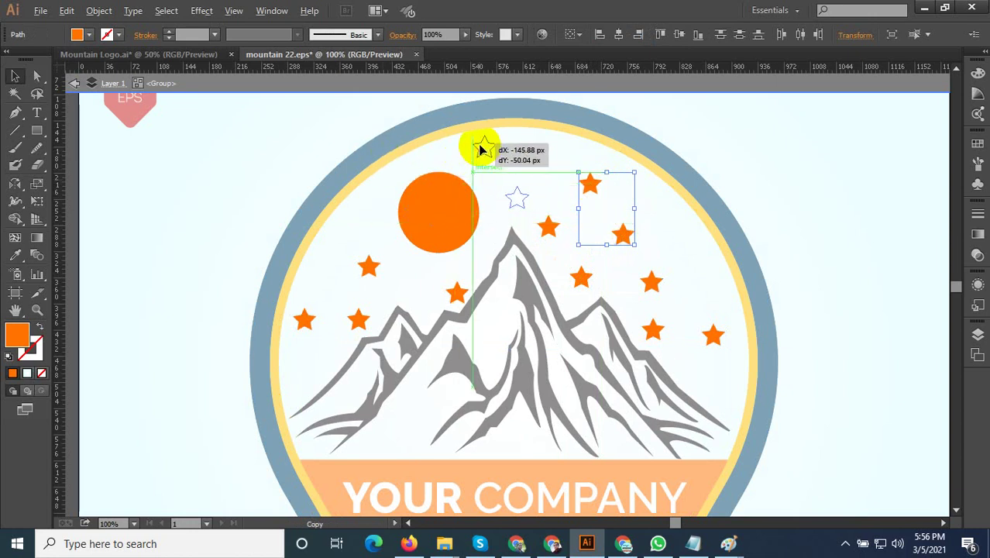
{"action": "left_click_drag", "start_coordinate": [484, 155], "coordinate": [482, 148]}
{"action": "scroll", "coordinate": [579, 273], "scroll_direction": "down", "scroll_amount": 1}
{"action": "left_click", "coordinate": [856, 225]}
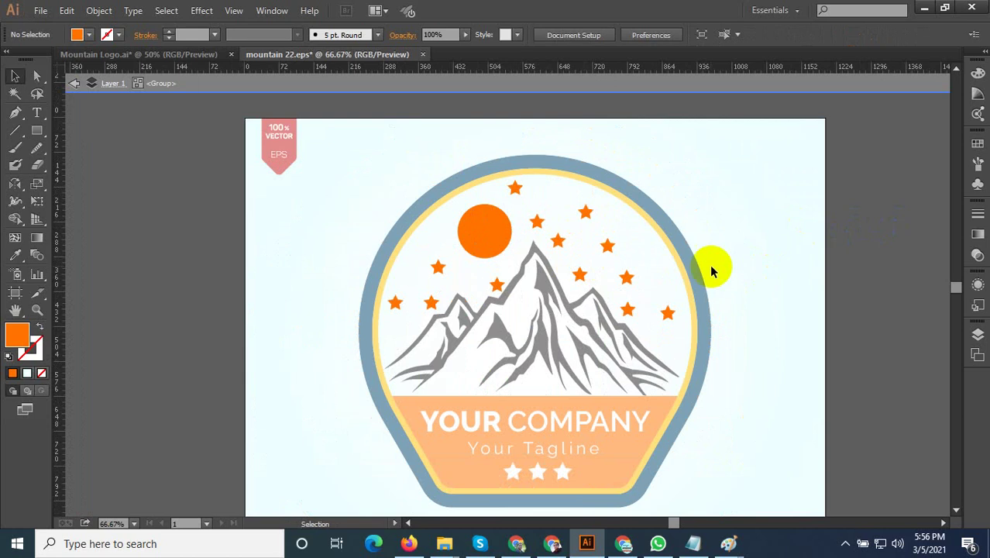
Spread the stars out across the sky, moving several near the peak and right side
{"action": "mouse_move", "coordinate": [537, 222]}
{"action": "left_mouse_down"}
{"action": "mouse_move", "coordinate": [549, 203]}
{"action": "mouse_move", "coordinate": [541, 205]}
{"action": "left_mouse_up"}
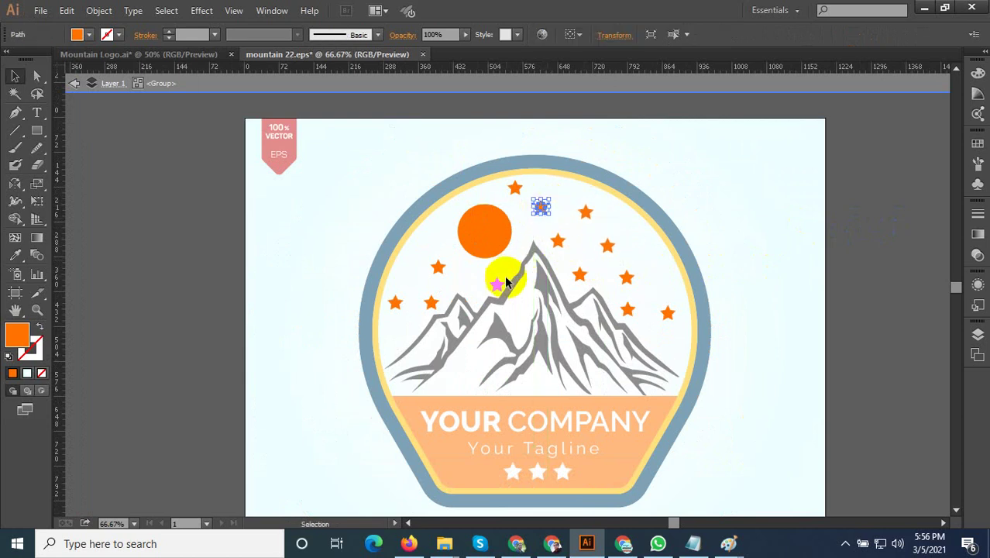
{"action": "left_click_drag", "start_coordinate": [490, 280], "coordinate": [420, 261]}
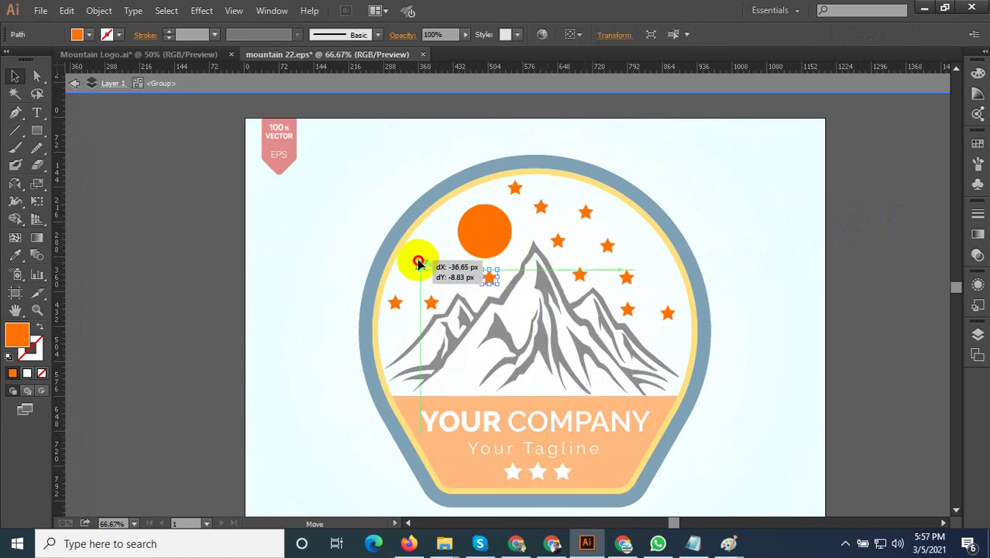
{"action": "left_click_drag", "start_coordinate": [606, 247], "coordinate": [628, 240]}
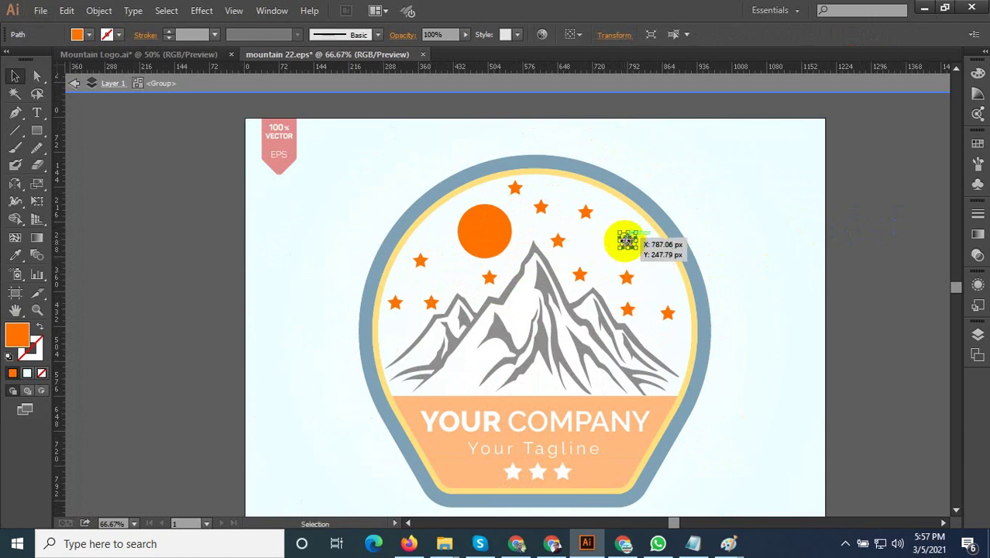
{"action": "left_click_drag", "start_coordinate": [625, 277], "coordinate": [648, 274]}
{"action": "left_click_drag", "start_coordinate": [579, 271], "coordinate": [587, 270]}
{"action": "key", "text": "ctrl+minus"}
{"action": "key", "text": "ctrl+minus"}
{"action": "double_click", "coordinate": [766, 288]}
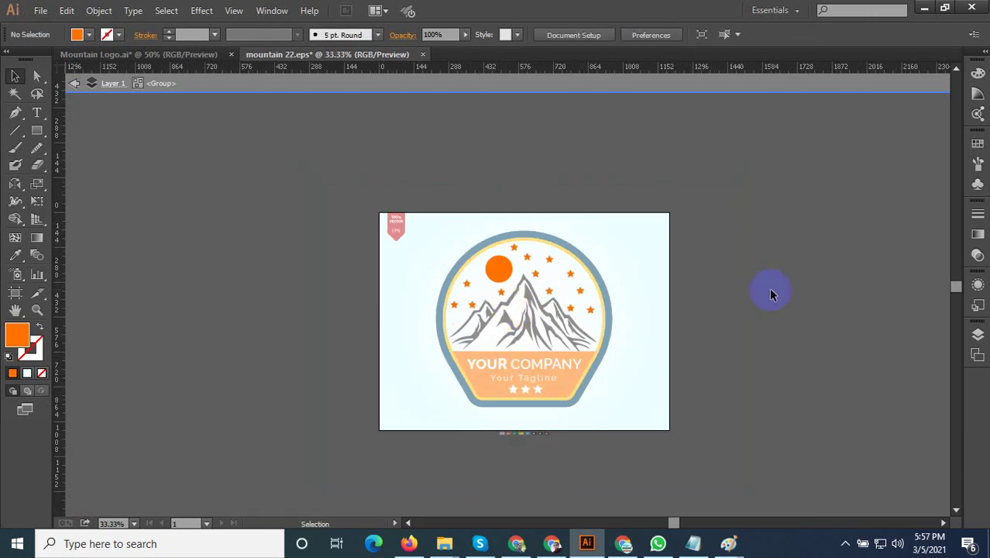
Recolour the stars golden yellow by eyedropping the badge's inner ring
{"action": "scroll", "coordinate": [580, 313], "scroll_direction": "up", "scroll_amount": 2}
{"action": "left_click_drag", "start_coordinate": [526, 287], "coordinate": [514, 270]}
{"action": "double_click", "coordinate": [514, 270]}
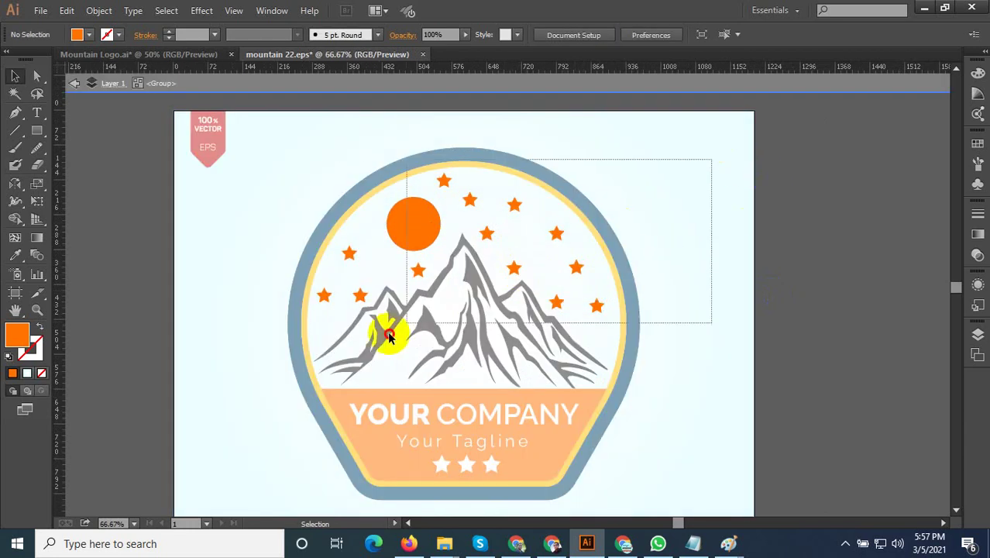
{"action": "left_click_drag", "start_coordinate": [707, 159], "coordinate": [387, 331]}
{"action": "left_click", "coordinate": [402, 243], "text": "shift"}
{"action": "double_click", "coordinate": [502, 294]}
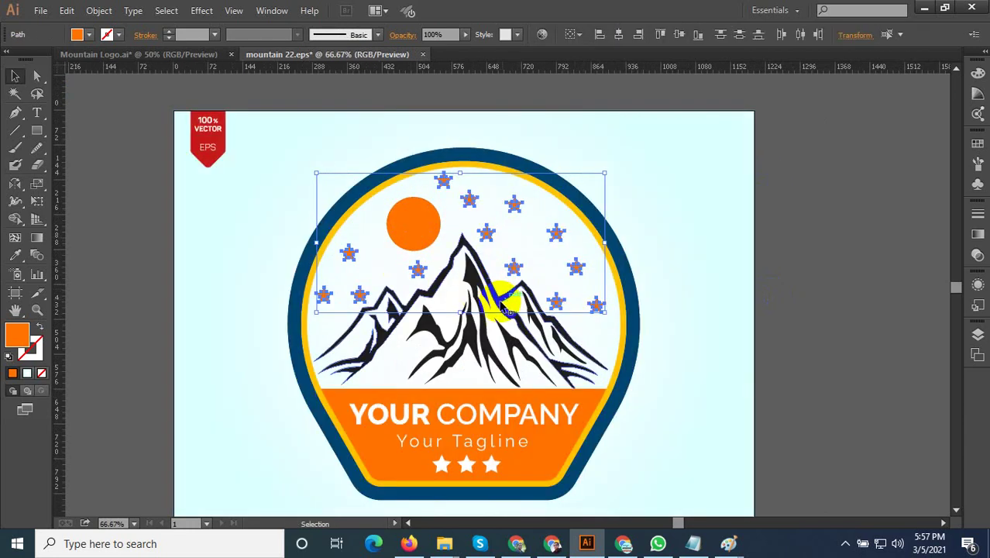
{"action": "left_click", "coordinate": [16, 255]}
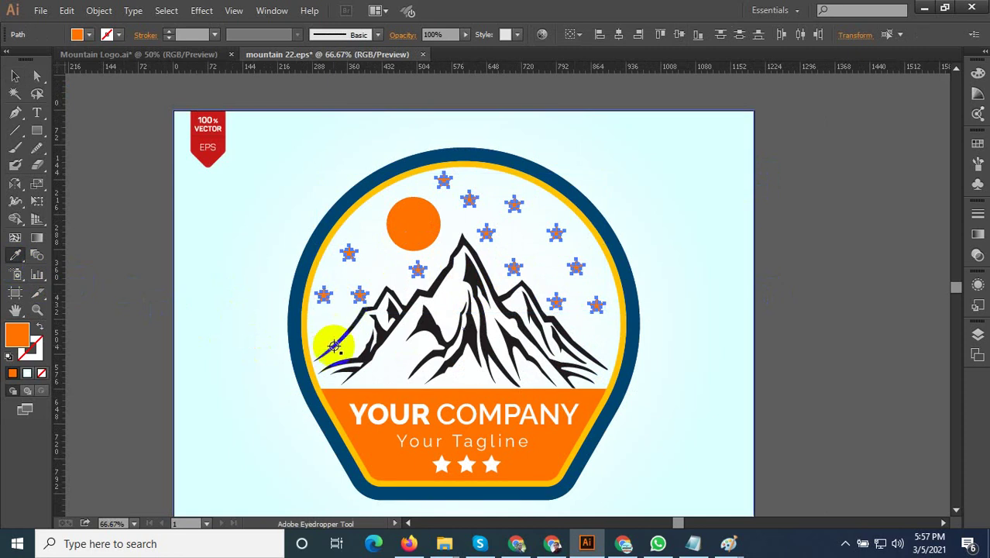
{"action": "left_click", "coordinate": [344, 393]}
{"action": "left_click", "coordinate": [323, 390]}
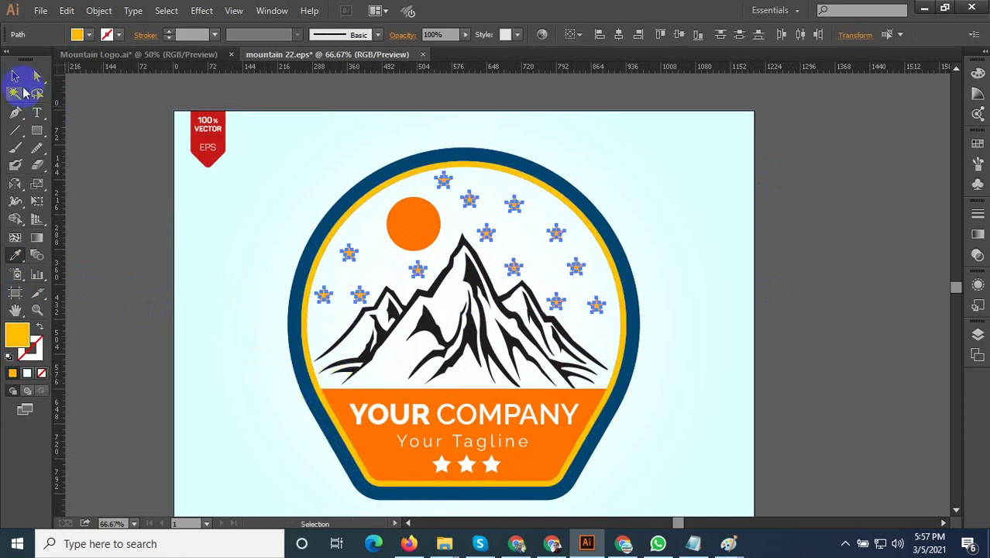
{"action": "left_click", "coordinate": [115, 177]}
{"action": "key", "text": "ctrl+minus"}
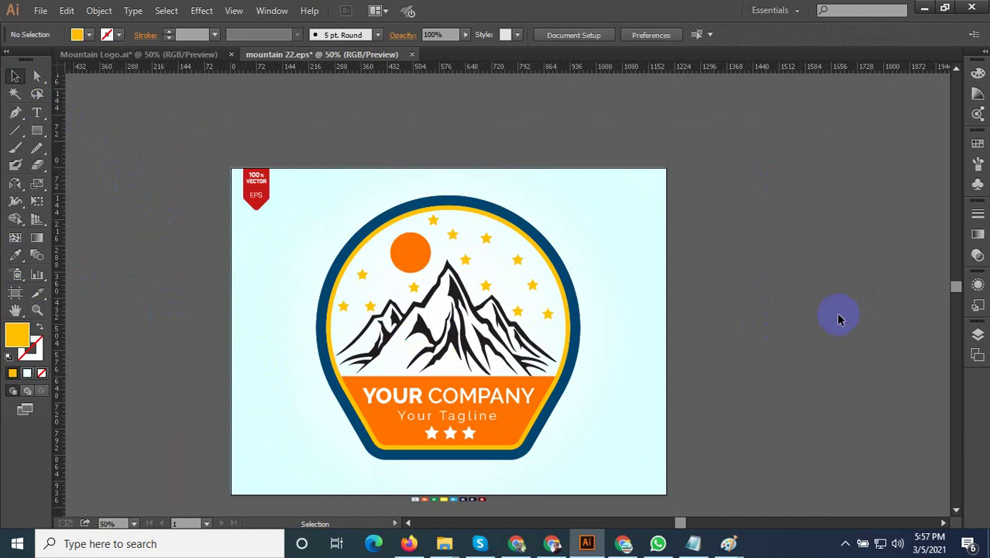
{"action": "scroll", "coordinate": [803, 316], "scroll_direction": "down", "scroll_amount": 2, "text": "alt"}
{"action": "scroll", "coordinate": [805, 325], "scroll_direction": "up", "scroll_amount": 2, "text": "alt"}
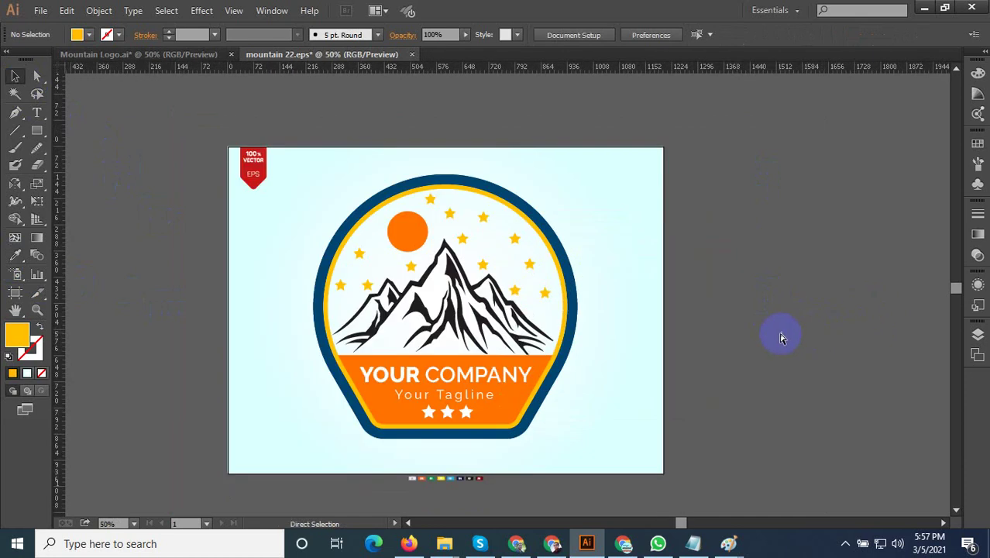
Save the badge as a new EPS file named 'mountain 23' with the default EPS options
{"action": "key", "text": "ctrl+shift+s"}
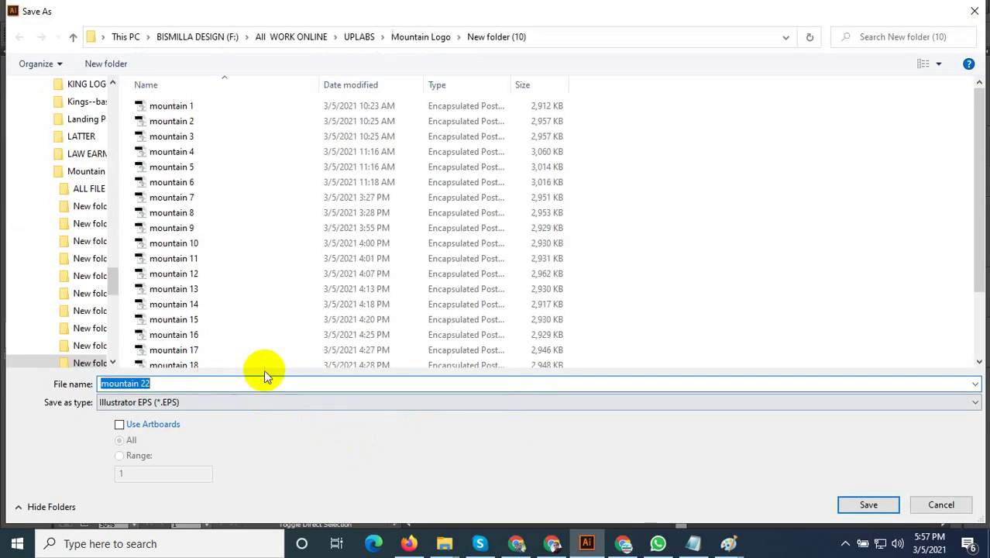
{"action": "scroll", "coordinate": [591, 327], "scroll_direction": "down", "scroll_amount": 2}
{"action": "left_click", "coordinate": [938, 64]}
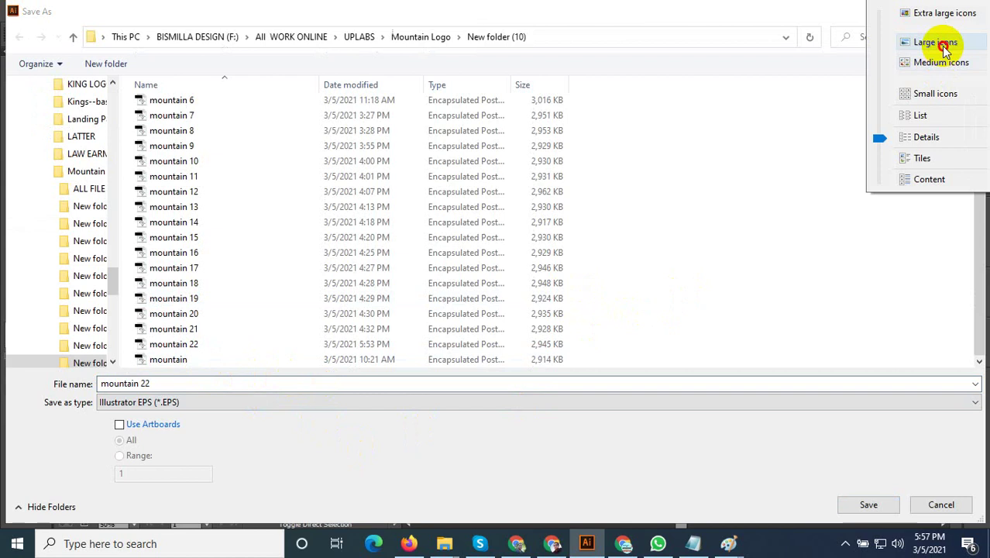
{"action": "left_click", "coordinate": [940, 41]}
{"action": "right_click", "coordinate": [930, 217]}
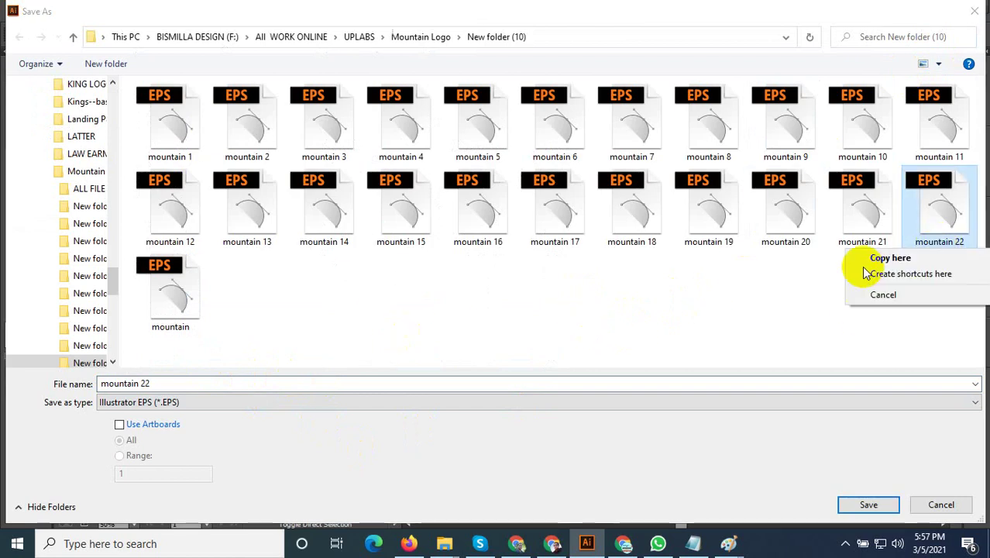
{"action": "left_click", "coordinate": [170, 382]}
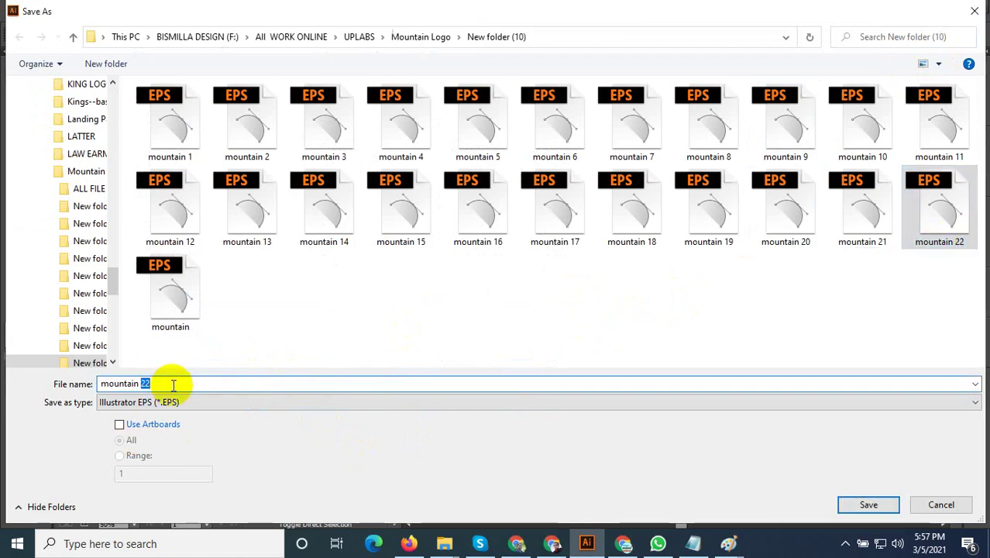
{"action": "type", "text": "23"}
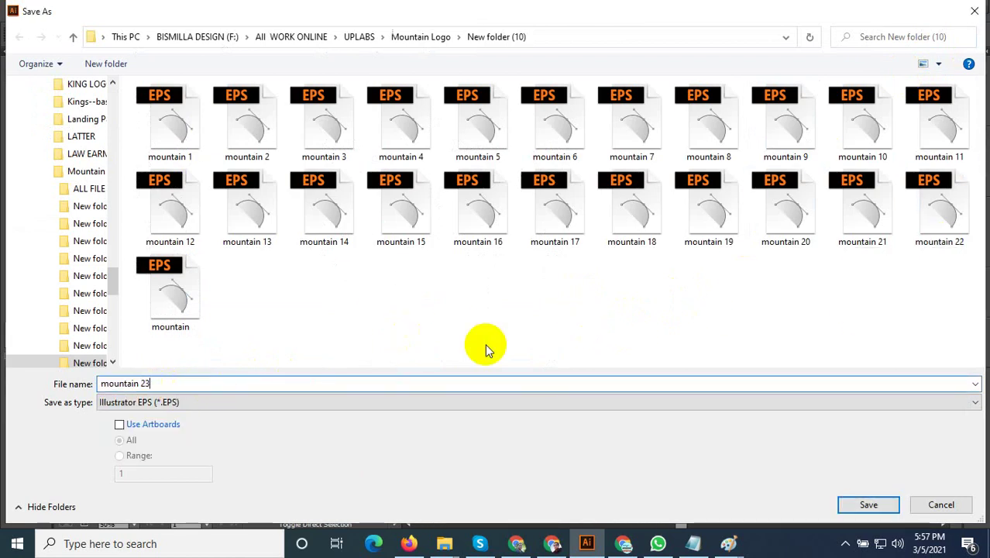
{"action": "left_click", "coordinate": [869, 504]}
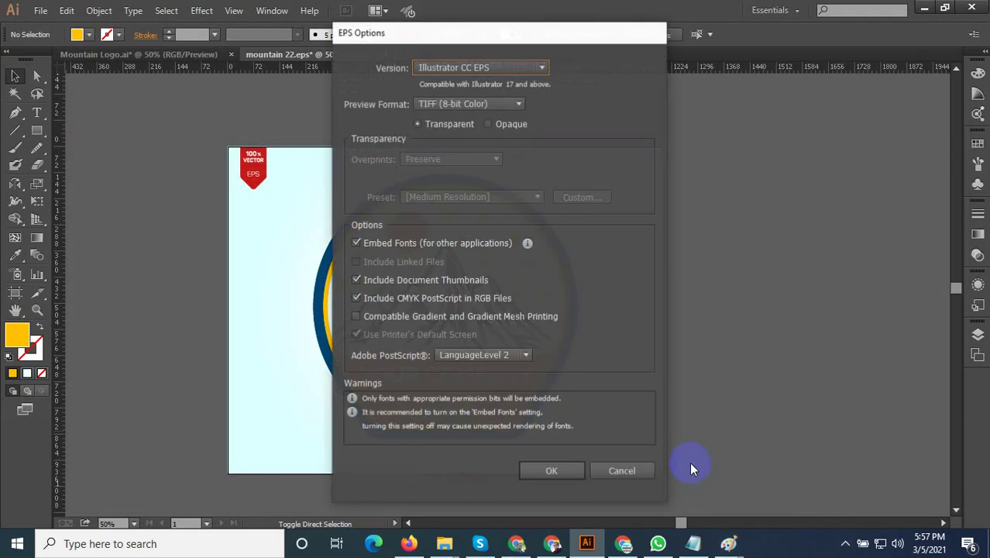
{"action": "left_click", "coordinate": [570, 470]}
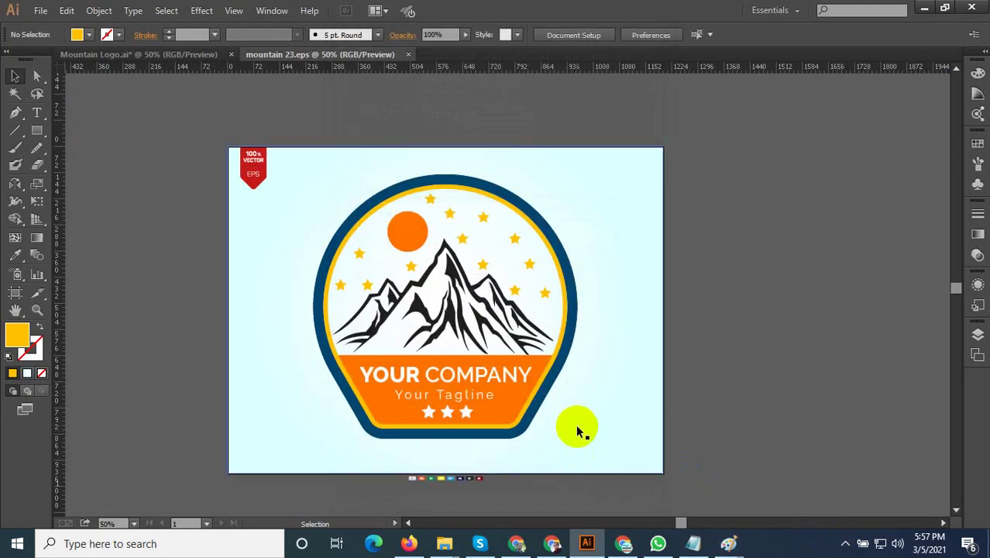
{"action": "left_click", "coordinate": [480, 338]}
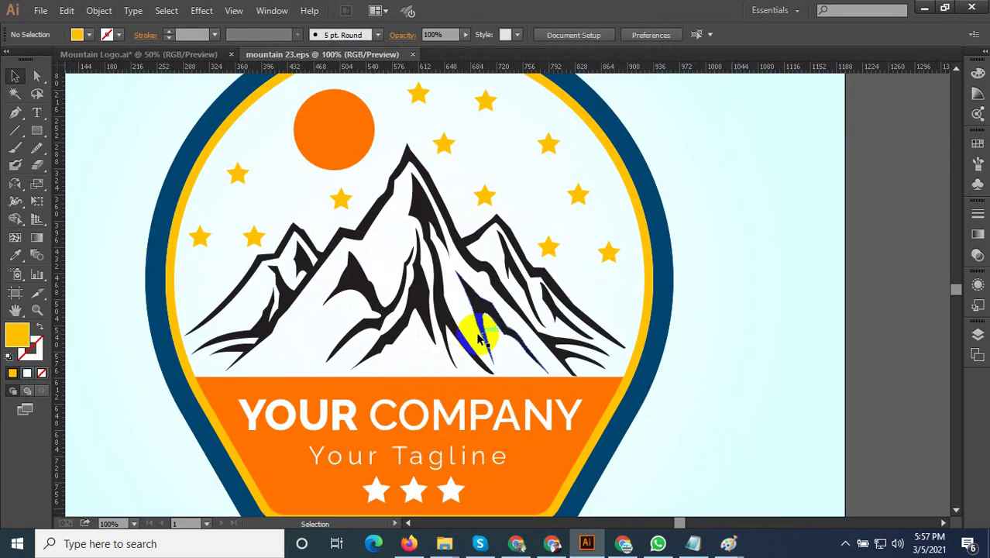
{"action": "scroll", "coordinate": [464, 354], "scroll_direction": "down", "scroll_amount": 1}
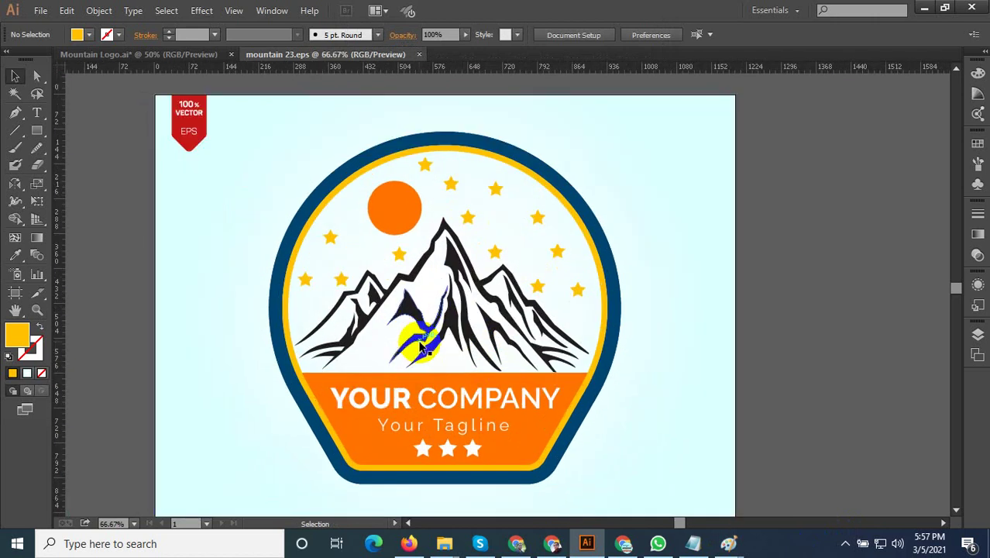
{"action": "left_click_drag", "start_coordinate": [423, 348], "coordinate": [426, 345]}
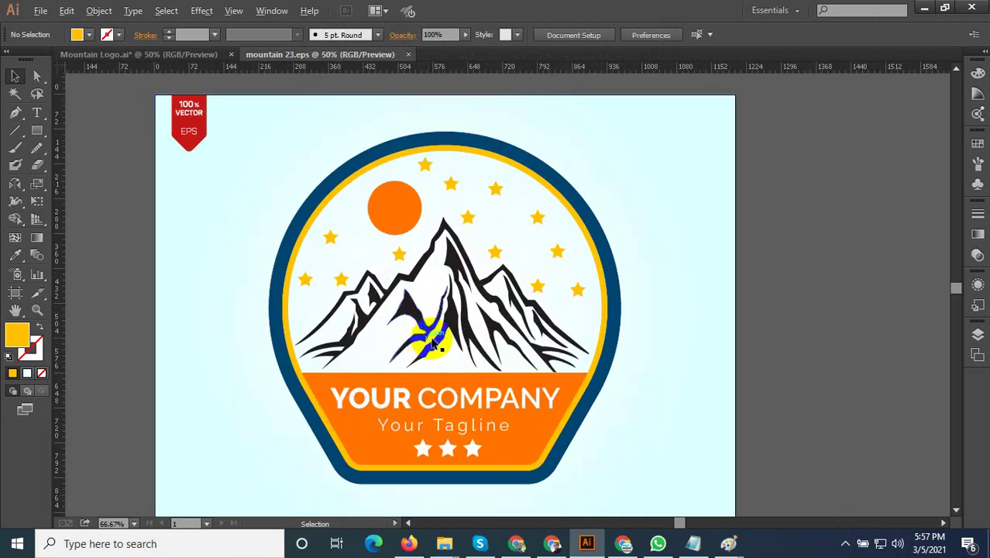
{"action": "scroll", "coordinate": [433, 345], "scroll_direction": "down", "scroll_amount": 3}
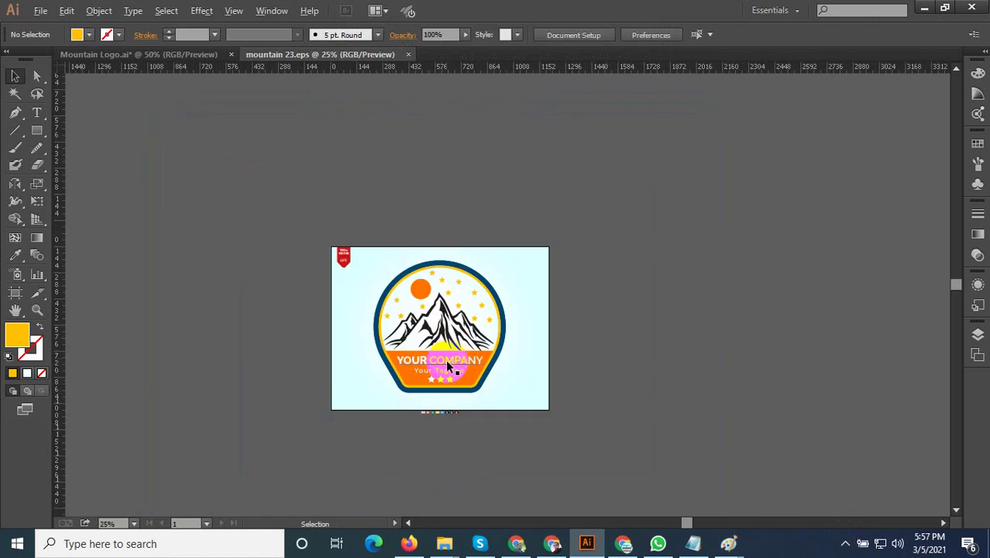
{"action": "scroll", "coordinate": [446, 361], "scroll_direction": "up", "scroll_amount": 2}
{"action": "left_click", "coordinate": [434, 318]}
{"action": "scroll", "coordinate": [434, 313], "scroll_direction": "up", "scroll_amount": 2}
{"action": "scroll", "coordinate": [432, 311], "scroll_direction": "up", "scroll_amount": 1}
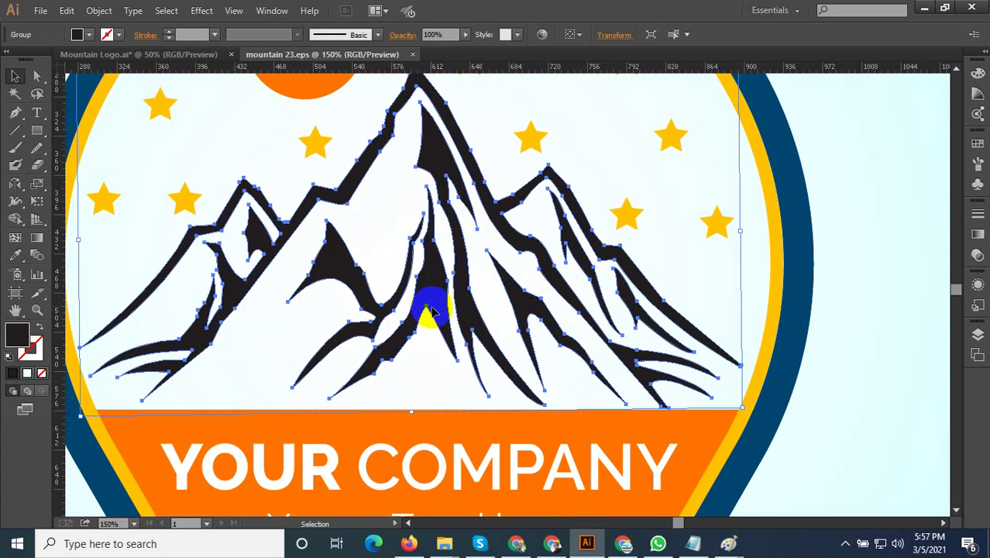
{"action": "scroll", "coordinate": [431, 318], "scroll_direction": "down", "scroll_amount": 2}
{"action": "left_click", "coordinate": [813, 281]}
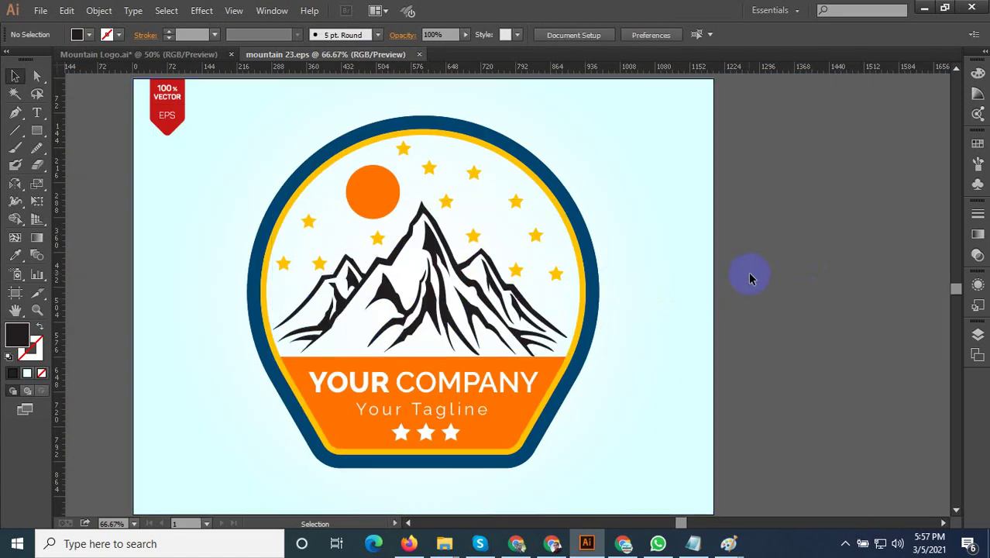
{"action": "scroll", "coordinate": [415, 346], "scroll_direction": "up", "scroll_amount": 1}
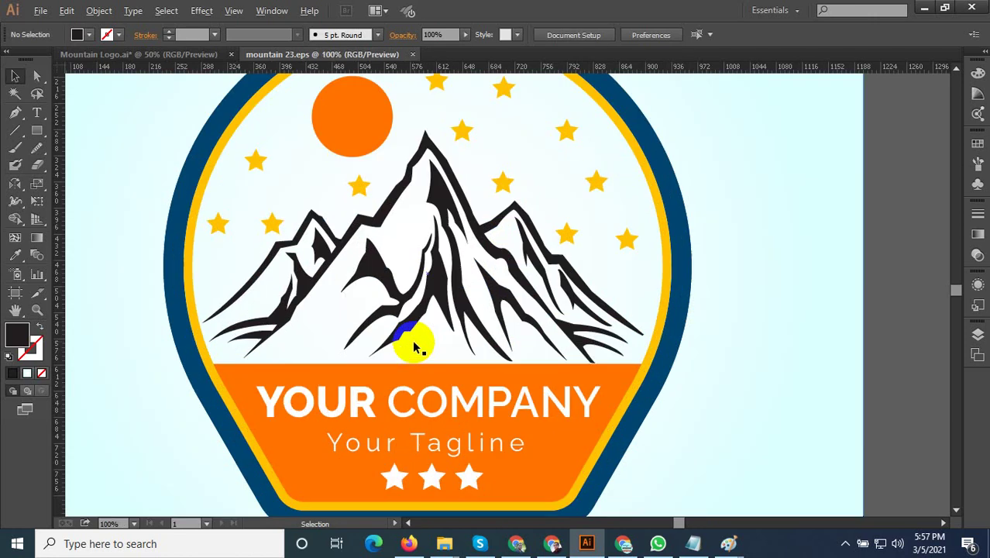
{"action": "scroll", "coordinate": [415, 346], "scroll_direction": "down", "scroll_amount": 1}
{"action": "scroll", "coordinate": [414, 346], "scroll_direction": "down", "scroll_amount": 1}
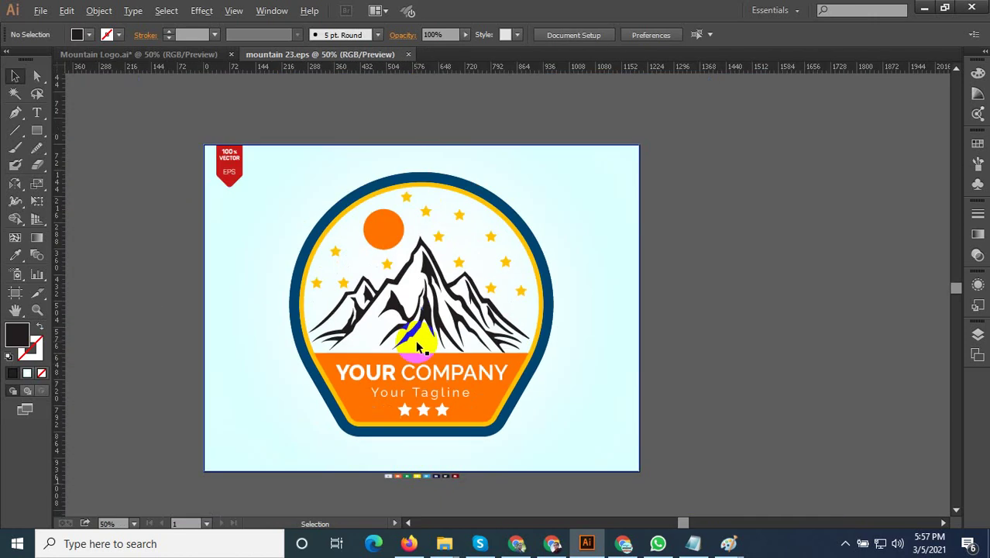
{"action": "scroll", "coordinate": [415, 347], "scroll_direction": "up", "scroll_amount": 1}
{"action": "scroll", "coordinate": [791, 323], "scroll_direction": "down", "scroll_amount": 1}
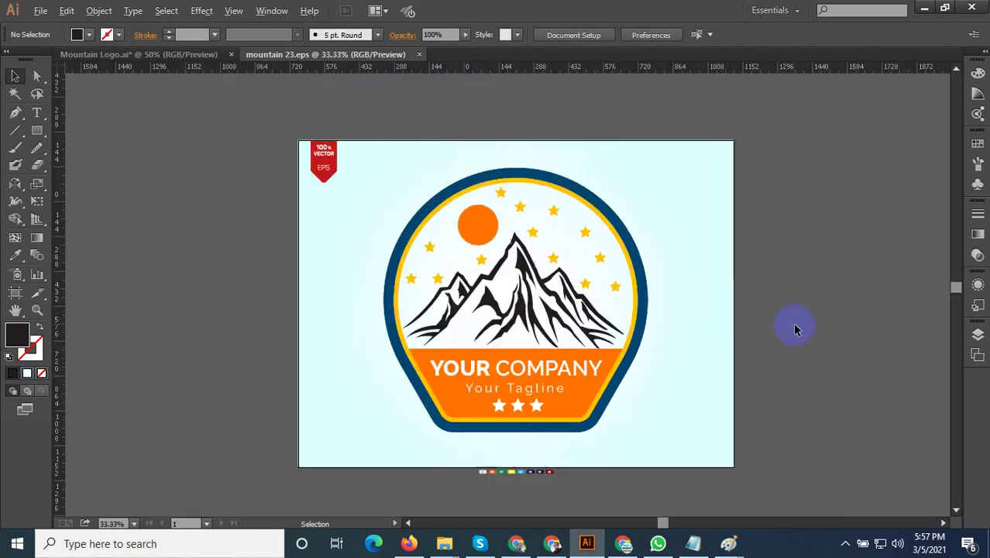
{"action": "scroll", "coordinate": [791, 323], "scroll_direction": "down", "scroll_amount": 1}
{"action": "scroll", "coordinate": [637, 310], "scroll_direction": "up", "scroll_amount": 1}
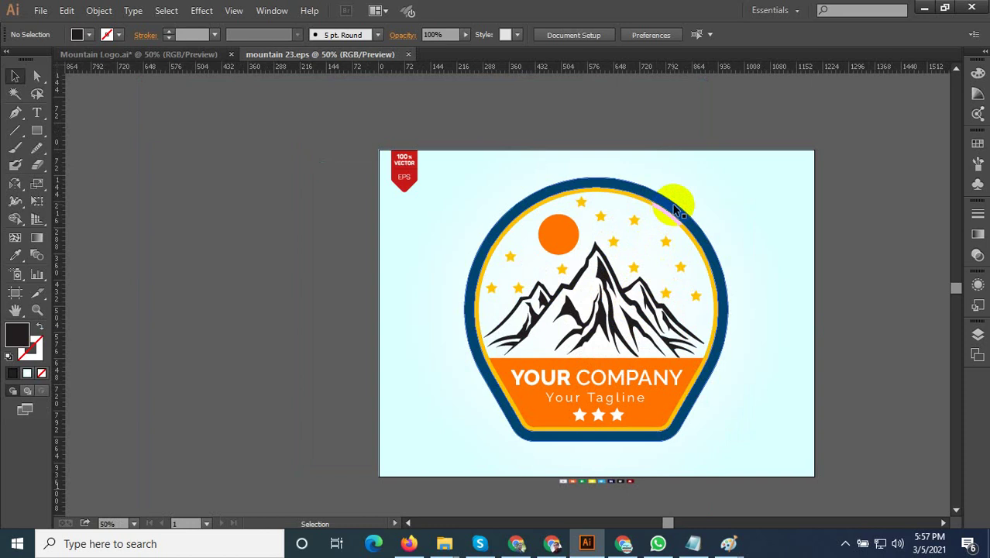
Delete the badge's thick dark-blue outer border
{"action": "left_click", "coordinate": [675, 210]}
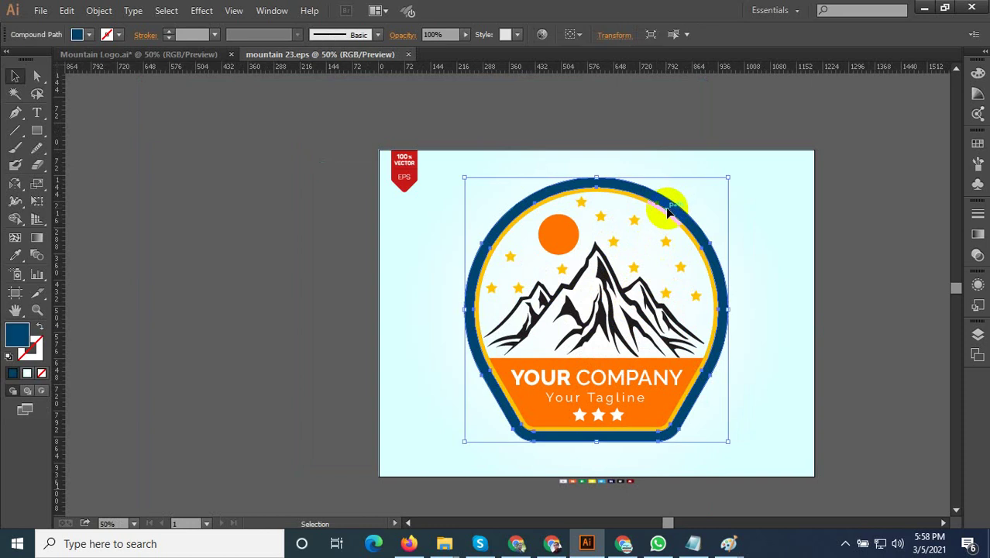
{"action": "key", "text": "Delete"}
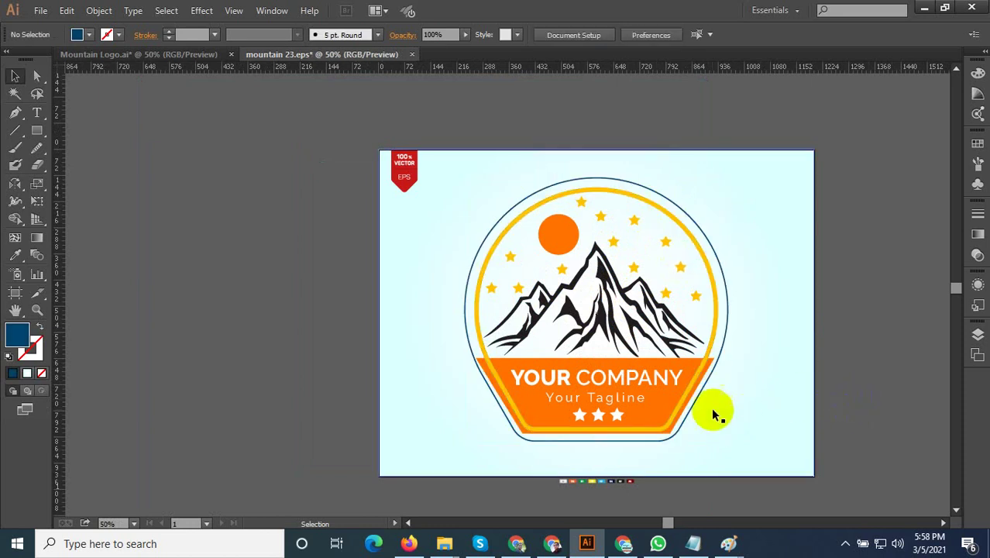
{"action": "scroll", "coordinate": [522, 406], "scroll_direction": "up", "scroll_amount": 2}
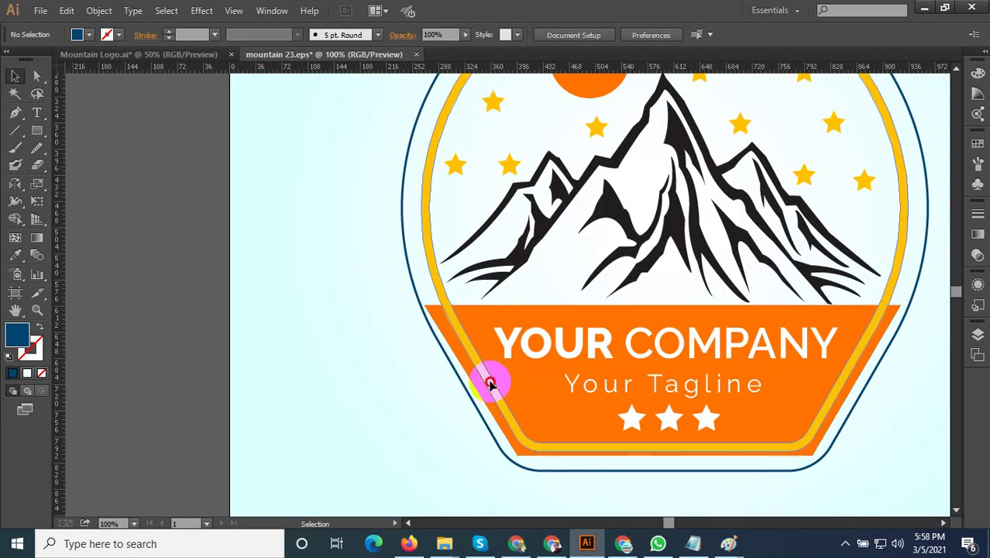
Combine the yellow ring and orange banner with Pathfinder Exclude, turning the banner yellow
{"action": "left_click", "coordinate": [449, 335]}
{"action": "left_click", "coordinate": [459, 338], "text": "shift"}
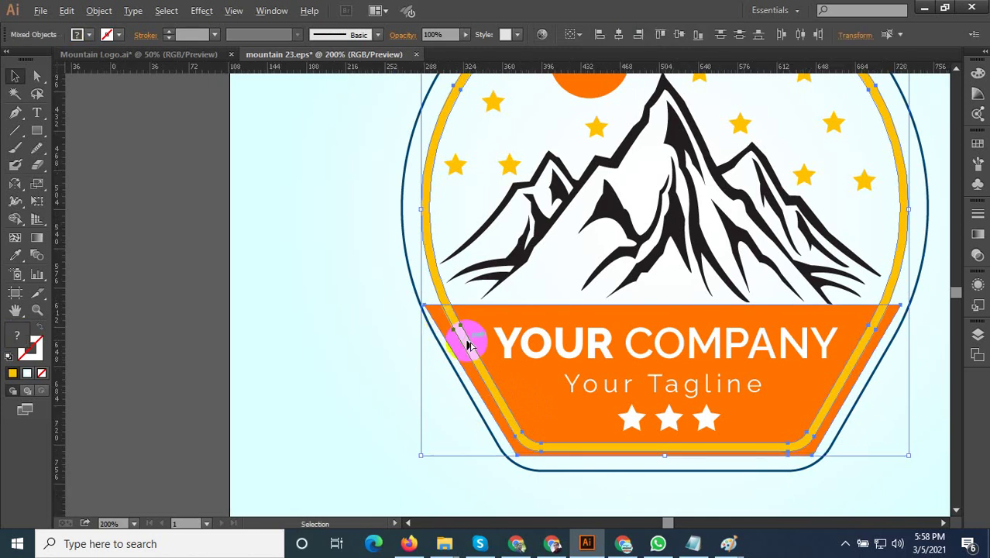
{"action": "scroll", "coordinate": [459, 336], "scroll_direction": "up", "scroll_amount": 2}
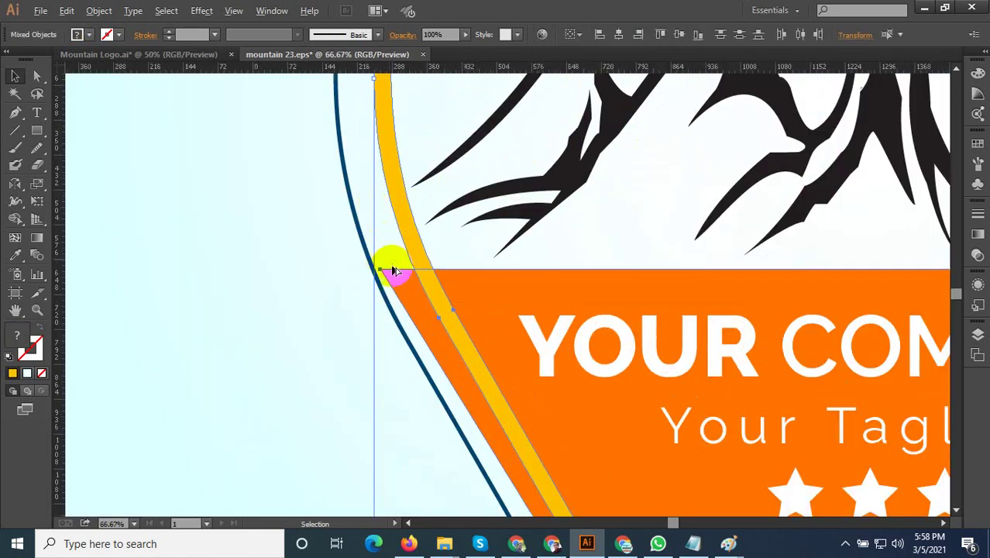
{"action": "scroll", "coordinate": [393, 270], "scroll_direction": "down", "scroll_amount": 3}
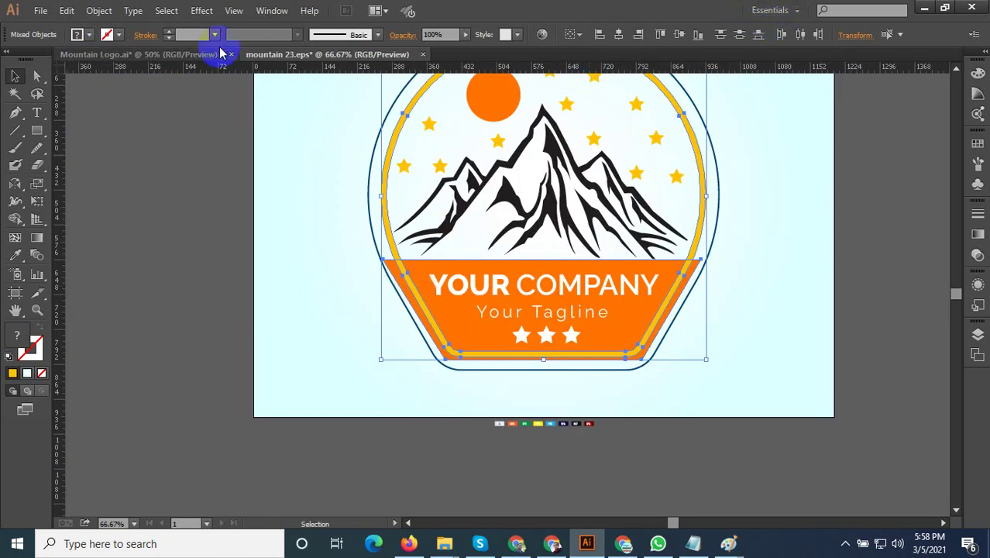
{"action": "left_click", "coordinate": [271, 10]}
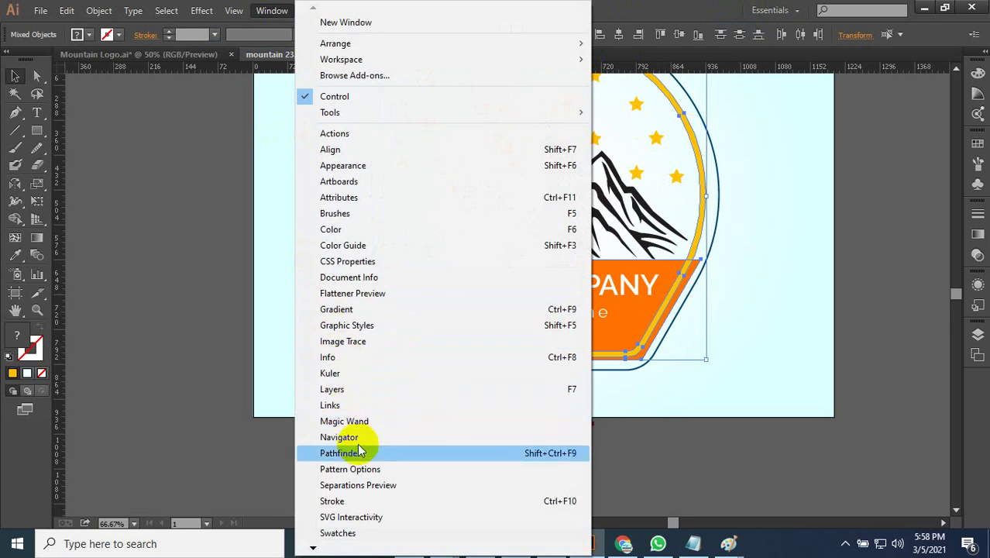
{"action": "left_click", "coordinate": [340, 452]}
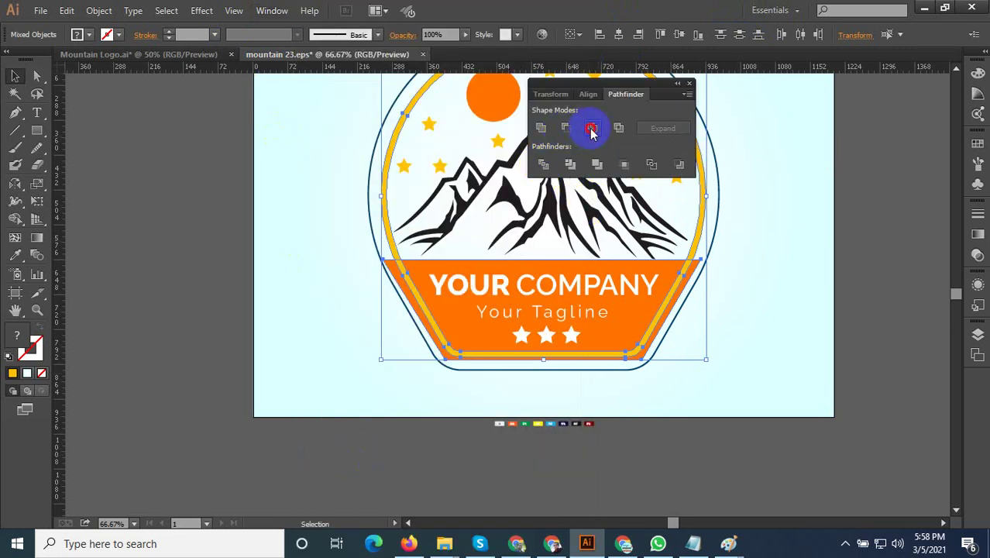
{"action": "left_click", "coordinate": [566, 135]}
{"action": "key", "text": "ctrl+z"}
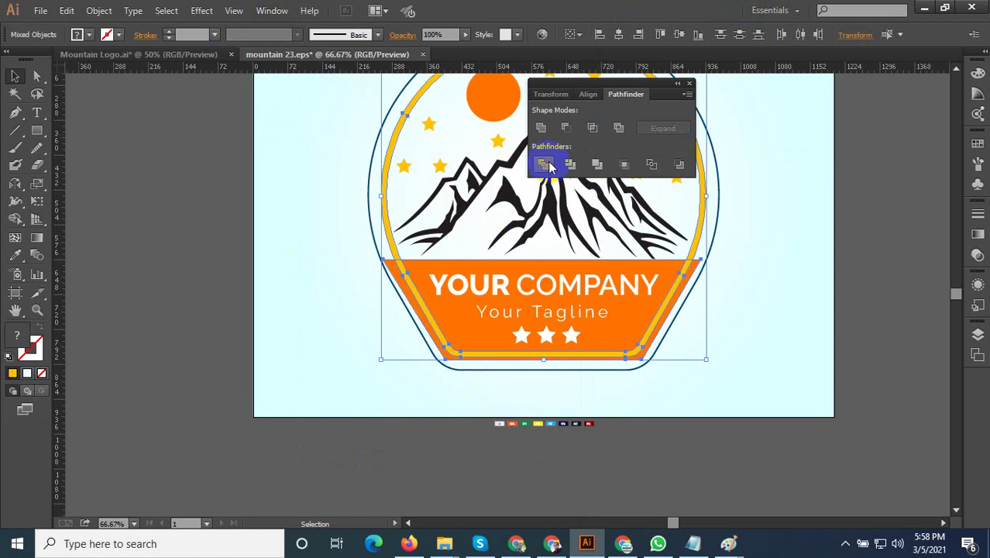
{"action": "left_click", "coordinate": [619, 128]}
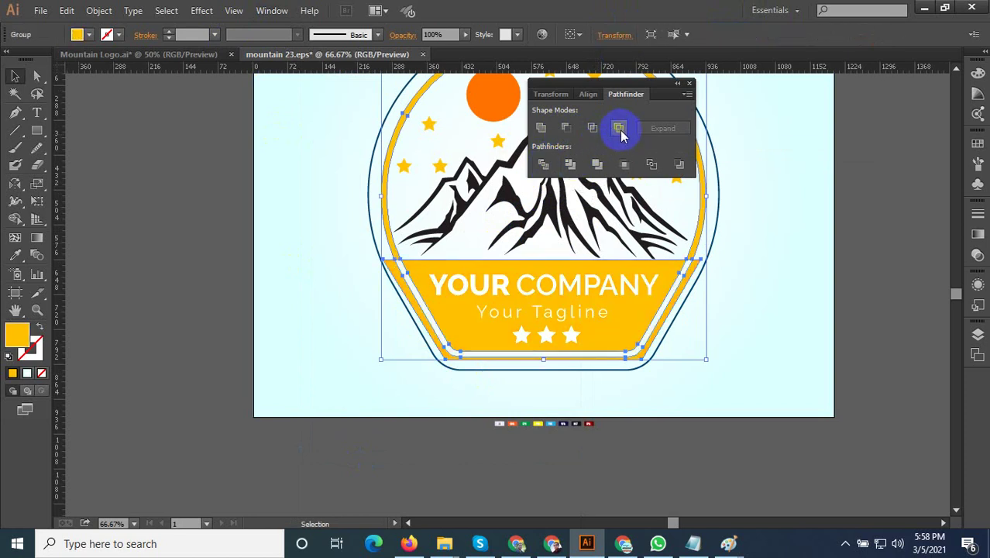
{"action": "left_click", "coordinate": [455, 288]}
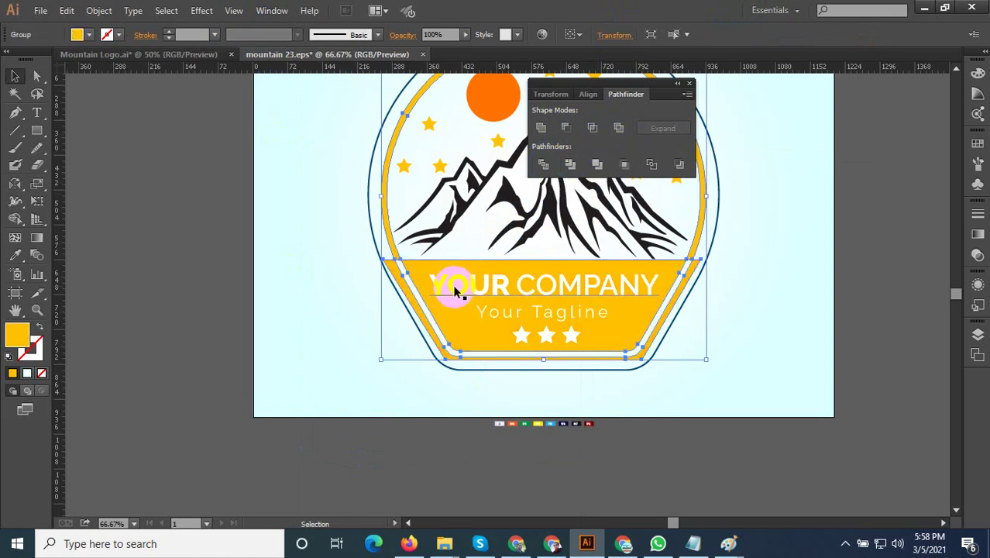
{"action": "left_click", "coordinate": [892, 348]}
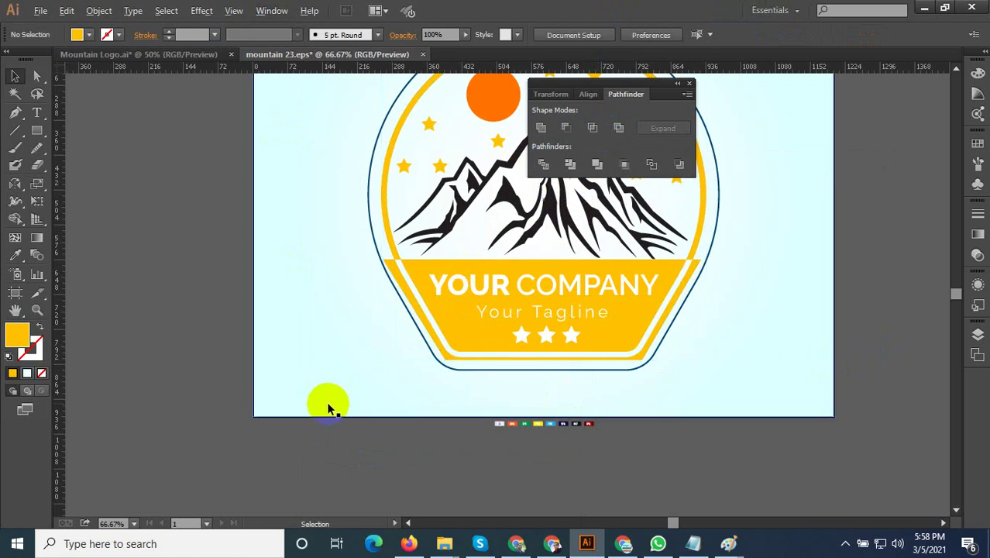
Move the Pathfinder panel aside and inspect the yellow-banded badge
{"action": "scroll", "coordinate": [333, 403], "scroll_direction": "down", "scroll_amount": 2}
{"action": "scroll", "coordinate": [434, 392], "scroll_direction": "up", "scroll_amount": 1}
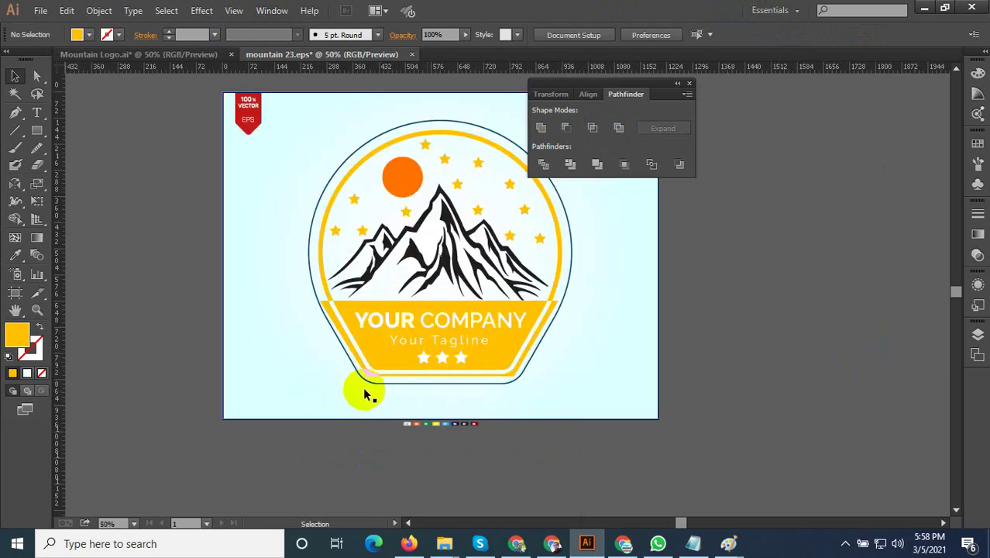
{"action": "scroll", "coordinate": [552, 310], "scroll_direction": "up", "scroll_amount": 3}
{"action": "scroll", "coordinate": [453, 333], "scroll_direction": "down", "scroll_amount": 3}
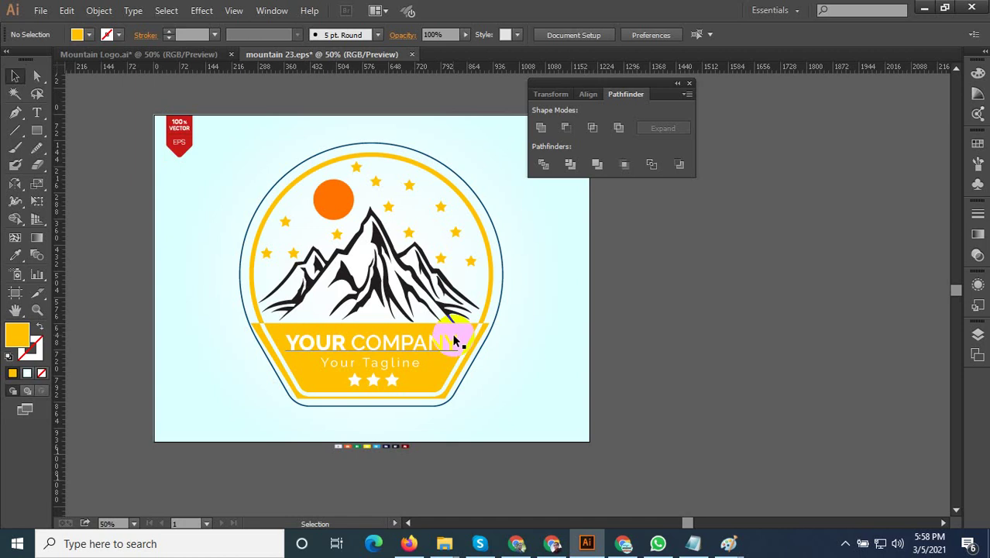
{"action": "left_click_drag", "start_coordinate": [626, 93], "coordinate": [717, 95]}
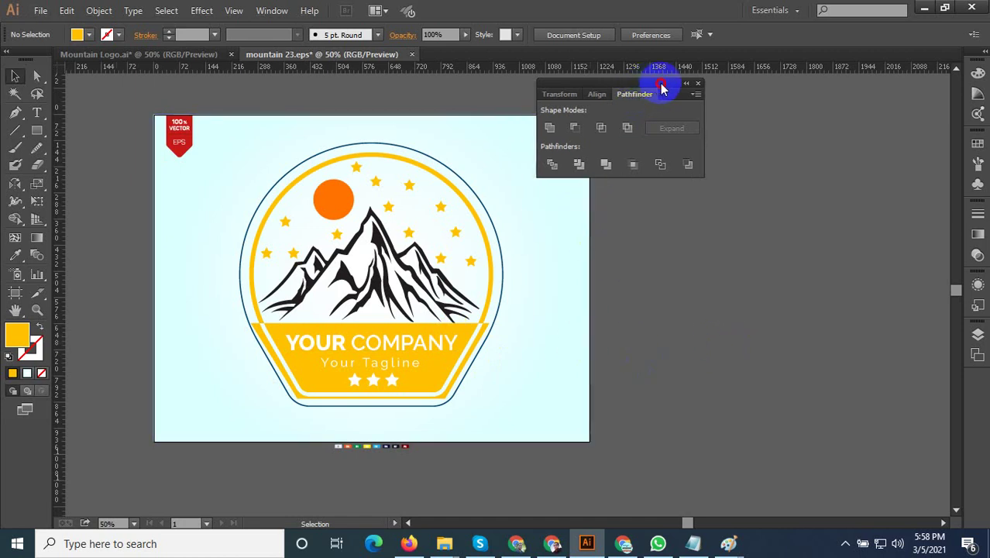
{"action": "scroll", "coordinate": [358, 367], "scroll_direction": "up", "scroll_amount": 1}
{"action": "scroll", "coordinate": [358, 367], "scroll_direction": "down", "scroll_amount": 1}
{"action": "scroll", "coordinate": [360, 326], "scroll_direction": "up", "scroll_amount": 1}
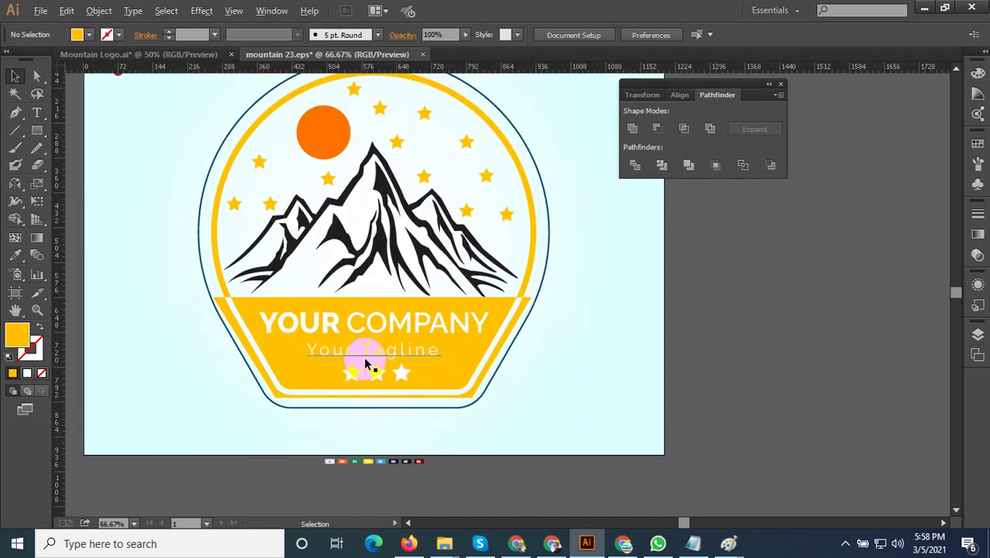
{"action": "scroll", "coordinate": [369, 379], "scroll_direction": "down", "scroll_amount": 1}
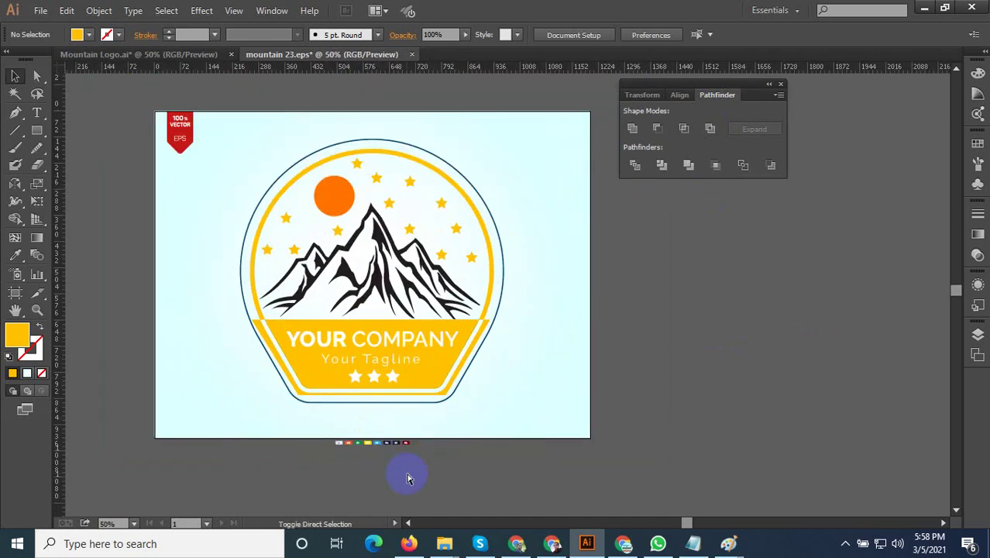
Save the badge as the EPS file 'mountain 24' with the default EPS options
{"action": "key", "text": "ctrl+shift+s"}
{"action": "left_click", "coordinate": [165, 298]}
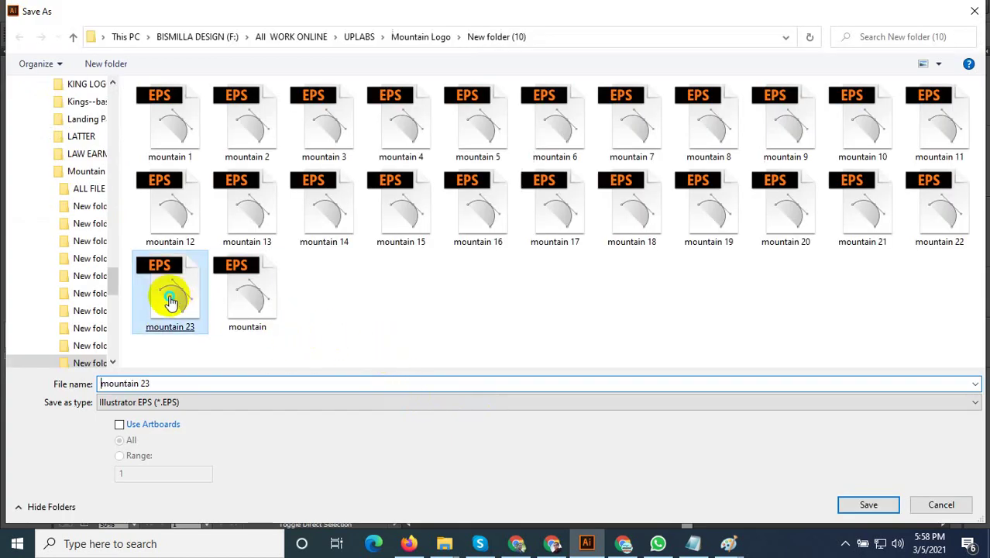
{"action": "right_click", "coordinate": [168, 299]}
{"action": "left_click", "coordinate": [189, 381]}
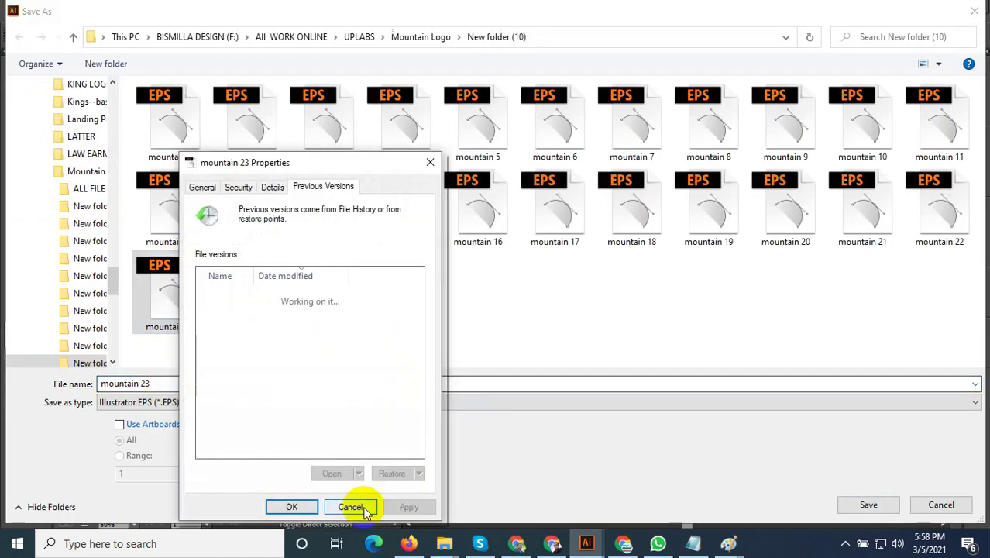
{"action": "left_click", "coordinate": [349, 506]}
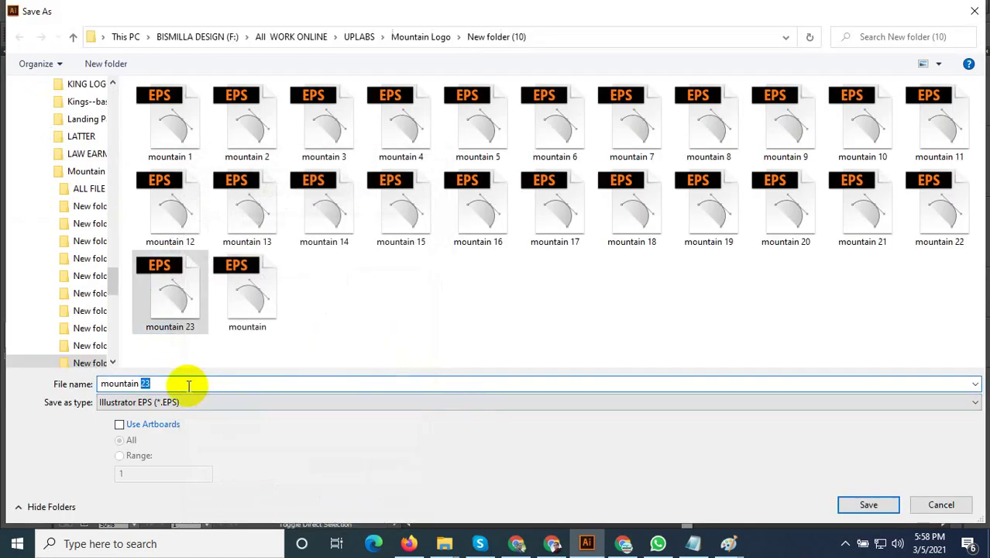
{"action": "type", "text": "24"}
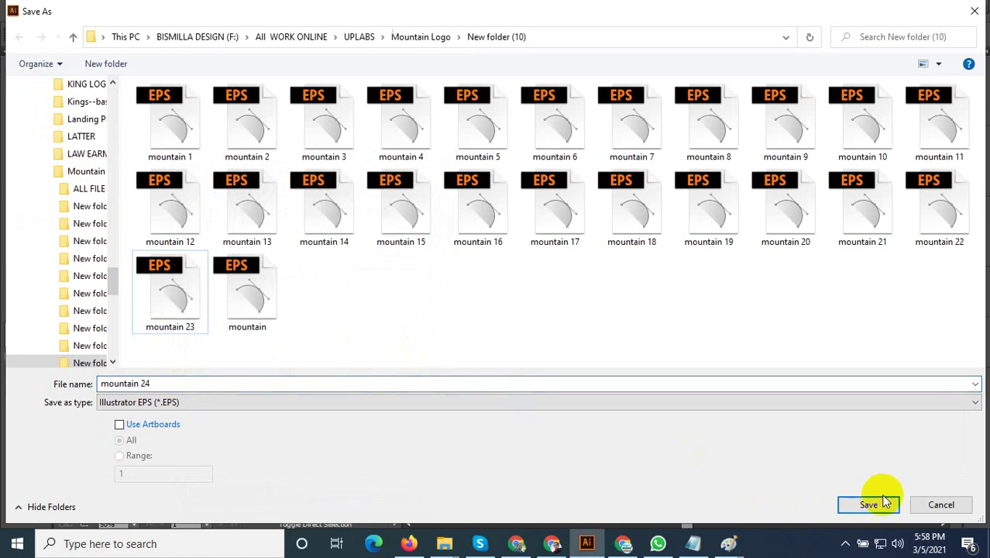
{"action": "left_click", "coordinate": [873, 504]}
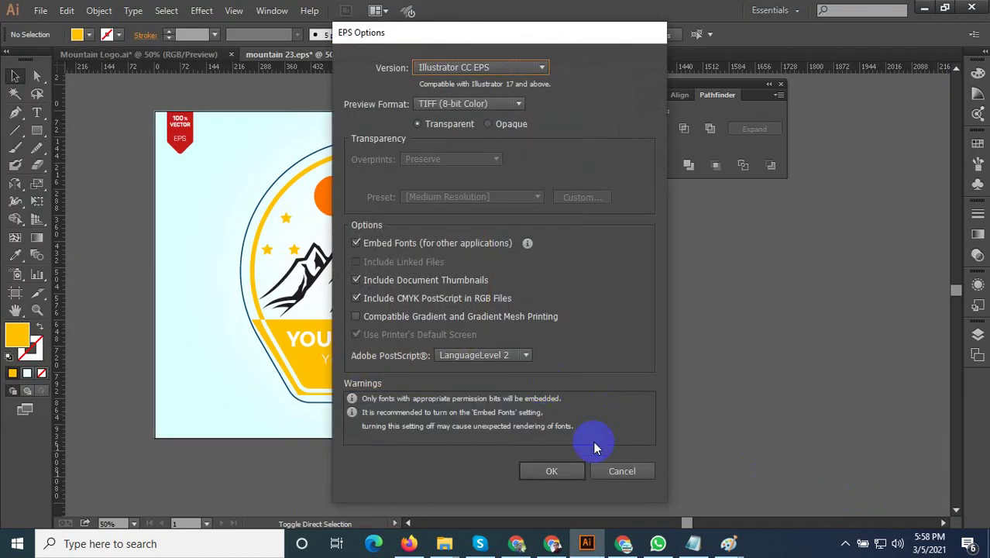
{"action": "left_click", "coordinate": [520, 471]}
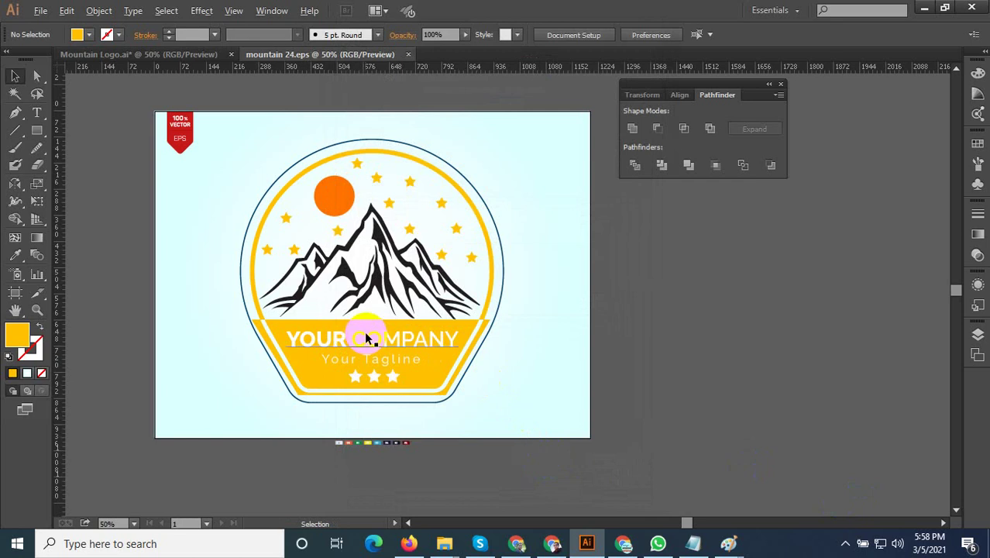
Select the badge artwork without its background rectangle, then switch to the Mountain Logo.ai document
{"action": "scroll", "coordinate": [365, 339], "scroll_direction": "up", "scroll_amount": 1}
{"action": "scroll", "coordinate": [374, 334], "scroll_direction": "down", "scroll_amount": 2}
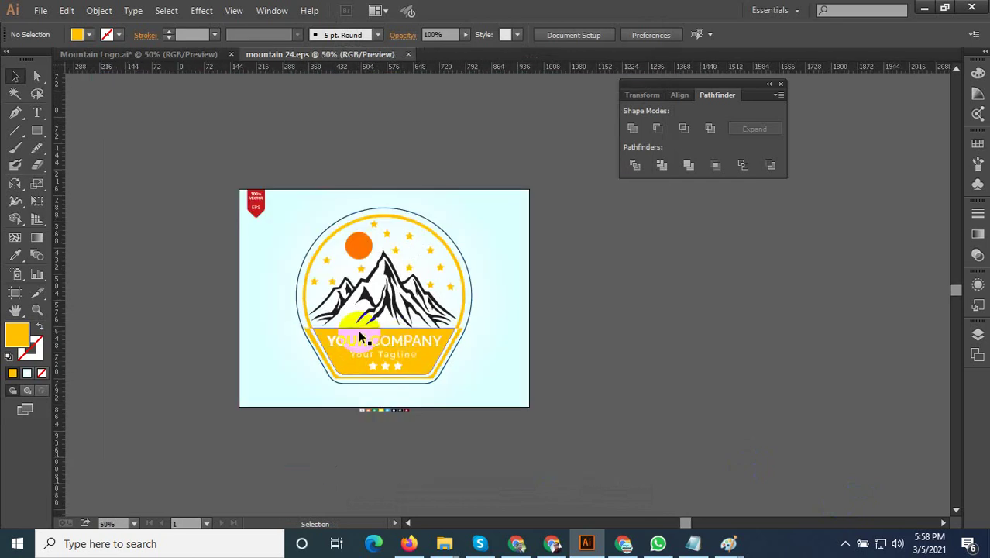
{"action": "scroll", "coordinate": [361, 333], "scroll_direction": "up", "scroll_amount": 2}
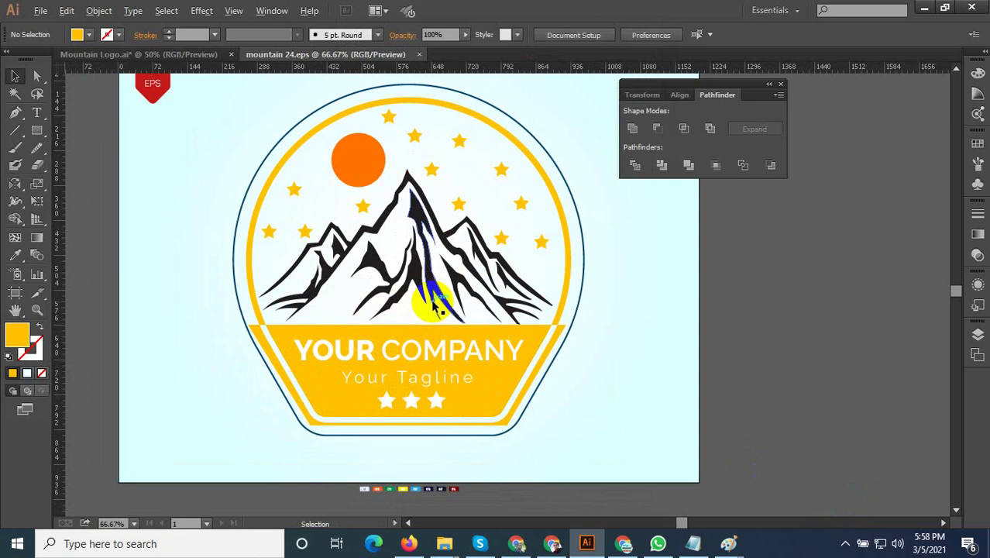
{"action": "scroll", "coordinate": [431, 299], "scroll_direction": "down", "scroll_amount": 1}
{"action": "left_click", "coordinate": [414, 282]}
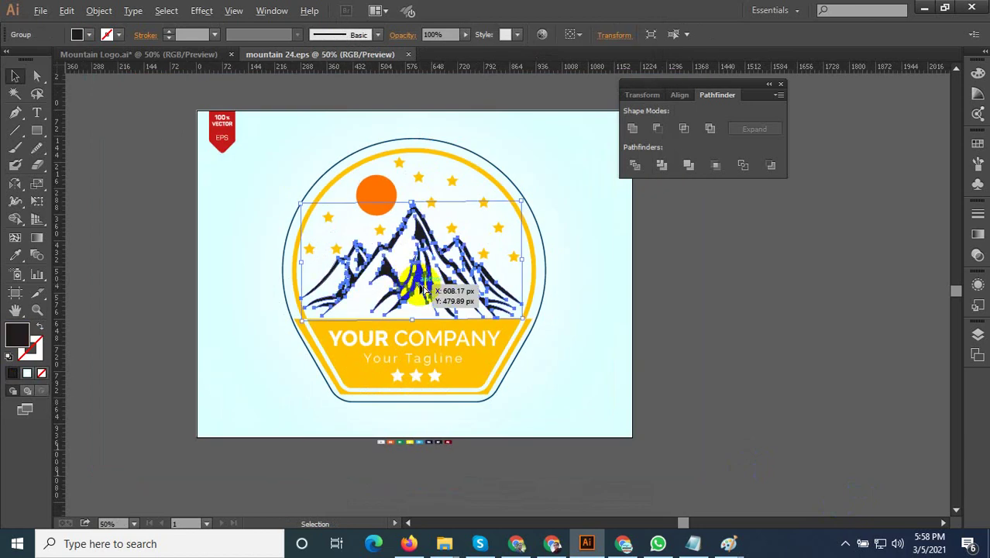
{"action": "left_click", "coordinate": [774, 298]}
{"action": "scroll", "coordinate": [499, 422], "scroll_direction": "up", "scroll_amount": 2}
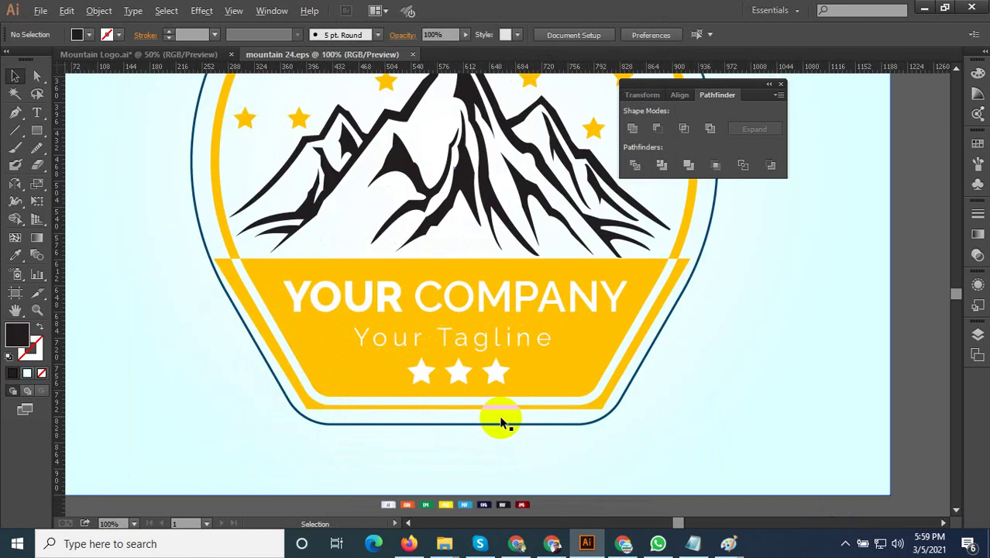
{"action": "scroll", "coordinate": [358, 399], "scroll_direction": "down", "scroll_amount": 3}
{"action": "scroll", "coordinate": [381, 395], "scroll_direction": "up", "scroll_amount": 2}
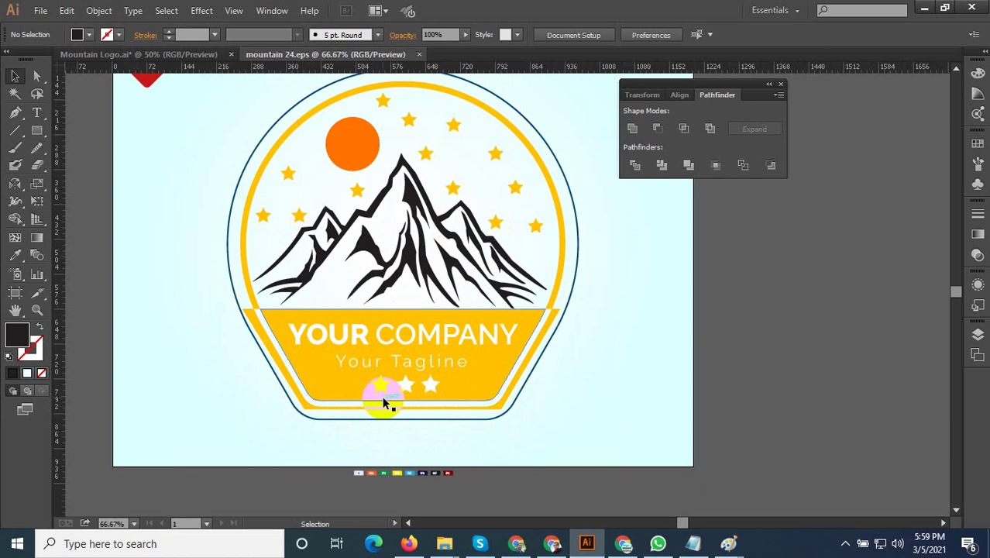
{"action": "scroll", "coordinate": [382, 395], "scroll_direction": "down", "scroll_amount": 1}
{"action": "left_click_drag", "start_coordinate": [678, 400], "coordinate": [291, 158]}
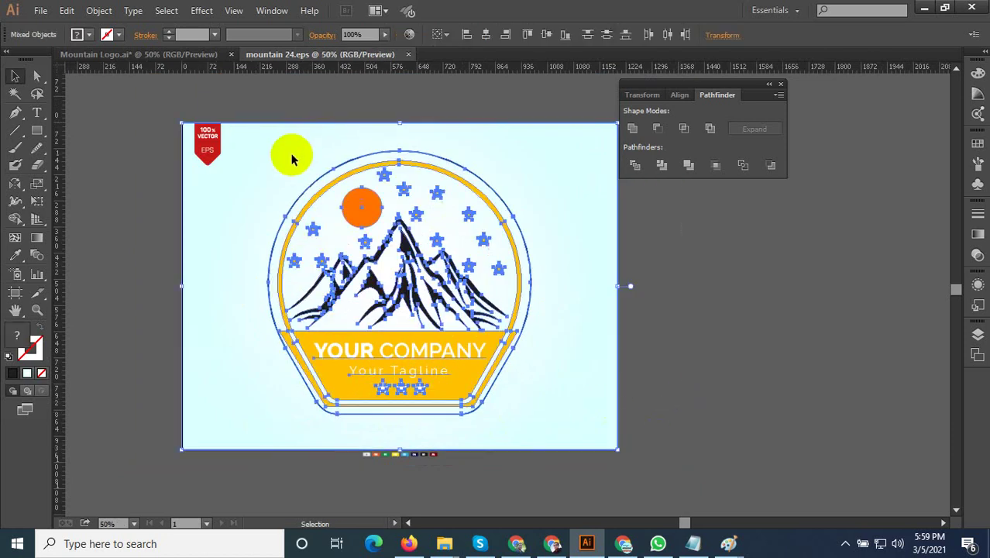
{"action": "left_click", "coordinate": [296, 159], "text": "shift"}
{"action": "key", "text": "a"}
{"action": "key", "text": "v"}
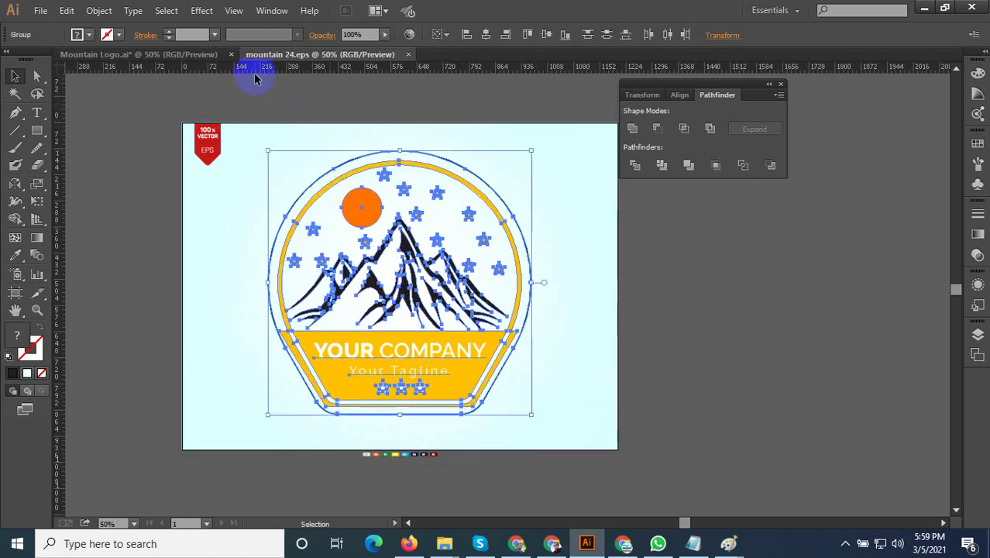
{"action": "left_click", "coordinate": [197, 54]}
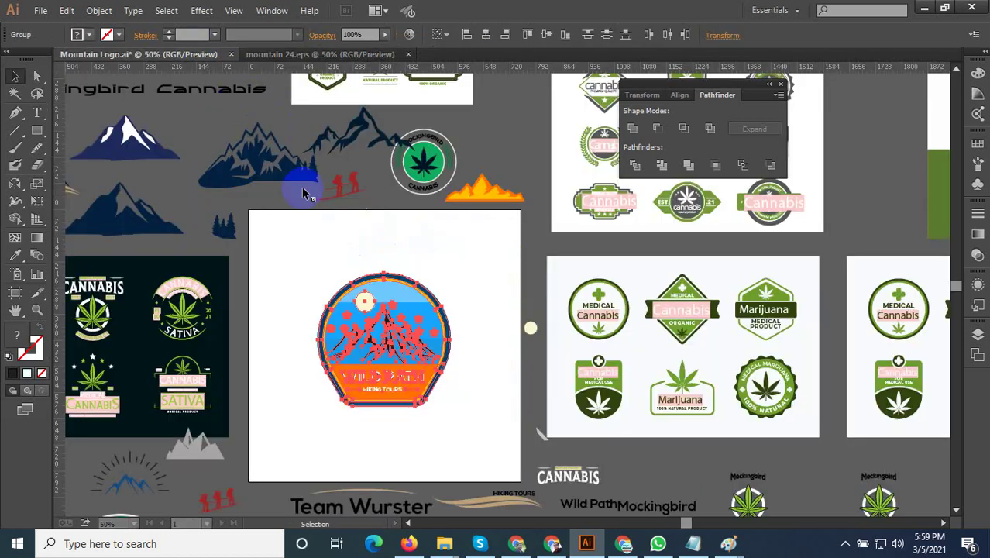
Delete the old blue WILD PATH badge artwork and its orange banner shape
{"action": "left_click", "coordinate": [447, 430]}
{"action": "scroll", "coordinate": [443, 428], "scroll_direction": "up", "scroll_amount": 2}
{"action": "left_click_drag", "start_coordinate": [245, 220], "coordinate": [208, 192]}
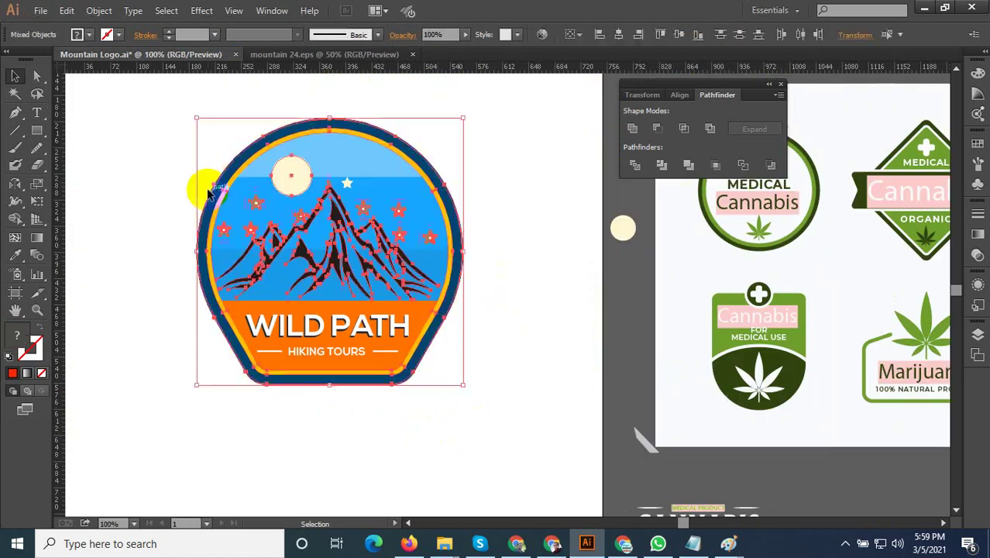
{"action": "key", "text": "Delete"}
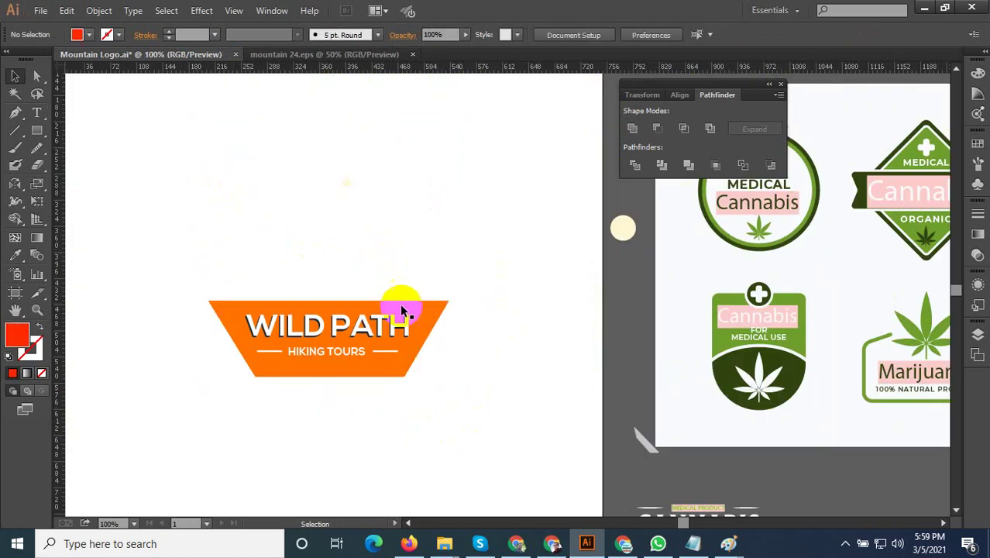
{"action": "left_click", "coordinate": [398, 294]}
{"action": "key", "text": "Delete"}
Paste the yellow mountain badge, shrink it and place it above the WILD PATH text
{"action": "left_click_drag", "start_coordinate": [475, 270], "coordinate": [188, 435]}
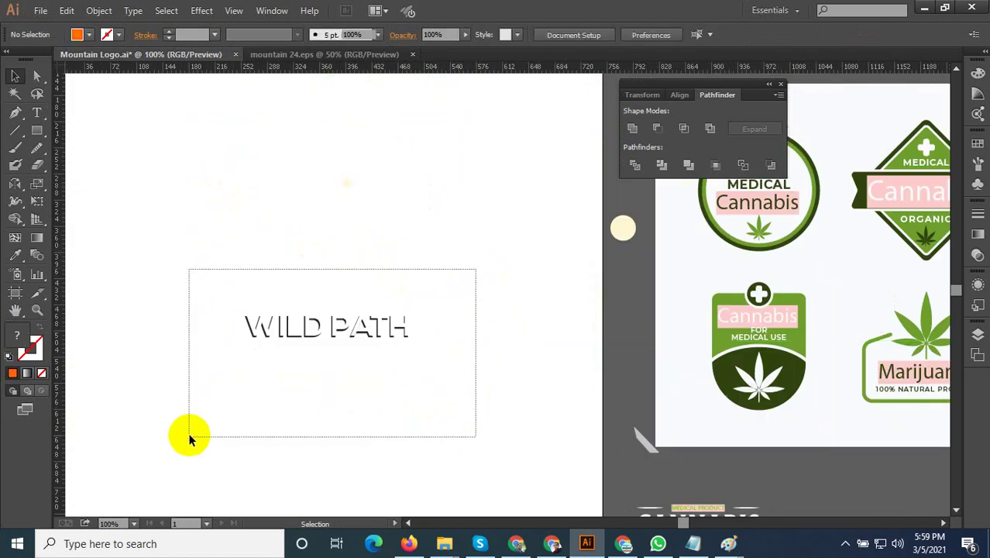
{"action": "scroll", "coordinate": [345, 413], "scroll_direction": "down", "scroll_amount": 1}
{"action": "left_click", "coordinate": [303, 298]}
{"action": "key", "text": "ctrl+v"}
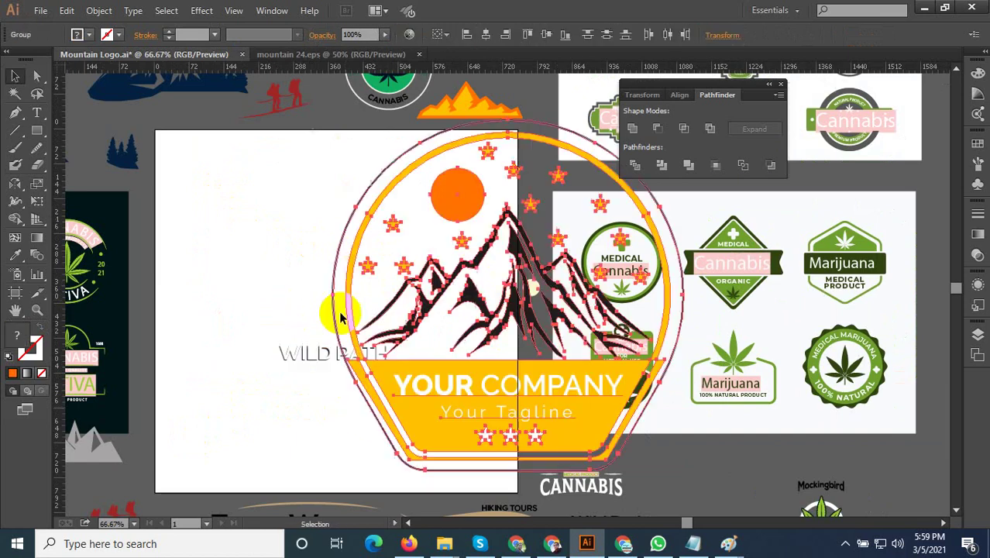
{"action": "left_click_drag", "start_coordinate": [445, 368], "coordinate": [293, 355]}
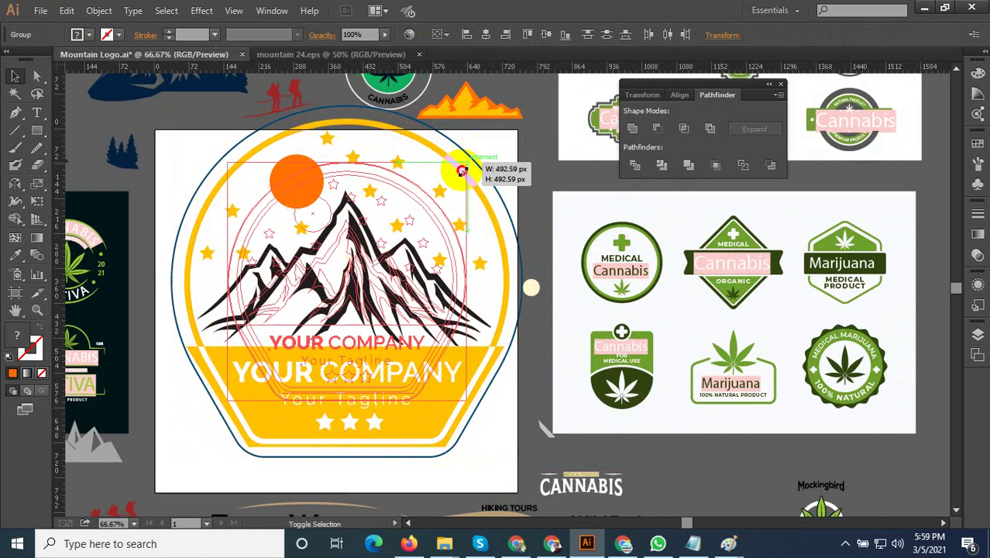
{"action": "left_click_drag", "start_coordinate": [524, 107], "coordinate": [422, 207]}
{"action": "left_click_drag", "start_coordinate": [349, 316], "coordinate": [353, 283]}
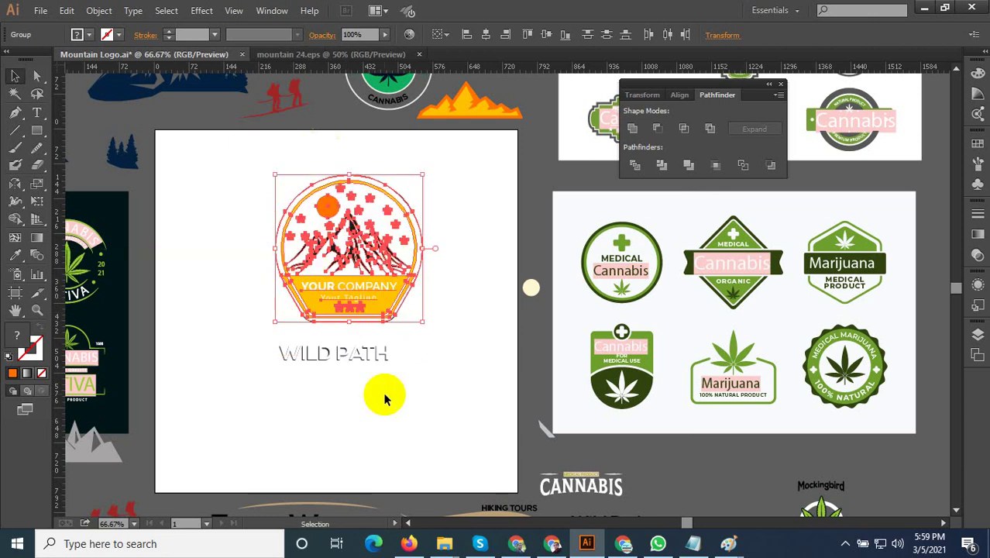
Delete the YOUR COMPANY and tagline text and bring WILD PATH / HIKING TOURS to front
{"action": "scroll", "coordinate": [346, 299], "scroll_direction": "up", "scroll_amount": 1}
{"action": "left_click", "coordinate": [346, 299]}
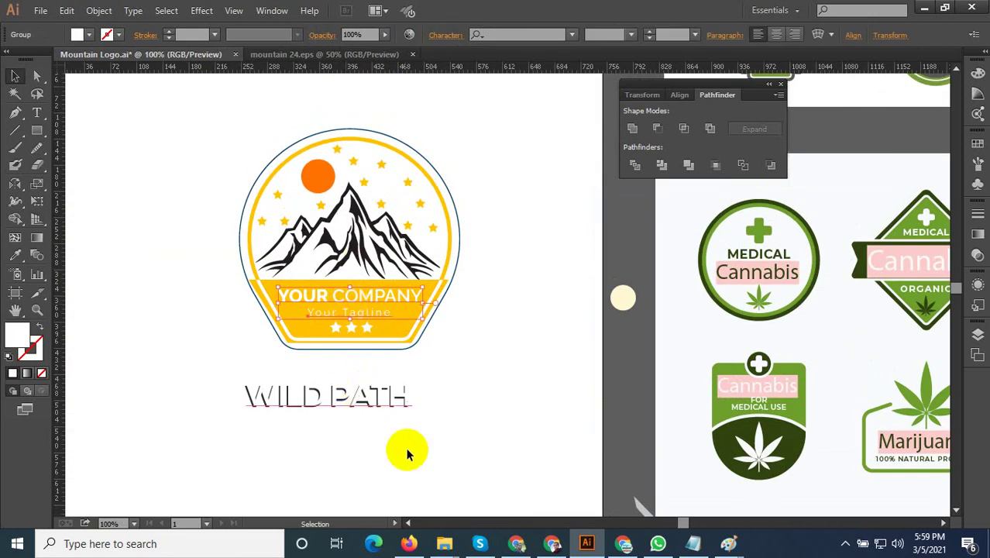
{"action": "key", "text": "Delete"}
{"action": "mouse_move", "coordinate": [423, 470]}
{"action": "left_mouse_down"}
{"action": "mouse_move", "coordinate": [283, 389]}
{"action": "mouse_move", "coordinate": [343, 298]}
{"action": "left_mouse_up"}
{"action": "scroll", "coordinate": [342, 298], "scroll_direction": "up", "scroll_amount": 2}
{"action": "right_click", "coordinate": [382, 293]}
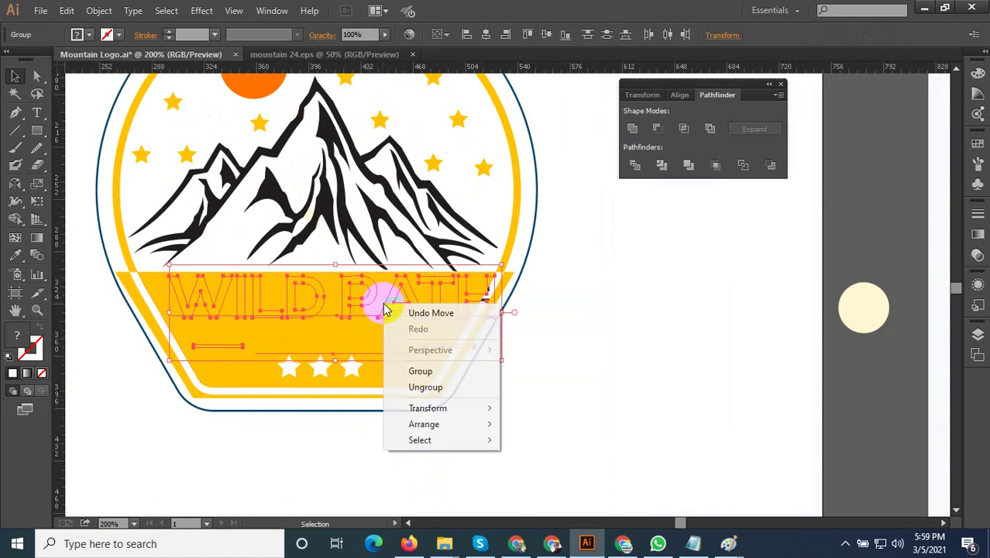
{"action": "left_click", "coordinate": [562, 419]}
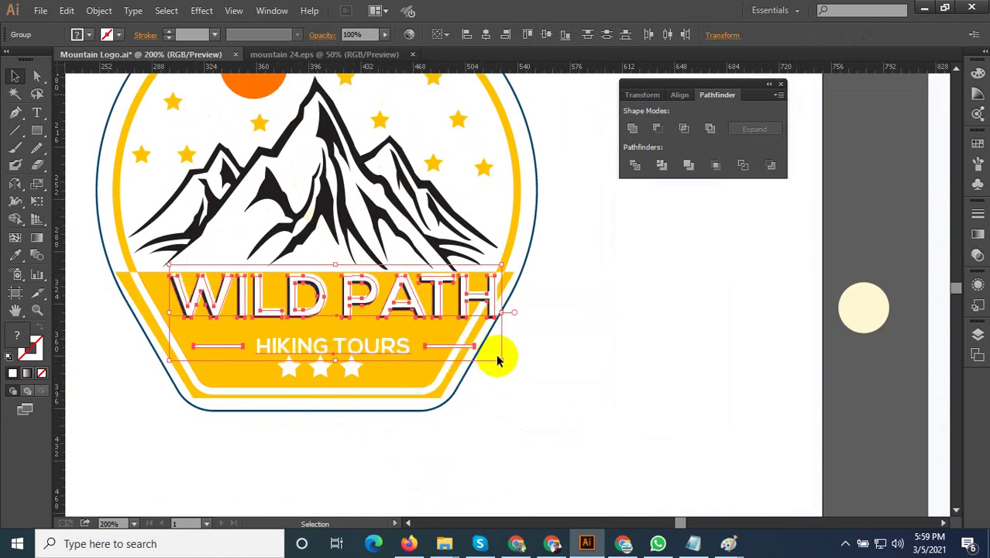
Scale and nudge the WILD PATH text group to sit on the yellow band
{"action": "left_click_drag", "start_coordinate": [503, 359], "coordinate": [453, 353]}
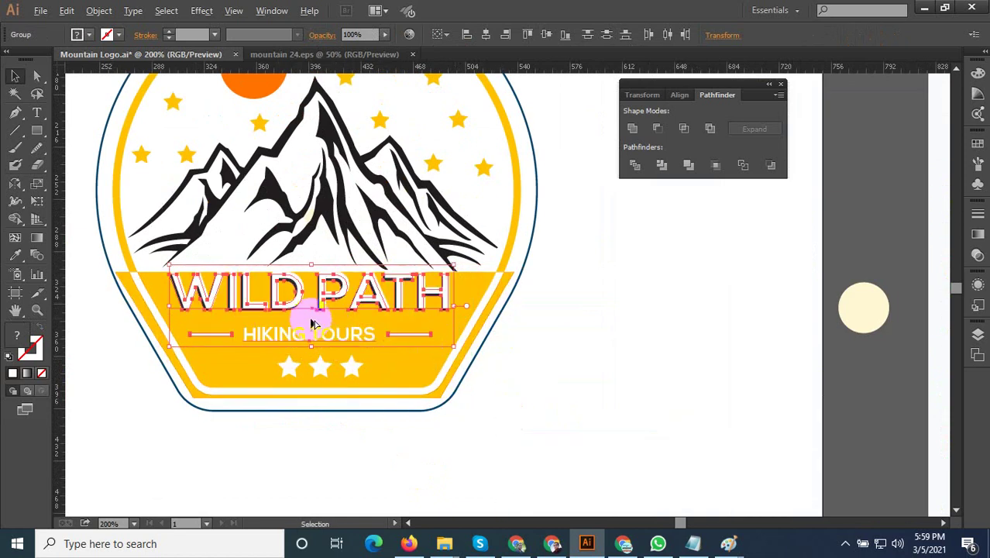
{"action": "scroll", "coordinate": [325, 306], "scroll_direction": "up", "scroll_amount": 1}
{"action": "mouse_move", "coordinate": [326, 306]}
{"action": "left_mouse_down"}
{"action": "mouse_move", "coordinate": [336, 316]}
{"action": "mouse_move", "coordinate": [325, 316]}
{"action": "left_mouse_up"}
{"action": "left_click", "coordinate": [404, 342]}
{"action": "scroll", "coordinate": [404, 342], "scroll_direction": "down", "scroll_amount": 2}
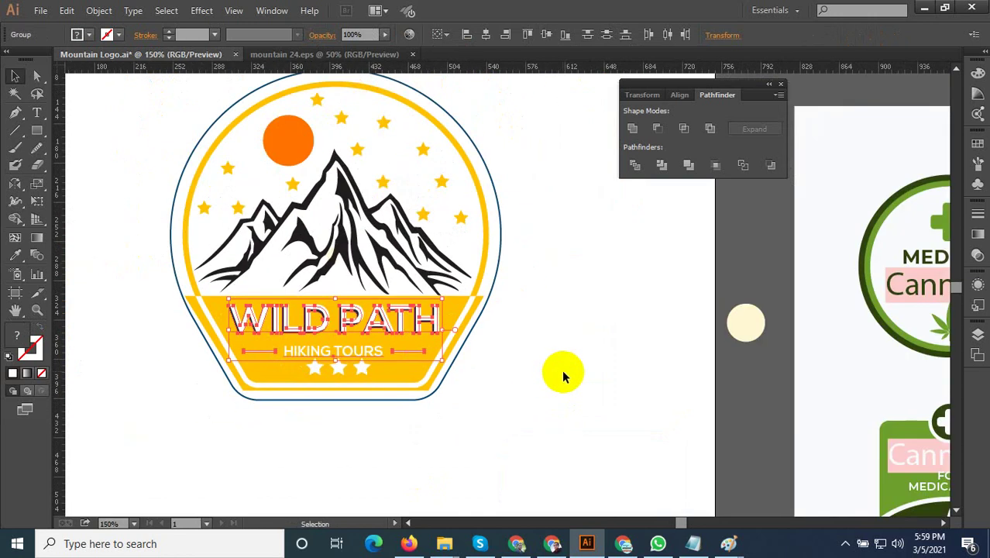
{"action": "scroll", "coordinate": [535, 387], "scroll_direction": "down", "scroll_amount": 3}
{"action": "left_click_drag", "start_coordinate": [524, 406], "coordinate": [348, 169]}
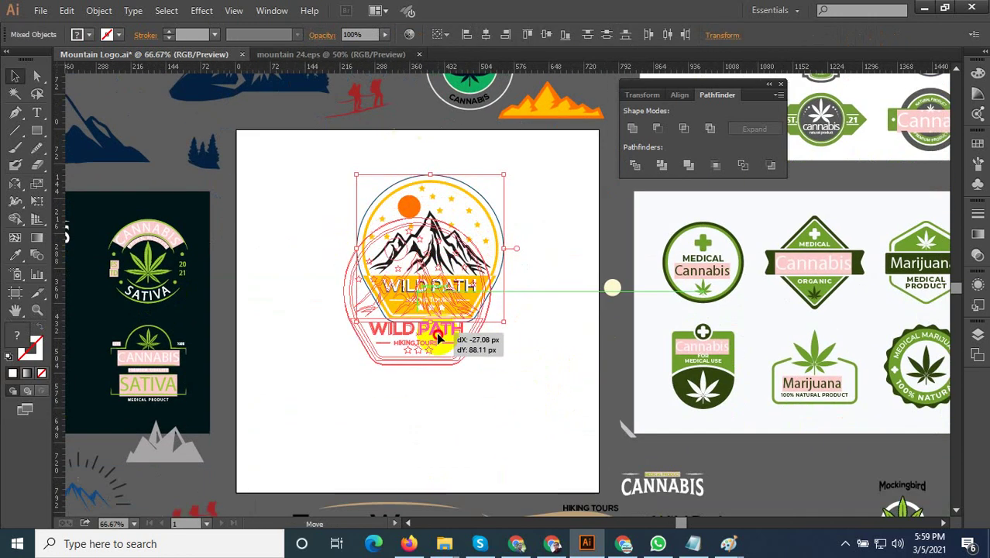
Move the badge down-left and apply the Cannabis badge's green to it with the Eyedropper
{"action": "left_click_drag", "start_coordinate": [454, 293], "coordinate": [437, 341]}
{"action": "left_click", "coordinate": [430, 411]}
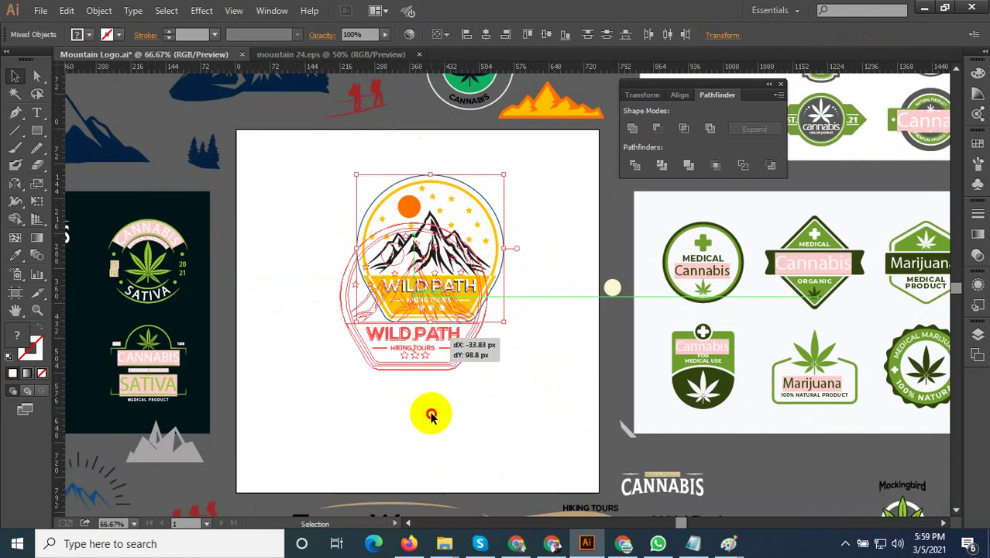
{"action": "scroll", "coordinate": [470, 355], "scroll_direction": "up", "scroll_amount": 3}
{"action": "left_click", "coordinate": [494, 285]}
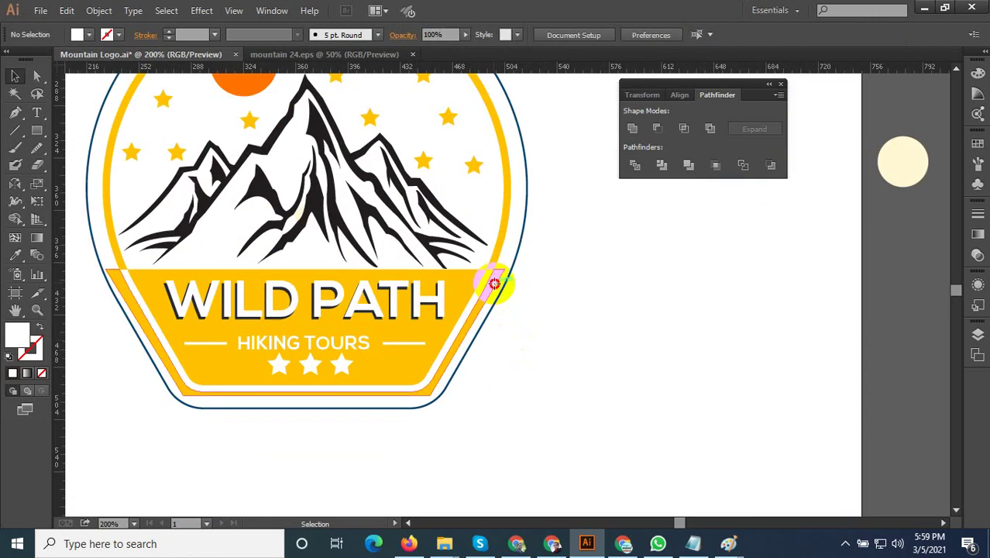
{"action": "scroll", "coordinate": [489, 290], "scroll_direction": "down", "scroll_amount": 1}
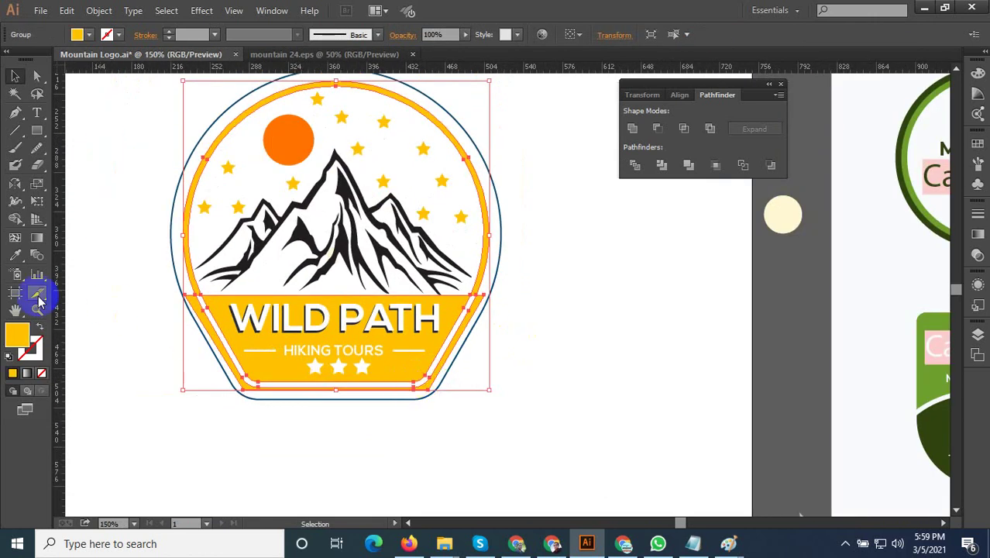
{"action": "left_click", "coordinate": [16, 256]}
{"action": "scroll", "coordinate": [318, 355], "scroll_direction": "down", "scroll_amount": 1}
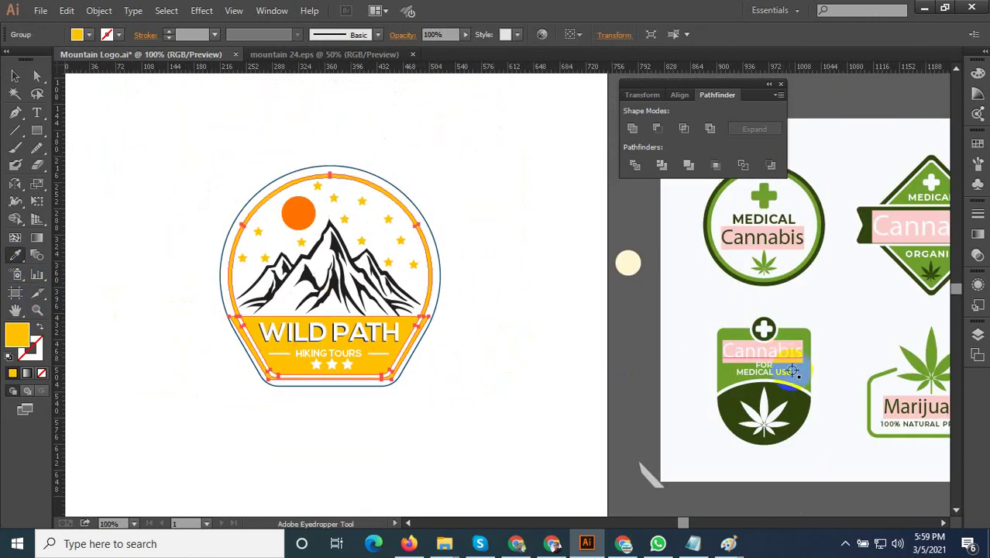
{"action": "left_click", "coordinate": [805, 377]}
{"action": "scroll", "coordinate": [604, 324], "scroll_direction": "down", "scroll_amount": 1}
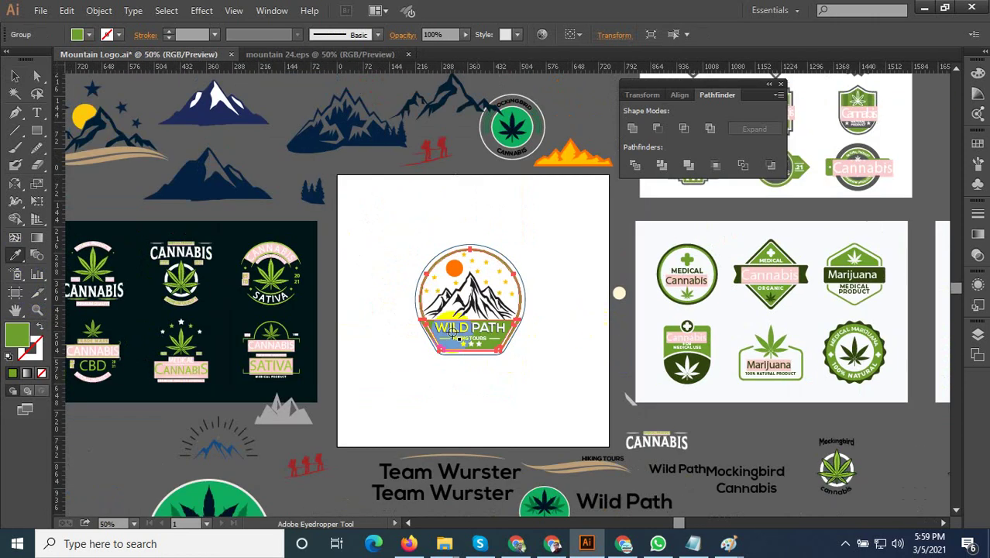
{"action": "scroll", "coordinate": [686, 318], "scroll_direction": "up", "scroll_amount": 3}
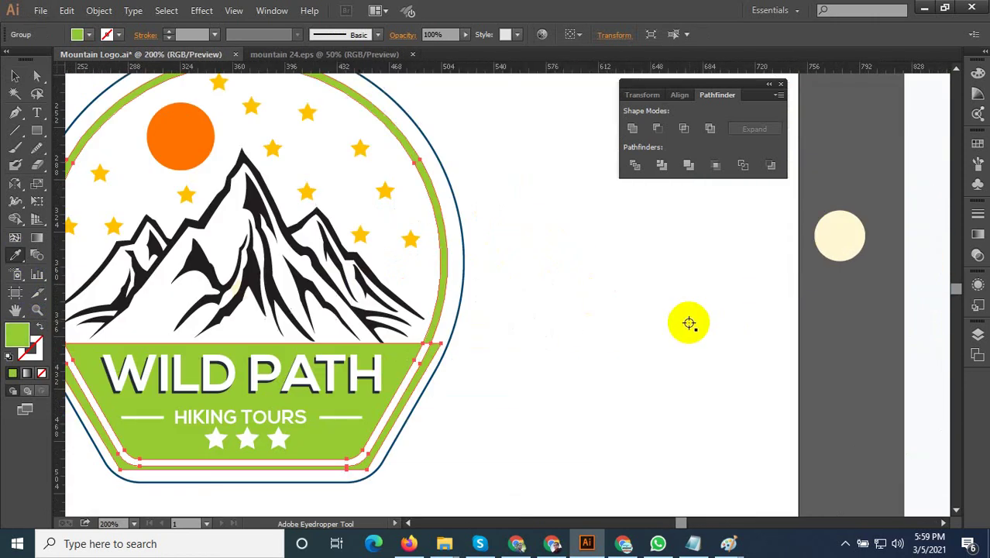
Recolour the badge's stars with the banner's green using the Eyedropper
{"action": "left_click", "coordinate": [586, 354]}
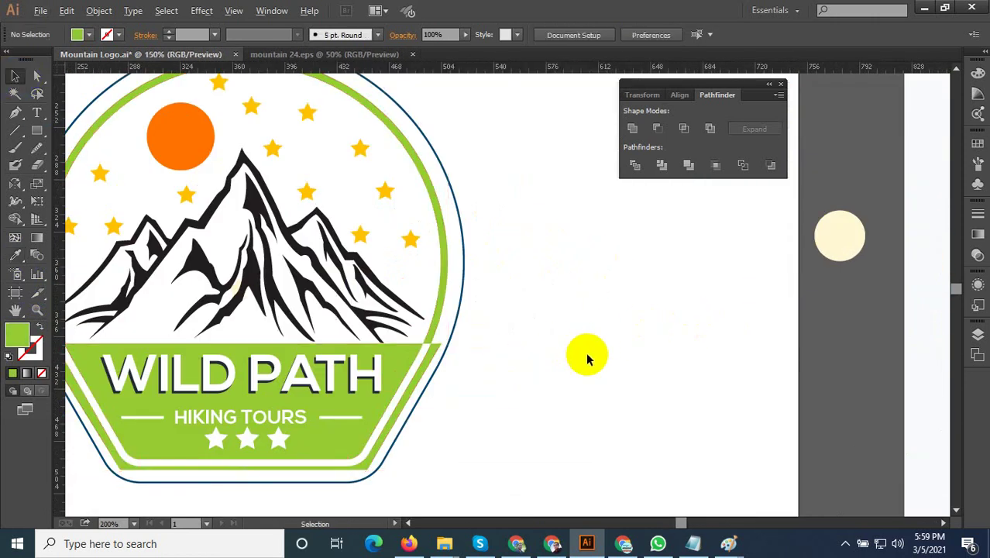
{"action": "scroll", "coordinate": [586, 354], "scroll_direction": "down", "scroll_amount": 1}
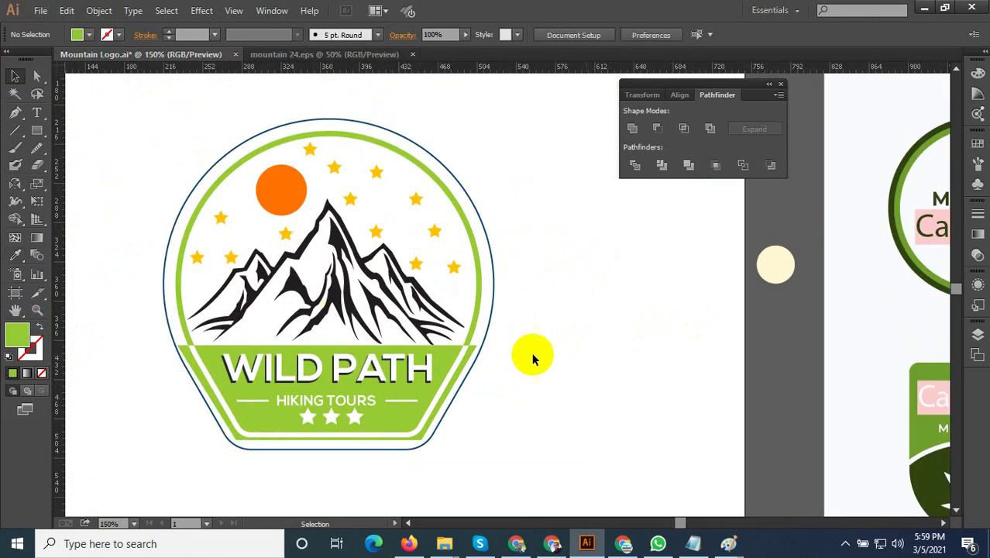
{"action": "left_click", "coordinate": [415, 269]}
{"action": "double_click", "coordinate": [416, 267]}
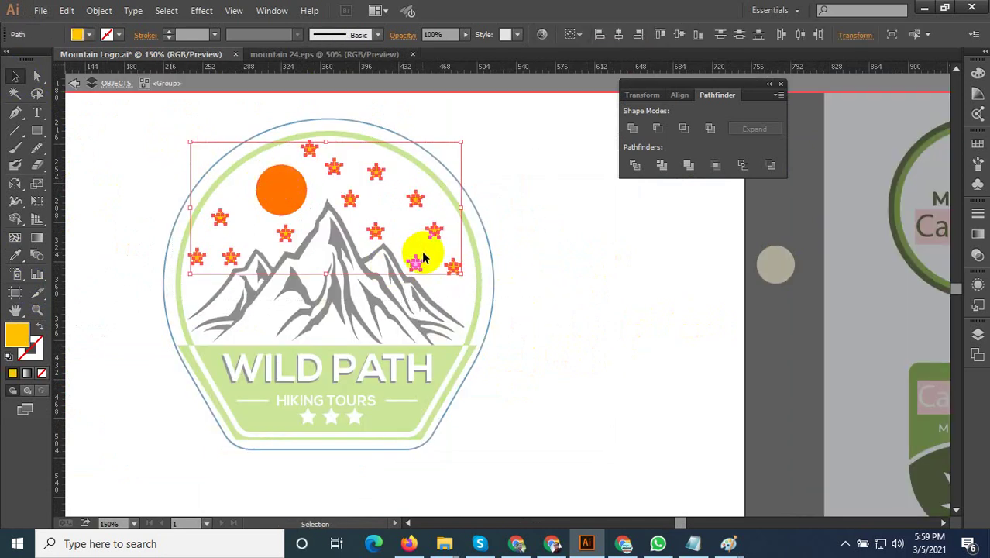
{"action": "key", "text": "Escape"}
{"action": "left_click", "coordinate": [21, 254]}
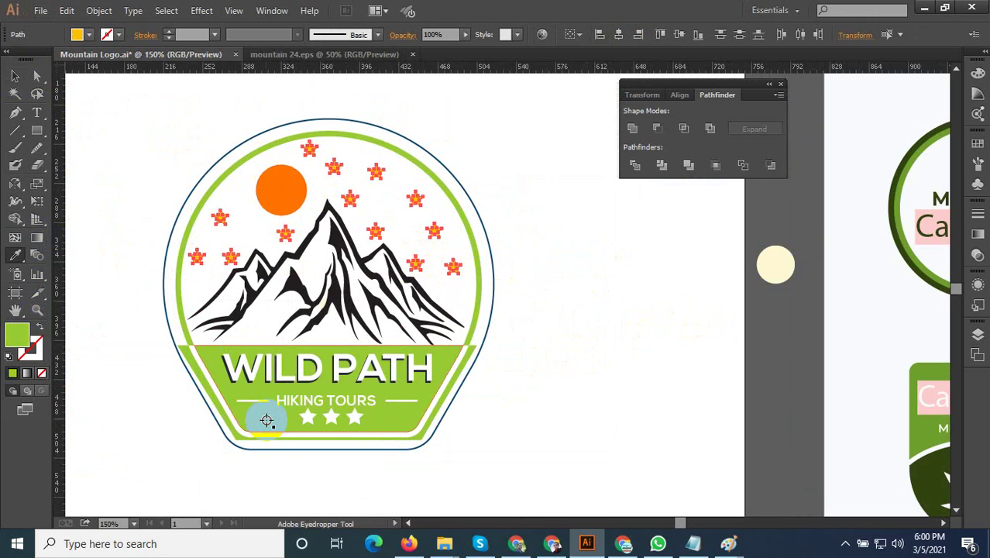
{"action": "left_click", "coordinate": [267, 420]}
{"action": "left_click", "coordinate": [576, 267]}
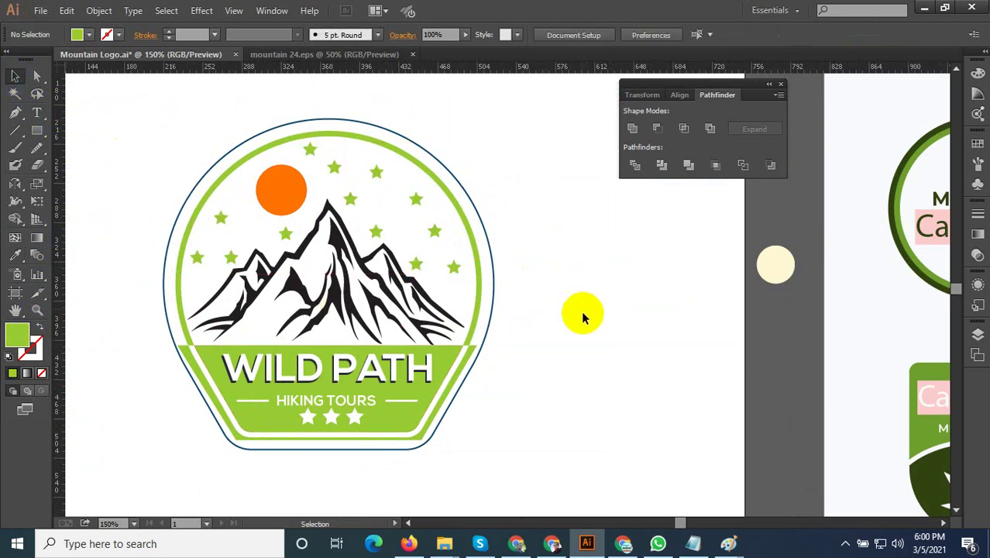
Select every part of the Wild Path logo and resize it by a corner handle
{"action": "scroll", "coordinate": [581, 325], "scroll_direction": "down", "scroll_amount": 1}
{"action": "scroll", "coordinate": [569, 356], "scroll_direction": "down", "scroll_amount": 1}
{"action": "scroll", "coordinate": [561, 374], "scroll_direction": "up", "scroll_amount": 2}
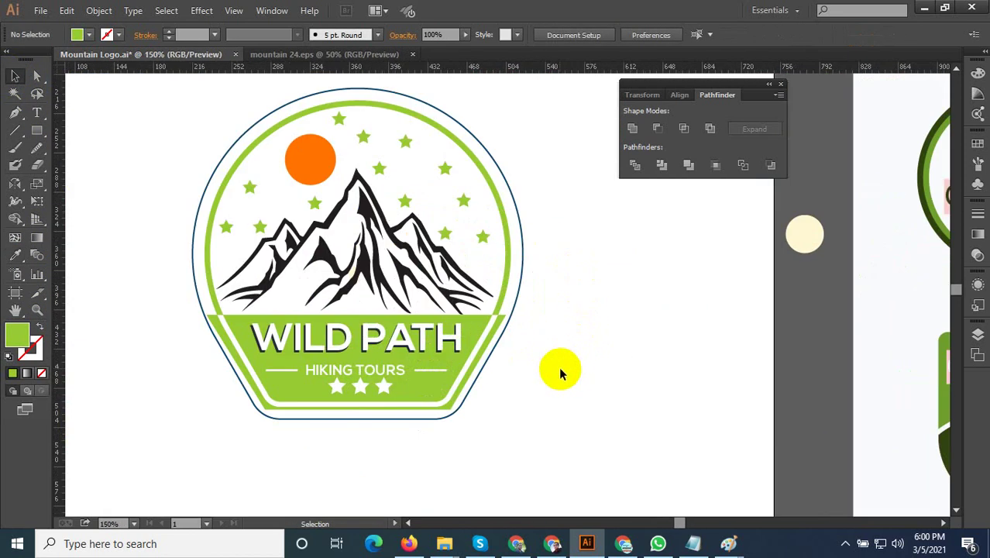
{"action": "scroll", "coordinate": [561, 373], "scroll_direction": "down", "scroll_amount": 2}
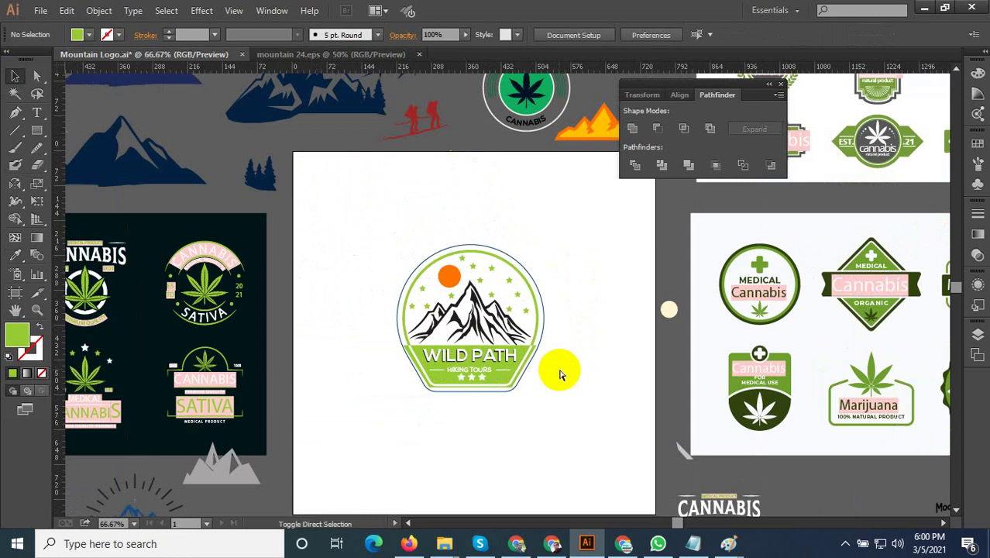
{"action": "left_click_drag", "start_coordinate": [561, 375], "coordinate": [536, 409]}
{"action": "scroll", "coordinate": [527, 387], "scroll_direction": "down", "scroll_amount": 1}
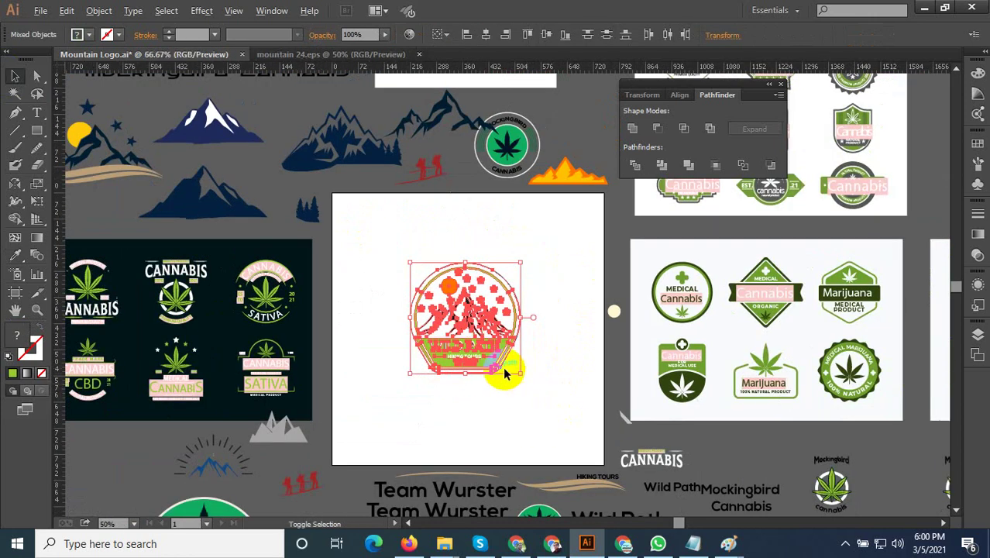
{"action": "scroll", "coordinate": [504, 374], "scroll_direction": "up", "scroll_amount": 2}
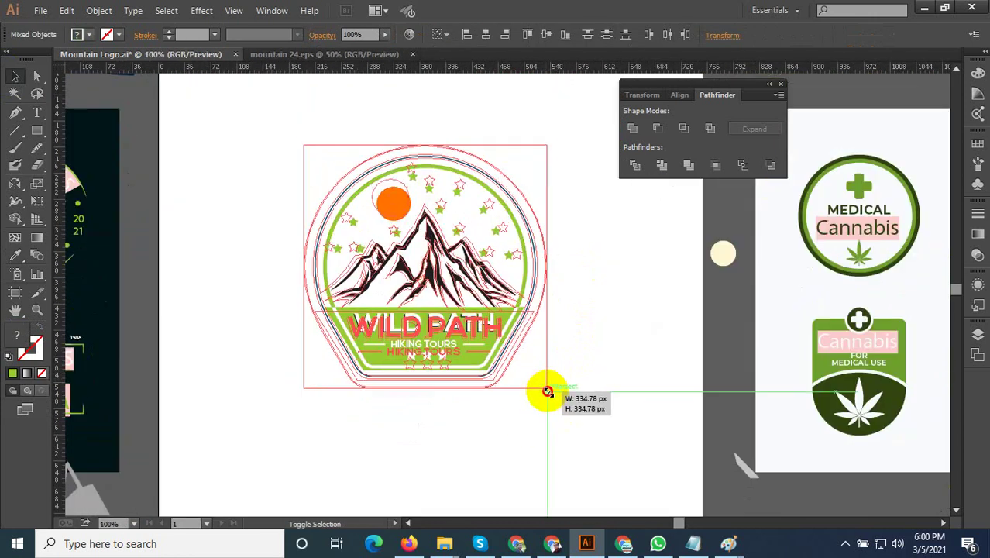
{"action": "mouse_move", "coordinate": [536, 379]}
{"action": "left_mouse_down"}
{"action": "mouse_move", "coordinate": [553, 411]}
{"action": "mouse_move", "coordinate": [550, 344]}
{"action": "left_mouse_up"}
{"action": "left_click", "coordinate": [572, 413]}
{"action": "scroll", "coordinate": [572, 412], "scroll_direction": "down", "scroll_amount": 2}
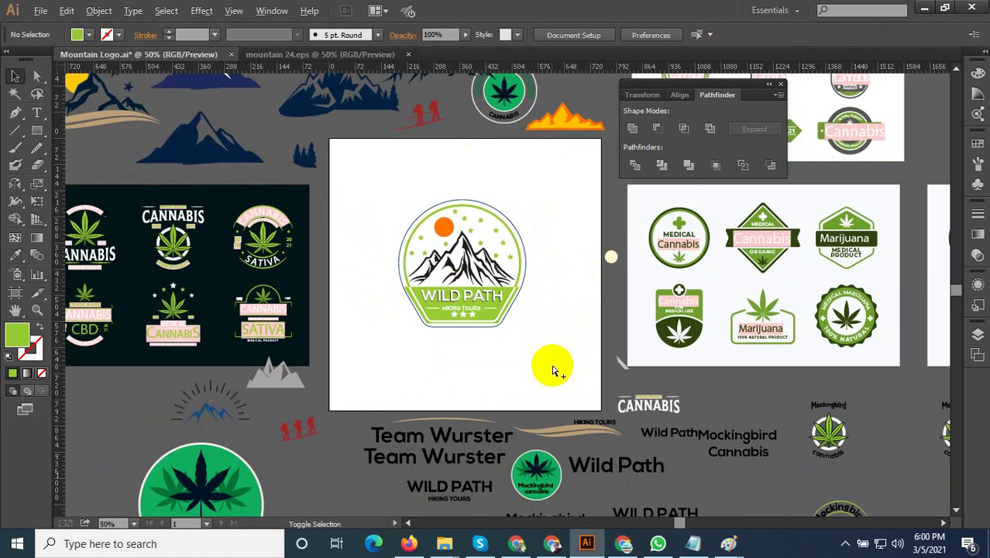
{"action": "key", "text": "ctrl+alt+shift+s"}
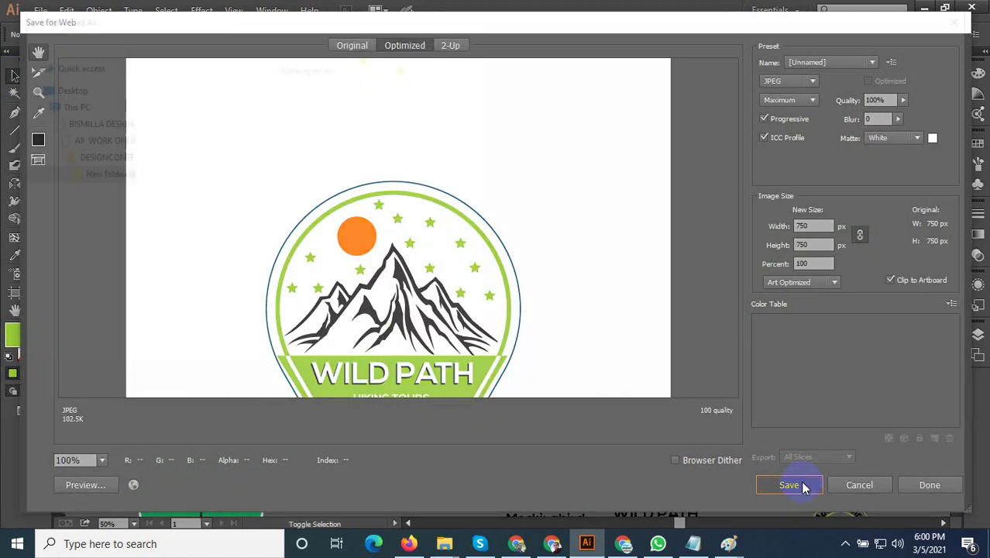
Export the badge for web as Mountain-Logo-10 into 'New folder (4)'
{"action": "left_click", "coordinate": [799, 481]}
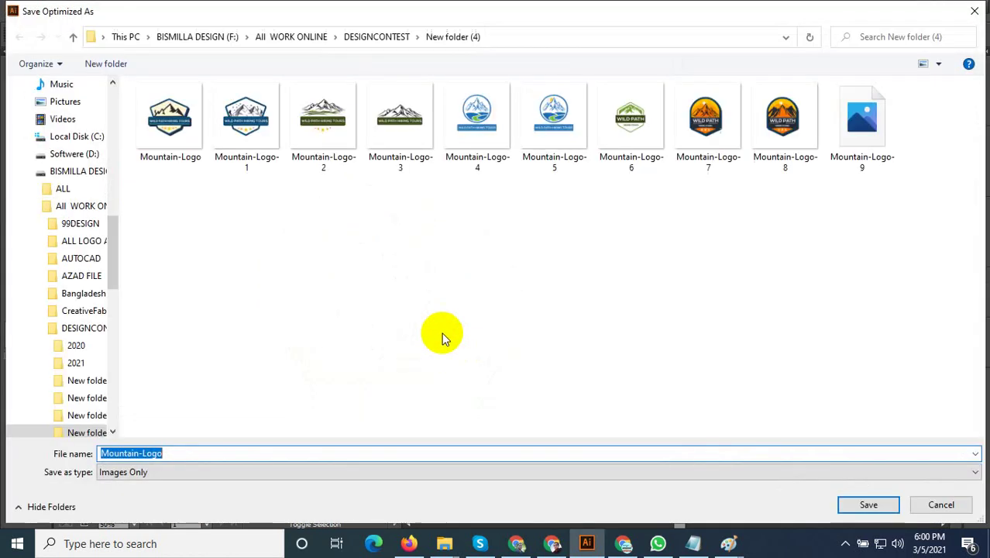
{"action": "left_click", "coordinate": [862, 123]}
{"action": "double_click", "coordinate": [197, 454]}
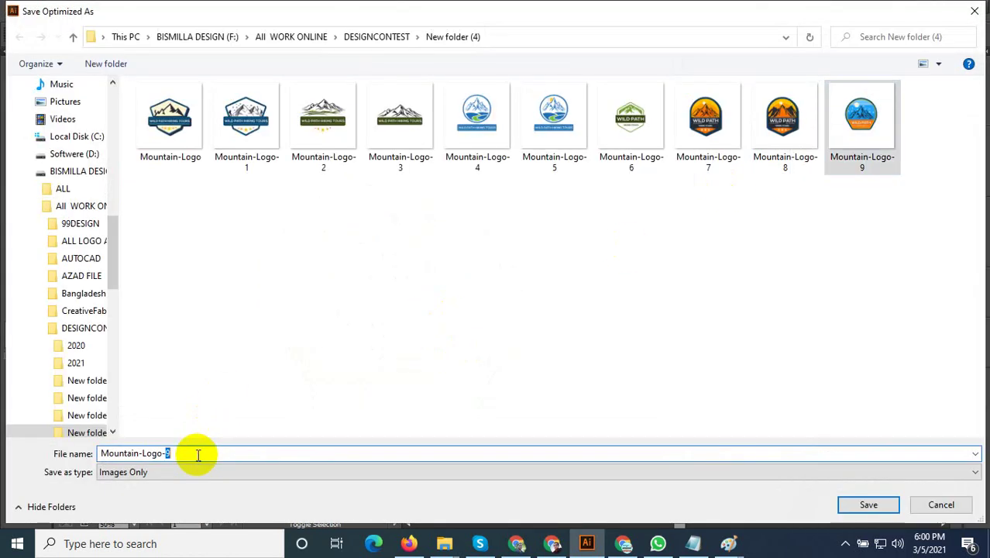
{"action": "triple_click", "coordinate": [197, 454]}
{"action": "type", "text": "0"}
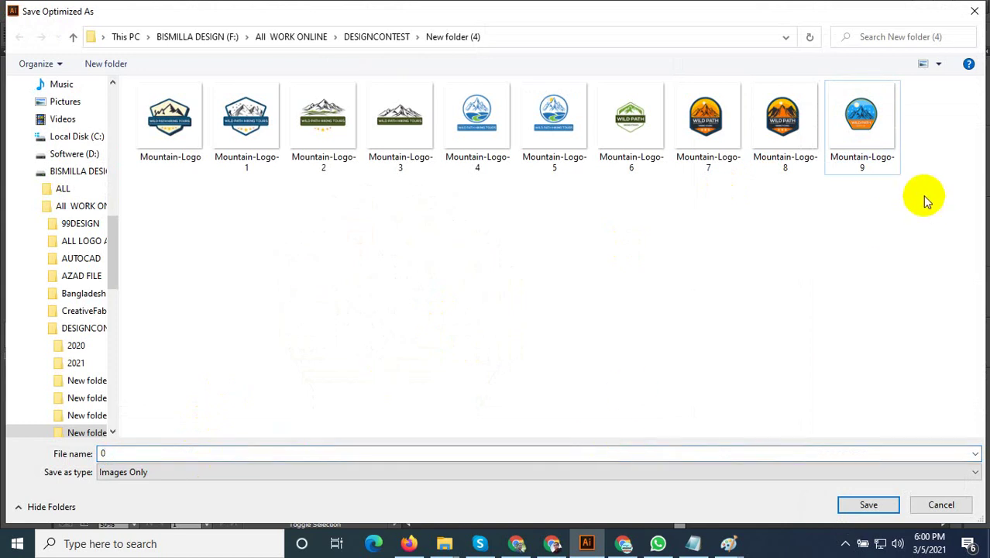
{"action": "right_click", "coordinate": [862, 116]}
{"action": "double_click", "coordinate": [188, 458]}
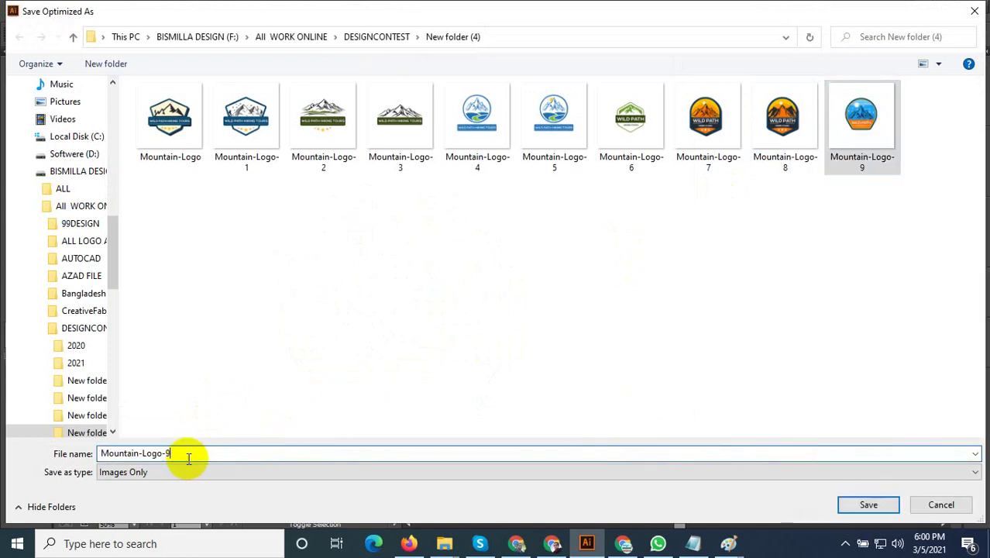
{"action": "type", "text": "1"}
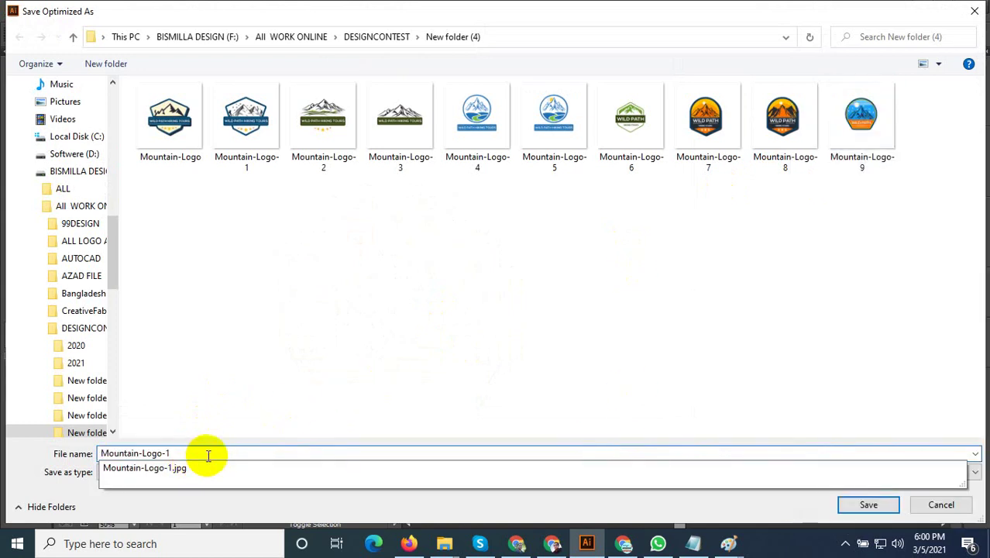
{"action": "type", "text": "0"}
{"action": "left_click", "coordinate": [334, 389]}
{"action": "left_click", "coordinate": [864, 507]}
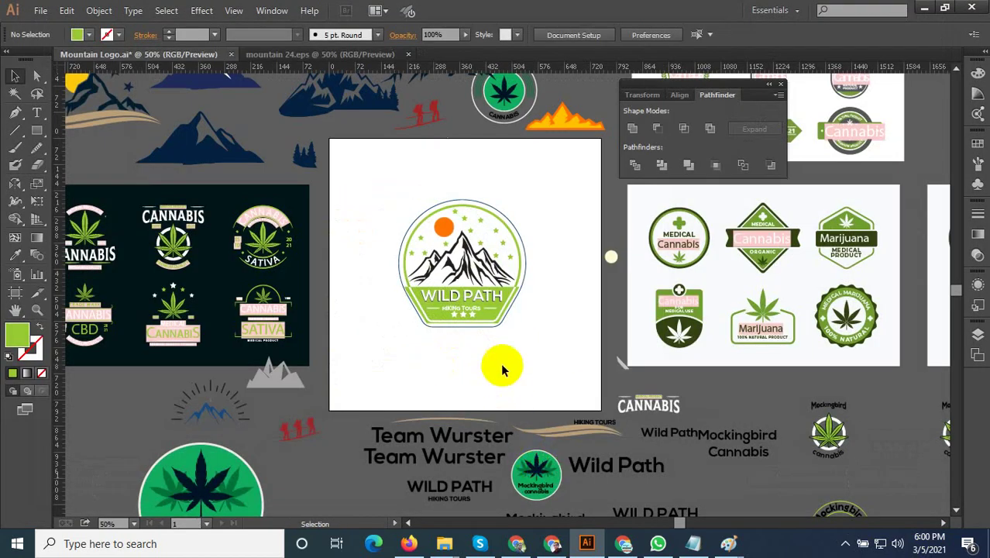
{"action": "scroll", "coordinate": [529, 346], "scroll_direction": "up", "scroll_amount": 1}
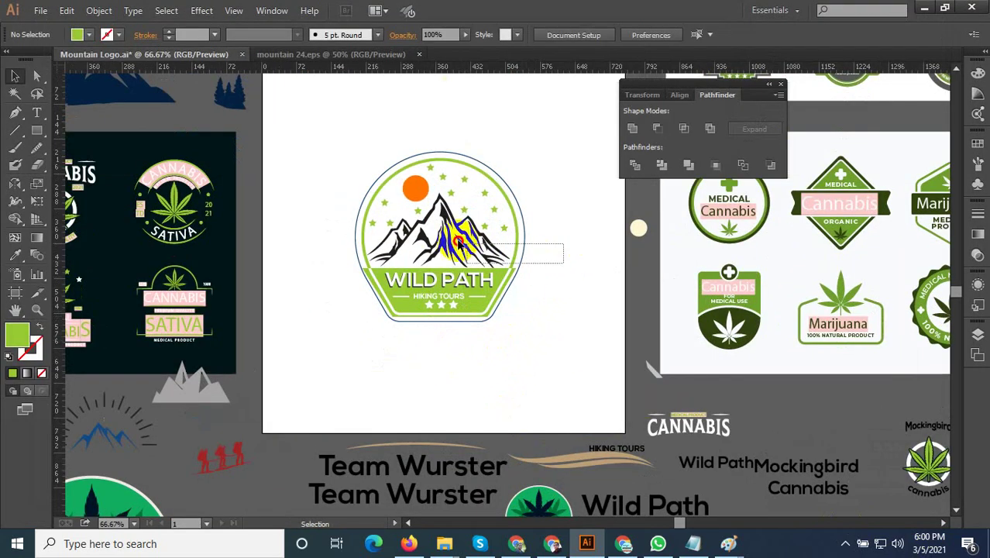
{"action": "left_click_drag", "start_coordinate": [460, 244], "coordinate": [336, 160]}
{"action": "left_click", "coordinate": [510, 354]}
{"action": "scroll", "coordinate": [475, 247], "scroll_direction": "up", "scroll_amount": 1}
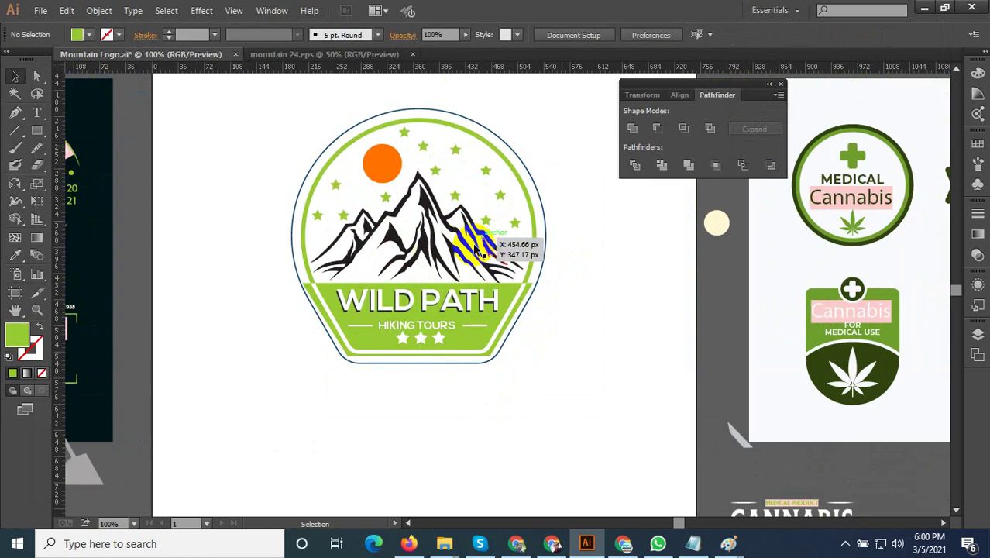
{"action": "scroll", "coordinate": [390, 314], "scroll_direction": "down", "scroll_amount": 1}
{"action": "scroll", "coordinate": [431, 312], "scroll_direction": "down", "scroll_amount": 2}
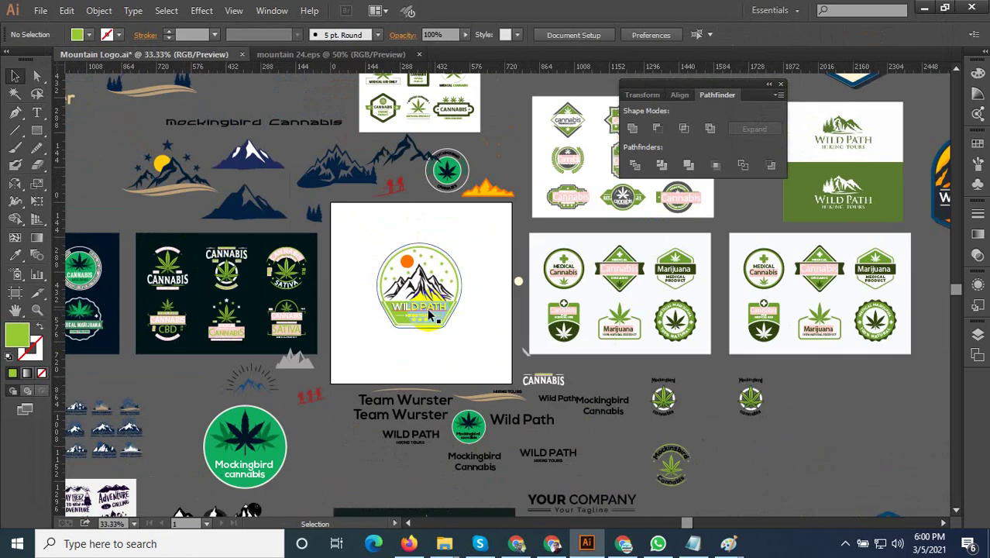
{"action": "scroll", "coordinate": [418, 306], "scroll_direction": "up", "scroll_amount": 2}
{"action": "left_click_drag", "start_coordinate": [408, 302], "coordinate": [500, 318]}
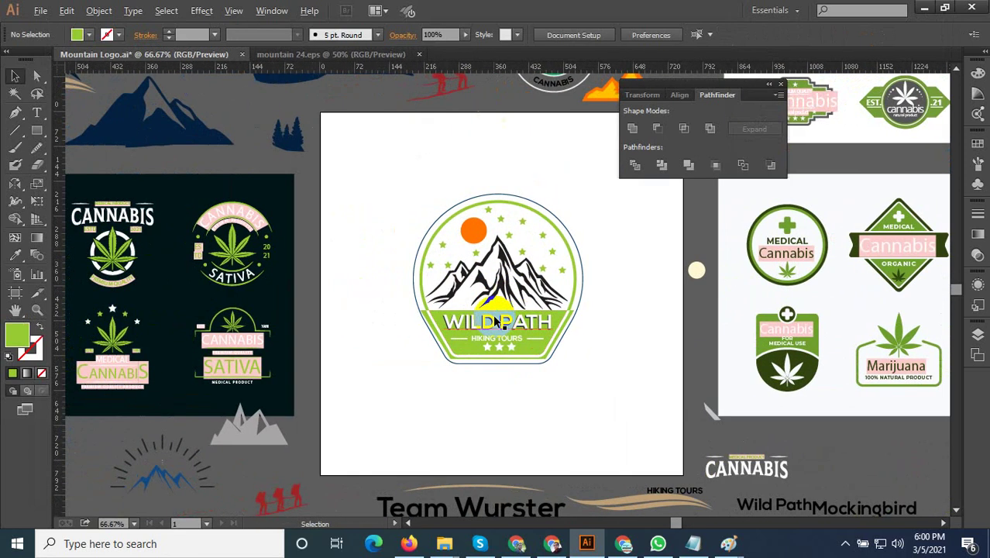
{"action": "scroll", "coordinate": [465, 314], "scroll_direction": "down", "scroll_amount": 1}
{"action": "left_click", "coordinate": [443, 261]}
{"action": "left_click_drag", "start_coordinate": [443, 262], "coordinate": [493, 312]}
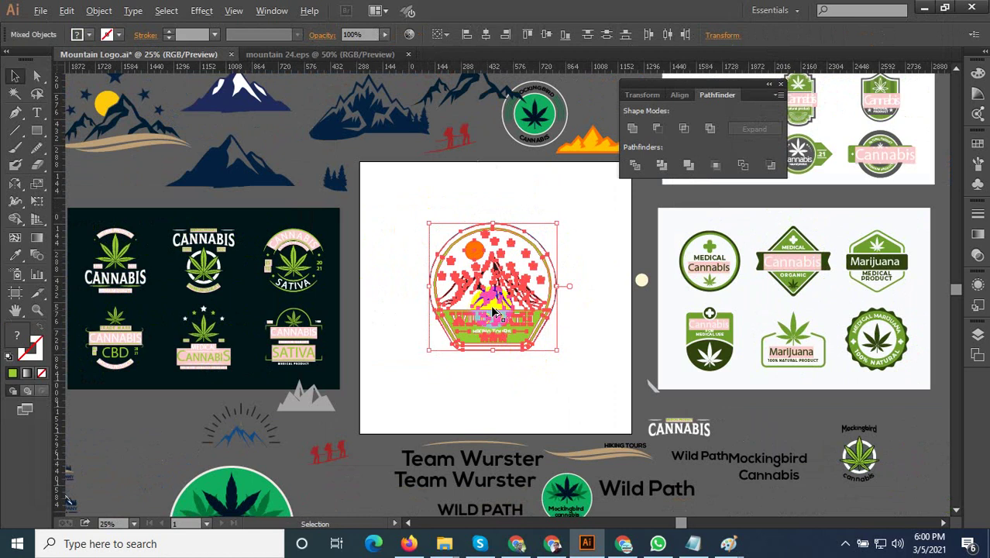
{"action": "scroll", "coordinate": [653, 385], "scroll_direction": "down", "scroll_amount": 2}
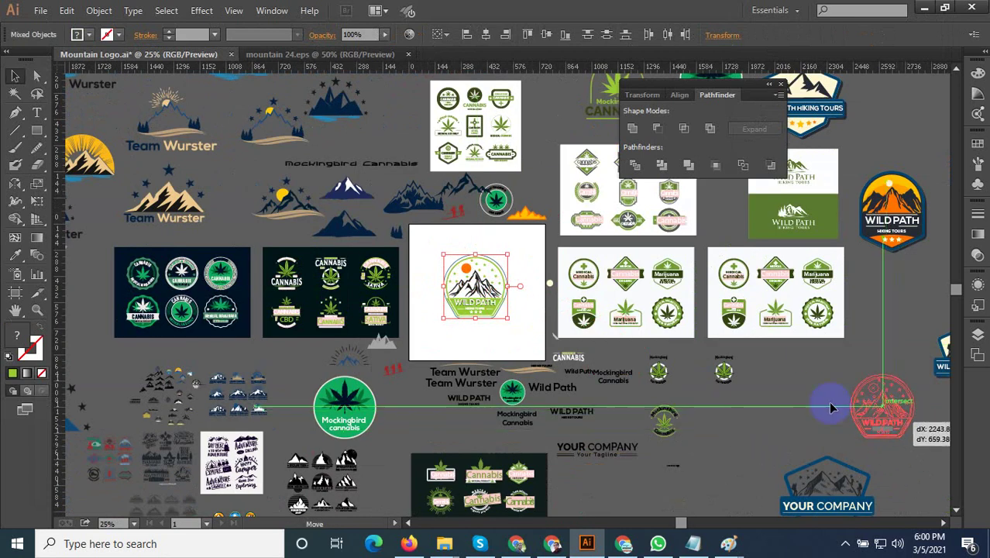
{"action": "left_click_drag", "start_coordinate": [894, 420], "coordinate": [724, 384]}
{"action": "left_click", "coordinate": [520, 378]}
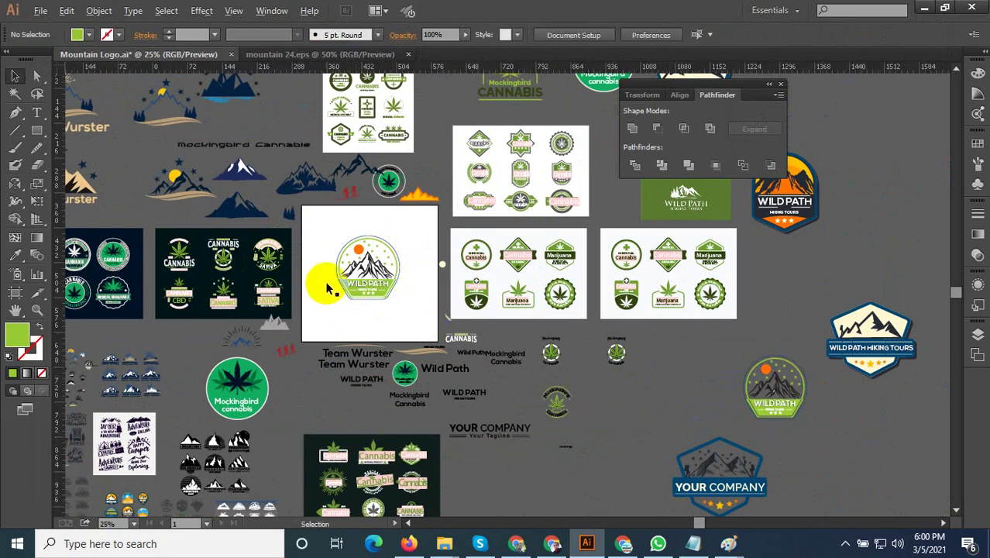
{"action": "scroll", "coordinate": [326, 281], "scroll_direction": "up", "scroll_amount": 5}
{"action": "scroll", "coordinate": [501, 329], "scroll_direction": "down", "scroll_amount": 2}
Select the mountain's left and central highlight shapes inside the mountain group
{"action": "scroll", "coordinate": [532, 327], "scroll_direction": "up", "scroll_amount": 1}
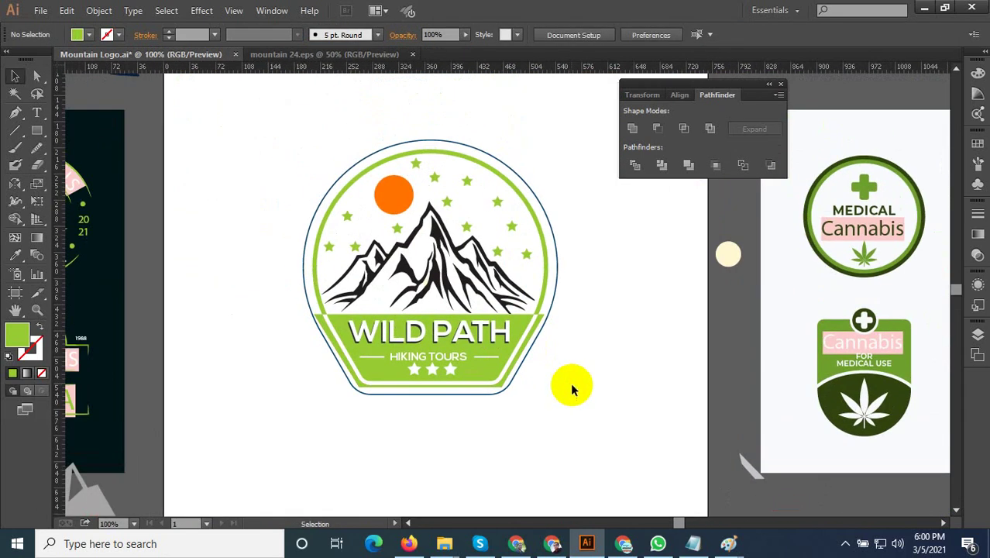
{"action": "left_click", "coordinate": [430, 272]}
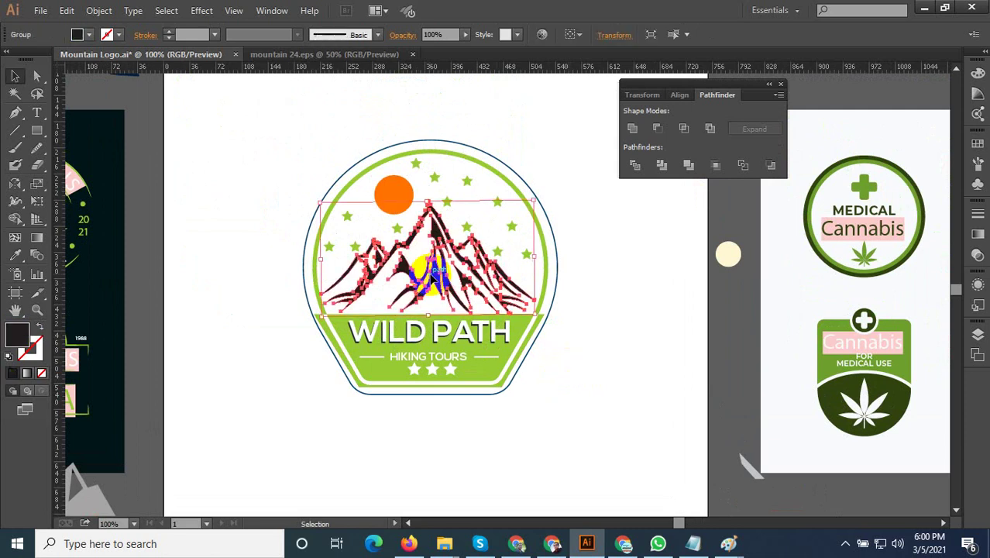
{"action": "scroll", "coordinate": [409, 292], "scroll_direction": "up", "scroll_amount": 2}
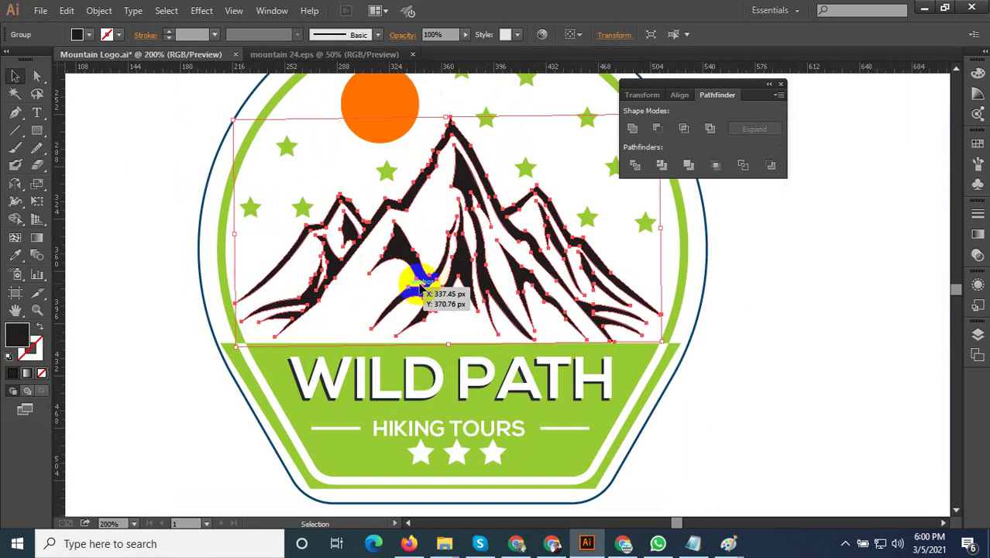
{"action": "double_click", "coordinate": [430, 276]}
{"action": "left_click", "coordinate": [484, 275]}
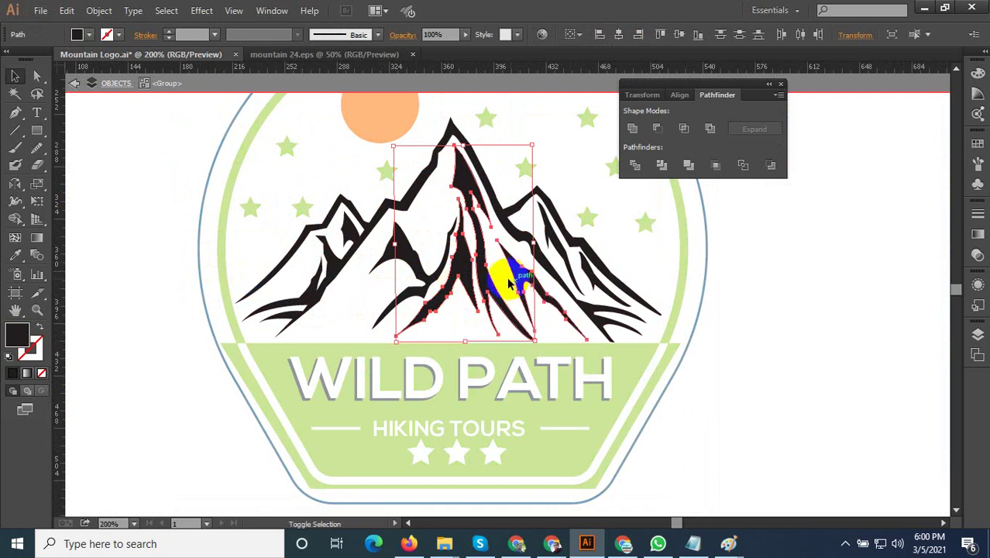
{"action": "key", "text": "Escape"}
{"action": "left_click", "coordinate": [402, 262]}
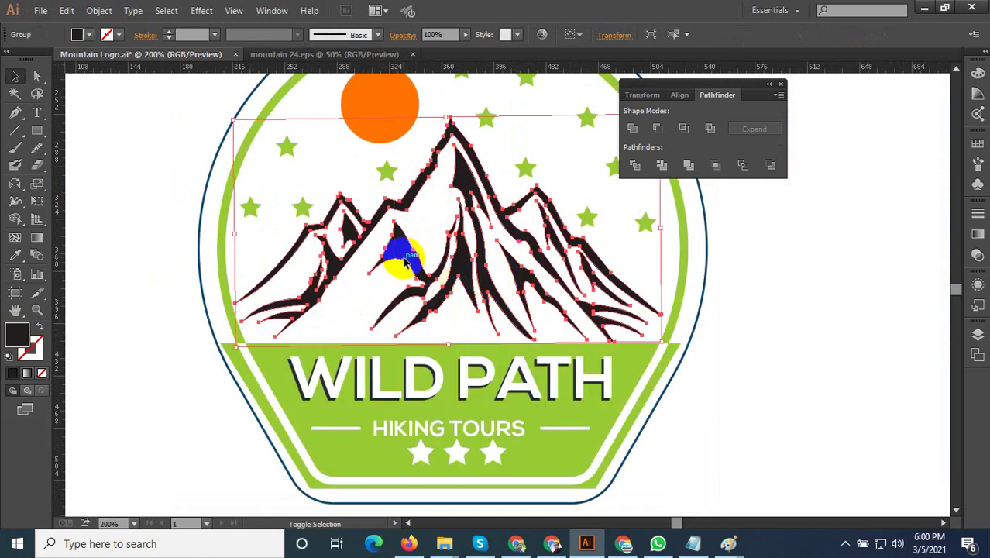
{"action": "double_click", "coordinate": [403, 262]}
{"action": "left_click", "coordinate": [399, 256]}
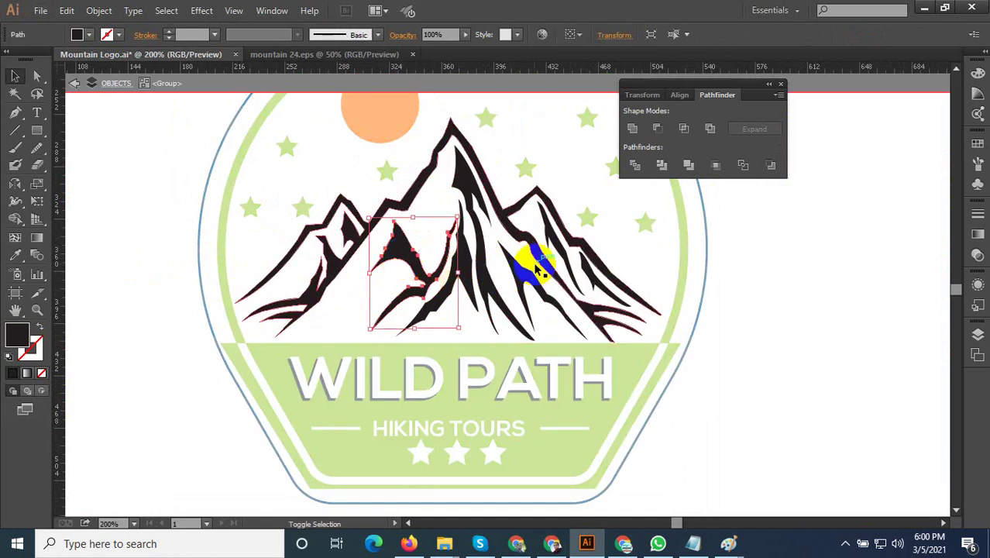
{"action": "left_click", "coordinate": [427, 292]}
{"action": "left_click", "coordinate": [425, 277], "text": "shift"}
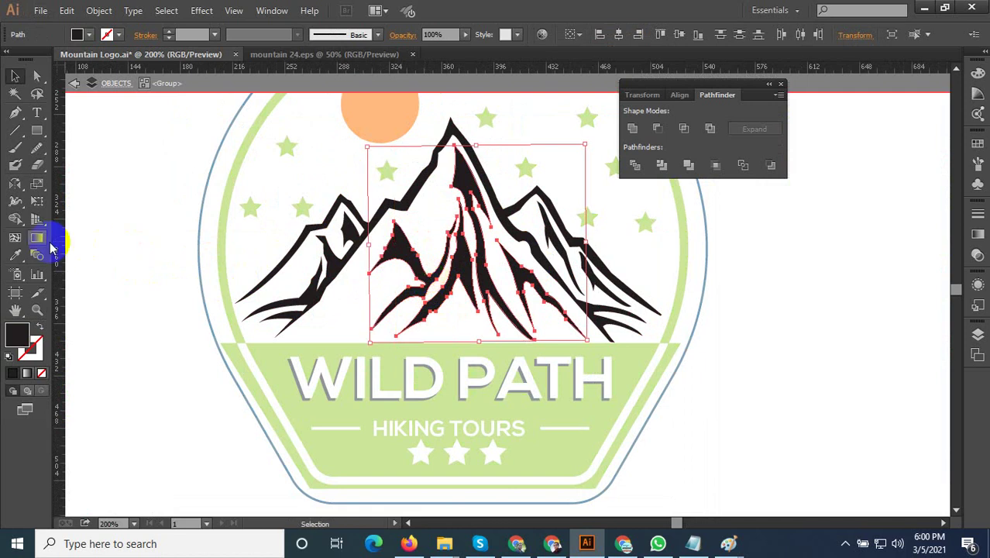
Fill the mountain highlights with the badge's green using the Eyedropper
{"action": "left_click", "coordinate": [15, 254]}
{"action": "scroll", "coordinate": [438, 354], "scroll_direction": "down", "scroll_amount": 5}
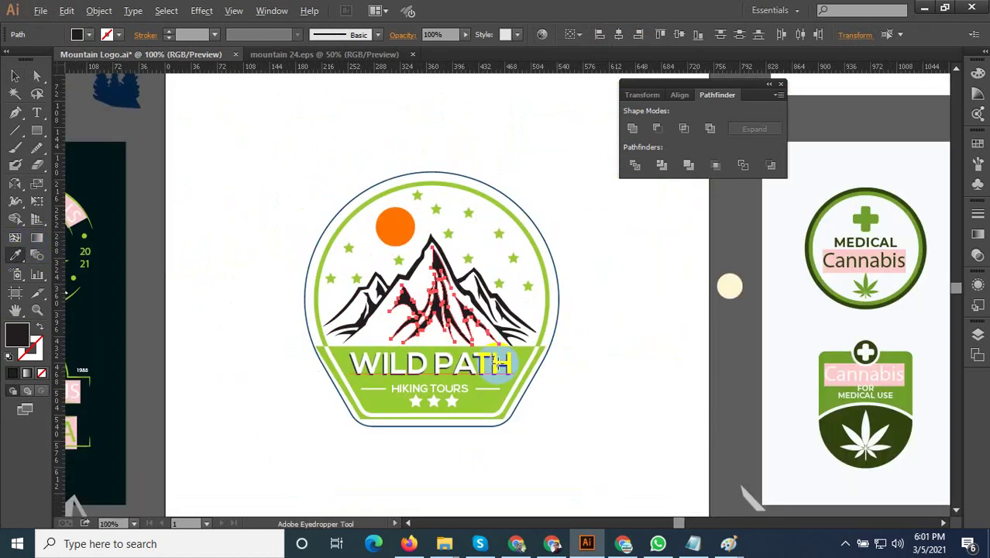
{"action": "scroll", "coordinate": [308, 380], "scroll_direction": "up", "scroll_amount": 1}
{"action": "scroll", "coordinate": [318, 384], "scroll_direction": "down", "scroll_amount": 1}
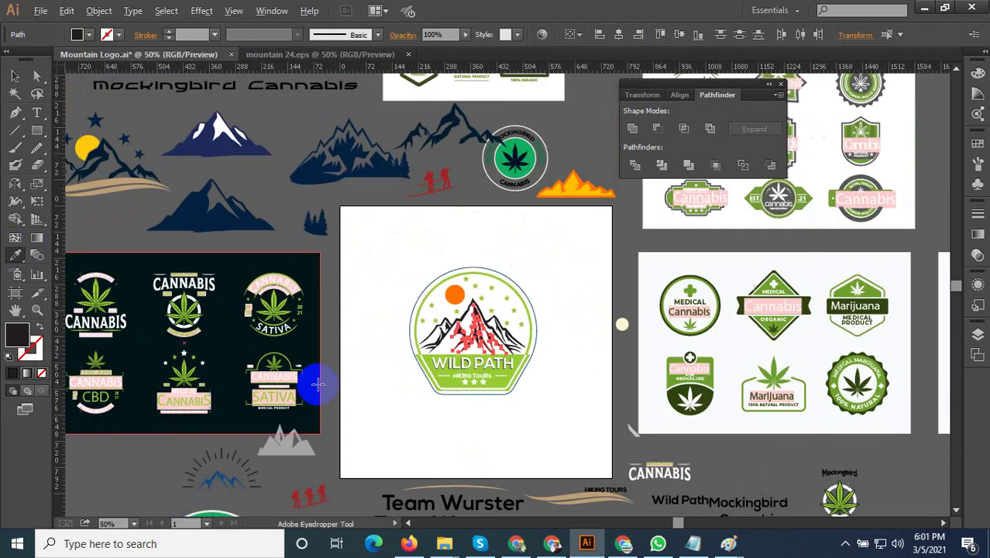
{"action": "scroll", "coordinate": [496, 325], "scroll_direction": "up", "scroll_amount": 2}
{"action": "scroll", "coordinate": [496, 325], "scroll_direction": "right", "scroll_amount": 3}
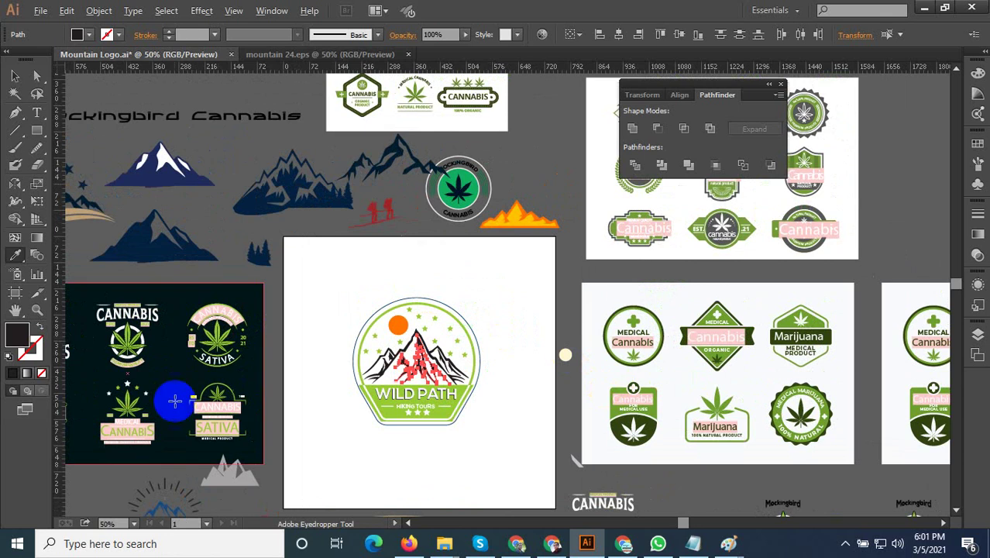
{"action": "scroll", "coordinate": [230, 371], "scroll_direction": "up", "scroll_amount": 3}
{"action": "left_click", "coordinate": [200, 304]}
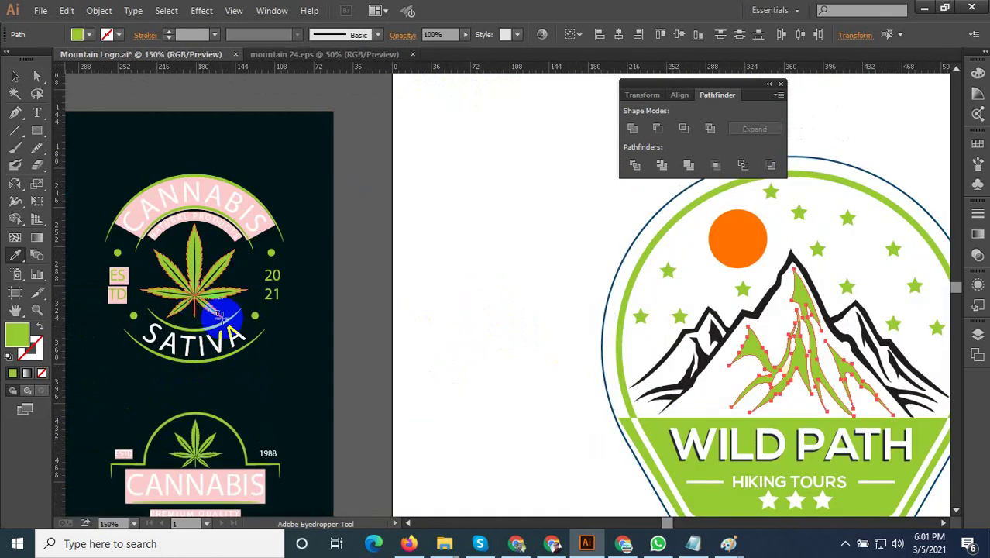
{"action": "scroll", "coordinate": [331, 325], "scroll_direction": "down", "scroll_amount": 2}
Group the green mountain highlight shapes together and recentre the view on the logo
{"action": "key", "text": "v"}
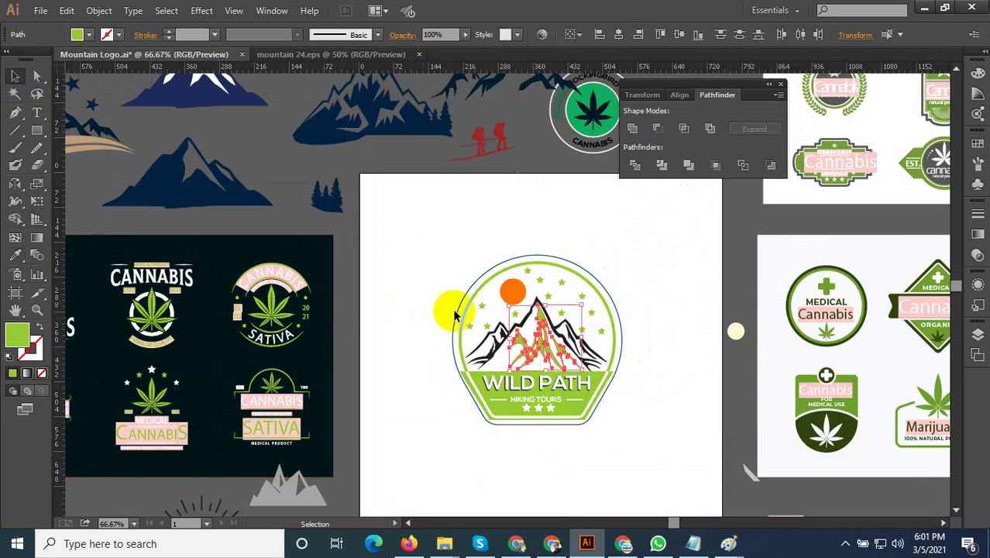
{"action": "left_click", "coordinate": [487, 317]}
{"action": "right_click", "coordinate": [557, 361]}
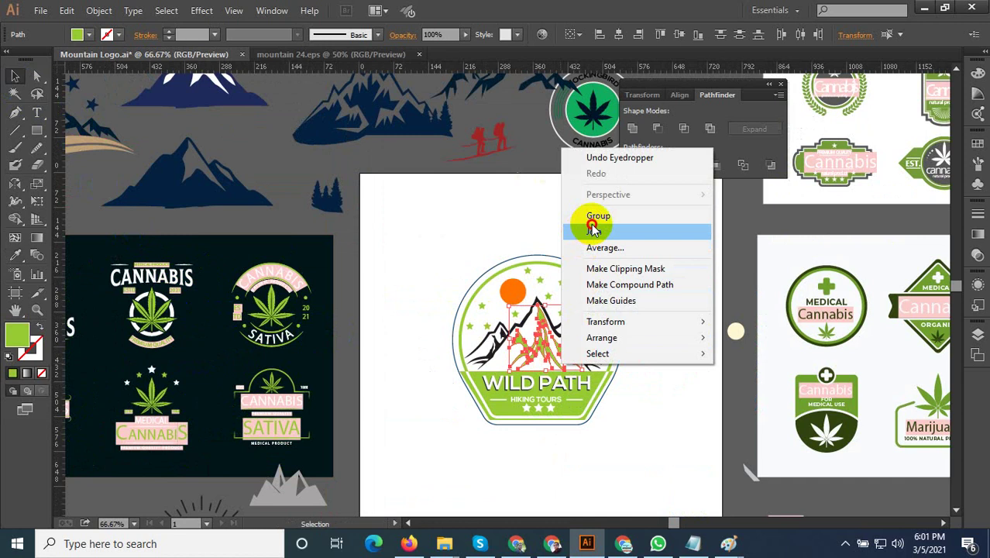
{"action": "left_click", "coordinate": [596, 217]}
{"action": "left_click", "coordinate": [670, 453]}
{"action": "scroll", "coordinate": [670, 454], "scroll_direction": "up", "scroll_amount": 1}
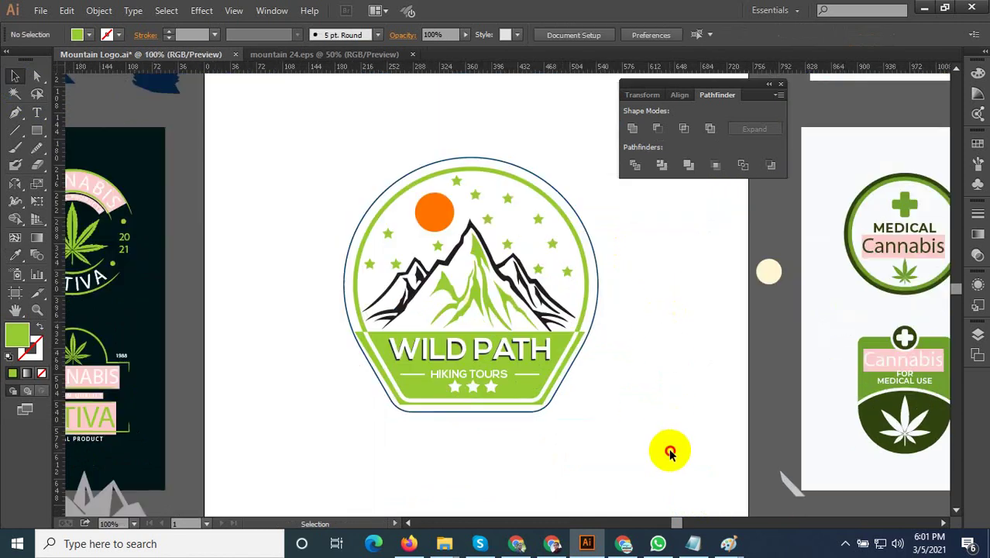
{"action": "scroll", "coordinate": [514, 338], "scroll_direction": "up", "scroll_amount": 2}
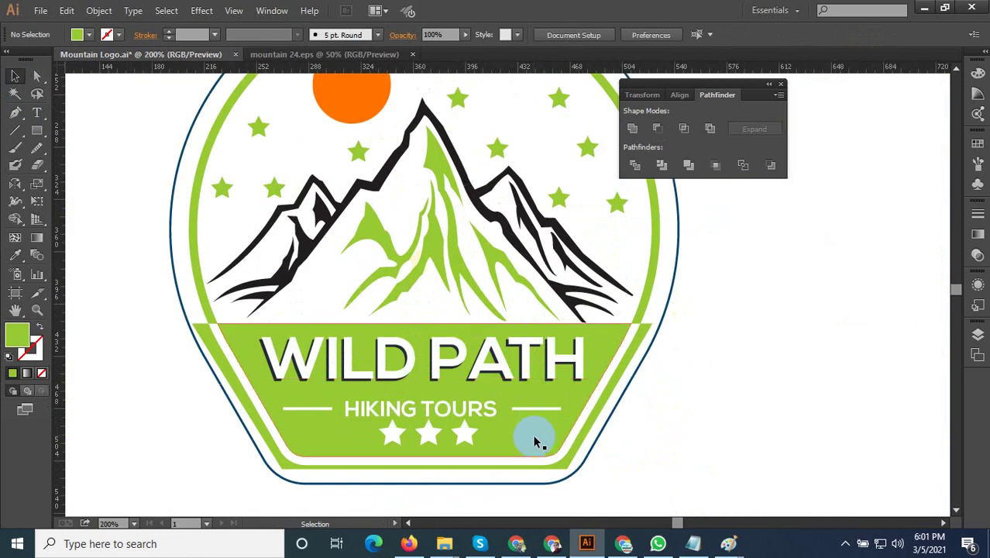
{"action": "scroll", "coordinate": [533, 443], "scroll_direction": "down", "scroll_amount": 2}
{"action": "scroll", "coordinate": [602, 454], "scroll_direction": "down", "scroll_amount": 2}
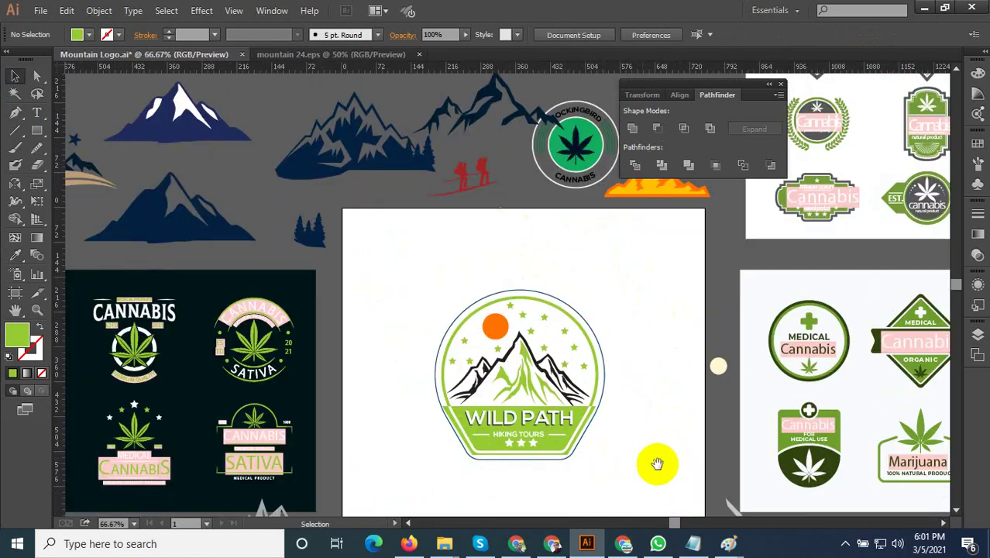
{"action": "scroll", "coordinate": [601, 398], "scroll_direction": "up", "scroll_amount": 1}
{"action": "scroll", "coordinate": [577, 422], "scroll_direction": "up", "scroll_amount": 1}
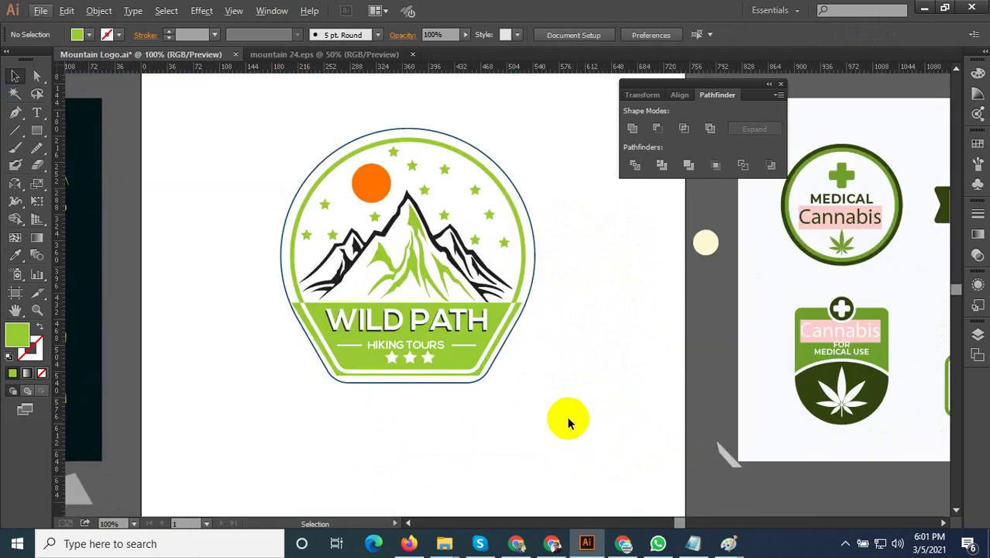
{"action": "scroll", "coordinate": [567, 422], "scroll_direction": "down", "scroll_amount": 1}
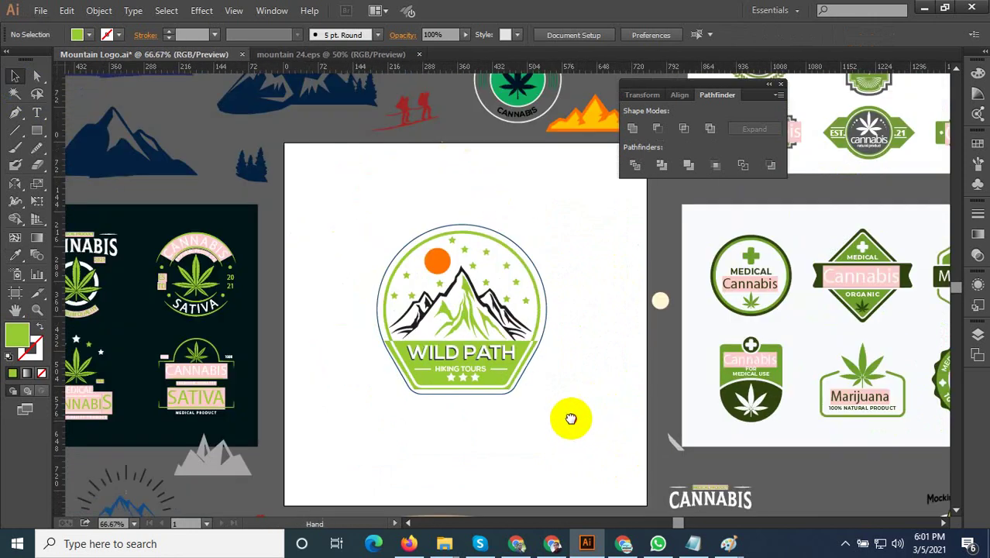
{"action": "left_click_drag", "start_coordinate": [571, 418], "coordinate": [541, 420]}
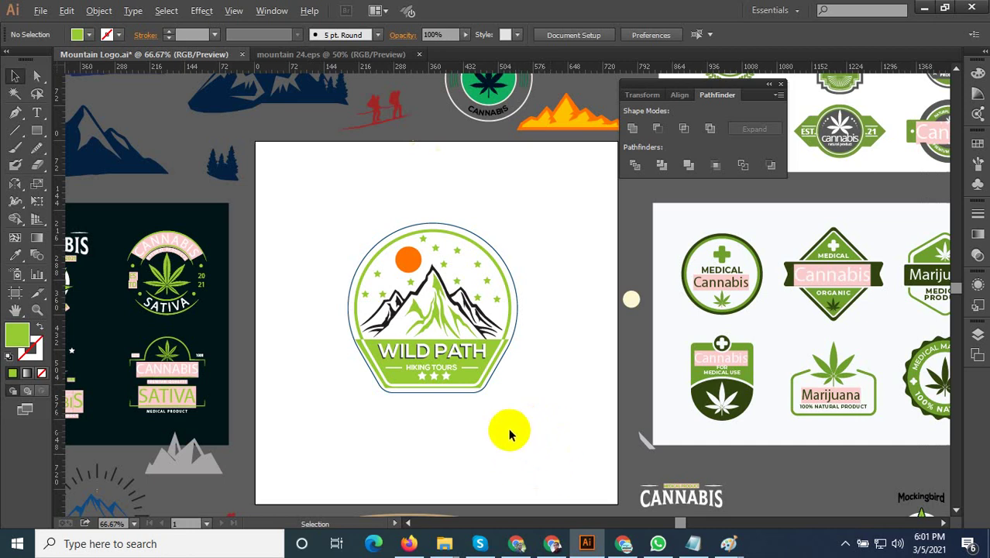
{"action": "scroll", "coordinate": [415, 224], "scroll_direction": "up", "scroll_amount": 1}
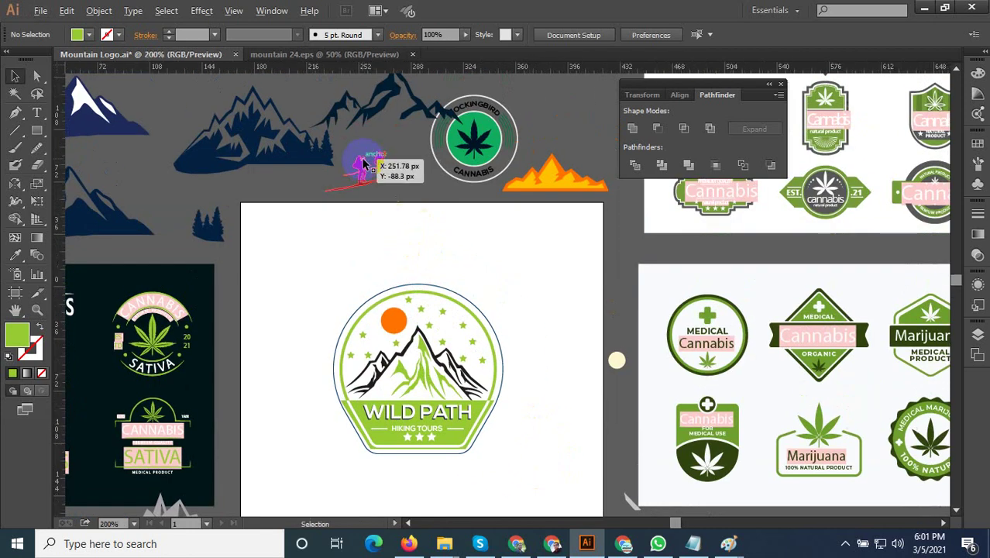
Move the red hiker silhouettes onto the mountain's left slope in the logo
{"action": "scroll", "coordinate": [364, 158], "scroll_direction": "up", "scroll_amount": 5}
{"action": "scroll", "coordinate": [430, 267], "scroll_direction": "down", "scroll_amount": 5}
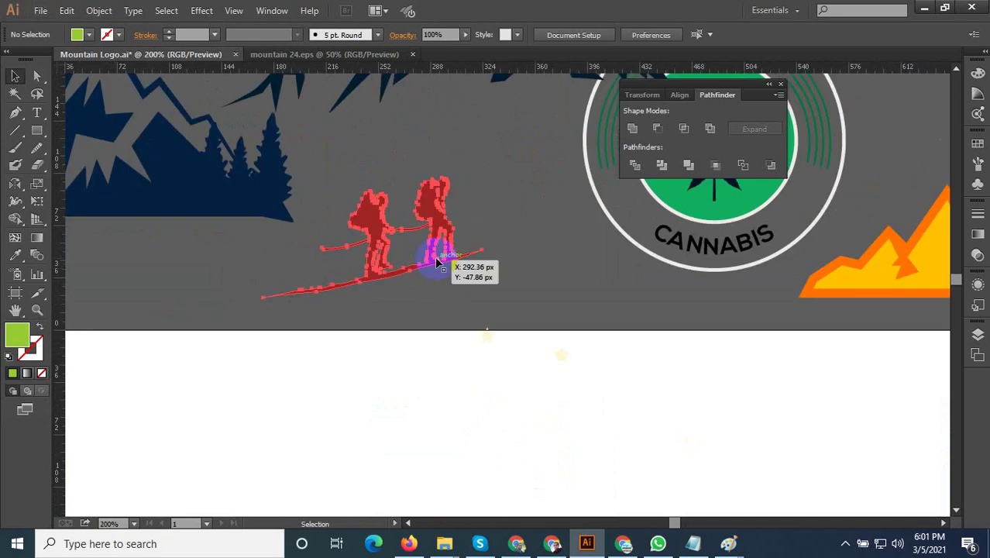
{"action": "left_click", "coordinate": [438, 240]}
{"action": "scroll", "coordinate": [439, 240], "scroll_direction": "down", "scroll_amount": 5}
{"action": "scroll", "coordinate": [408, 376], "scroll_direction": "down", "scroll_amount": 3}
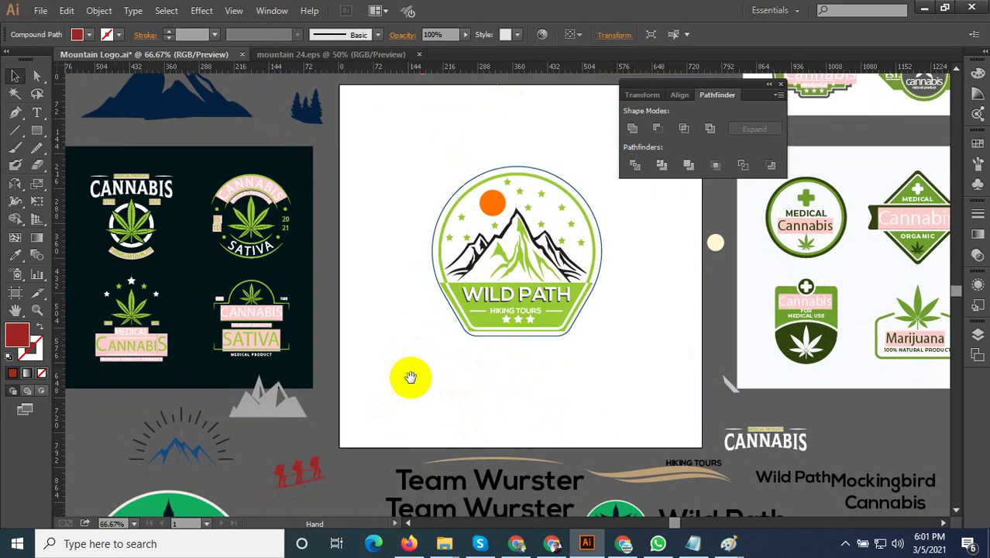
{"action": "scroll", "coordinate": [421, 329], "scroll_direction": "up", "scroll_amount": 1}
{"action": "scroll", "coordinate": [421, 329], "scroll_direction": "up", "scroll_amount": 3}
{"action": "scroll", "coordinate": [457, 230], "scroll_direction": "up", "scroll_amount": 2}
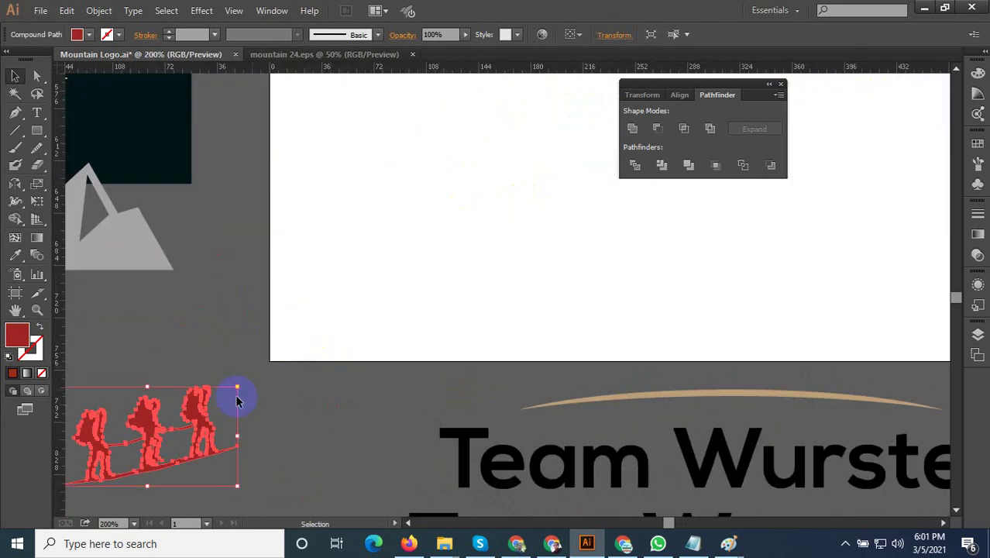
{"action": "mouse_move", "coordinate": [236, 398]}
{"action": "left_mouse_down"}
{"action": "mouse_move", "coordinate": [286, 324]}
{"action": "mouse_move", "coordinate": [463, 281]}
{"action": "left_mouse_up"}
{"action": "scroll", "coordinate": [324, 398], "scroll_direction": "down", "scroll_amount": 2}
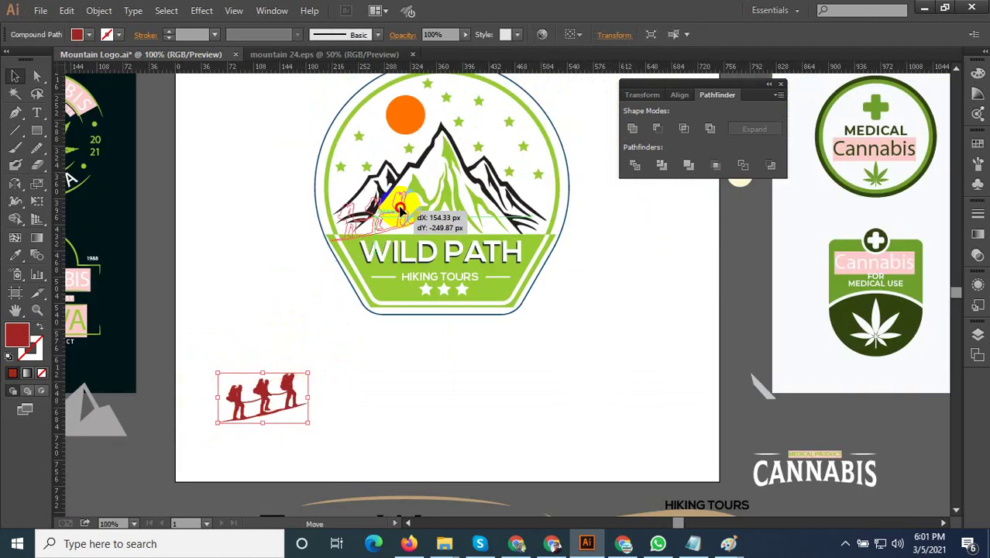
{"action": "left_click_drag", "start_coordinate": [293, 402], "coordinate": [397, 159]}
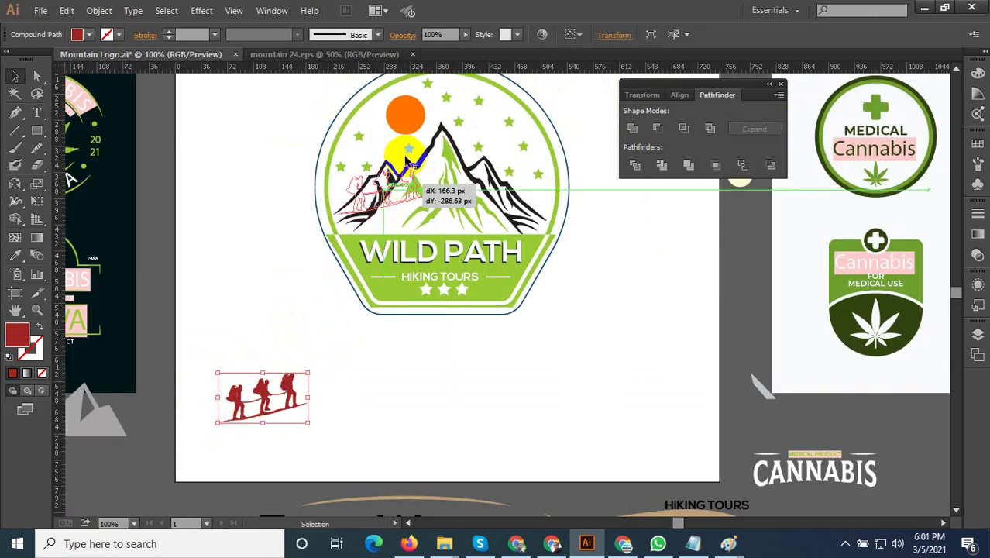
{"action": "scroll", "coordinate": [398, 158], "scroll_direction": "up", "scroll_amount": 2}
{"action": "mouse_move", "coordinate": [409, 197]}
{"action": "left_mouse_down"}
{"action": "mouse_move", "coordinate": [465, 272]}
{"action": "mouse_move", "coordinate": [440, 177]}
{"action": "mouse_move", "coordinate": [387, 214]}
{"action": "left_mouse_up"}
Shrink the hiker group and tilt it to match the ridge slope
{"action": "scroll", "coordinate": [386, 214], "scroll_direction": "up", "scroll_amount": 1}
{"action": "mouse_move", "coordinate": [448, 328]}
{"action": "left_mouse_down"}
{"action": "mouse_move", "coordinate": [344, 335]}
{"action": "mouse_move", "coordinate": [338, 348]}
{"action": "left_mouse_up"}
{"action": "scroll", "coordinate": [451, 325], "scroll_direction": "up", "scroll_amount": 1}
{"action": "scroll", "coordinate": [337, 348], "scroll_direction": "up", "scroll_amount": 3}
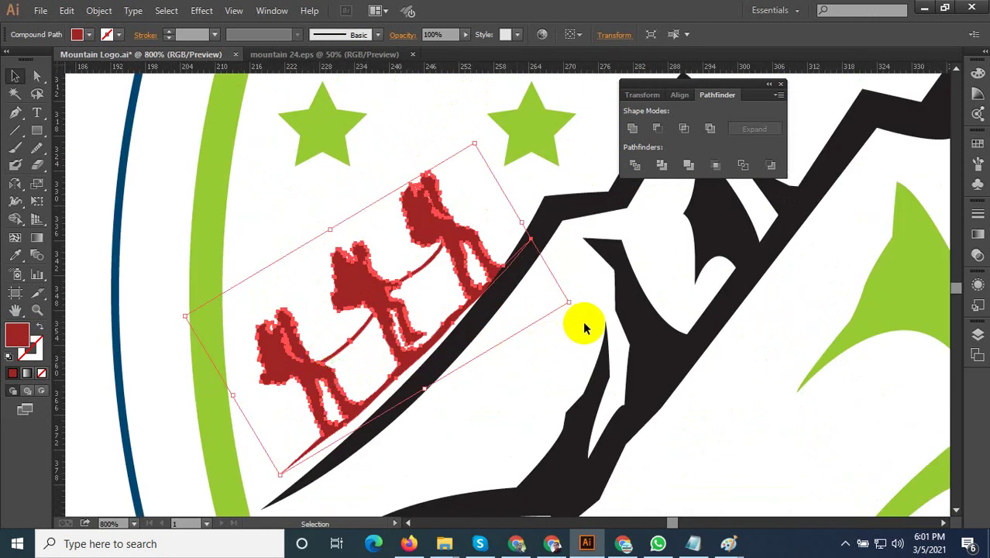
{"action": "mouse_move", "coordinate": [569, 301]}
{"action": "left_mouse_down"}
{"action": "mouse_move", "coordinate": [567, 290]}
{"action": "mouse_move", "coordinate": [548, 295]}
{"action": "left_mouse_up"}
{"action": "left_click_drag", "start_coordinate": [459, 271], "coordinate": [498, 291]}
Fine-tune the hikers' size, tilt and width along the left ridge
{"action": "scroll", "coordinate": [492, 298], "scroll_direction": "up", "scroll_amount": 1}
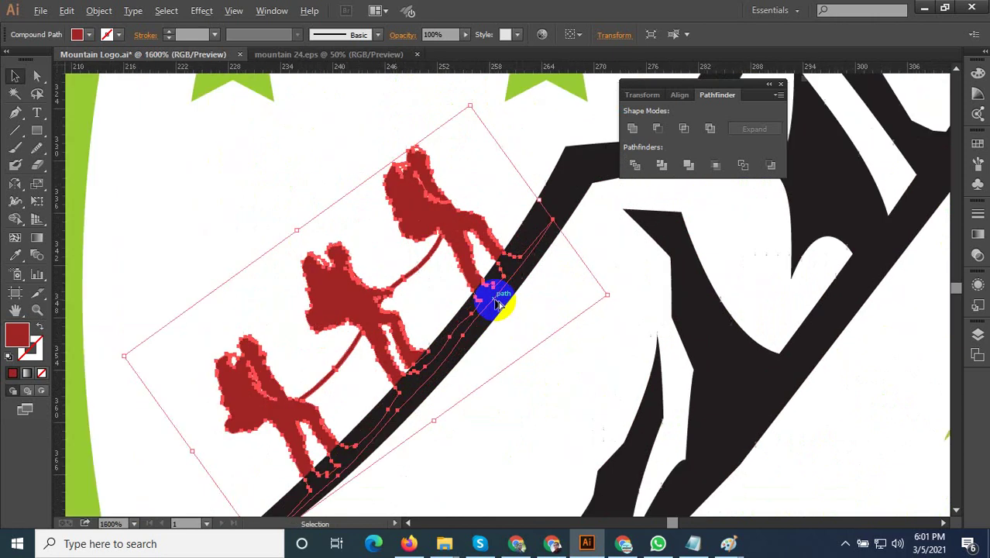
{"action": "scroll", "coordinate": [508, 302], "scroll_direction": "up", "scroll_amount": 1}
{"action": "scroll", "coordinate": [507, 288], "scroll_direction": "down", "scroll_amount": 3}
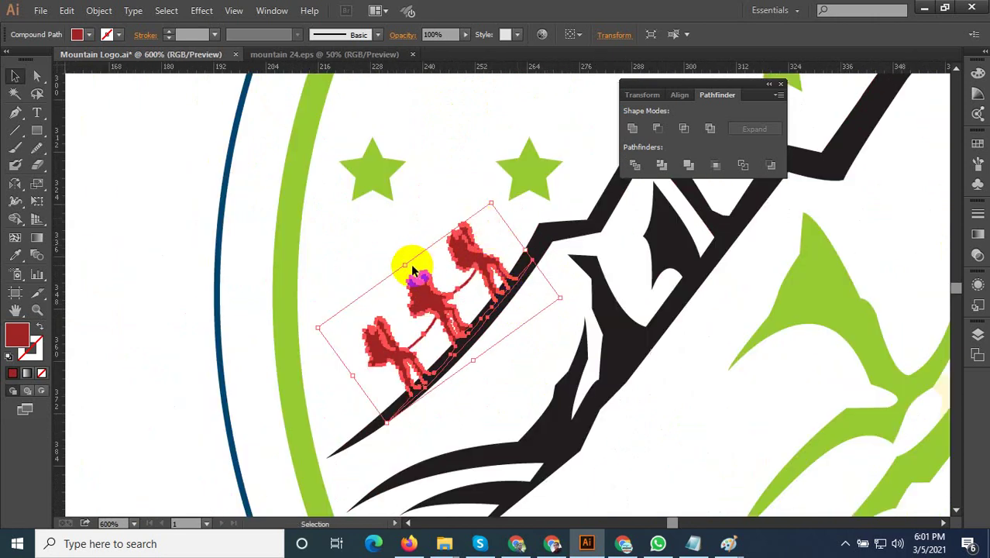
{"action": "left_click_drag", "start_coordinate": [404, 266], "coordinate": [388, 243]}
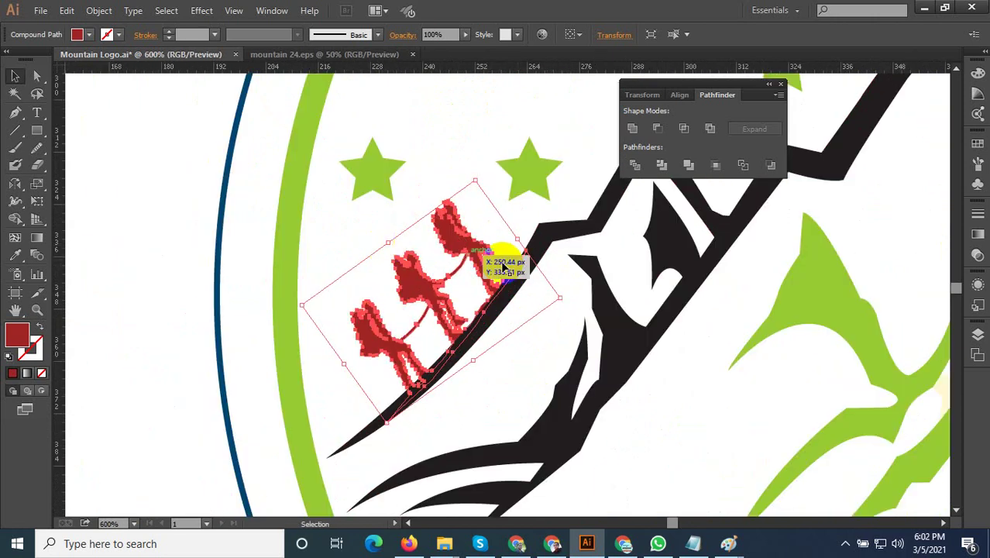
{"action": "scroll", "coordinate": [617, 318], "scroll_direction": "up", "scroll_amount": 1}
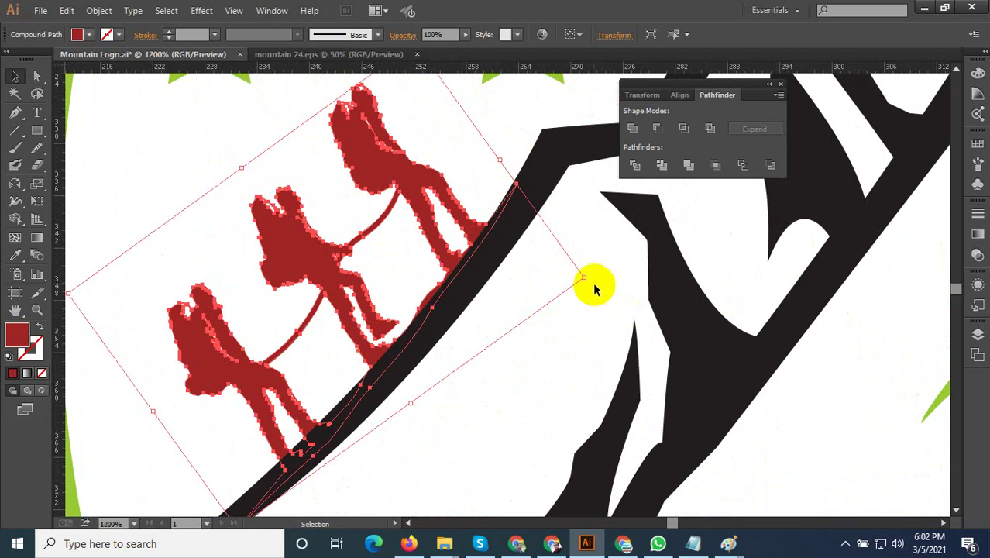
{"action": "left_click_drag", "start_coordinate": [591, 283], "coordinate": [590, 294]}
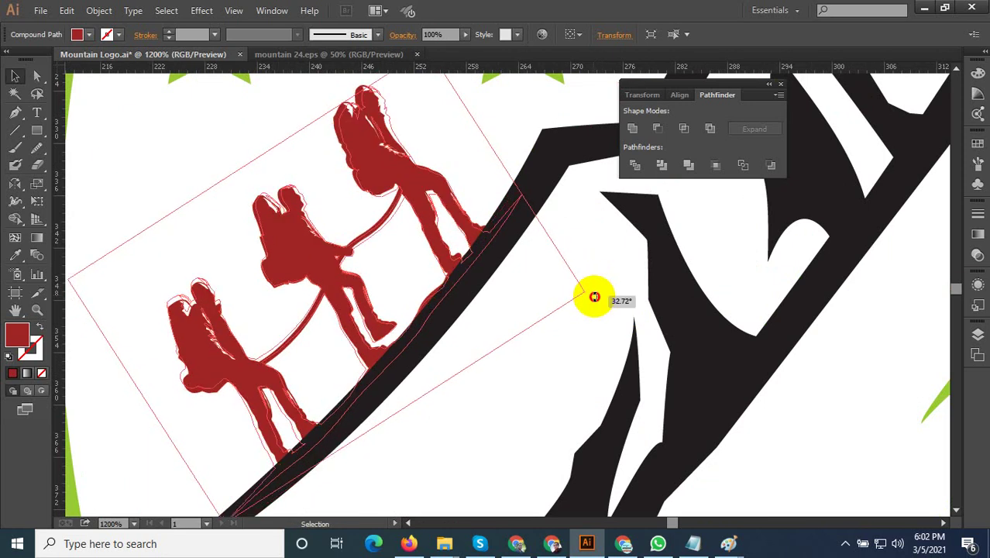
{"action": "scroll", "coordinate": [524, 306], "scroll_direction": "down", "scroll_amount": 1}
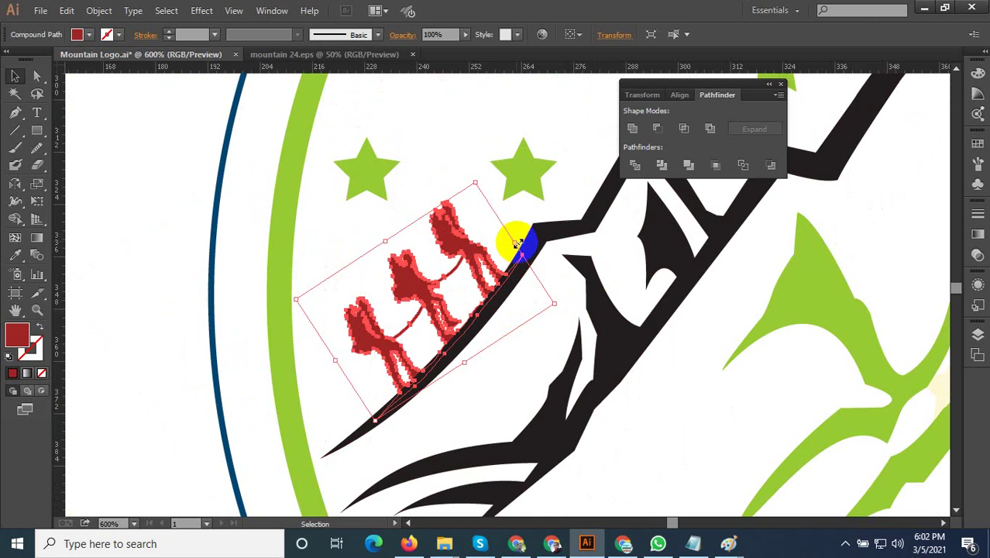
{"action": "left_click_drag", "start_coordinate": [519, 239], "coordinate": [530, 206]}
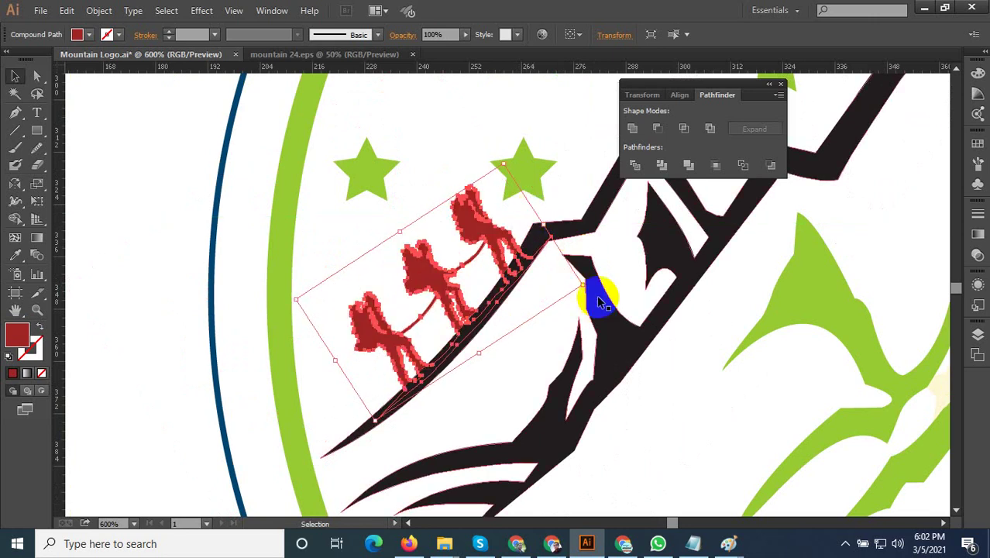
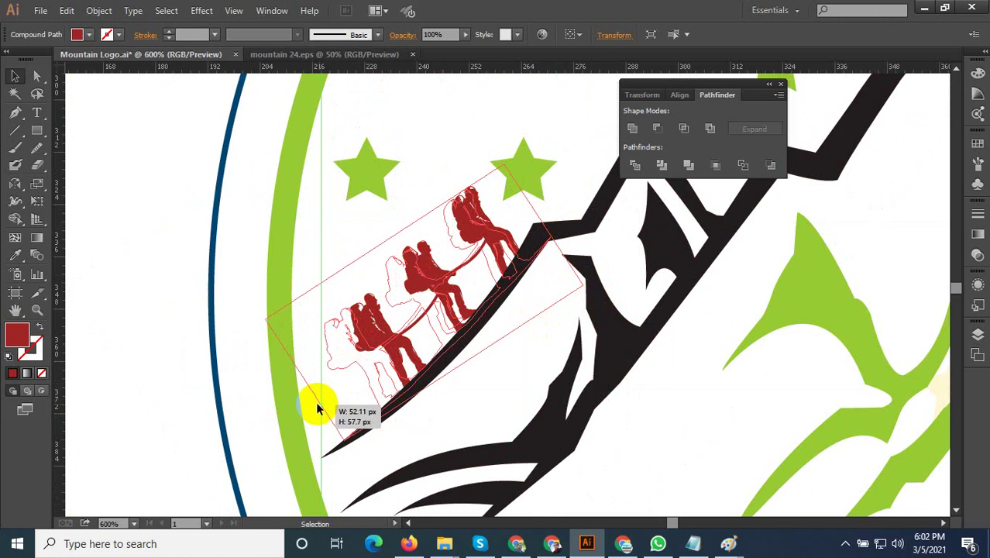
Widen the climbers group and rotate it to follow the mountain's left slope
{"action": "left_click_drag", "start_coordinate": [335, 358], "coordinate": [323, 409]}
{"action": "scroll", "coordinate": [596, 307], "scroll_direction": "up", "scroll_amount": 2}
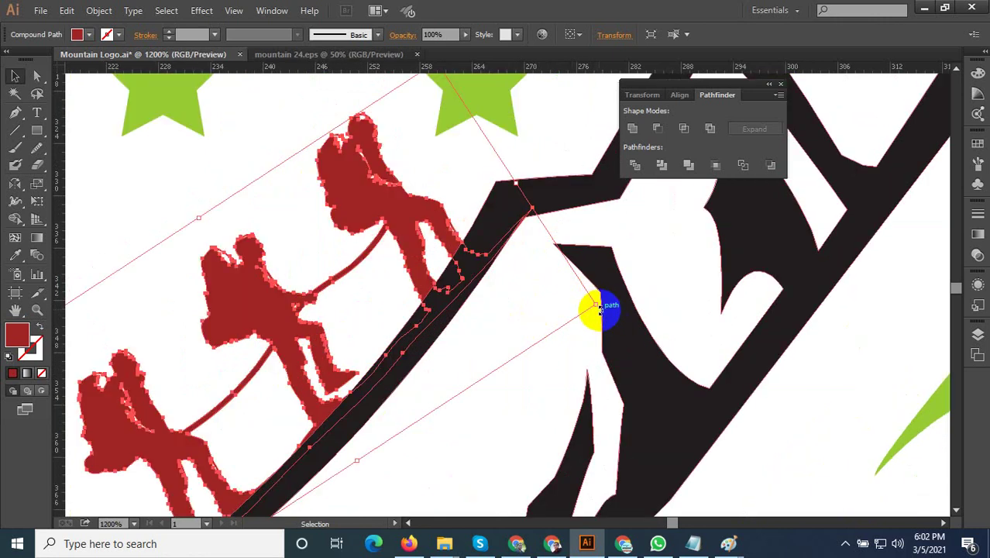
{"action": "left_click_drag", "start_coordinate": [601, 308], "coordinate": [593, 296]}
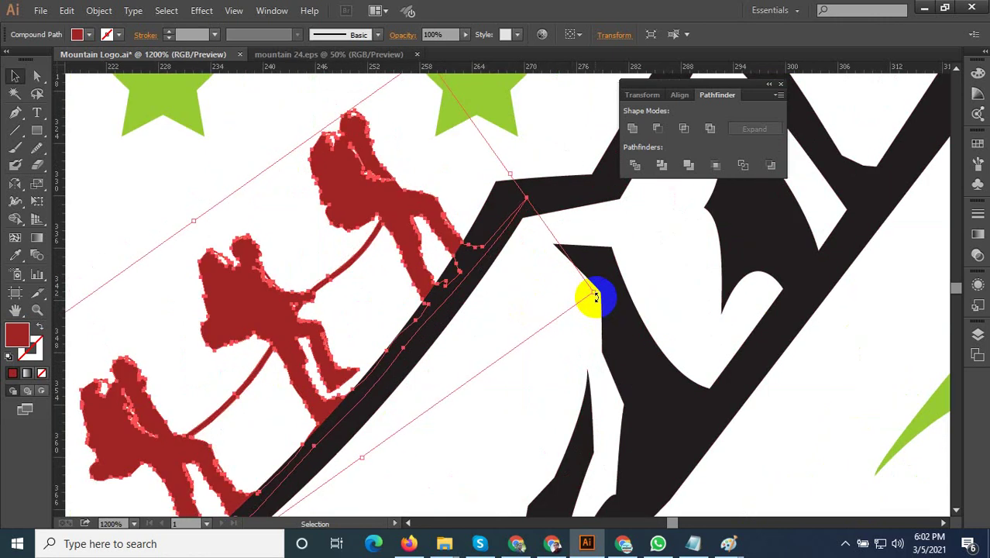
{"action": "scroll", "coordinate": [593, 298], "scroll_direction": "down", "scroll_amount": 1}
{"action": "scroll", "coordinate": [567, 316], "scroll_direction": "down", "scroll_amount": 1}
{"action": "scroll", "coordinate": [425, 382], "scroll_direction": "up", "scroll_amount": 2}
Nudge the climbers up and left until they sit on the slope edge
{"action": "left_click_drag", "start_coordinate": [379, 404], "coordinate": [378, 401]}
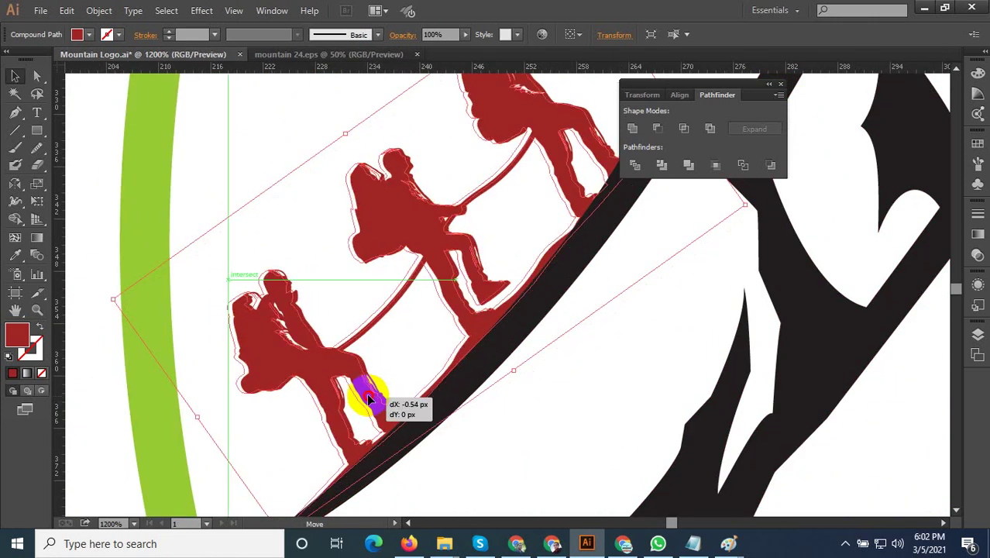
{"action": "left_click_drag", "start_coordinate": [377, 402], "coordinate": [366, 399]}
{"action": "scroll", "coordinate": [488, 403], "scroll_direction": "down", "scroll_amount": 2}
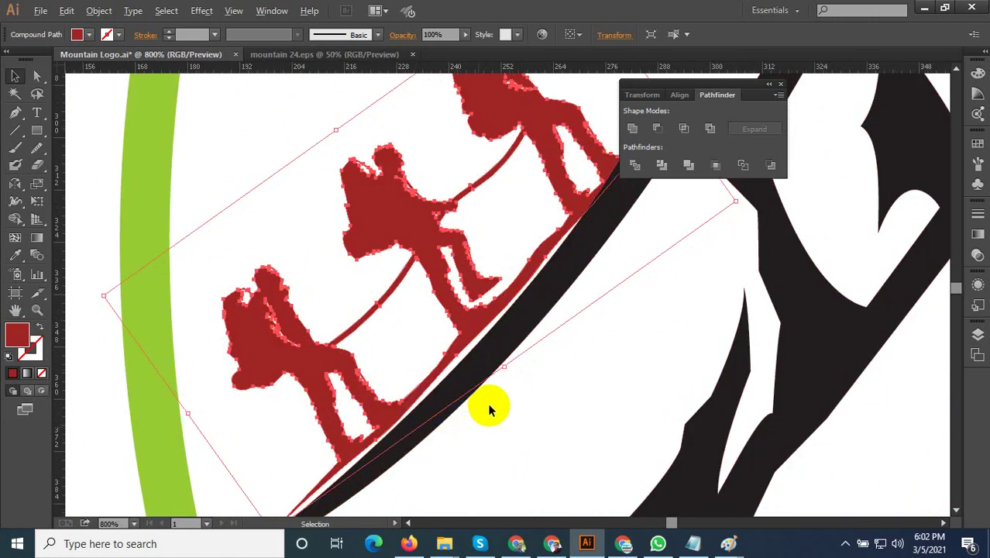
{"action": "scroll", "coordinate": [482, 393], "scroll_direction": "up", "scroll_amount": 3}
{"action": "scroll", "coordinate": [457, 384], "scroll_direction": "up", "scroll_amount": 3}
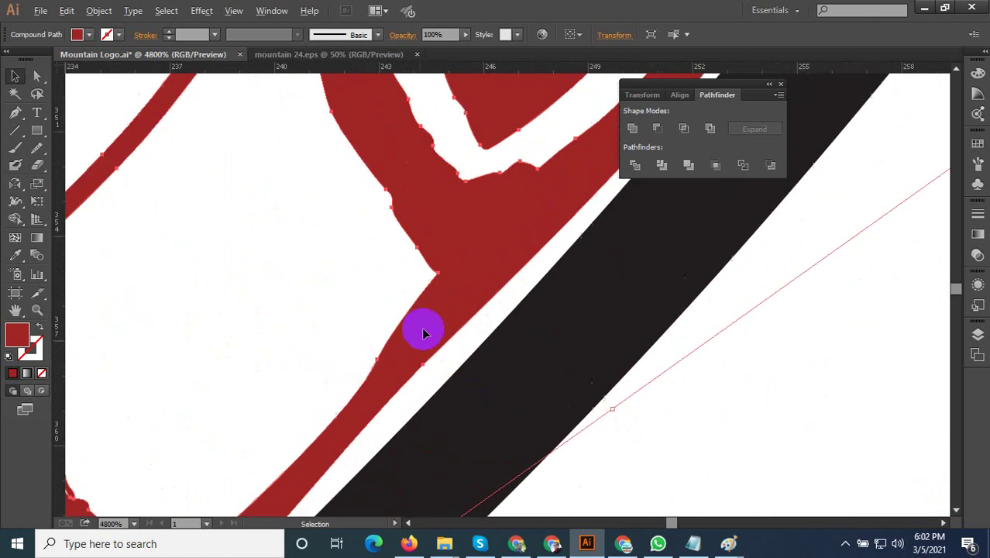
{"action": "left_click_drag", "start_coordinate": [420, 330], "coordinate": [456, 334]}
Recolour the climbers from red to the mountain's black with the Eyedropper
{"action": "scroll", "coordinate": [455, 335], "scroll_direction": "down", "scroll_amount": 2}
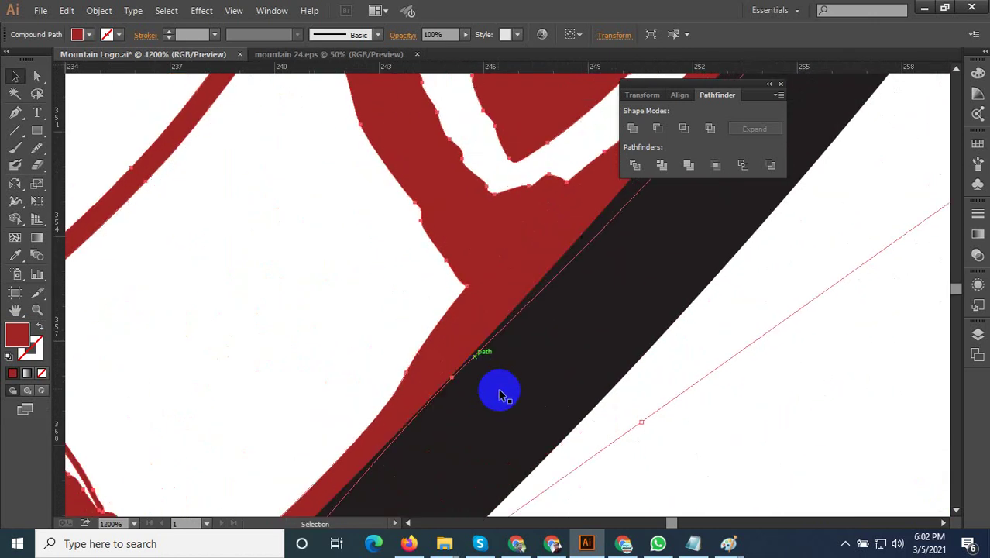
{"action": "scroll", "coordinate": [504, 393], "scroll_direction": "down", "scroll_amount": 2}
{"action": "scroll", "coordinate": [504, 389], "scroll_direction": "down", "scroll_amount": 2}
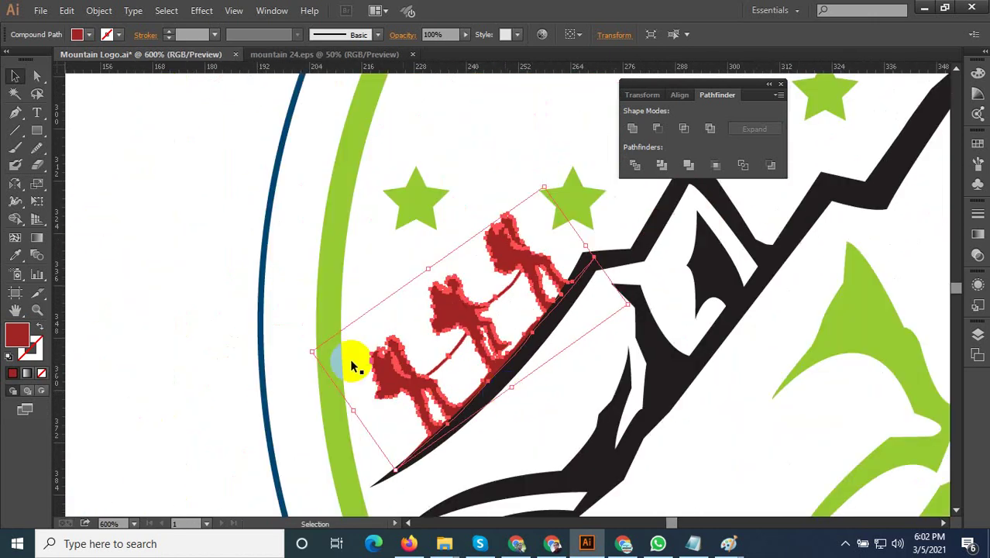
{"action": "left_click", "coordinate": [17, 259]}
{"action": "left_click", "coordinate": [625, 421]}
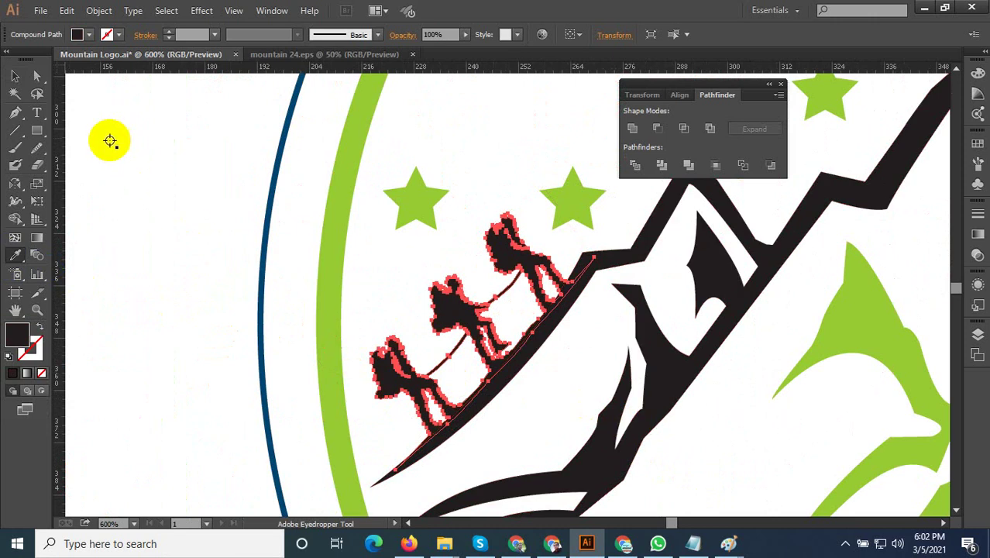
{"action": "left_click", "coordinate": [15, 75]}
Isolate the mountain group and select its light green highlight shapes
{"action": "left_click", "coordinate": [292, 288]}
{"action": "scroll", "coordinate": [293, 288], "scroll_direction": "down", "scroll_amount": 2}
{"action": "scroll", "coordinate": [294, 332], "scroll_direction": "down", "scroll_amount": 2}
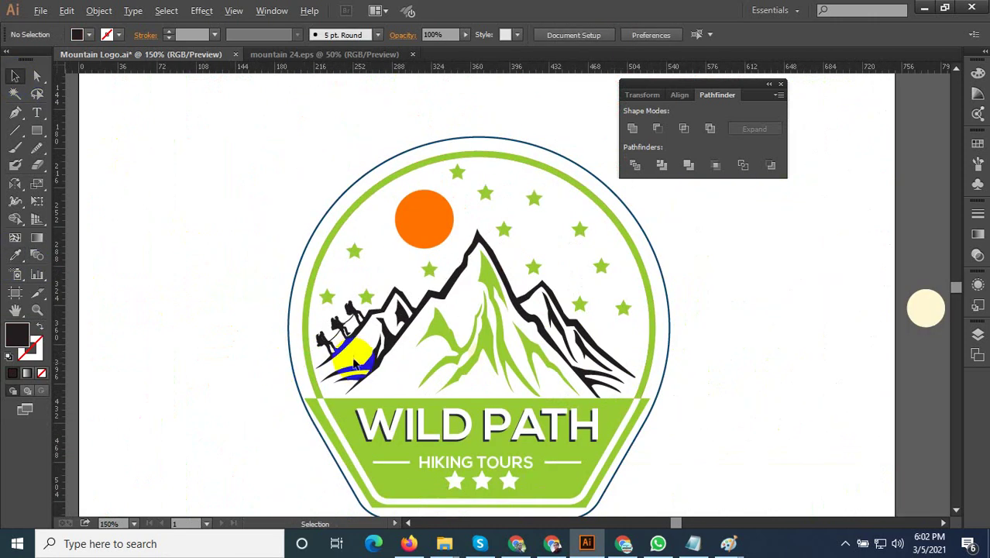
{"action": "scroll", "coordinate": [357, 365], "scroll_direction": "up", "scroll_amount": 2}
{"action": "scroll", "coordinate": [315, 311], "scroll_direction": "down", "scroll_amount": 2}
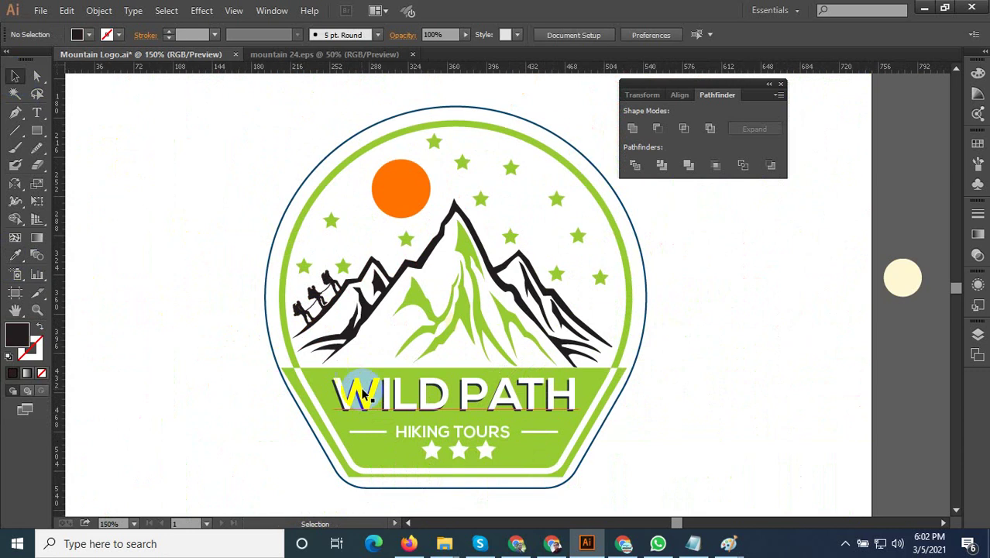
{"action": "scroll", "coordinate": [380, 404], "scroll_direction": "down", "scroll_amount": 3}
{"action": "scroll", "coordinate": [389, 417], "scroll_direction": "up", "scroll_amount": 2}
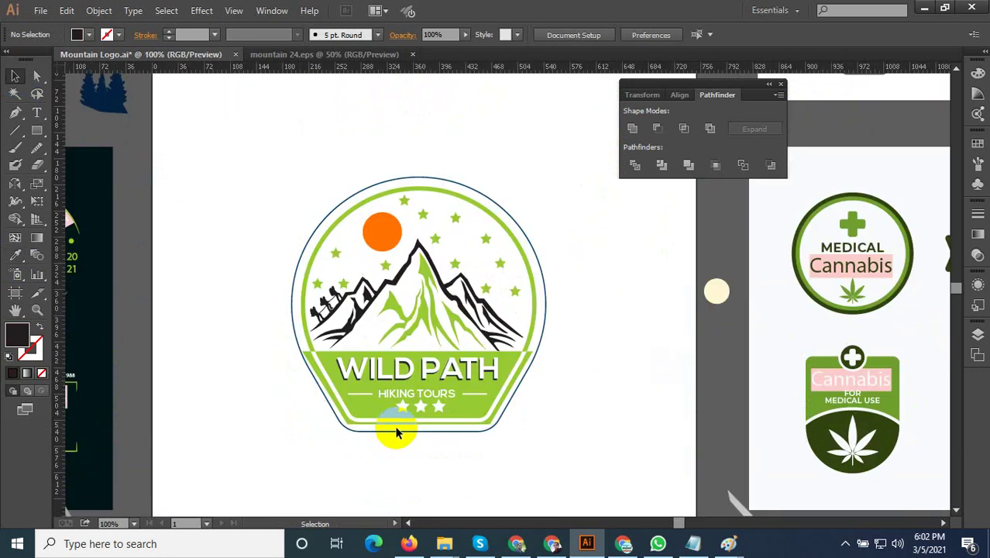
{"action": "double_click", "coordinate": [421, 320]}
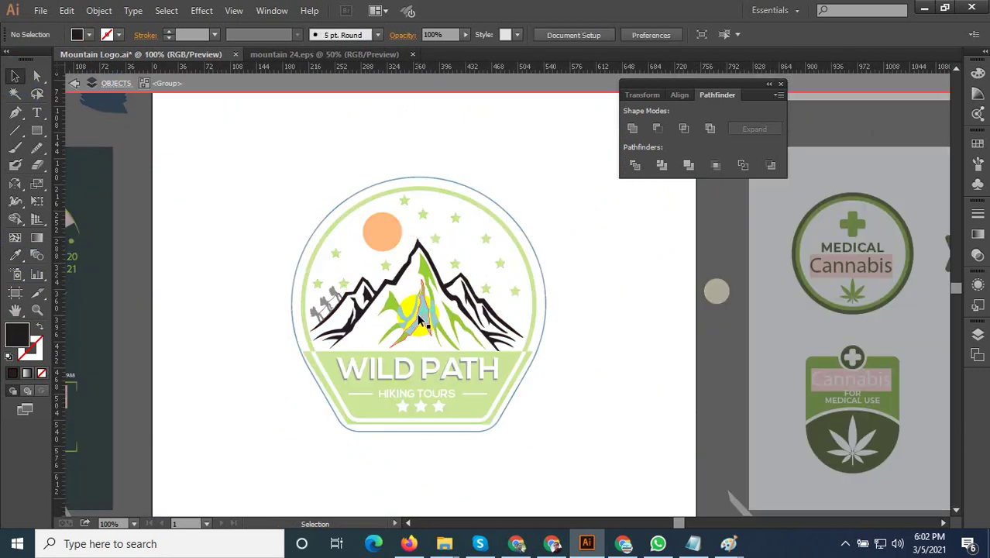
{"action": "left_click", "coordinate": [420, 320]}
Fill the highlights with dark green sampled from a cannabis badge
{"action": "left_click", "coordinate": [15, 255]}
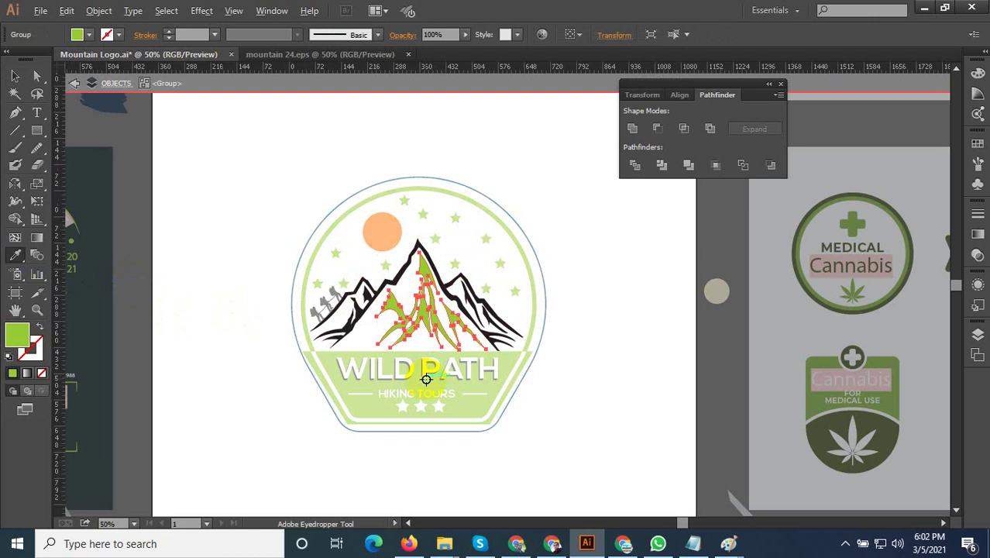
{"action": "scroll", "coordinate": [426, 378], "scroll_direction": "down", "scroll_amount": 2}
{"action": "key", "text": "Escape"}
{"action": "scroll", "coordinate": [662, 418], "scroll_direction": "up", "scroll_amount": 2}
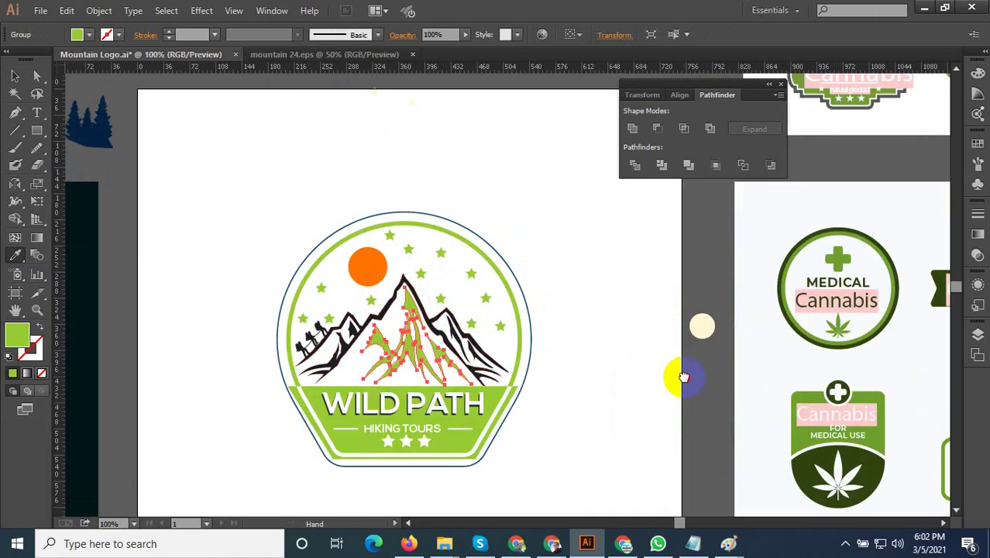
{"action": "left_click", "coordinate": [640, 407]}
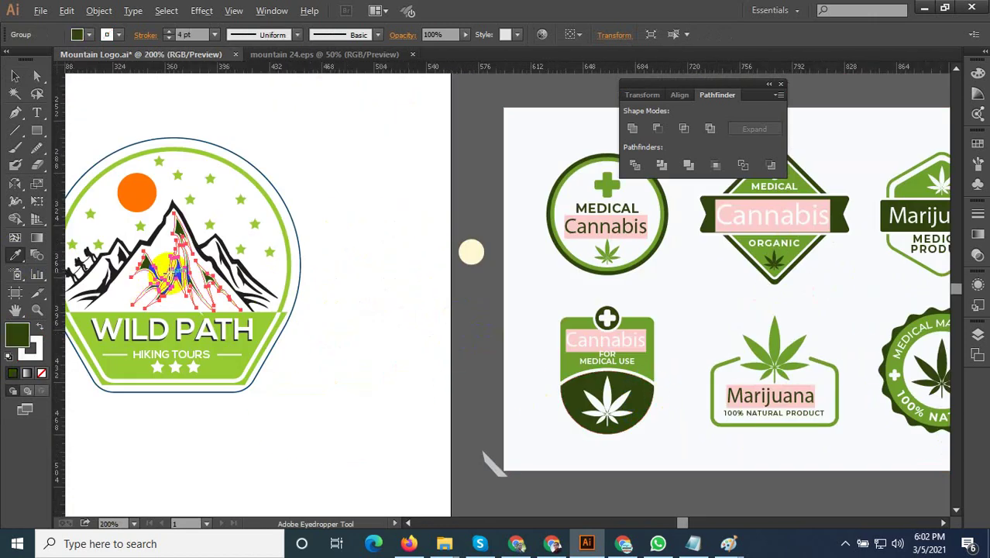
{"action": "scroll", "coordinate": [167, 272], "scroll_direction": "up", "scroll_amount": 3}
{"action": "scroll", "coordinate": [210, 313], "scroll_direction": "down", "scroll_amount": 2}
{"action": "left_click", "coordinate": [302, 310]}
Return to the Selection tool and deselect the recoloured highlights
{"action": "scroll", "coordinate": [326, 335], "scroll_direction": "down", "scroll_amount": 1}
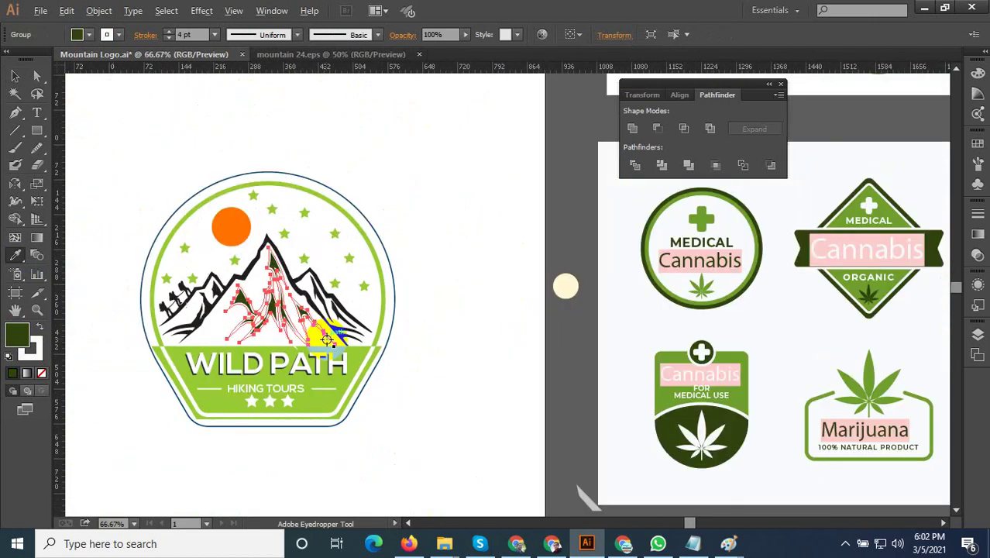
{"action": "scroll", "coordinate": [321, 259], "scroll_direction": "down", "scroll_amount": 1}
{"action": "left_click", "coordinate": [17, 78]}
{"action": "left_click", "coordinate": [418, 480]}
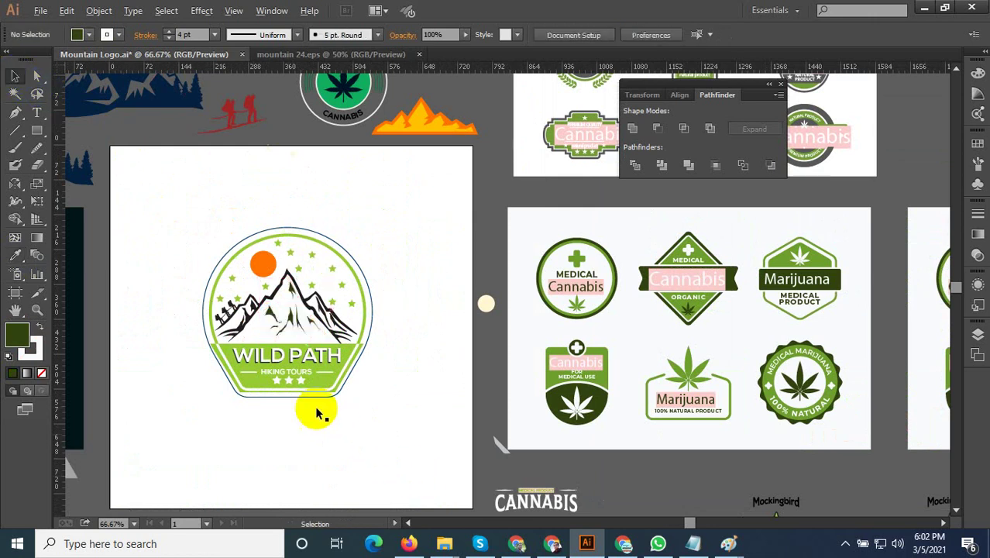
{"action": "scroll", "coordinate": [309, 364], "scroll_direction": "up", "scroll_amount": 2}
{"action": "scroll", "coordinate": [283, 375], "scroll_direction": "up", "scroll_amount": 3}
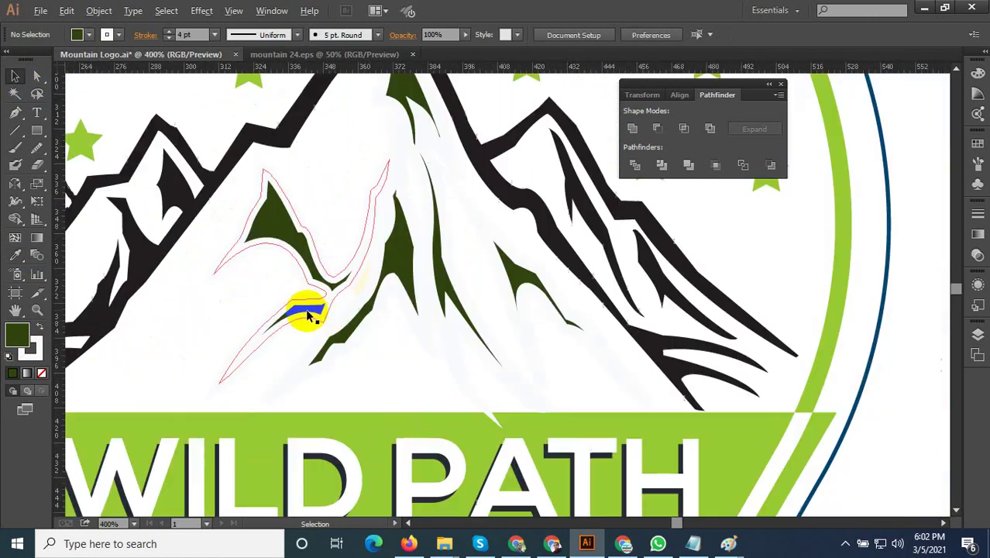
Shift the small cream shape on the mountain slightly into place
{"action": "scroll", "coordinate": [380, 365], "scroll_direction": "down", "scroll_amount": 2}
{"action": "scroll", "coordinate": [382, 370], "scroll_direction": "down", "scroll_amount": 1}
{"action": "left_click", "coordinate": [383, 350]}
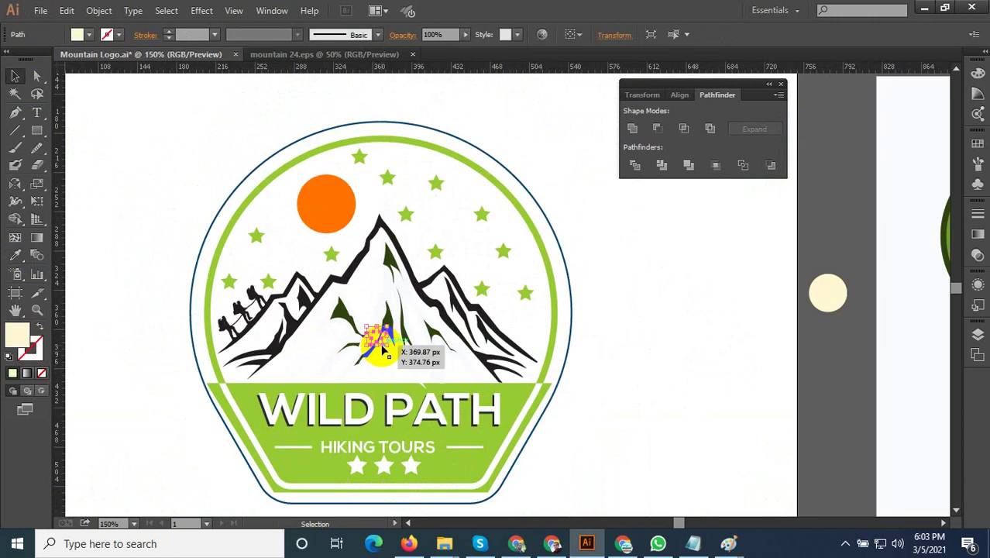
{"action": "left_click", "coordinate": [393, 331]}
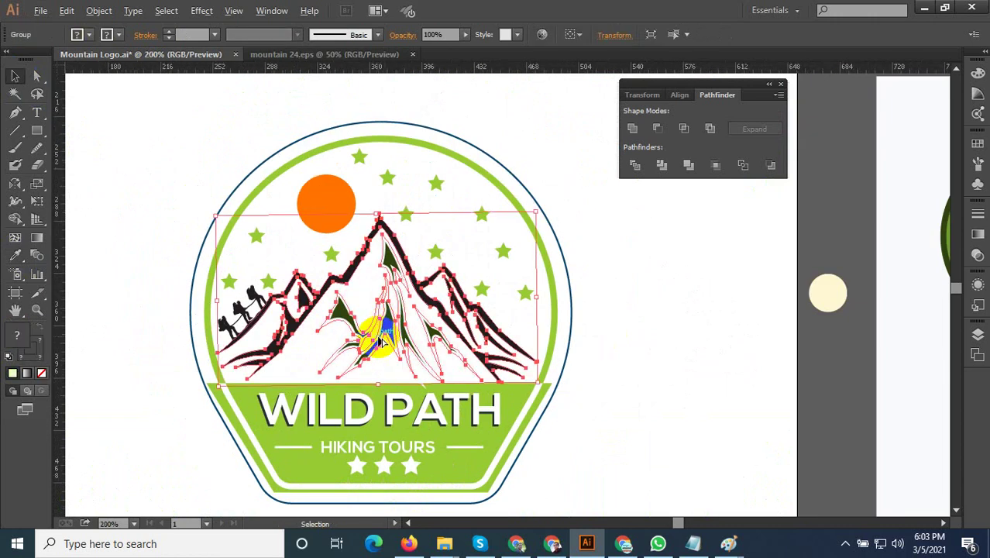
{"action": "scroll", "coordinate": [381, 333], "scroll_direction": "up", "scroll_amount": 2}
{"action": "left_click", "coordinate": [395, 296], "text": "shift"}
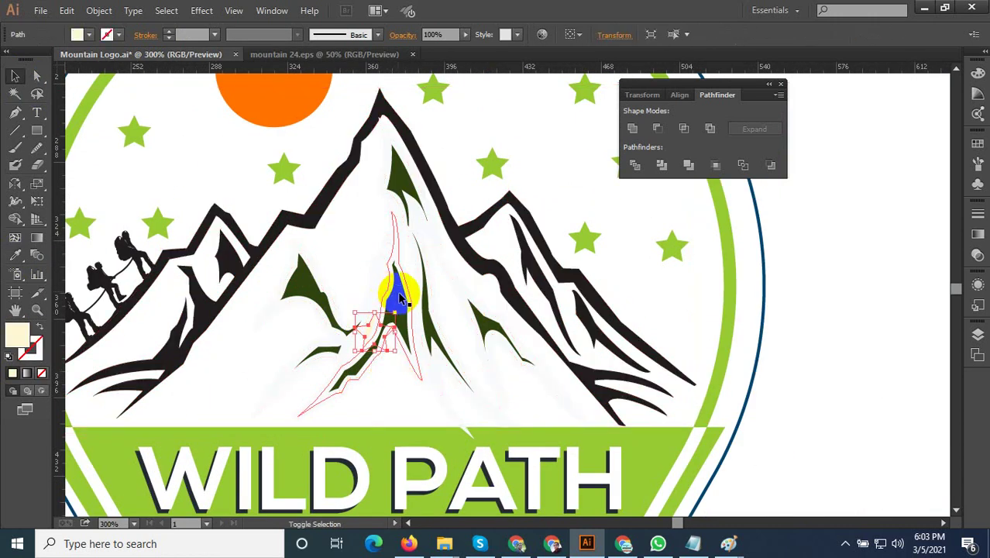
{"action": "left_click_drag", "start_coordinate": [396, 306], "coordinate": [380, 350]}
{"action": "left_click", "coordinate": [442, 397]}
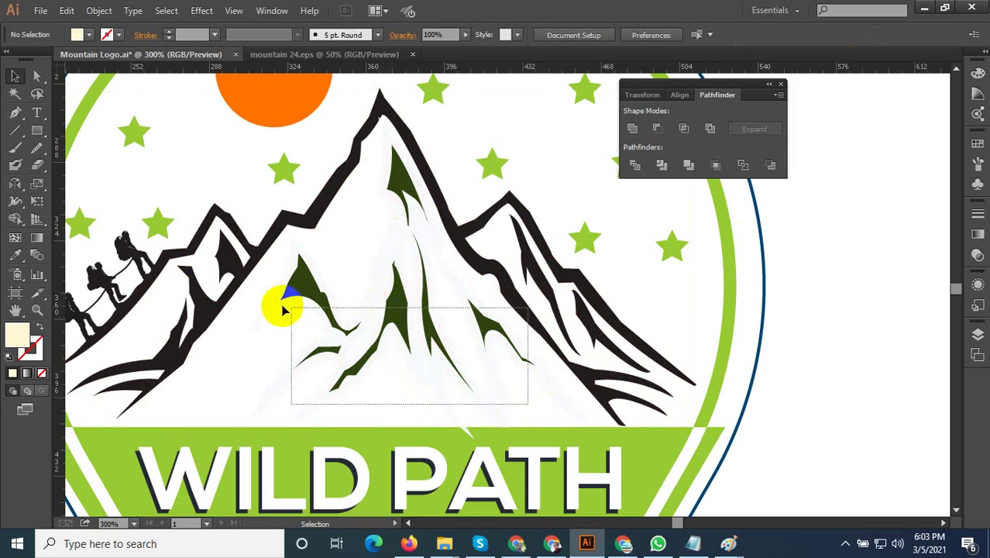
Select the mountain highlight group and try the Marijuana leaf's light green on it
{"action": "left_click_drag", "start_coordinate": [528, 406], "coordinate": [279, 306]}
{"action": "scroll", "coordinate": [387, 345], "scroll_direction": "down", "scroll_amount": 3}
{"action": "left_click", "coordinate": [578, 354]}
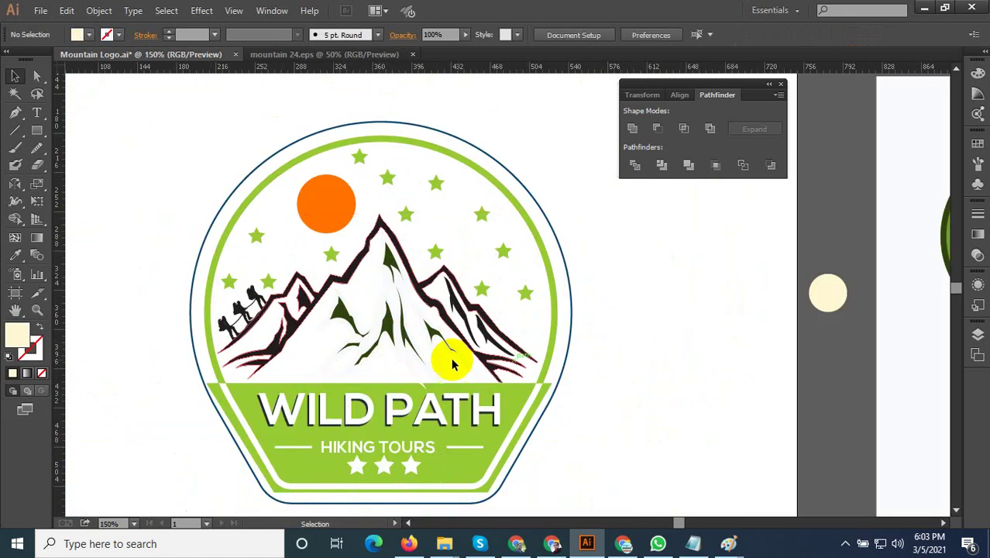
{"action": "left_click", "coordinate": [390, 343]}
{"action": "left_click", "coordinate": [389, 344]}
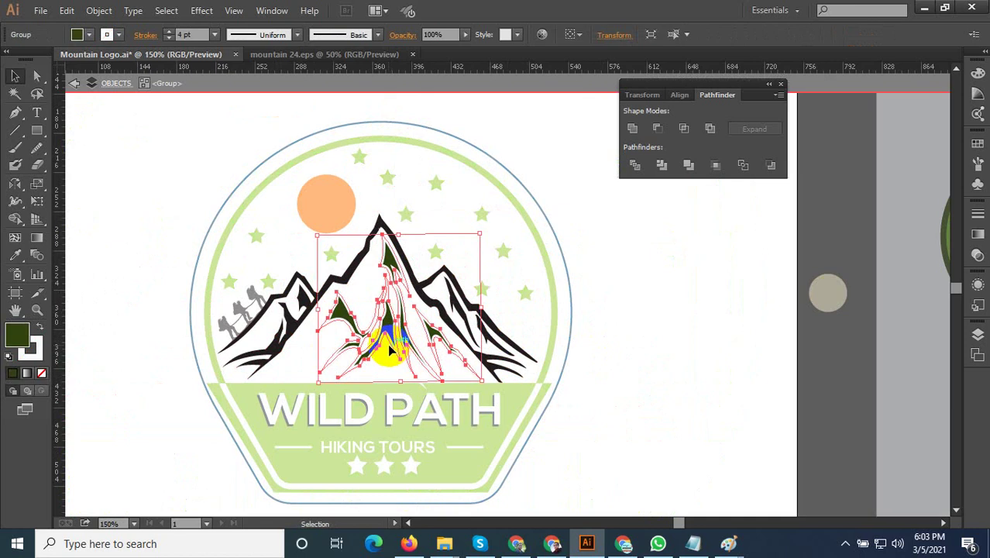
{"action": "left_click", "coordinate": [18, 262]}
{"action": "scroll", "coordinate": [498, 398], "scroll_direction": "down", "scroll_amount": 3}
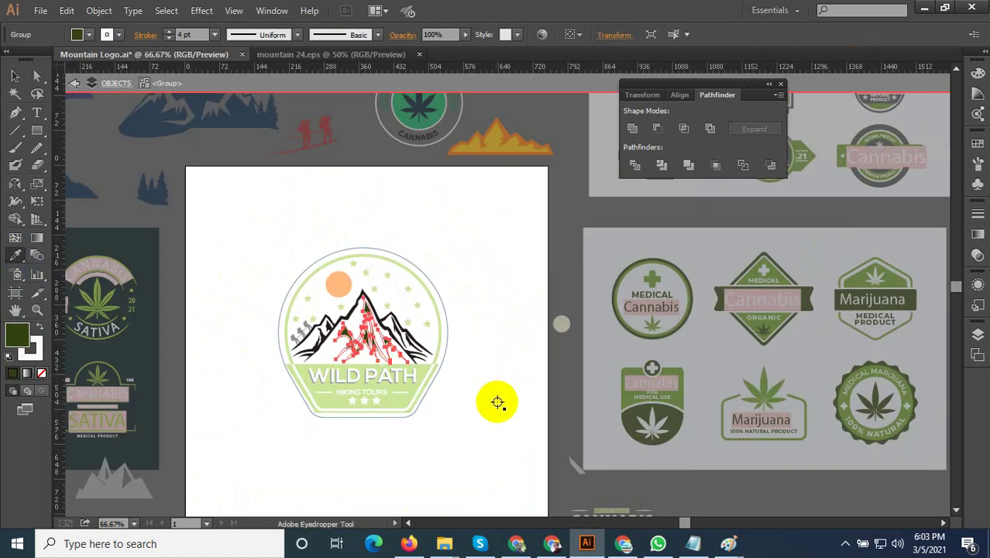
{"action": "scroll", "coordinate": [845, 399], "scroll_direction": "up", "scroll_amount": 3}
{"action": "scroll", "coordinate": [714, 393], "scroll_direction": "up", "scroll_amount": 2}
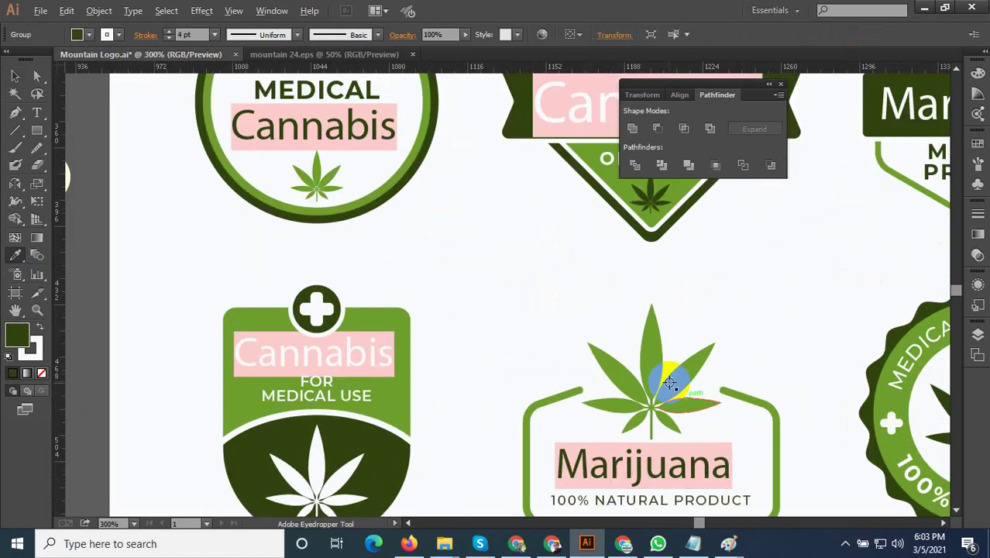
{"action": "scroll", "coordinate": [663, 397], "scroll_direction": "up", "scroll_amount": 1}
{"action": "left_click", "coordinate": [646, 357]}
Fill the mountain highlights with the outline's black, then deselect them
{"action": "scroll", "coordinate": [713, 396], "scroll_direction": "down", "scroll_amount": 2}
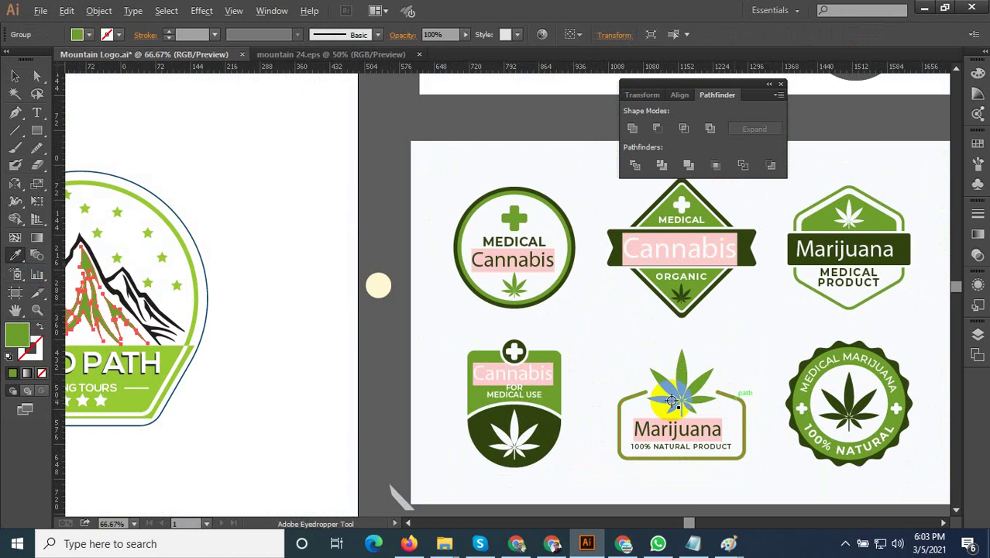
{"action": "scroll", "coordinate": [733, 401], "scroll_direction": "down", "scroll_amount": 2}
{"action": "scroll", "coordinate": [418, 391], "scroll_direction": "up", "scroll_amount": 3}
{"action": "scroll", "coordinate": [418, 391], "scroll_direction": "up", "scroll_amount": 1}
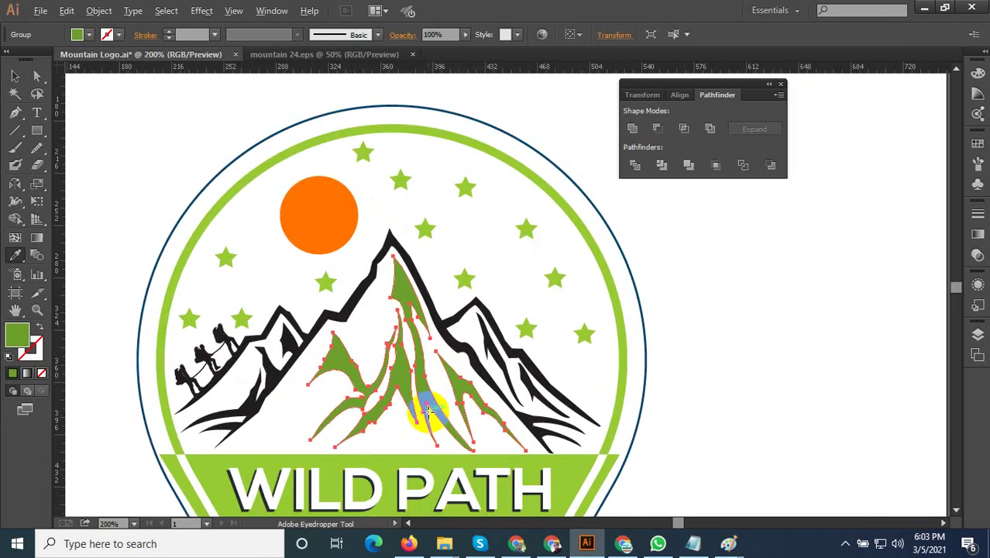
{"action": "scroll", "coordinate": [426, 410], "scroll_direction": "up", "scroll_amount": 1}
{"action": "left_click", "coordinate": [476, 314]}
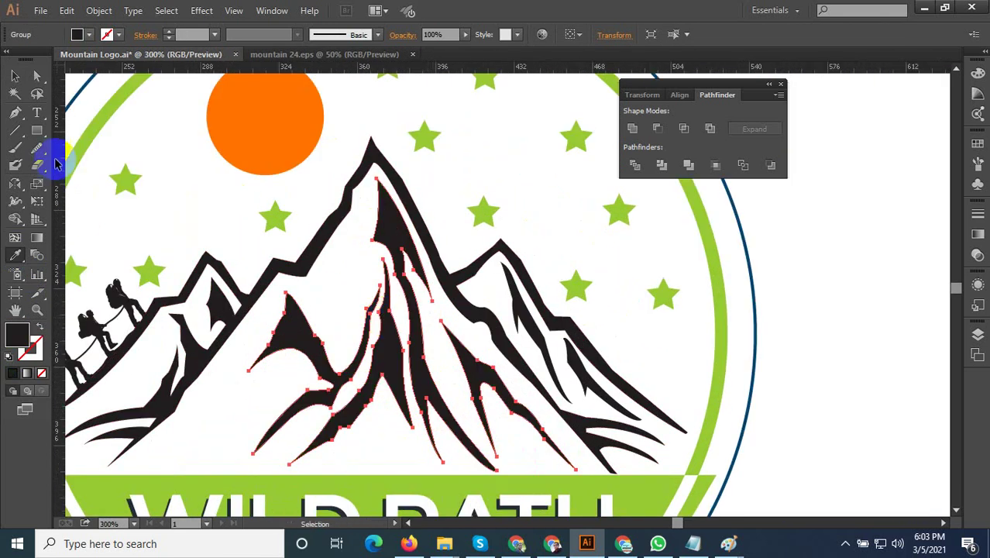
{"action": "left_click", "coordinate": [14, 77]}
{"action": "left_click", "coordinate": [405, 305]}
Enlarge the orange sun circle left of the peak, then exit isolation mode
{"action": "scroll", "coordinate": [503, 342], "scroll_direction": "down", "scroll_amount": 2}
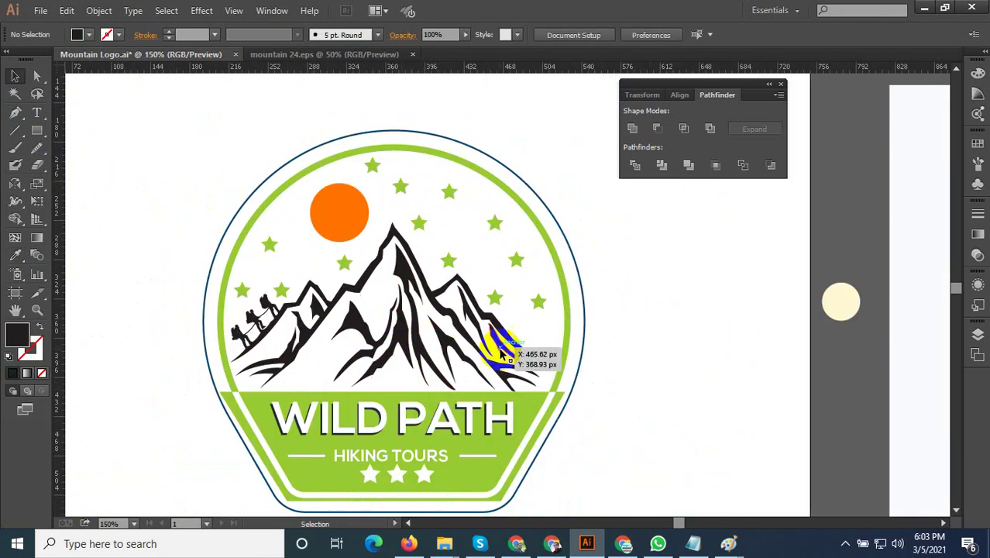
{"action": "scroll", "coordinate": [580, 339], "scroll_direction": "down", "scroll_amount": 2}
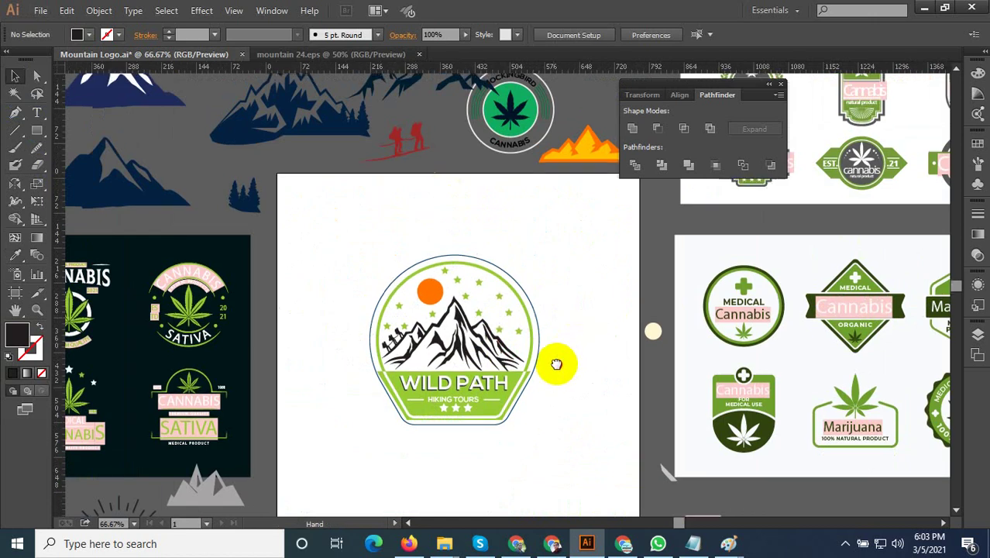
{"action": "scroll", "coordinate": [385, 292], "scroll_direction": "up", "scroll_amount": 2}
{"action": "left_click", "coordinate": [434, 308]}
{"action": "double_click", "coordinate": [435, 309]}
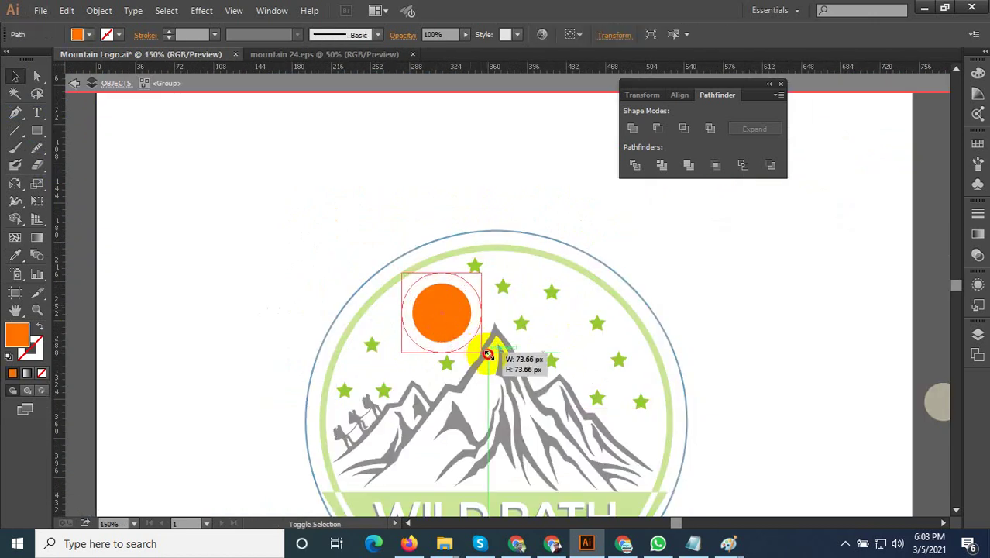
{"action": "scroll", "coordinate": [459, 335], "scroll_direction": "up", "scroll_amount": 1}
{"action": "mouse_move", "coordinate": [472, 343]}
{"action": "left_mouse_down"}
{"action": "mouse_move", "coordinate": [483, 354]}
{"action": "mouse_move", "coordinate": [469, 330]}
{"action": "mouse_move", "coordinate": [376, 317]}
{"action": "mouse_move", "coordinate": [334, 348]}
{"action": "mouse_move", "coordinate": [325, 329]}
{"action": "left_mouse_up"}
{"action": "left_click", "coordinate": [303, 250]}
{"action": "double_click", "coordinate": [299, 297]}
{"action": "scroll", "coordinate": [387, 353], "scroll_direction": "down", "scroll_amount": 6}
{"action": "scroll", "coordinate": [120, 229], "scroll_direction": "up", "scroll_amount": 2}
{"action": "scroll", "coordinate": [348, 403], "scroll_direction": "up", "scroll_amount": 3}
Pan across the canvas to the mountain logo collection
{"action": "scroll", "coordinate": [418, 340], "scroll_direction": "up", "scroll_amount": 3}
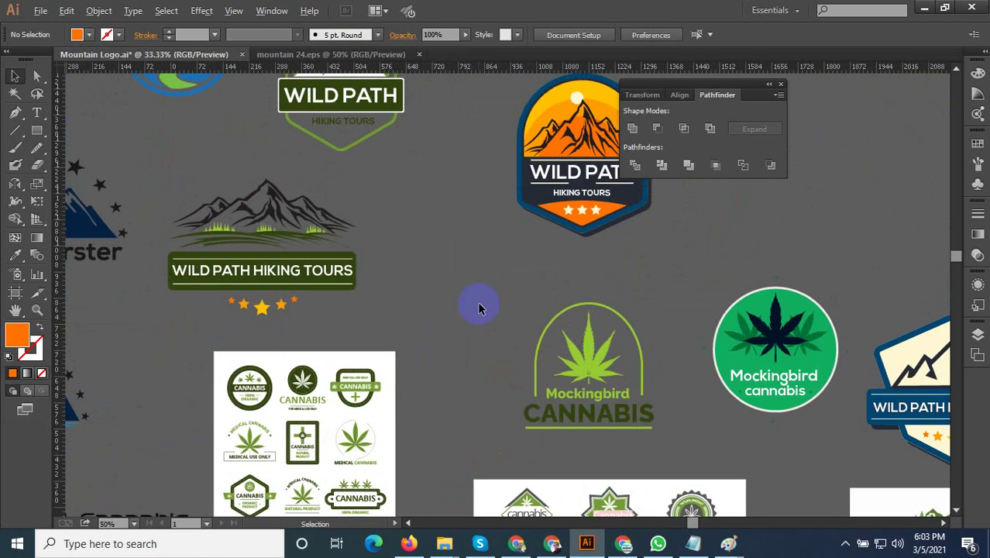
{"action": "scroll", "coordinate": [477, 307], "scroll_direction": "down", "scroll_amount": 2}
{"action": "scroll", "coordinate": [478, 319], "scroll_direction": "up", "scroll_amount": 1}
{"action": "mouse_move", "coordinate": [478, 319]}
{"action": "left_mouse_down"}
{"action": "mouse_move", "coordinate": [457, 282]}
{"action": "mouse_move", "coordinate": [590, 269]}
{"action": "left_mouse_up"}
{"action": "left_click_drag", "start_coordinate": [410, 315], "coordinate": [495, 294]}
{"action": "mouse_move", "coordinate": [281, 376]}
{"action": "left_mouse_down"}
{"action": "mouse_move", "coordinate": [385, 341]}
{"action": "mouse_move", "coordinate": [491, 270]}
{"action": "left_mouse_up"}
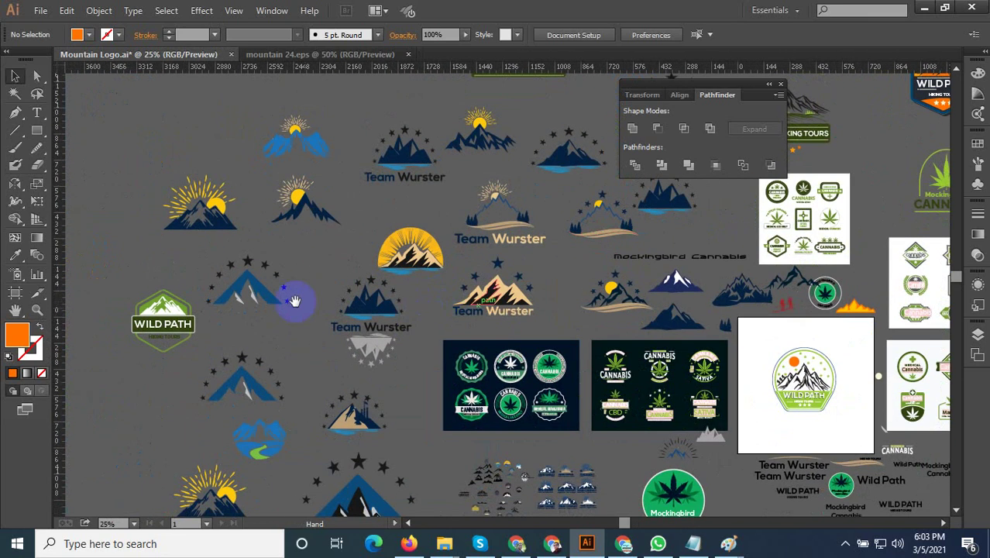
{"action": "scroll", "coordinate": [215, 195], "scroll_direction": "up", "scroll_amount": 1}
{"action": "scroll", "coordinate": [214, 195], "scroll_direction": "up", "scroll_amount": 2}
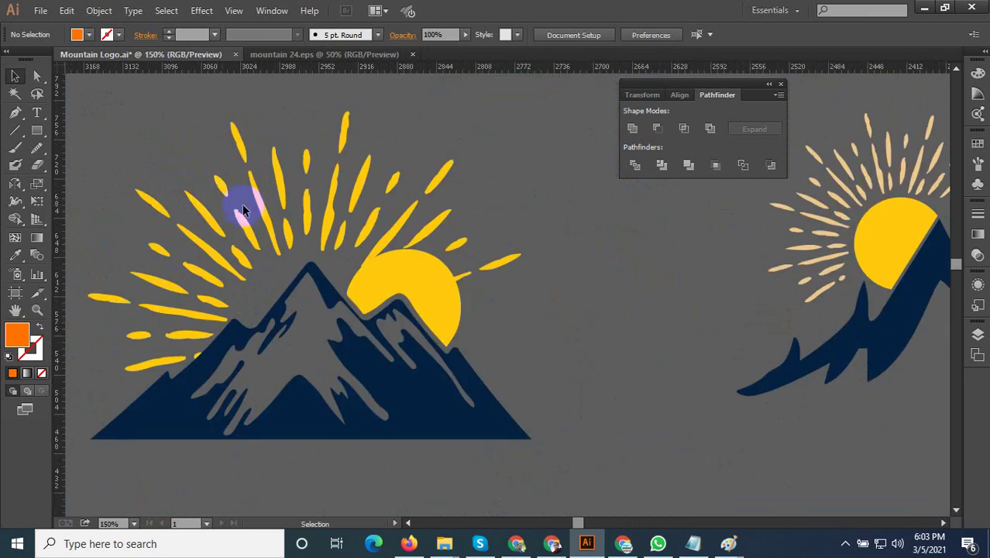
{"action": "scroll", "coordinate": [275, 241], "scroll_direction": "down", "scroll_amount": 3}
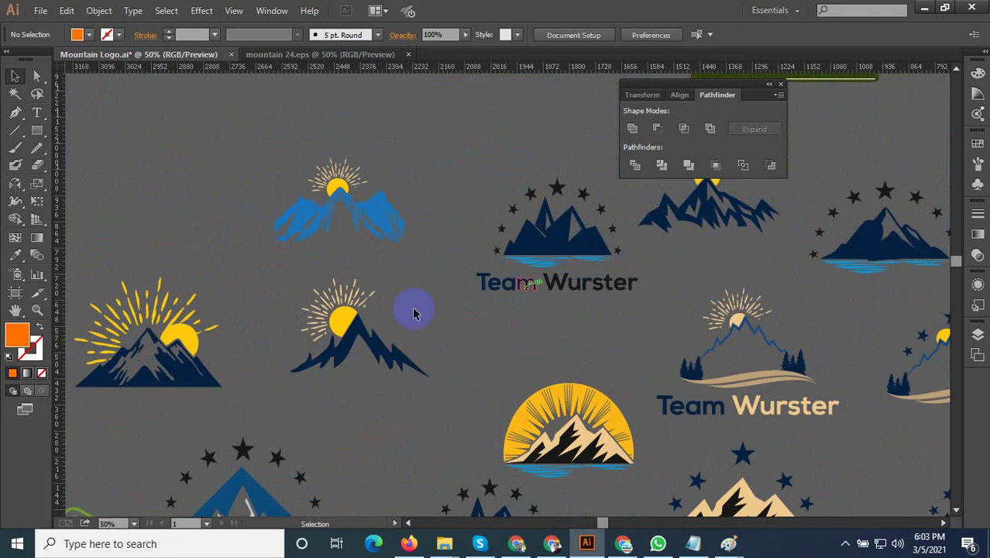
Inspect the sun-mountain logo and its sun rays group
{"action": "left_click", "coordinate": [352, 294]}
{"action": "scroll", "coordinate": [341, 298], "scroll_direction": "up", "scroll_amount": 2}
{"action": "double_click", "coordinate": [340, 298]}
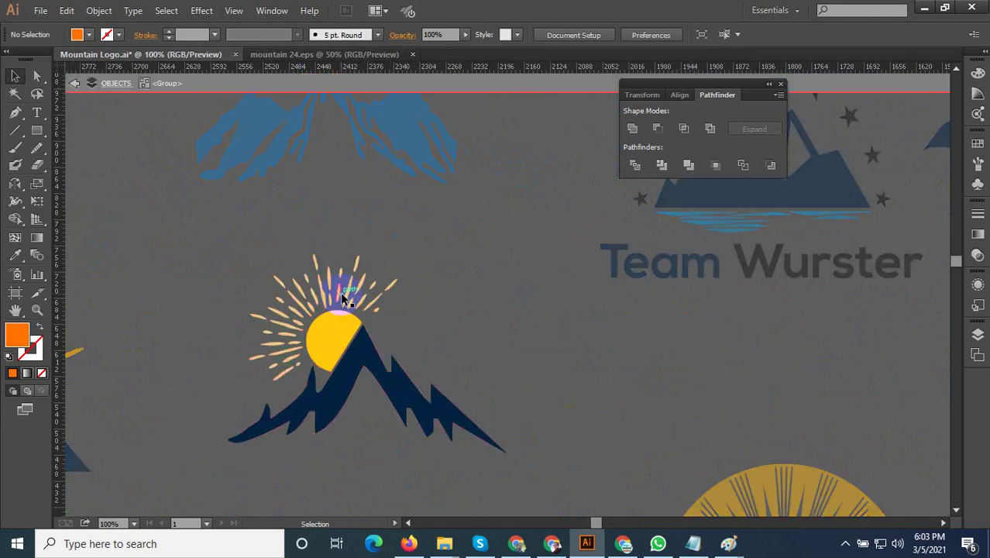
{"action": "left_click", "coordinate": [345, 298]}
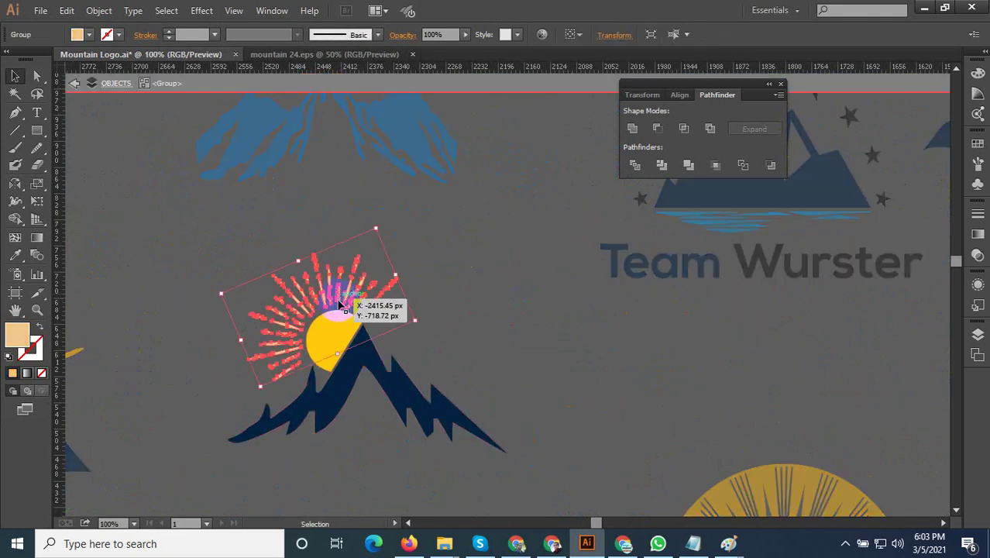
{"action": "key", "text": "Escape"}
{"action": "scroll", "coordinate": [310, 409], "scroll_direction": "down", "scroll_amount": 2}
{"action": "scroll", "coordinate": [300, 304], "scroll_direction": "down", "scroll_amount": 2}
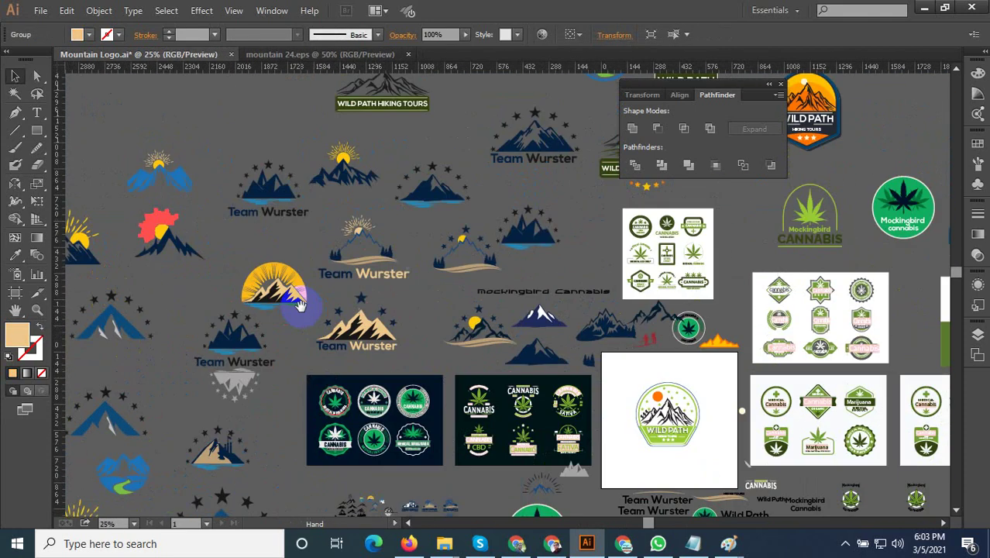
{"action": "left_click_drag", "start_coordinate": [285, 330], "coordinate": [305, 343]}
{"action": "scroll", "coordinate": [177, 170], "scroll_direction": "up", "scroll_amount": 3}
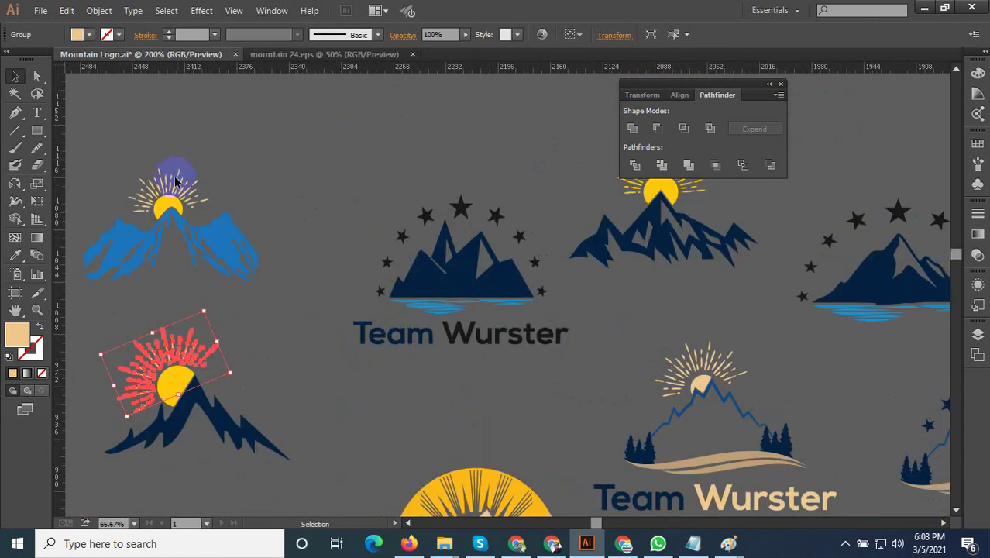
{"action": "scroll", "coordinate": [159, 219], "scroll_direction": "up", "scroll_amount": 2}
{"action": "double_click", "coordinate": [158, 220]}
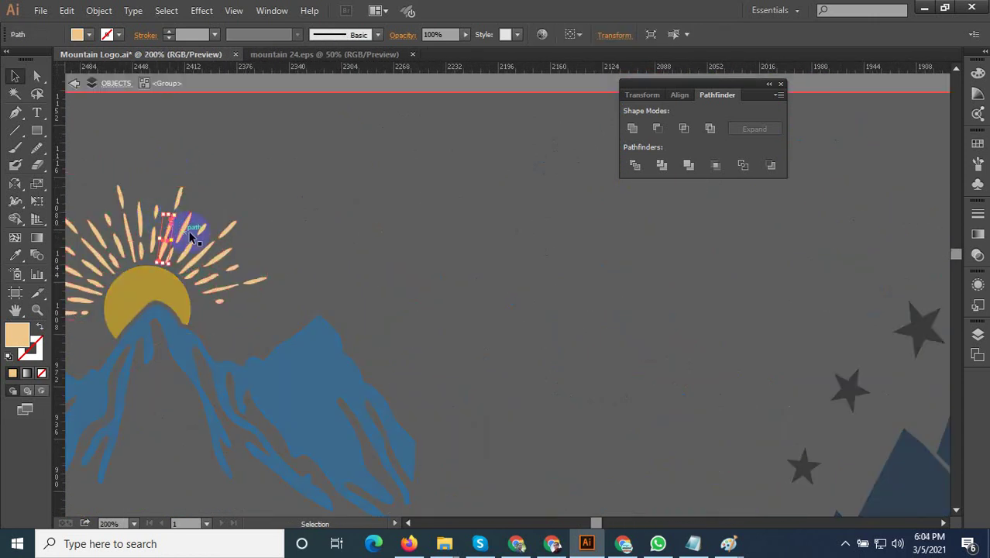
{"action": "key", "text": "Escape"}
{"action": "left_click", "coordinate": [223, 234]}
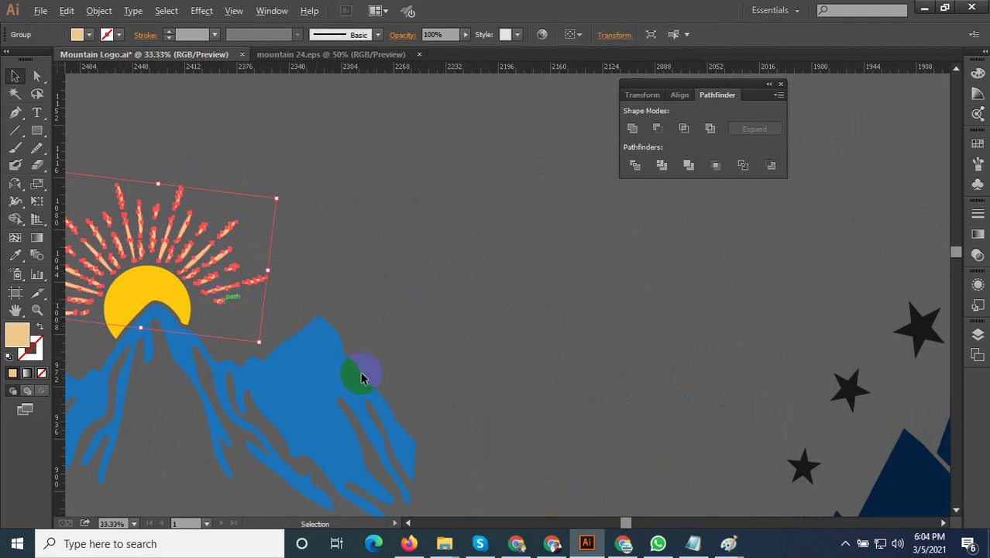
Browse the logo collection and select the Mountain 2017 logo
{"action": "scroll", "coordinate": [226, 239], "scroll_direction": "down", "scroll_amount": 9}
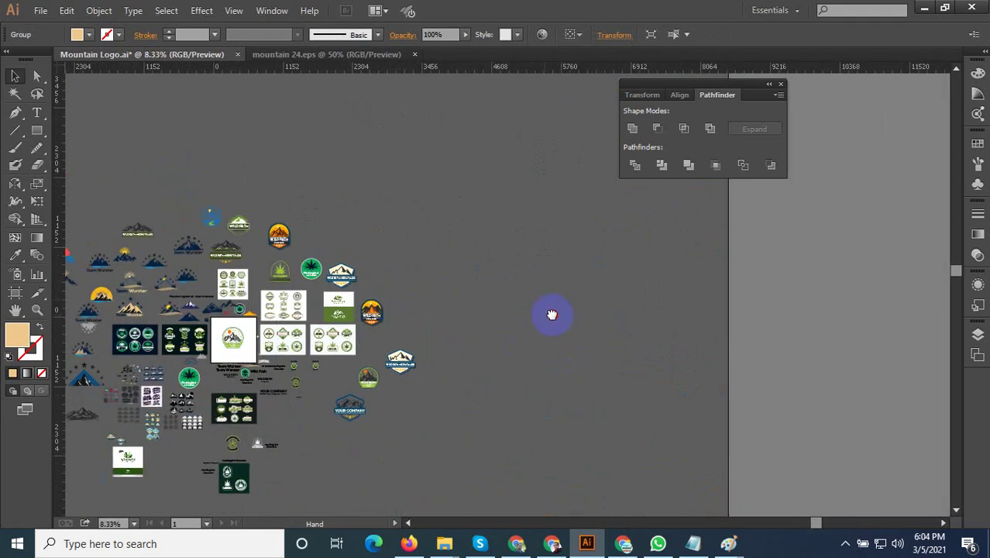
{"action": "scroll", "coordinate": [384, 348], "scroll_direction": "up", "scroll_amount": 4}
{"action": "scroll", "coordinate": [312, 404], "scroll_direction": "up", "scroll_amount": 5}
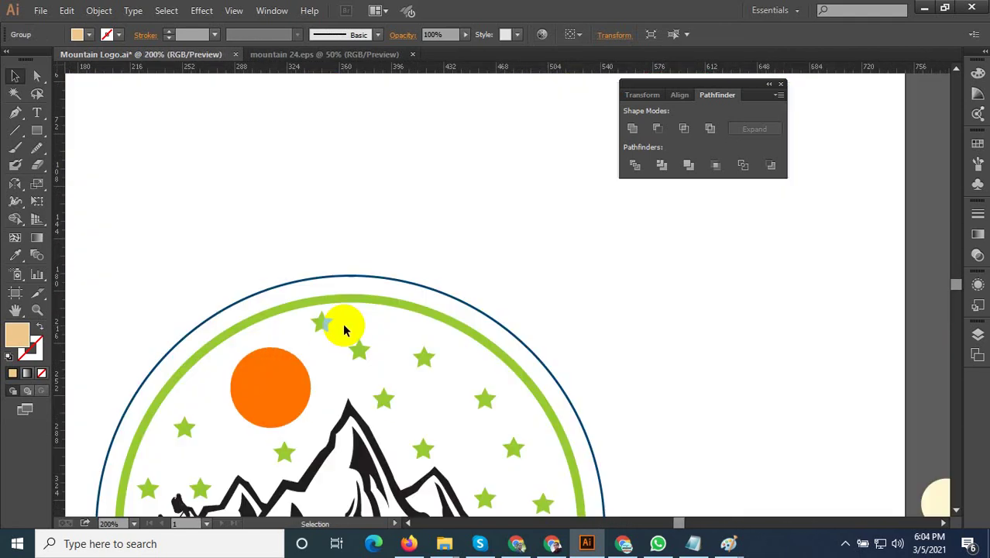
{"action": "scroll", "coordinate": [248, 408], "scroll_direction": "up", "scroll_amount": 2}
{"action": "scroll", "coordinate": [337, 324], "scroll_direction": "down", "scroll_amount": 1}
{"action": "scroll", "coordinate": [380, 313], "scroll_direction": "down", "scroll_amount": 2}
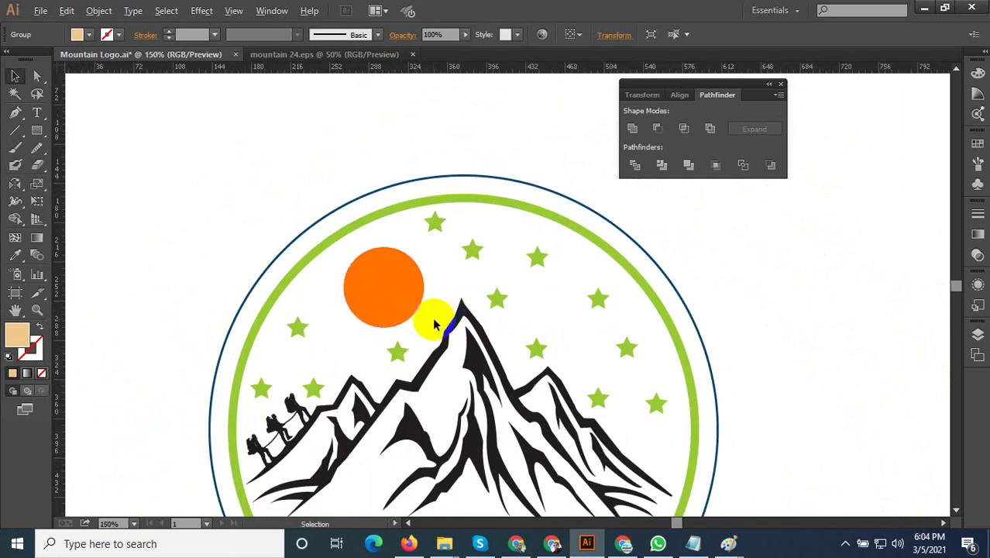
{"action": "scroll", "coordinate": [434, 321], "scroll_direction": "down", "scroll_amount": 2}
{"action": "scroll", "coordinate": [435, 295], "scroll_direction": "down", "scroll_amount": 2}
{"action": "scroll", "coordinate": [437, 265], "scroll_direction": "down", "scroll_amount": 1}
{"action": "scroll", "coordinate": [410, 279], "scroll_direction": "up", "scroll_amount": 1}
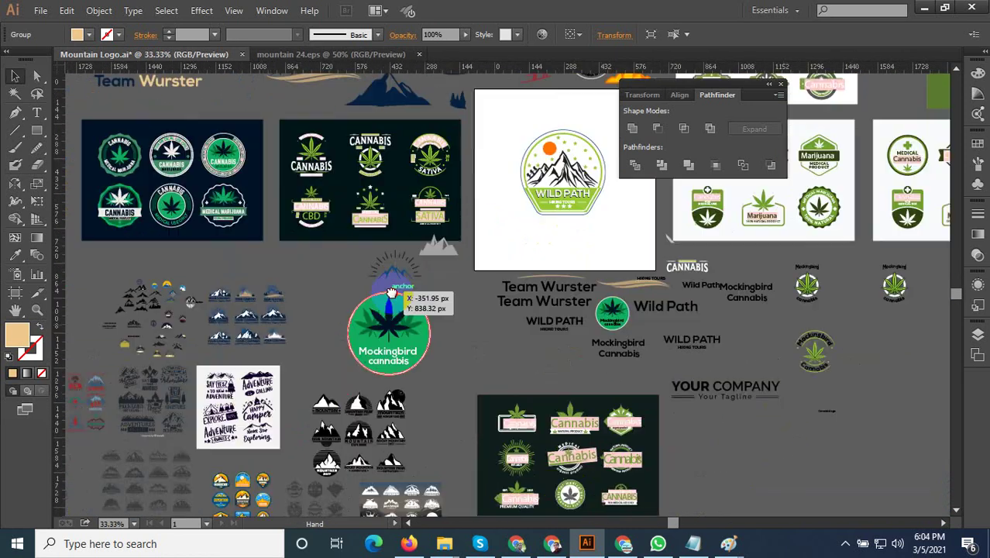
{"action": "scroll", "coordinate": [199, 331], "scroll_direction": "up", "scroll_amount": 1}
{"action": "scroll", "coordinate": [287, 409], "scroll_direction": "up", "scroll_amount": 1}
{"action": "scroll", "coordinate": [353, 298], "scroll_direction": "down", "scroll_amount": 1}
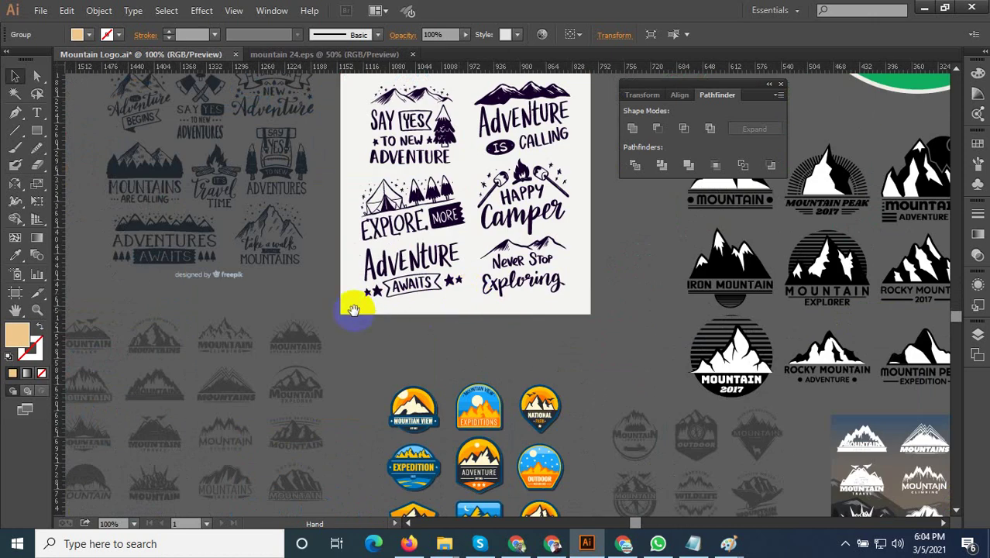
{"action": "scroll", "coordinate": [434, 327], "scroll_direction": "up", "scroll_amount": 1}
{"action": "scroll", "coordinate": [353, 337], "scroll_direction": "right", "scroll_amount": 2}
{"action": "scroll", "coordinate": [367, 298], "scroll_direction": "right", "scroll_amount": 2}
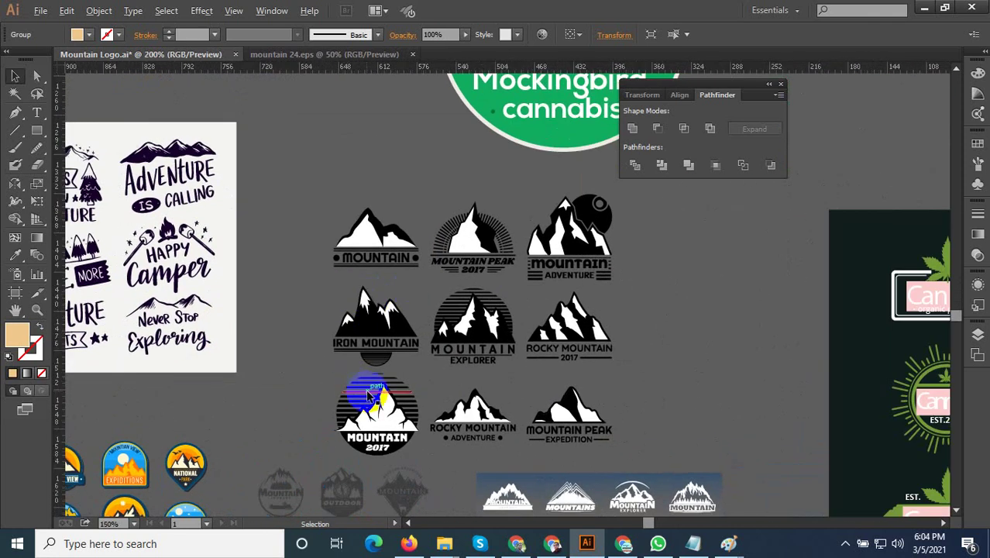
{"action": "scroll", "coordinate": [377, 410], "scroll_direction": "up", "scroll_amount": 3}
{"action": "left_click", "coordinate": [320, 455]}
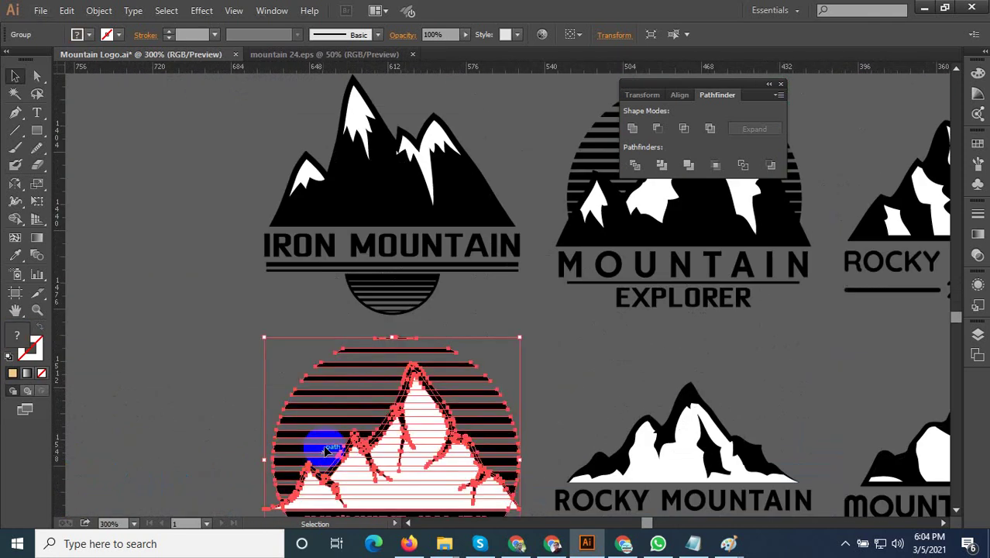
Place a copy of the Mountain Explorer logo beside the Mockingbird badge
{"action": "scroll", "coordinate": [391, 411], "scroll_direction": "down", "scroll_amount": 1}
{"action": "scroll", "coordinate": [422, 418], "scroll_direction": "down", "scroll_amount": 2}
{"action": "scroll", "coordinate": [422, 371], "scroll_direction": "right", "scroll_amount": 2}
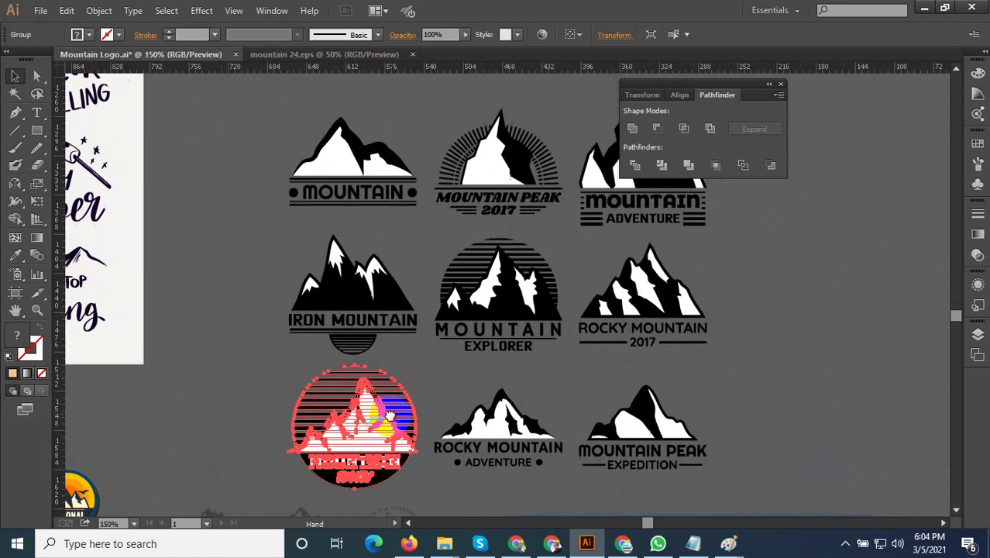
{"action": "scroll", "coordinate": [426, 326], "scroll_direction": "up", "scroll_amount": 1}
{"action": "scroll", "coordinate": [430, 288], "scroll_direction": "up", "scroll_amount": 2}
{"action": "left_click", "coordinate": [414, 288]}
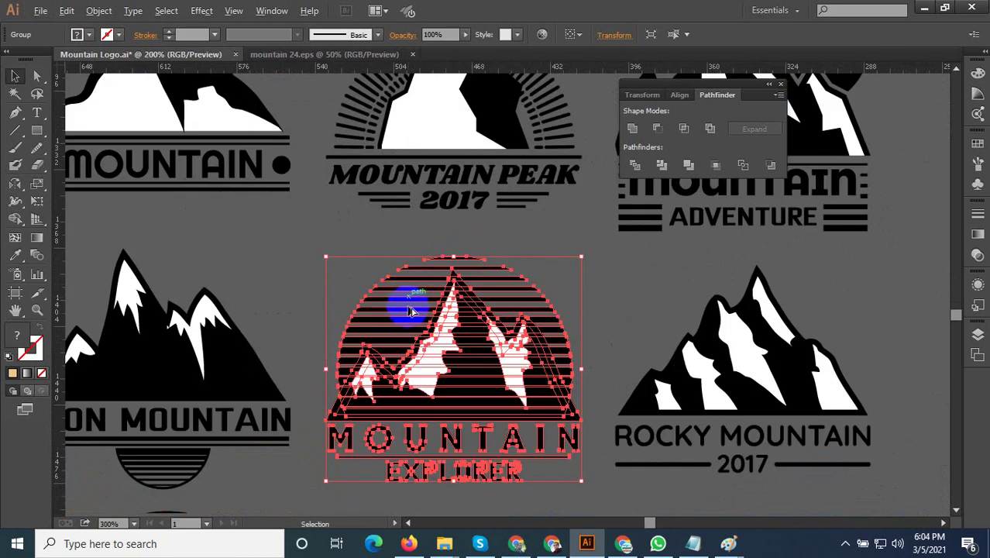
{"action": "scroll", "coordinate": [413, 311], "scroll_direction": "down", "scroll_amount": 5}
{"action": "left_click_drag", "start_coordinate": [419, 304], "coordinate": [570, 215]}
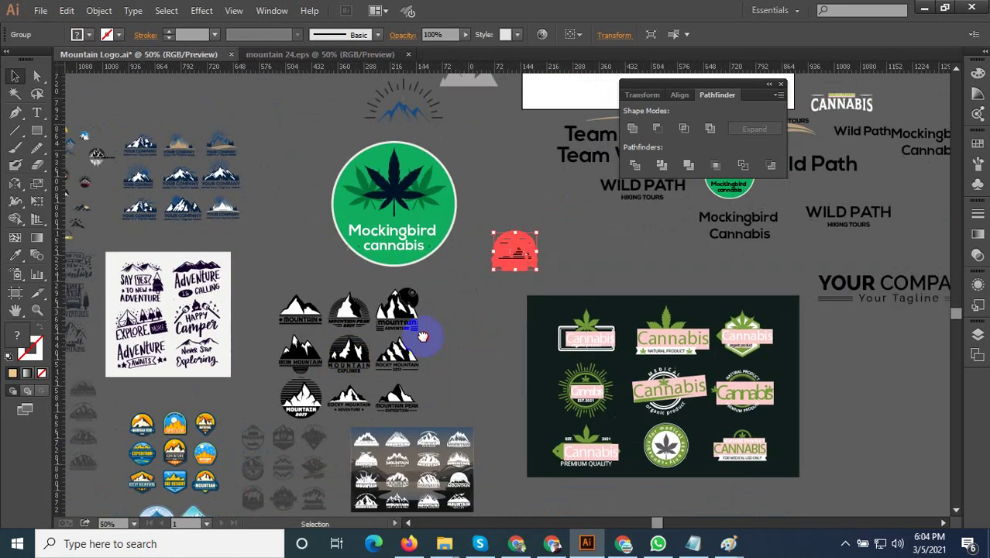
{"action": "scroll", "coordinate": [434, 314], "scroll_direction": "up", "scroll_amount": 1}
{"action": "scroll", "coordinate": [445, 298], "scroll_direction": "up", "scroll_amount": 3}
{"action": "scroll", "coordinate": [383, 311], "scroll_direction": "down", "scroll_amount": 4}
{"action": "right_click", "coordinate": [364, 285]}
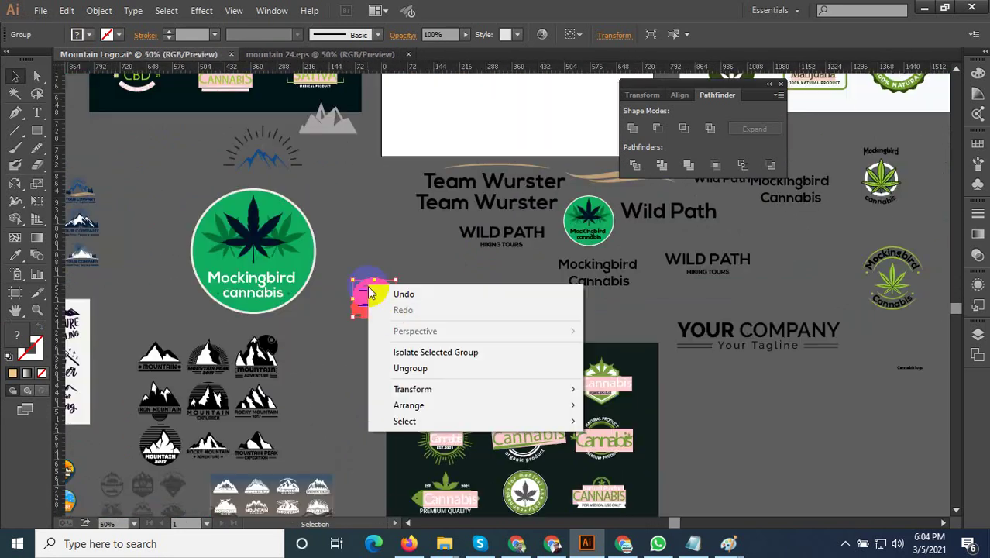
{"action": "left_click", "coordinate": [403, 292]}
Select the circular EST.2021 badge inside the dark cannabis badges group
{"action": "left_click", "coordinate": [411, 220]}
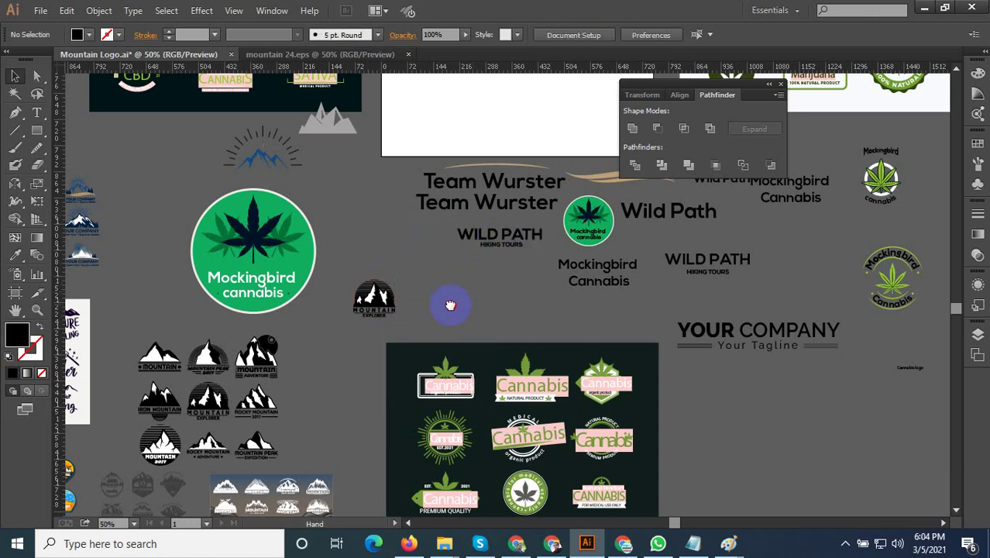
{"action": "scroll", "coordinate": [446, 310], "scroll_direction": "up", "scroll_amount": 1}
{"action": "scroll", "coordinate": [435, 325], "scroll_direction": "up", "scroll_amount": 2}
{"action": "left_click", "coordinate": [432, 299]}
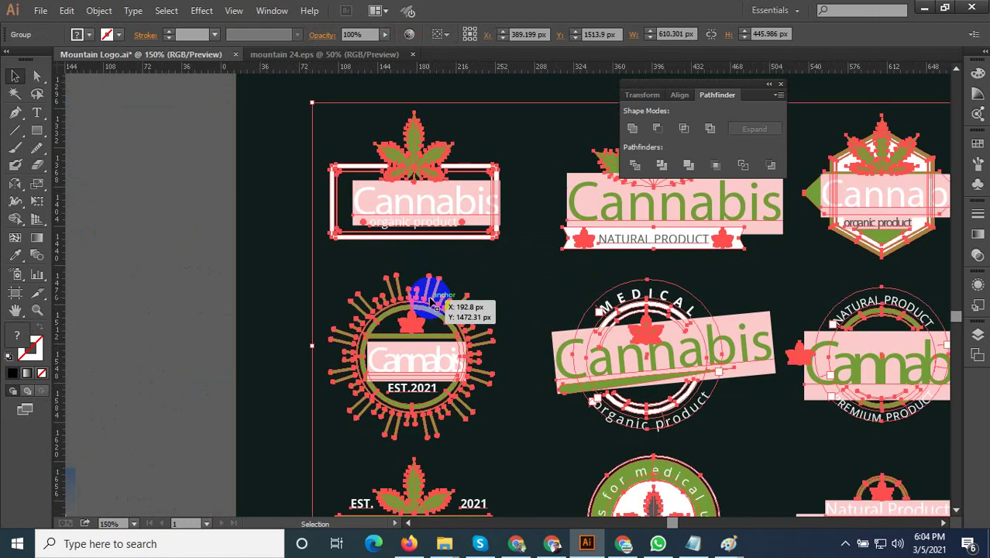
{"action": "double_click", "coordinate": [434, 303]}
{"action": "left_click", "coordinate": [436, 300]}
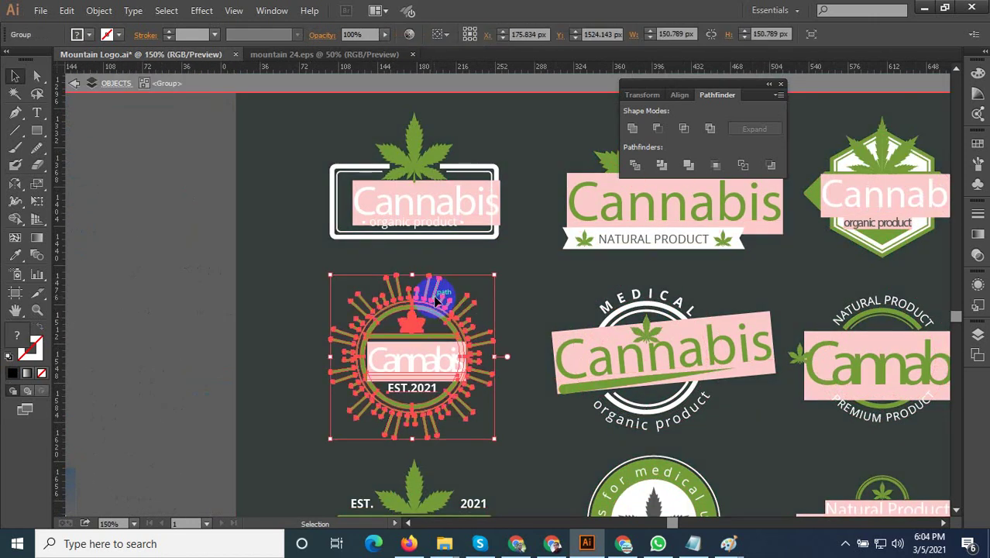
{"action": "double_click", "coordinate": [385, 405]}
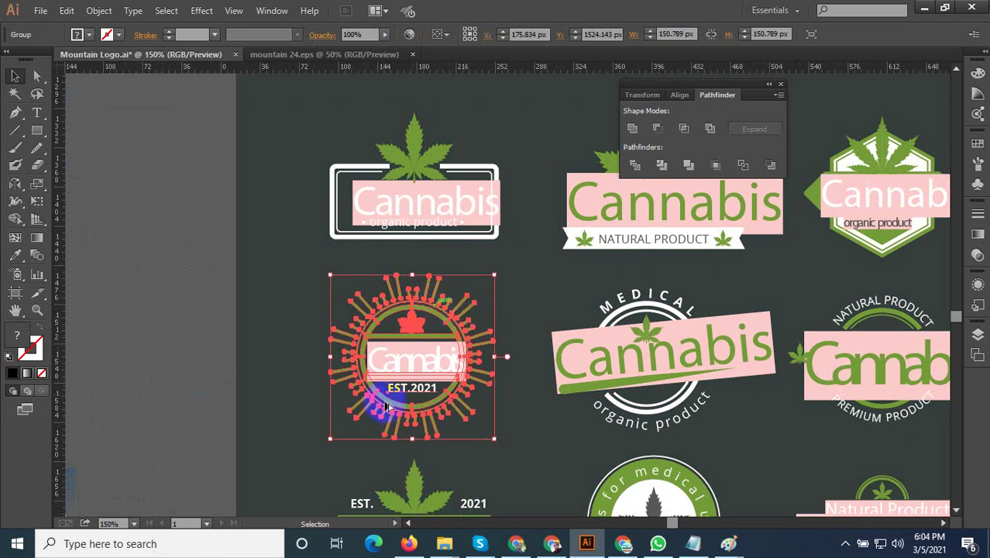
Paste the EST.2021 badge onto the Wild Path artboard
{"action": "scroll", "coordinate": [397, 418], "scroll_direction": "down", "scroll_amount": 5}
{"action": "scroll", "coordinate": [397, 418], "scroll_direction": "up", "scroll_amount": 2}
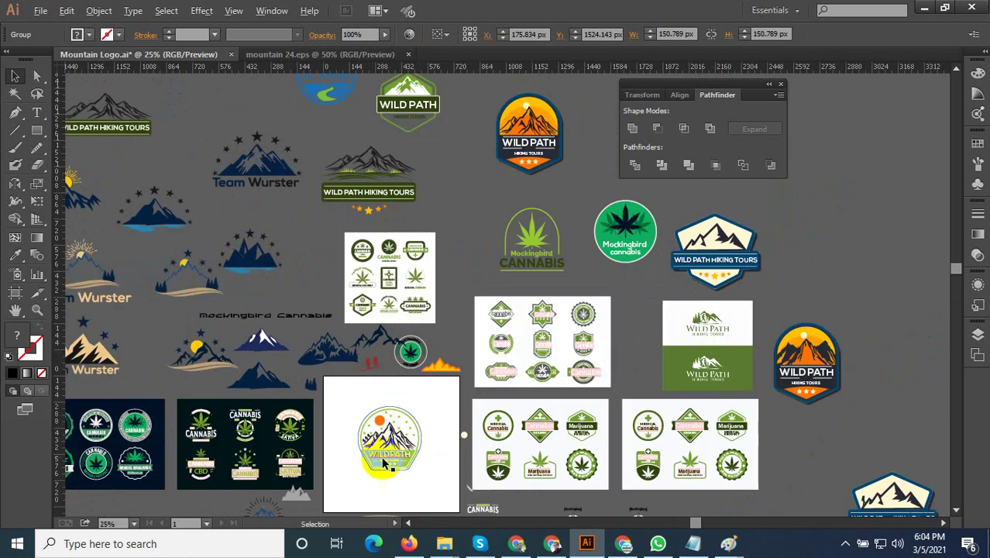
{"action": "scroll", "coordinate": [502, 343], "scroll_direction": "up", "scroll_amount": 5}
{"action": "left_click_drag", "start_coordinate": [502, 342], "coordinate": [401, 371]}
{"action": "key", "text": "ctrl+v"}
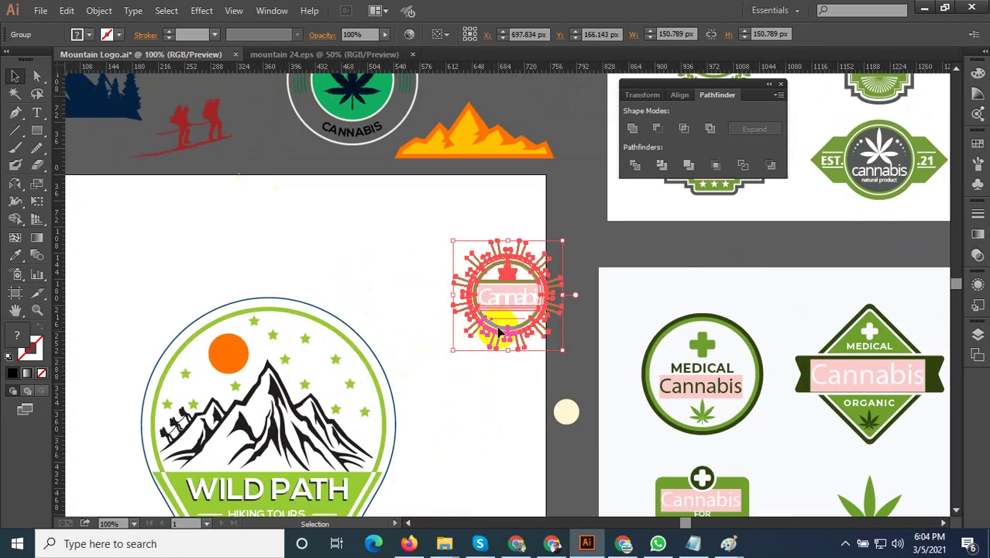
{"action": "left_click_drag", "start_coordinate": [501, 353], "coordinate": [433, 353]}
{"action": "scroll", "coordinate": [444, 270], "scroll_direction": "up", "scroll_amount": 3}
Ungroup the pasted badge and delete its Cannabis text
{"action": "right_click", "coordinate": [447, 246]}
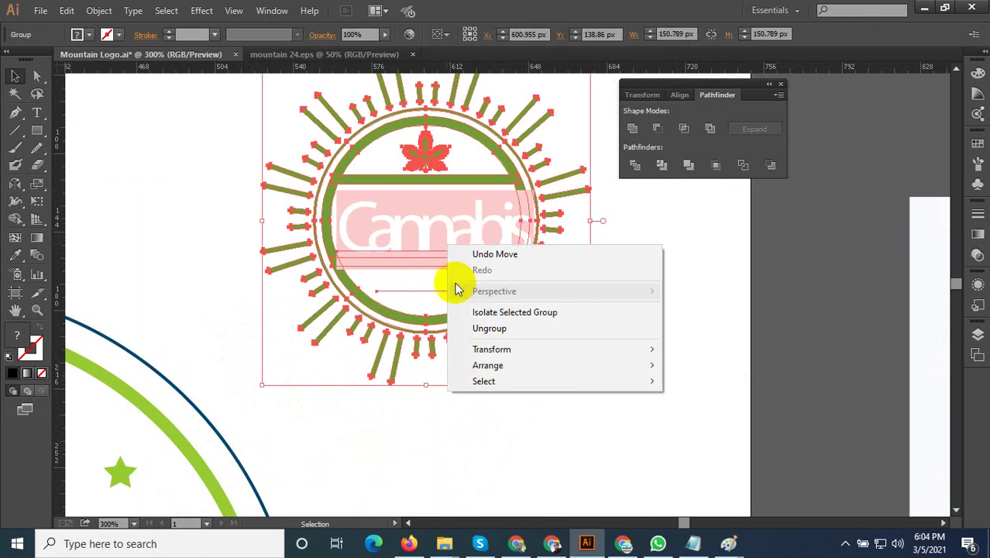
{"action": "left_click", "coordinate": [487, 327]}
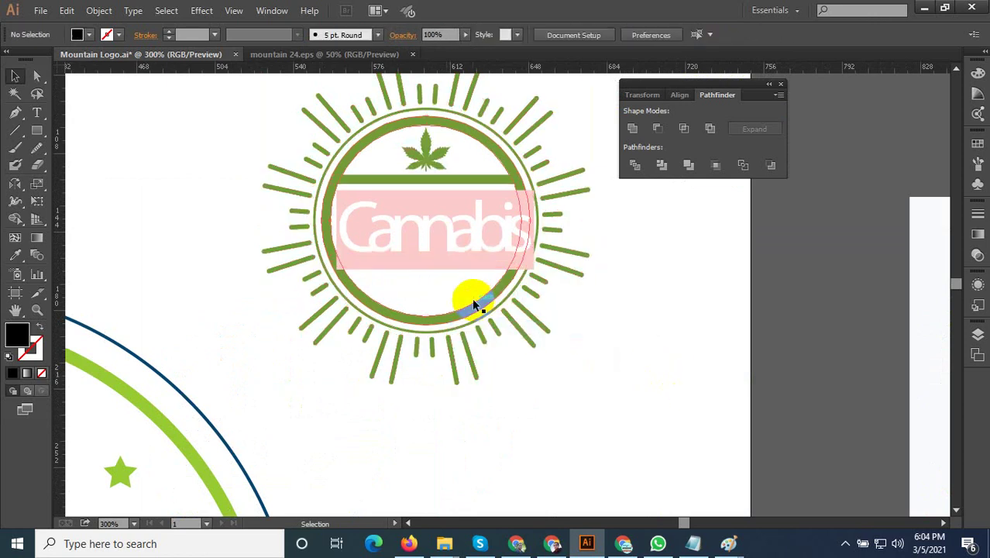
{"action": "left_click_drag", "start_coordinate": [411, 224], "coordinate": [420, 221]}
{"action": "right_click", "coordinate": [420, 221]}
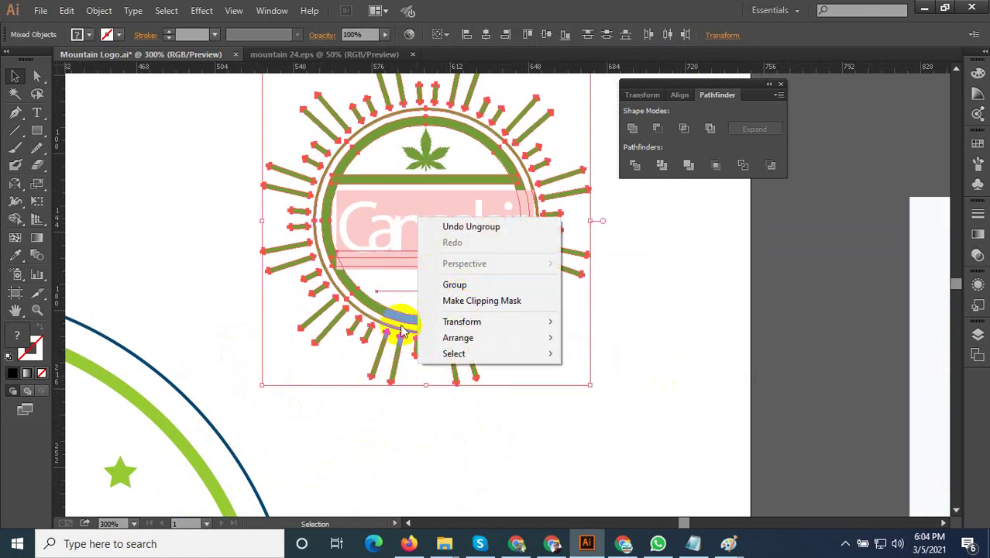
{"action": "left_click", "coordinate": [391, 306]}
{"action": "left_click", "coordinate": [412, 246]}
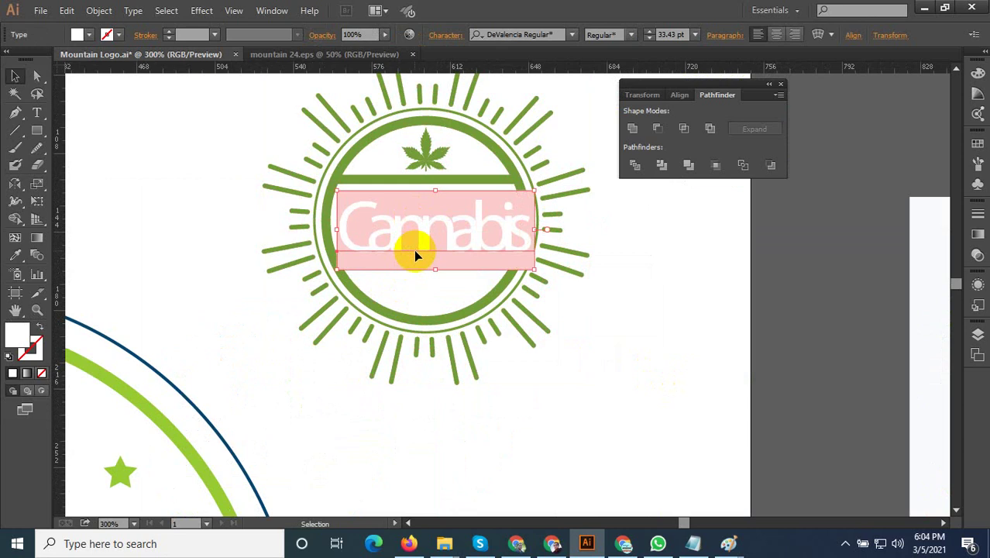
{"action": "key", "text": "Delete"}
Delete the upper and lower horizontal bands inside the emblem group
{"action": "left_click", "coordinate": [415, 287]}
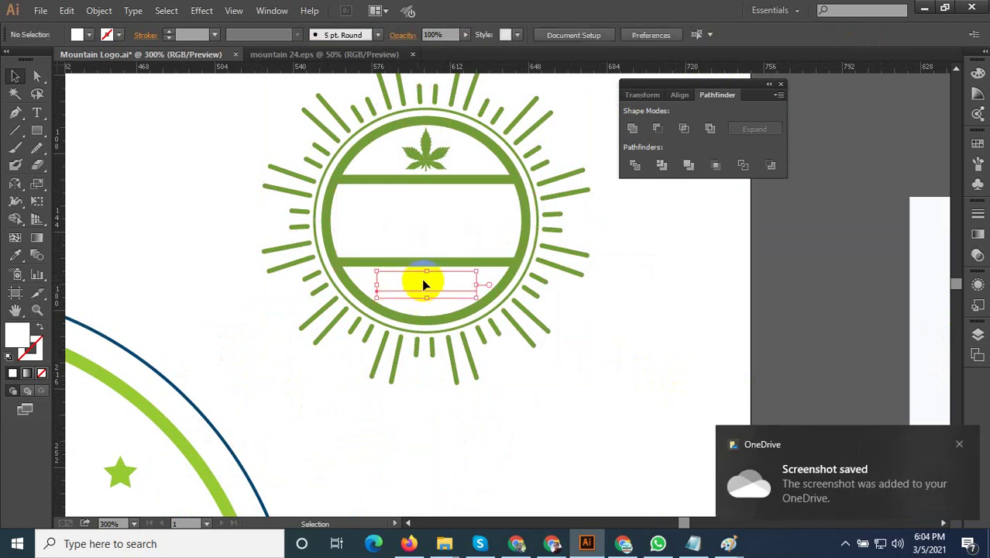
{"action": "left_click", "coordinate": [422, 261]}
{"action": "double_click", "coordinate": [422, 261]}
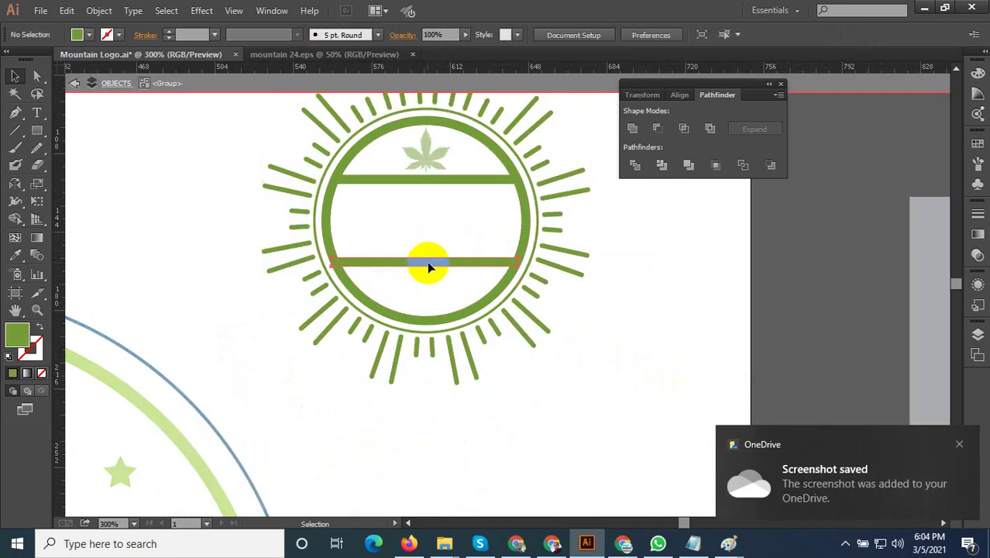
{"action": "key", "text": "Delete"}
{"action": "left_click", "coordinate": [414, 179]}
{"action": "key", "text": "Delete"}
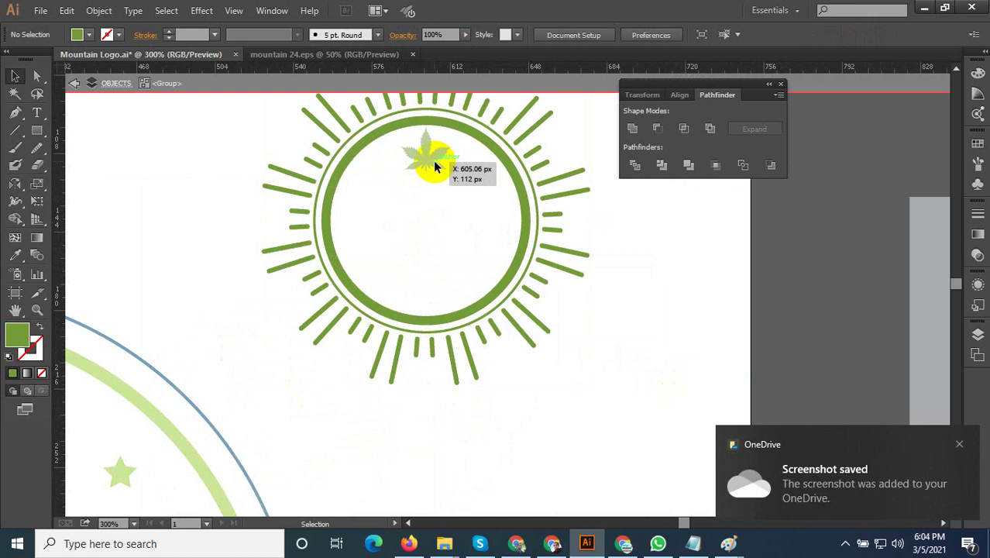
Delete the leaf from inside the circle, leaving an empty sunburst
{"action": "key", "text": "Escape"}
{"action": "left_click", "coordinate": [421, 158]}
{"action": "left_click_drag", "start_coordinate": [452, 198], "coordinate": [406, 149]}
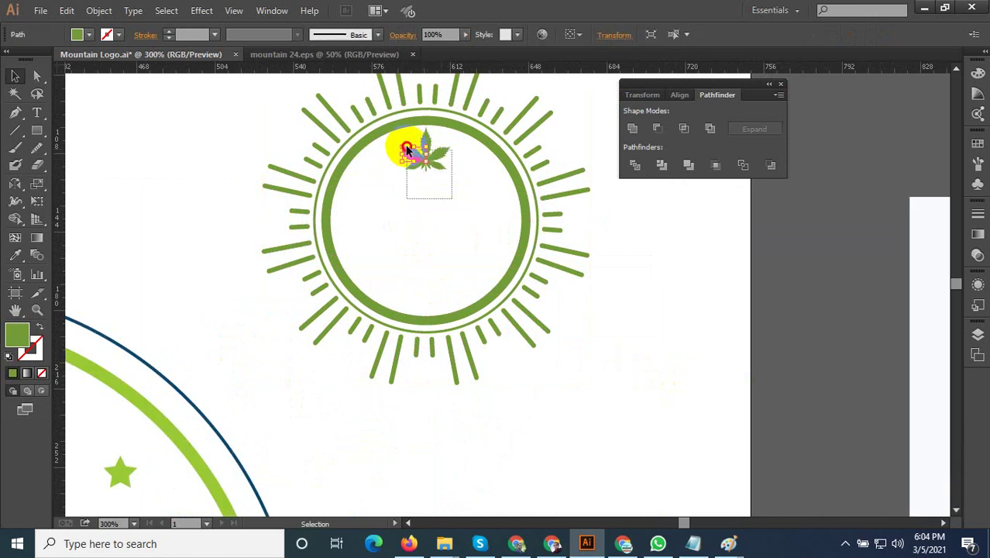
{"action": "key", "text": "Delete"}
Inspect the sunburst group's rays and inner circle in isolation mode
{"action": "scroll", "coordinate": [502, 308], "scroll_direction": "down", "scroll_amount": 3}
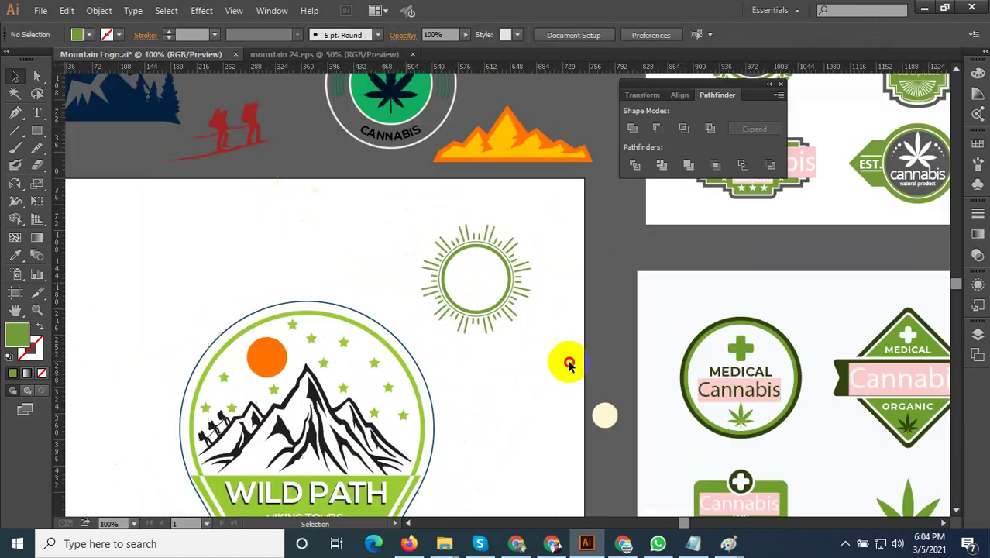
{"action": "scroll", "coordinate": [518, 310], "scroll_direction": "up", "scroll_amount": 3}
{"action": "left_click", "coordinate": [477, 270]}
{"action": "double_click", "coordinate": [477, 270]}
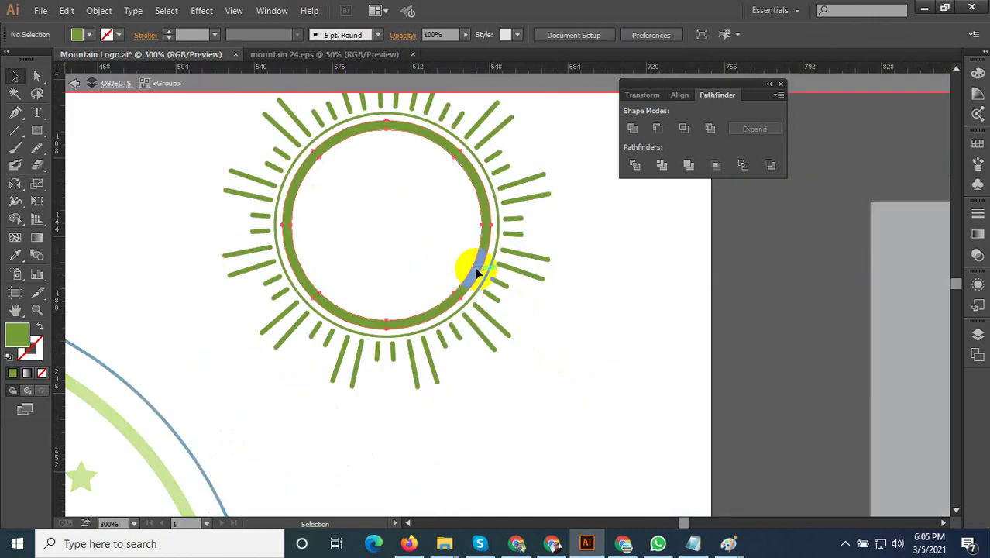
{"action": "left_click", "coordinate": [555, 356]}
{"action": "left_click_drag", "start_coordinate": [593, 404], "coordinate": [263, 117]}
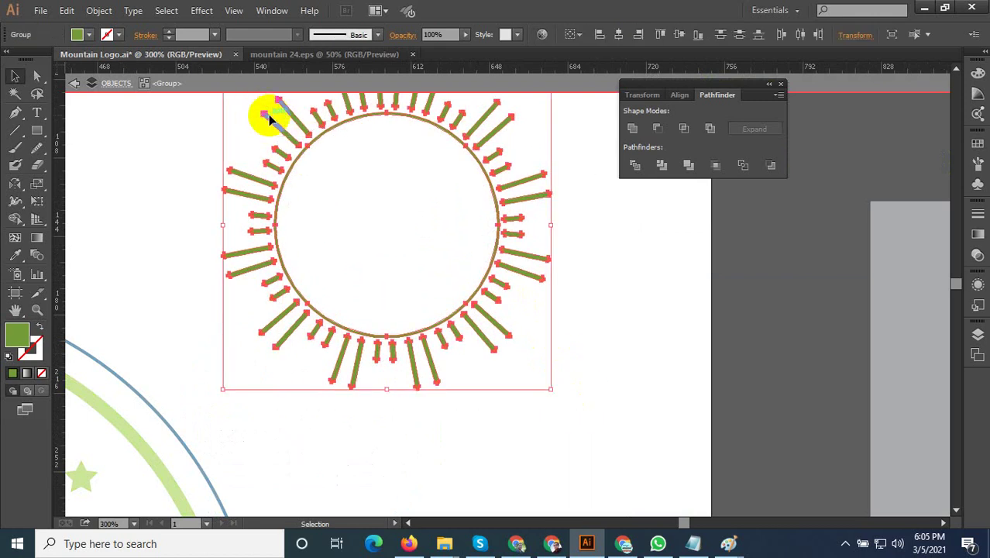
{"action": "scroll", "coordinate": [466, 271], "scroll_direction": "down", "scroll_amount": 3}
{"action": "left_click", "coordinate": [535, 331]}
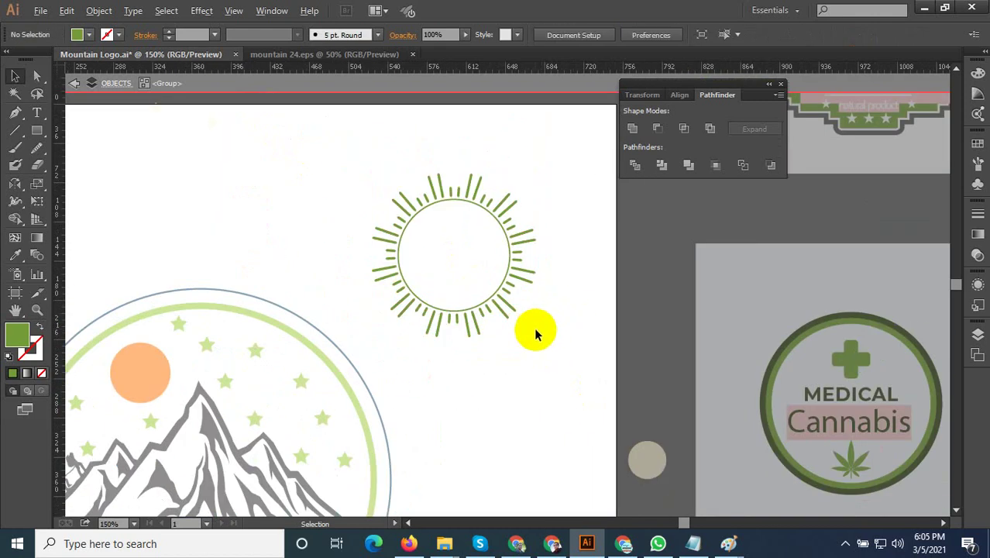
{"action": "scroll", "coordinate": [587, 338], "scroll_direction": "up", "scroll_amount": 1}
{"action": "key", "text": "Escape"}
Move the sunburst onto the orange sun and shrink it to fit around it
{"action": "left_click", "coordinate": [526, 336]}
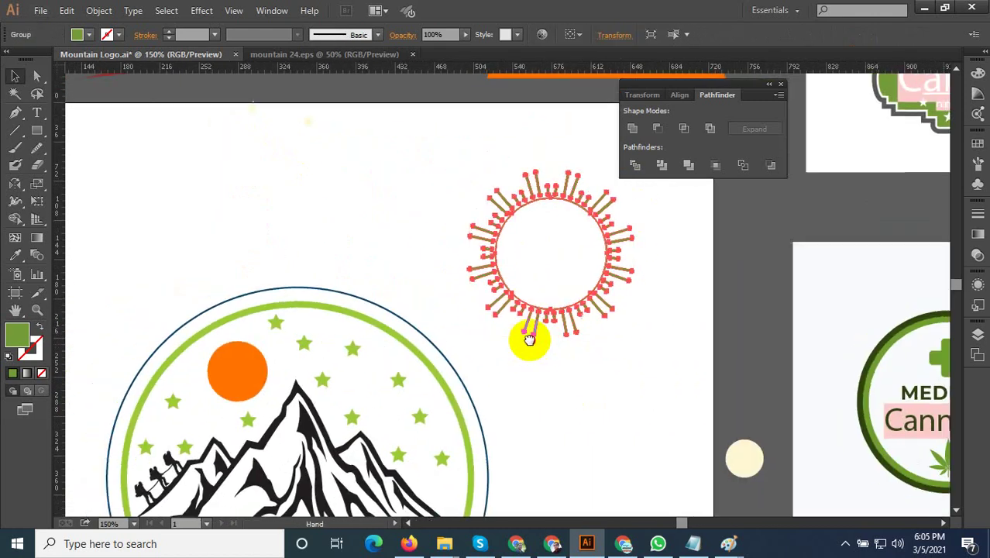
{"action": "mouse_move", "coordinate": [623, 288]}
{"action": "left_mouse_down"}
{"action": "mouse_move", "coordinate": [401, 339]}
{"action": "mouse_move", "coordinate": [310, 397]}
{"action": "left_mouse_up"}
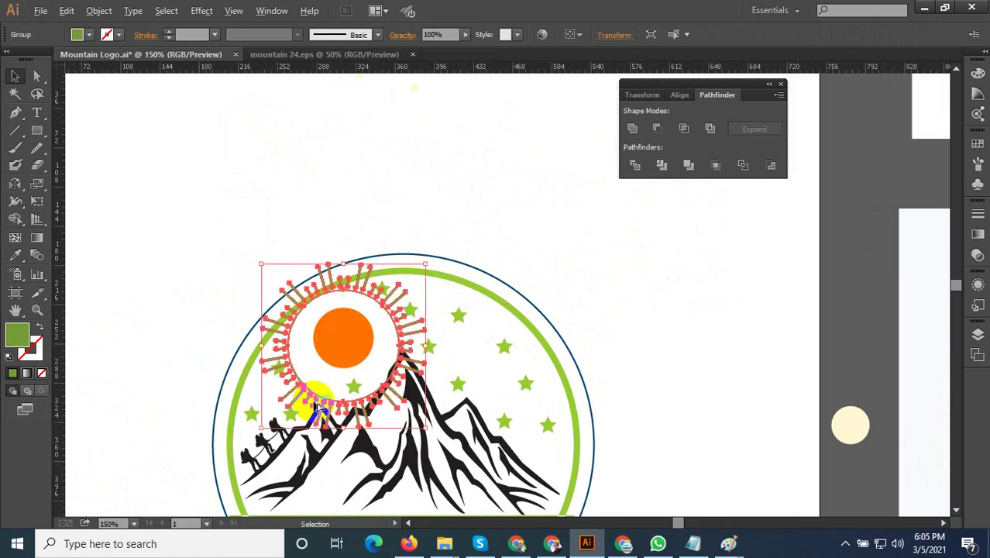
{"action": "scroll", "coordinate": [310, 396], "scroll_direction": "up", "scroll_amount": 3}
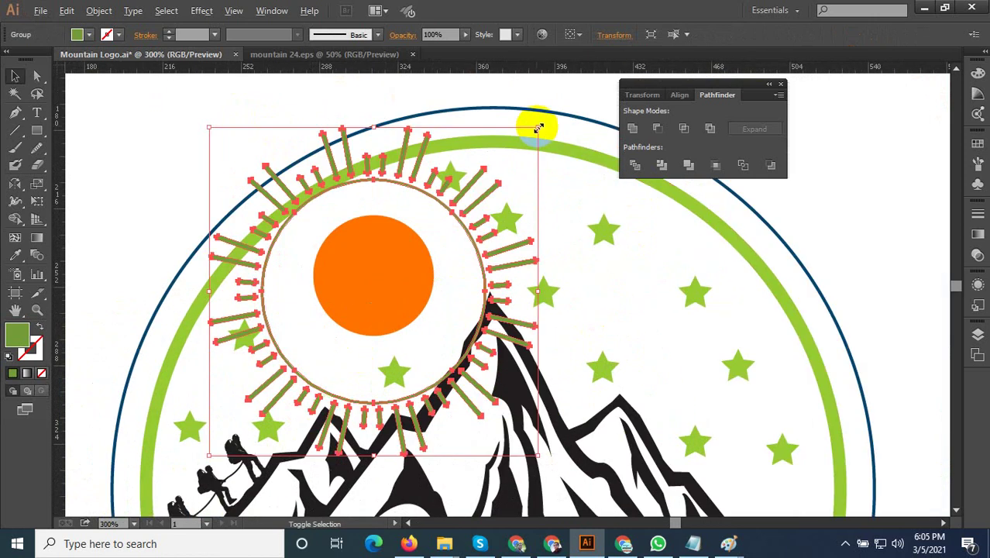
{"action": "left_click_drag", "start_coordinate": [538, 128], "coordinate": [442, 200]}
{"action": "scroll", "coordinate": [397, 287], "scroll_direction": "up", "scroll_amount": 1}
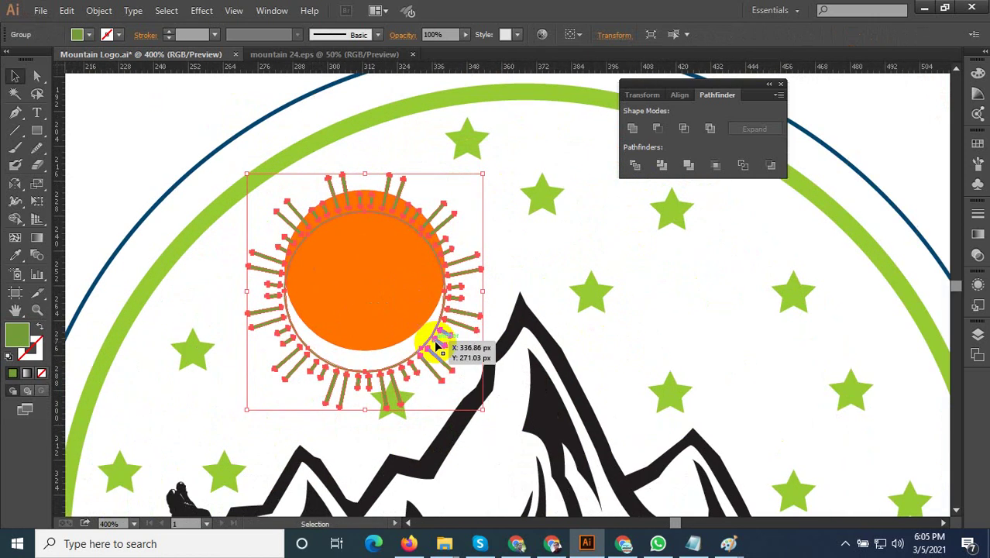
{"action": "left_click_drag", "start_coordinate": [435, 343], "coordinate": [460, 307]}
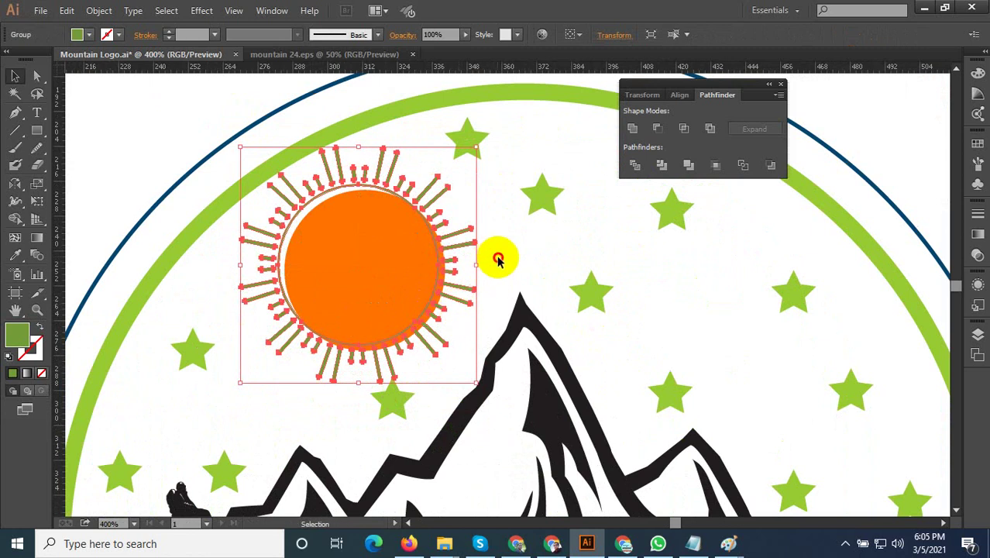
Ungroup the sunburst together with the orange sun
{"action": "left_click", "coordinate": [372, 289], "text": "shift"}
{"action": "scroll", "coordinate": [449, 238], "scroll_direction": "down", "scroll_amount": 1}
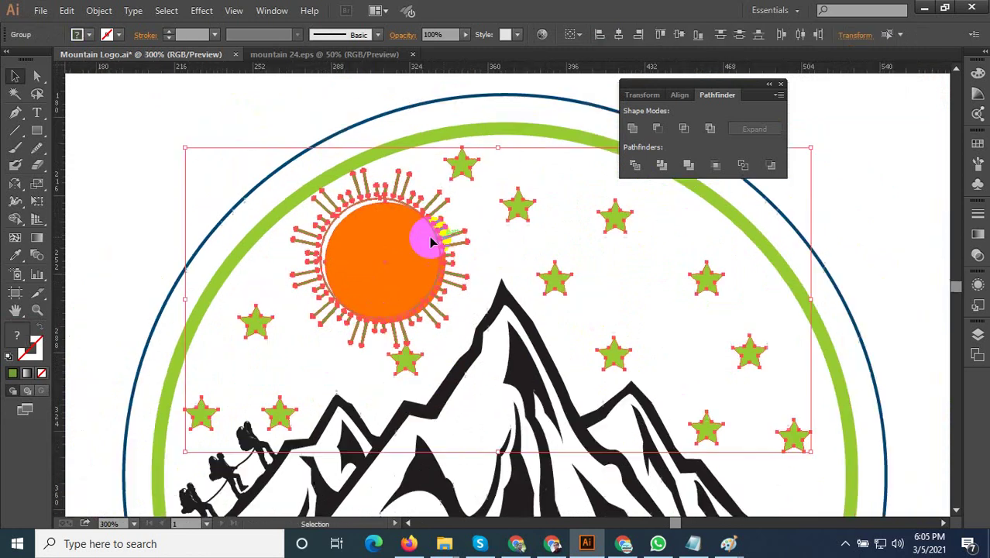
{"action": "right_click", "coordinate": [446, 235]}
{"action": "left_click", "coordinate": [476, 319]}
Select the sun and its rays, excluding the green ring
{"action": "left_click", "coordinate": [281, 137]}
{"action": "scroll", "coordinate": [419, 221], "scroll_direction": "up", "scroll_amount": 1}
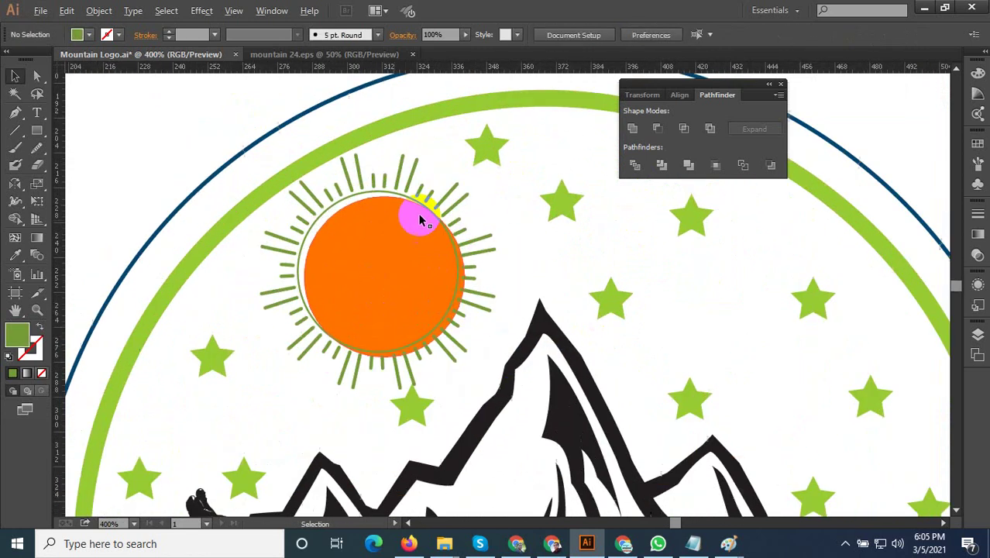
{"action": "left_click_drag", "start_coordinate": [444, 169], "coordinate": [396, 254]}
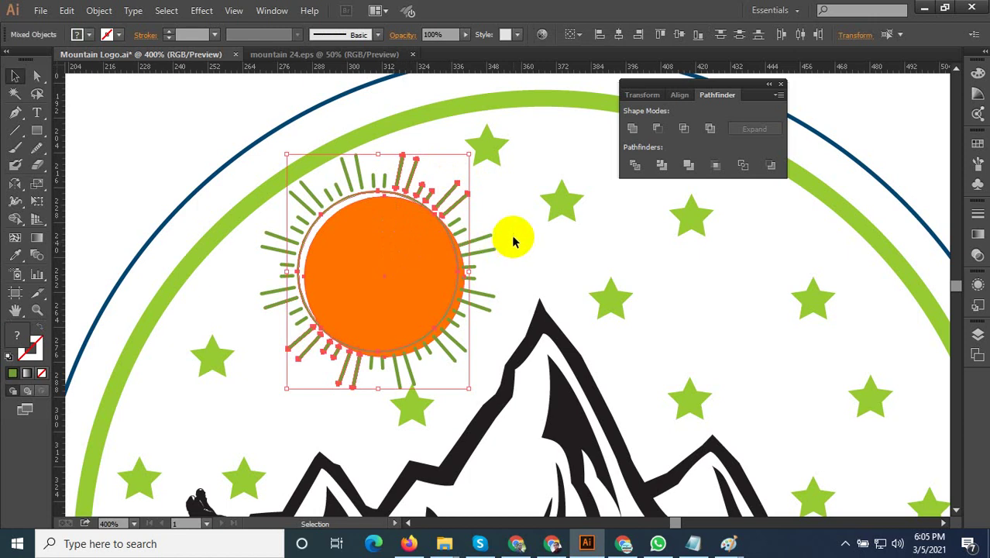
{"action": "left_click_drag", "start_coordinate": [207, 126], "coordinate": [505, 394]}
{"action": "left_click_drag", "start_coordinate": [393, 113], "coordinate": [387, 116]}
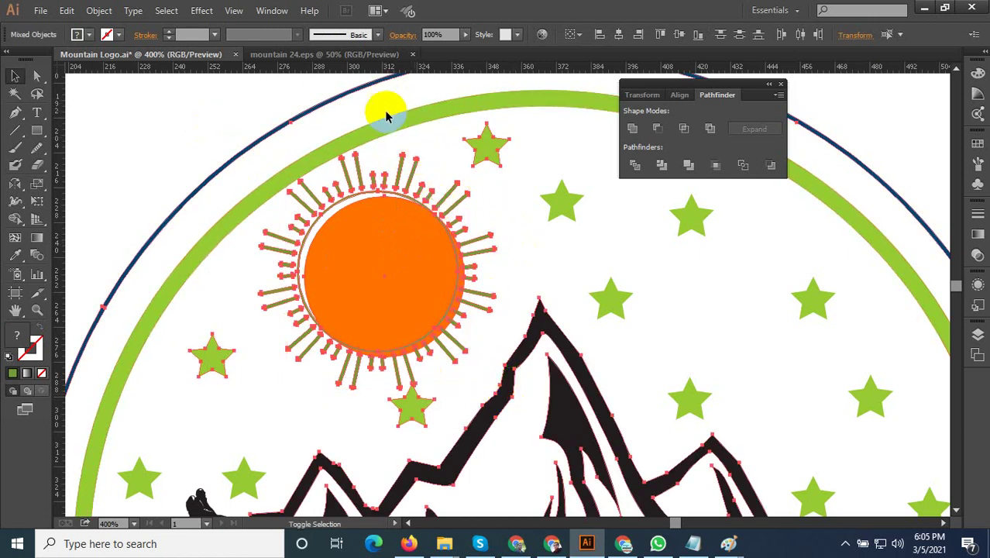
{"action": "key", "text": "v"}
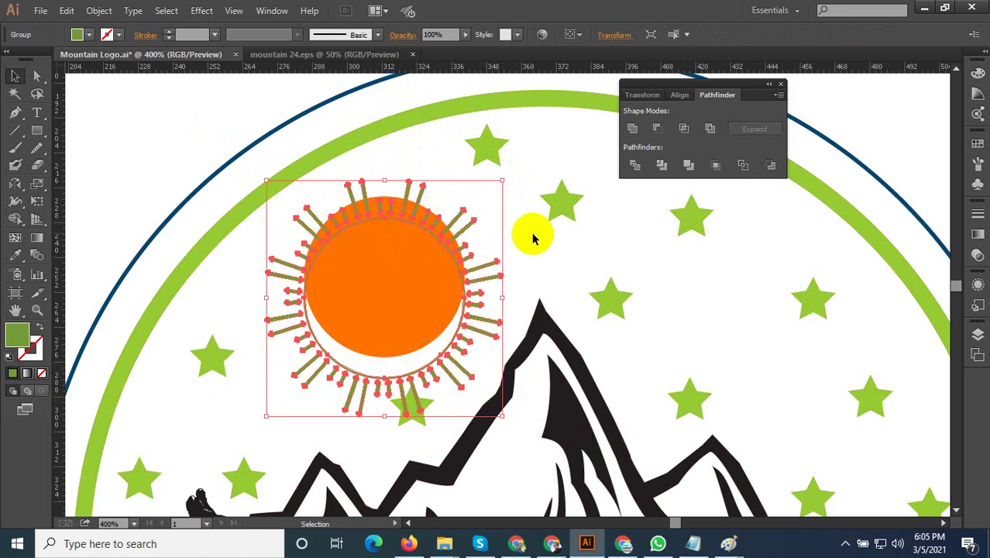
Ungroup the rays and vertically centre them with the orange sun
{"action": "left_click", "coordinate": [400, 279]}
{"action": "right_click", "coordinate": [400, 278]}
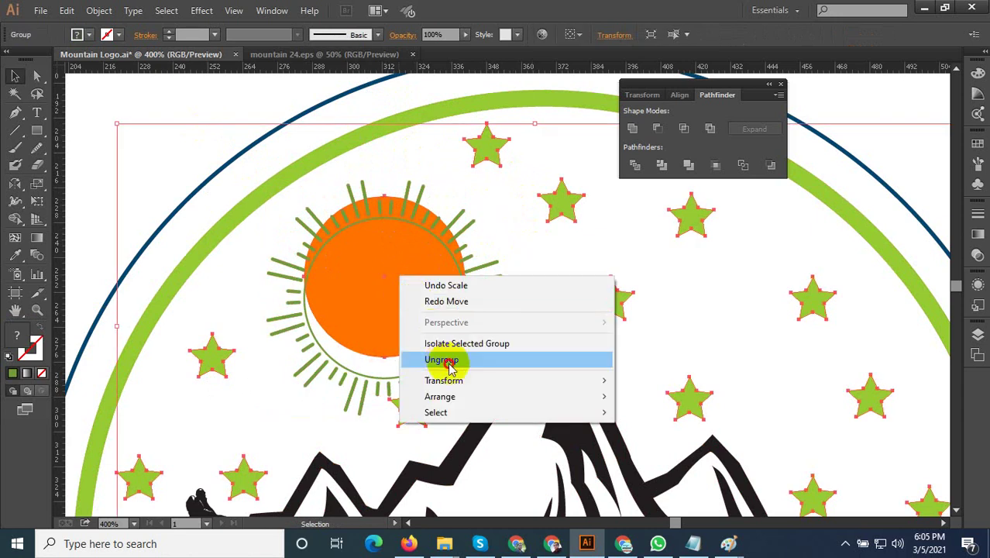
{"action": "left_click", "coordinate": [442, 365]}
{"action": "left_click", "coordinate": [509, 261]}
{"action": "left_click", "coordinate": [486, 269]}
{"action": "left_click", "coordinate": [427, 292], "text": "shift"}
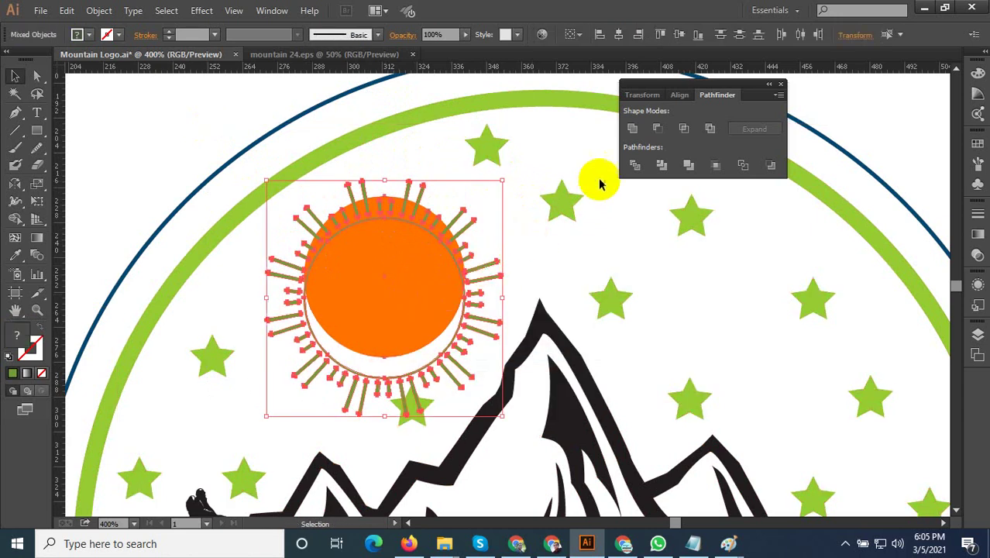
{"action": "left_click", "coordinate": [679, 35]}
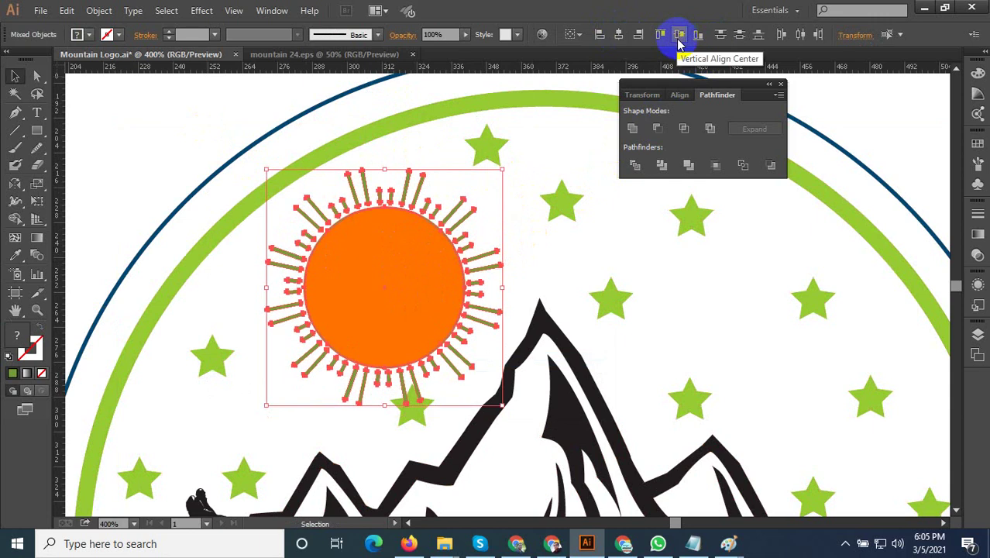
Nudge the sun group slightly upward inside the ring
{"action": "left_click", "coordinate": [526, 244]}
{"action": "scroll", "coordinate": [494, 288], "scroll_direction": "down", "scroll_amount": 1}
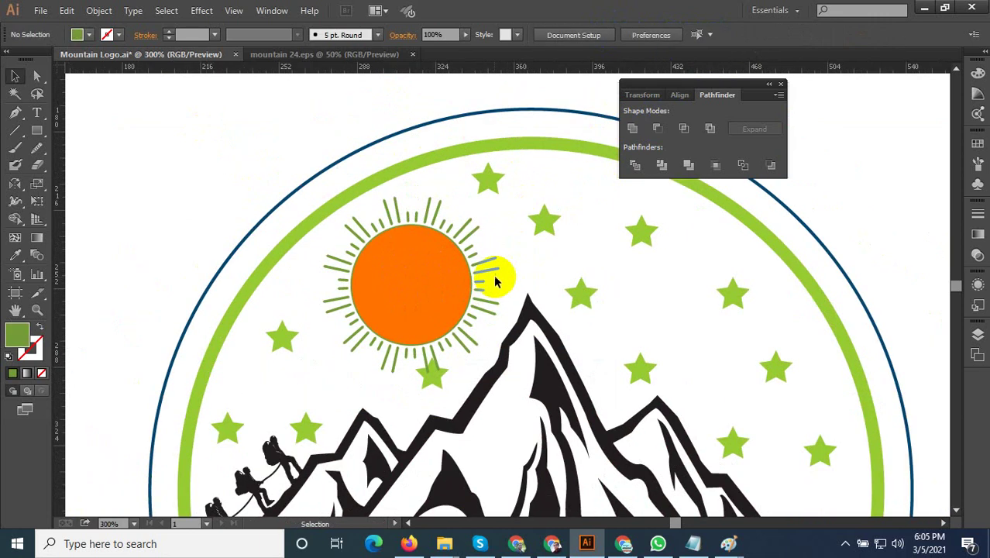
{"action": "left_click", "coordinate": [444, 258]}
{"action": "scroll", "coordinate": [418, 271], "scroll_direction": "up", "scroll_amount": 1}
{"action": "left_click_drag", "start_coordinate": [416, 283], "coordinate": [419, 276]}
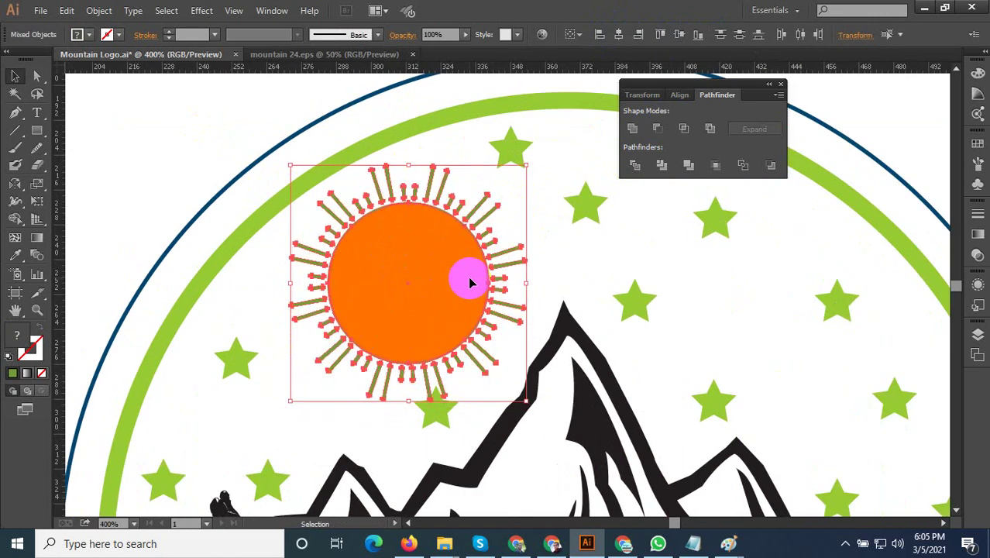
Eyedropper the orange sun's colour onto the rays
{"action": "left_click", "coordinate": [517, 213]}
{"action": "left_click", "coordinate": [490, 218]}
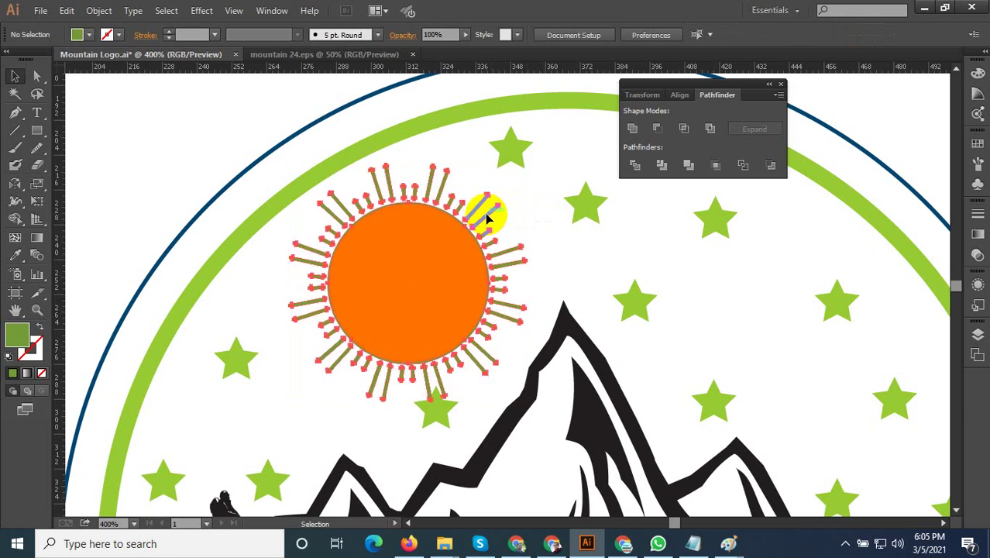
{"action": "left_click", "coordinate": [17, 253]}
{"action": "left_click", "coordinate": [326, 260]}
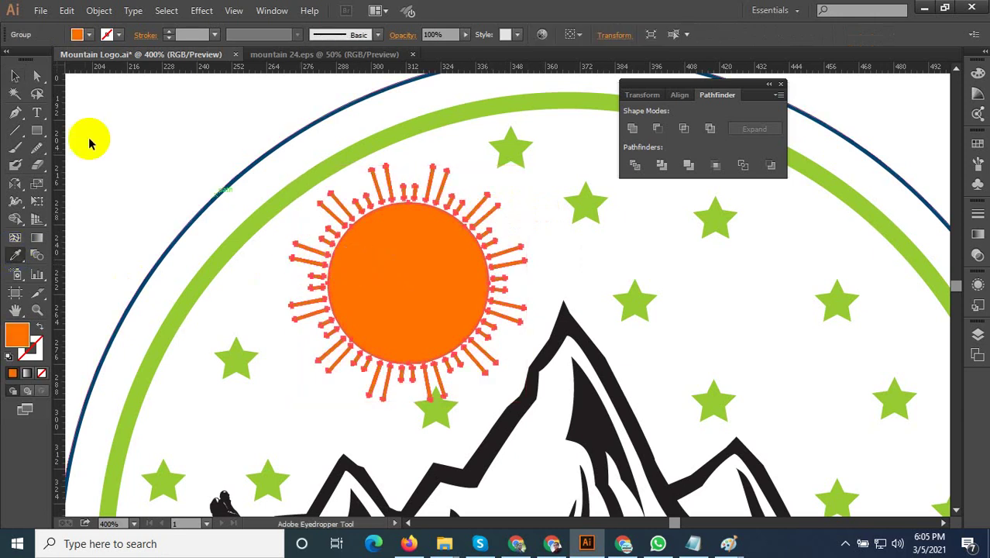
{"action": "left_click", "coordinate": [15, 76]}
{"action": "left_click", "coordinate": [255, 233]}
{"action": "scroll", "coordinate": [287, 314], "scroll_direction": "down", "scroll_amount": 2}
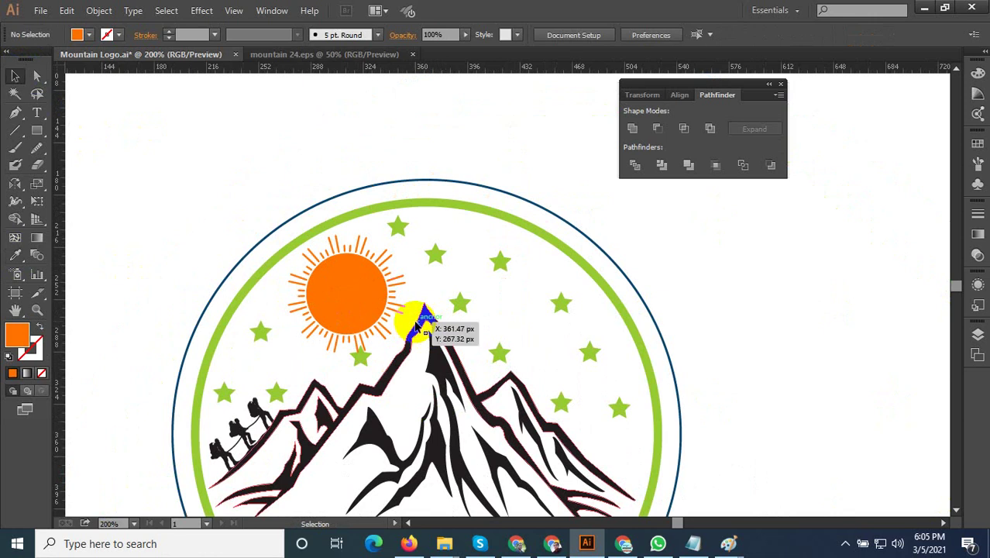
{"action": "scroll", "coordinate": [418, 325], "scroll_direction": "down", "scroll_amount": 3}
{"action": "scroll", "coordinate": [444, 425], "scroll_direction": "up", "scroll_amount": 1}
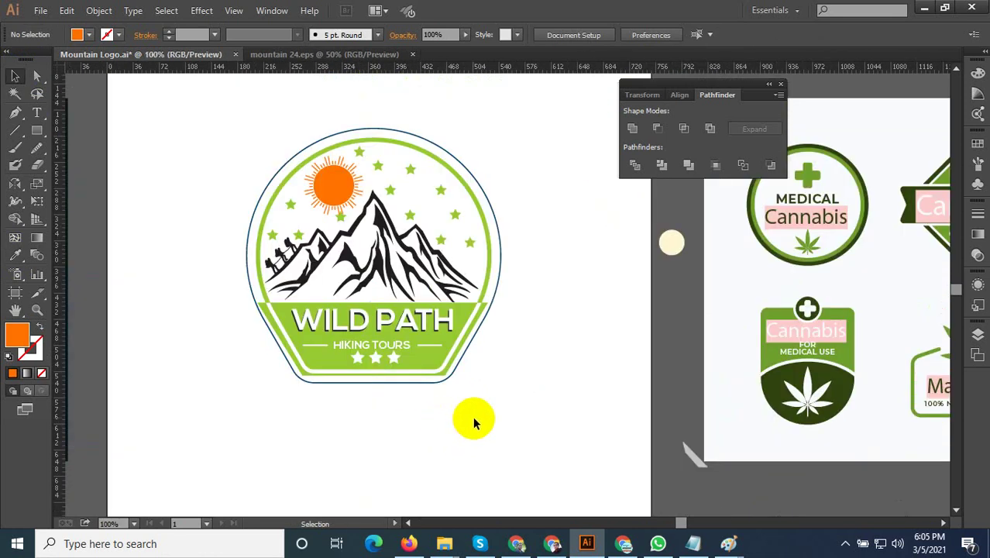
Save for Web as a Maximum-quality JPEG named Mountain-Logo-11
{"action": "key", "text": "ctrl+alt+shift+s"}
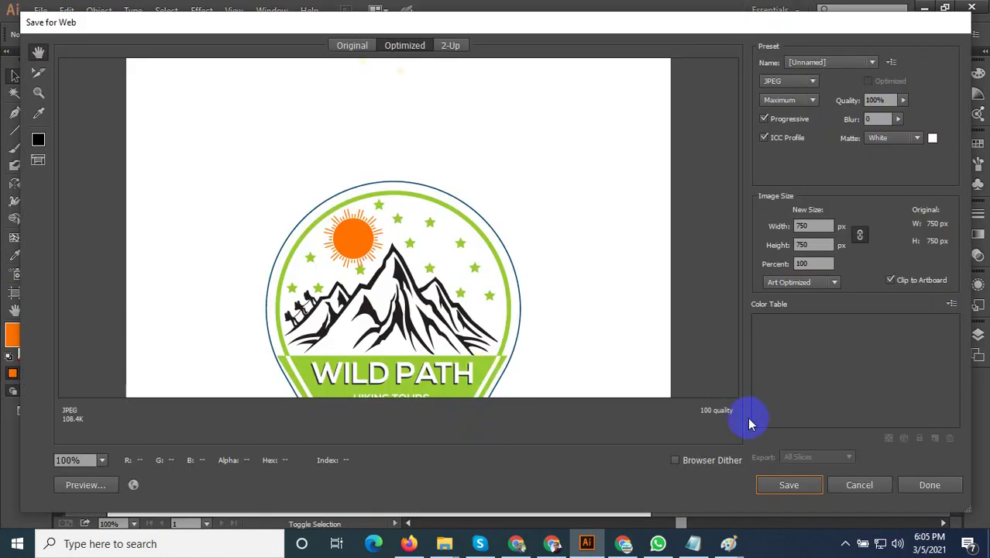
{"action": "left_click", "coordinate": [779, 486]}
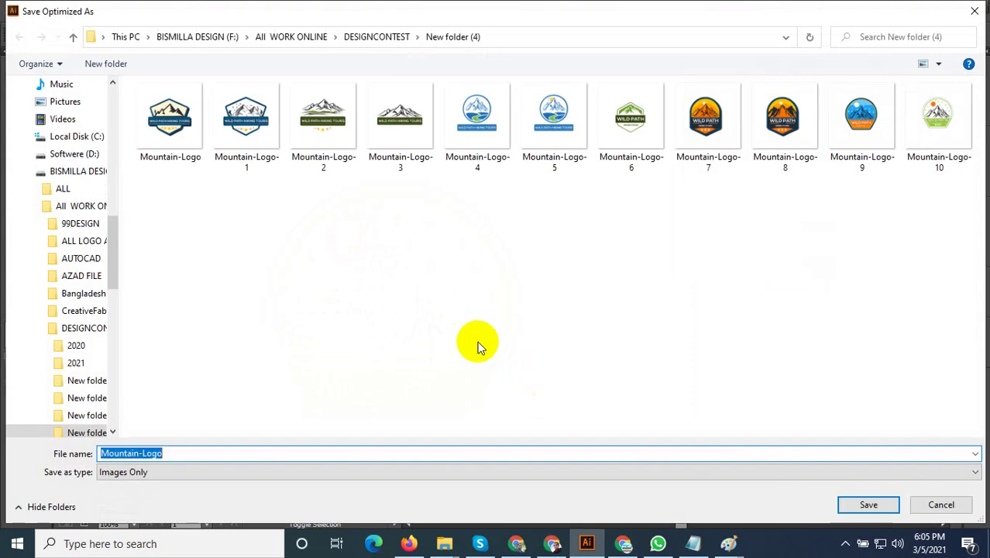
{"action": "left_click", "coordinate": [907, 153]}
{"action": "double_click", "coordinate": [198, 453]}
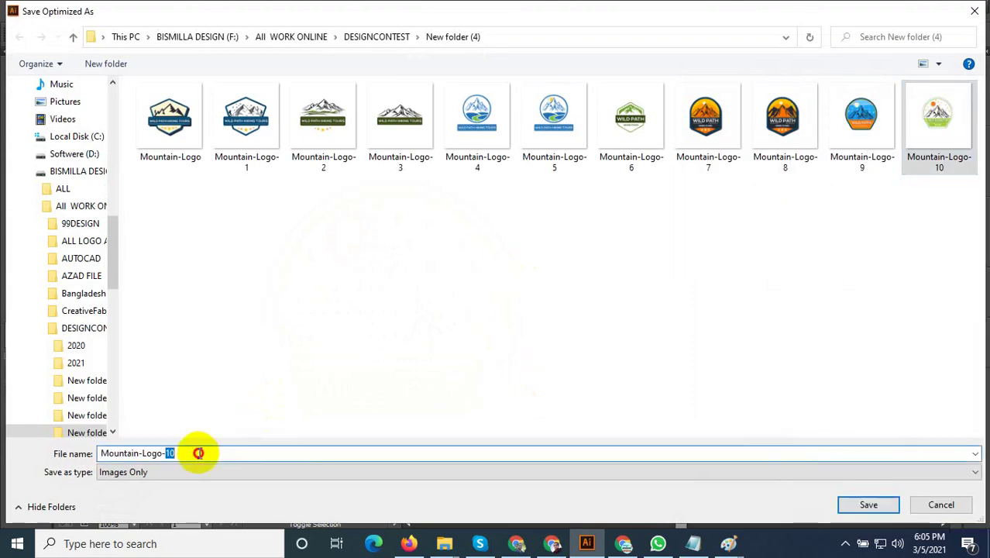
{"action": "right_click", "coordinate": [910, 153]}
{"action": "double_click", "coordinate": [194, 453]}
{"action": "type", "text": "1"}
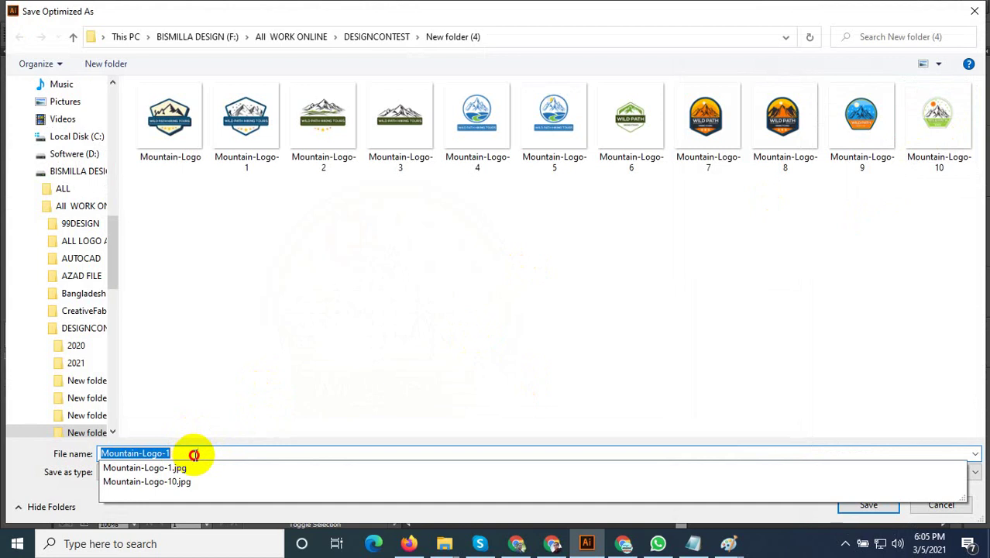
{"action": "type", "text": "1"}
{"action": "left_click", "coordinate": [860, 504]}
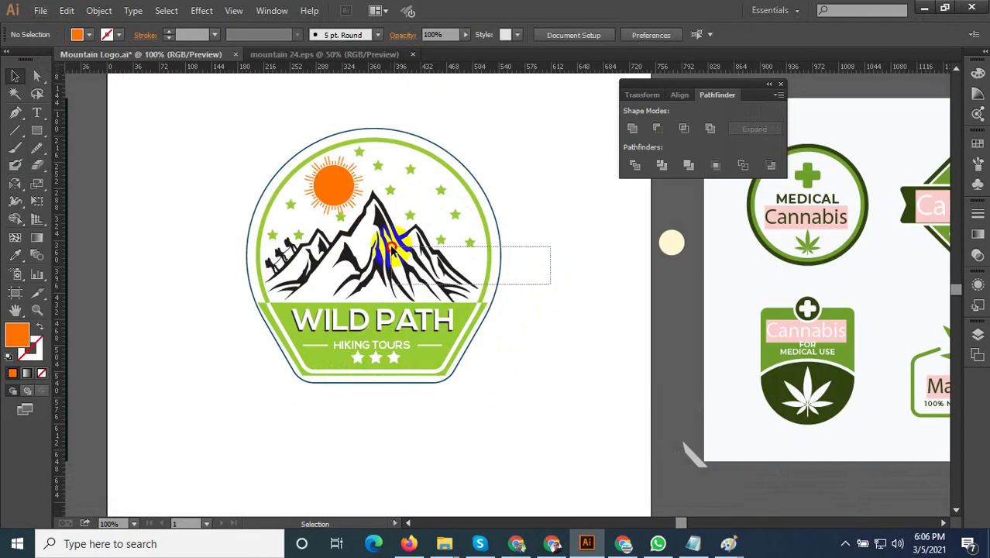
Bring the Mountain Explorer logo into view and ungroup it
{"action": "scroll", "coordinate": [441, 335], "scroll_direction": "down", "scroll_amount": 1}
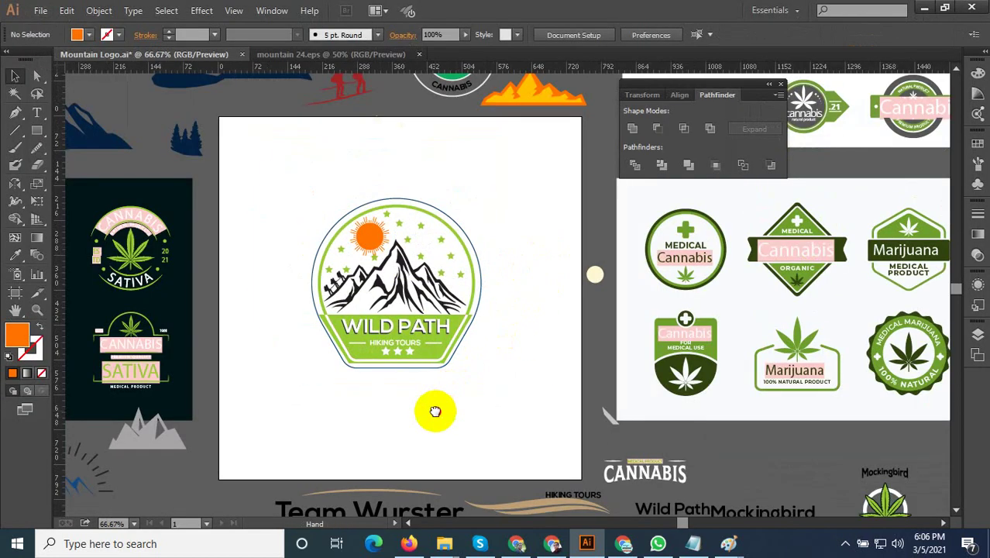
{"action": "left_click_drag", "start_coordinate": [435, 409], "coordinate": [421, 291]}
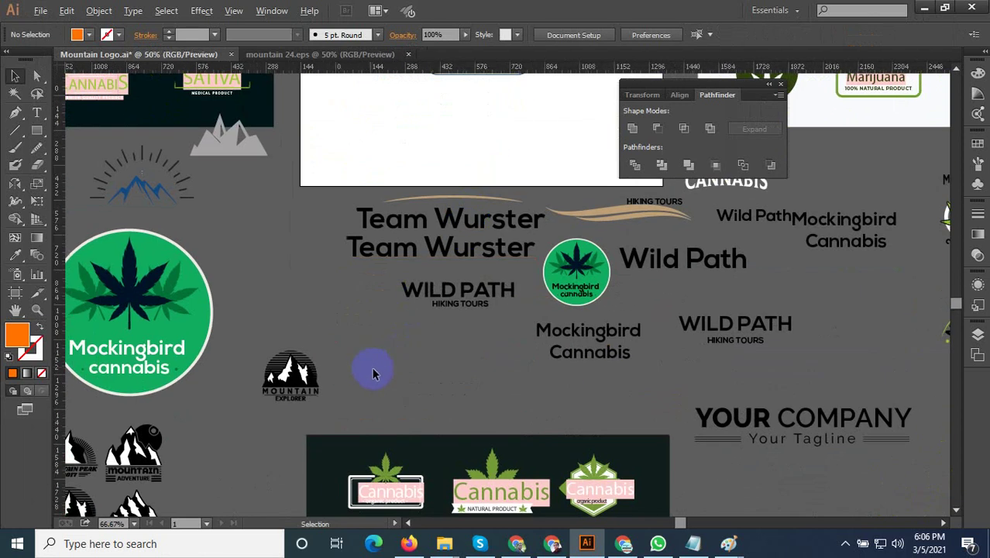
{"action": "scroll", "coordinate": [368, 368], "scroll_direction": "down", "scroll_amount": 2}
{"action": "scroll", "coordinate": [378, 312], "scroll_direction": "up", "scroll_amount": 2}
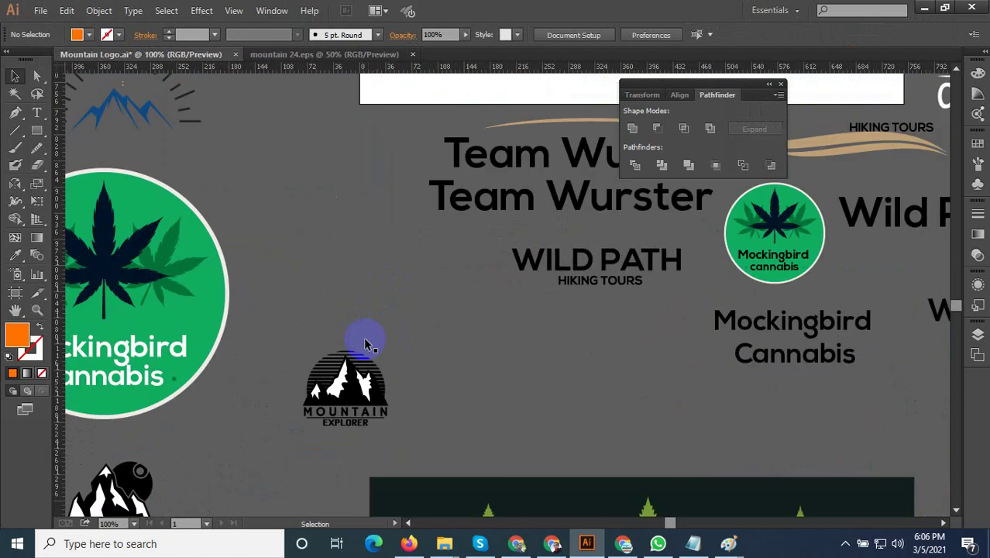
{"action": "scroll", "coordinate": [365, 337], "scroll_direction": "up", "scroll_amount": 1}
{"action": "left_click", "coordinate": [371, 336]}
{"action": "right_click", "coordinate": [394, 339]}
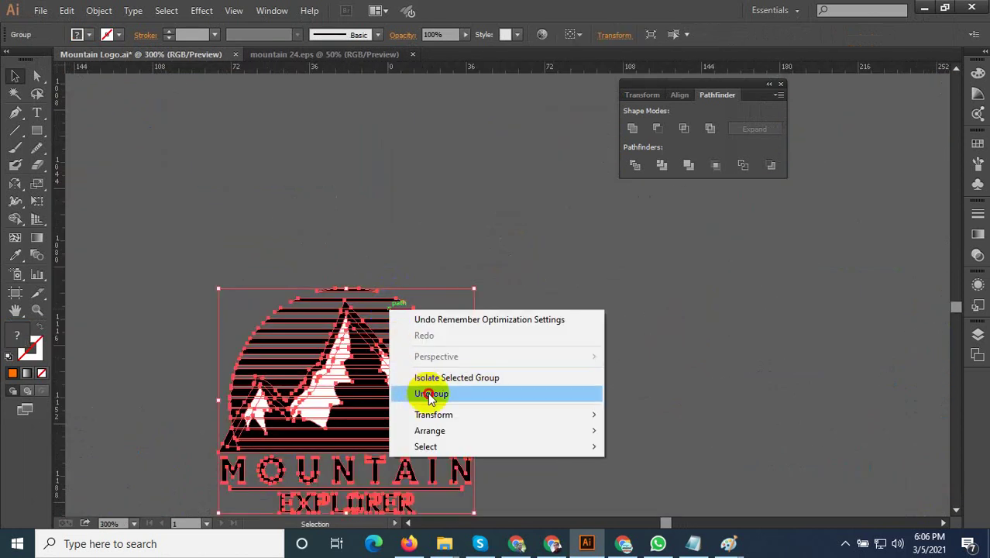
{"action": "left_click", "coordinate": [431, 394]}
Lift the striped half-circle up off the mountains and reselect it
{"action": "left_click", "coordinate": [513, 354]}
{"action": "left_click", "coordinate": [425, 333]}
{"action": "left_click_drag", "start_coordinate": [425, 333], "coordinate": [400, 167]}
{"action": "left_click", "coordinate": [540, 342]}
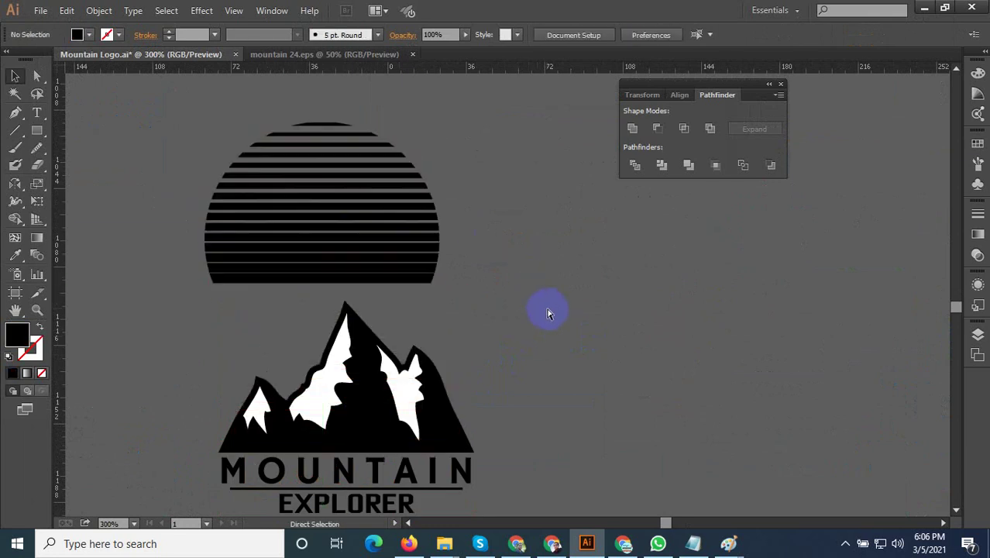
{"action": "left_click", "coordinate": [443, 267]}
{"action": "key", "text": "v"}
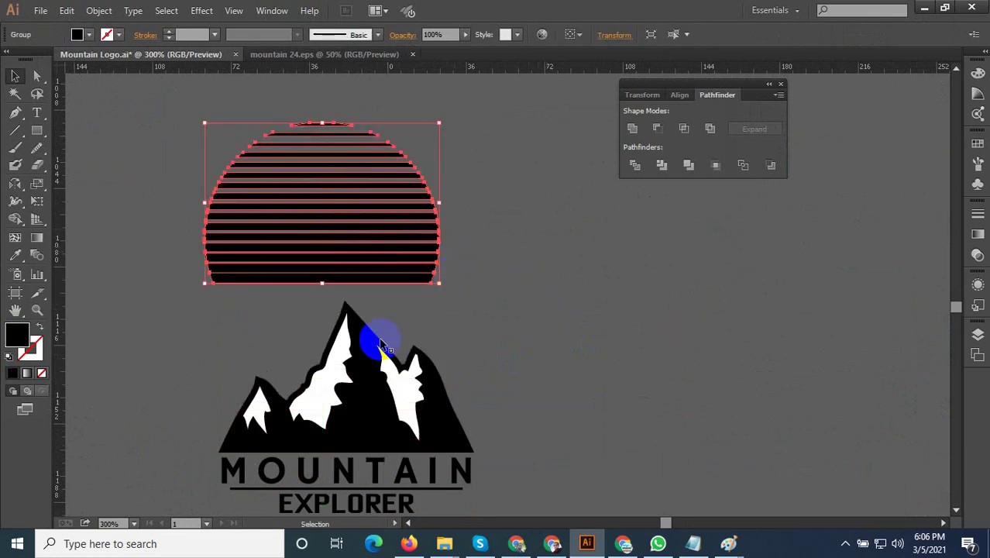
{"action": "scroll", "coordinate": [379, 344], "scroll_direction": "down", "scroll_amount": 5}
{"action": "scroll", "coordinate": [353, 465], "scroll_direction": "up", "scroll_amount": 1}
{"action": "scroll", "coordinate": [347, 482], "scroll_direction": "up", "scroll_amount": 1}
Place the stripes on the badge and enlarge them to cover its circle
{"action": "scroll", "coordinate": [419, 391], "scroll_direction": "up", "scroll_amount": 2}
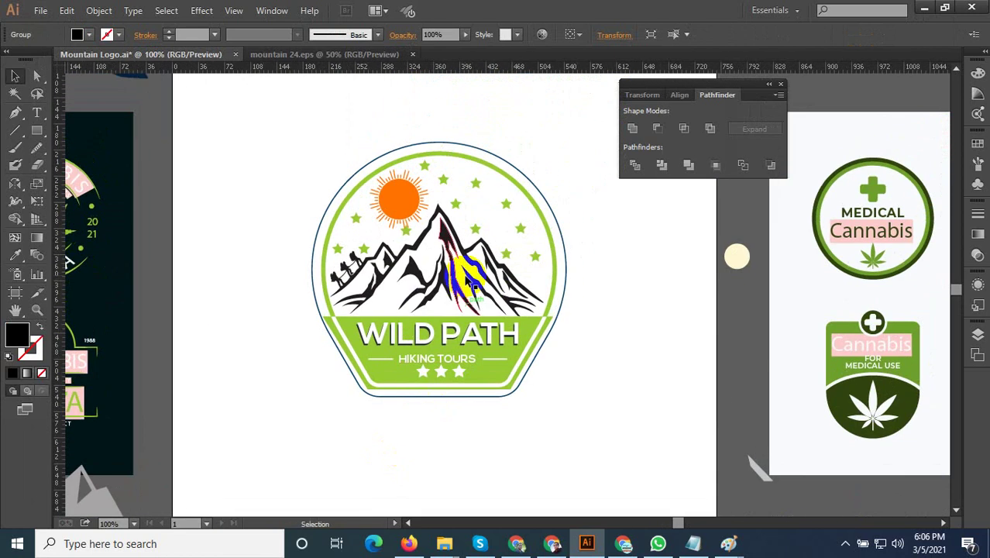
{"action": "scroll", "coordinate": [473, 222], "scroll_direction": "up", "scroll_amount": 1}
{"action": "mouse_move", "coordinate": [468, 279]}
{"action": "left_mouse_down"}
{"action": "mouse_move", "coordinate": [473, 222]}
{"action": "mouse_move", "coordinate": [481, 262]}
{"action": "mouse_move", "coordinate": [570, 364]}
{"action": "left_mouse_up"}
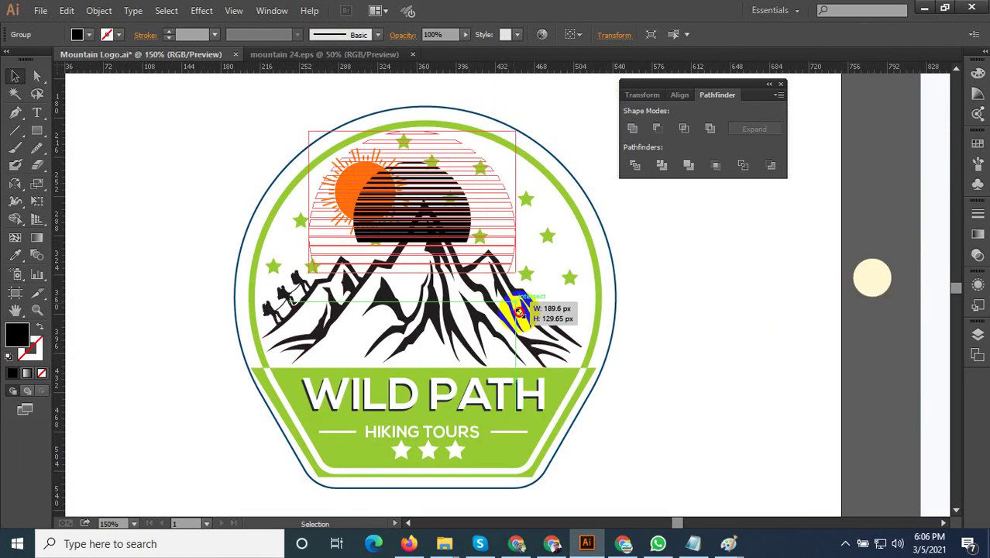
{"action": "left_click_drag", "start_coordinate": [531, 291], "coordinate": [534, 344]}
Send the stripes to the back, behind the mountains and stars
{"action": "scroll", "coordinate": [555, 293], "scroll_direction": "up", "scroll_amount": 2}
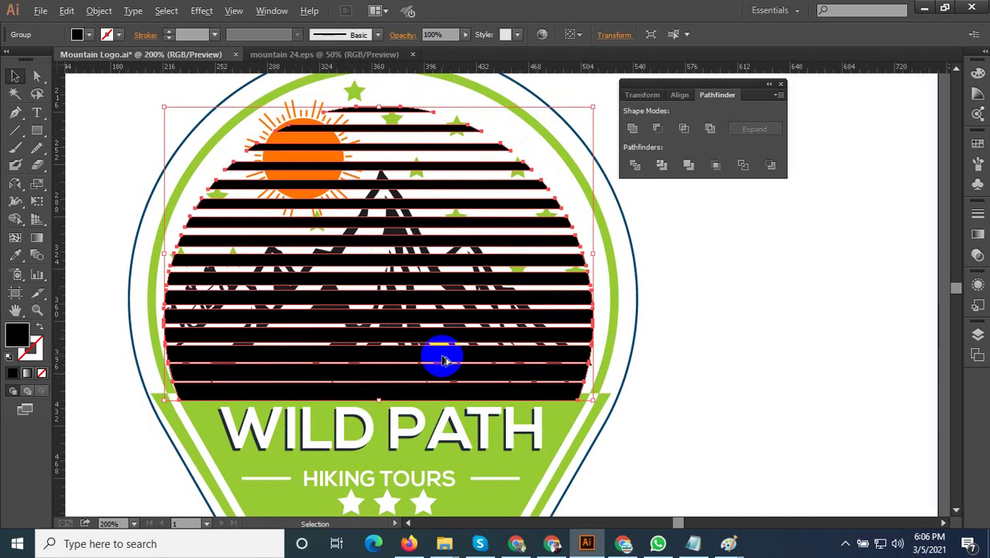
{"action": "scroll", "coordinate": [413, 225], "scroll_direction": "down", "scroll_amount": 1}
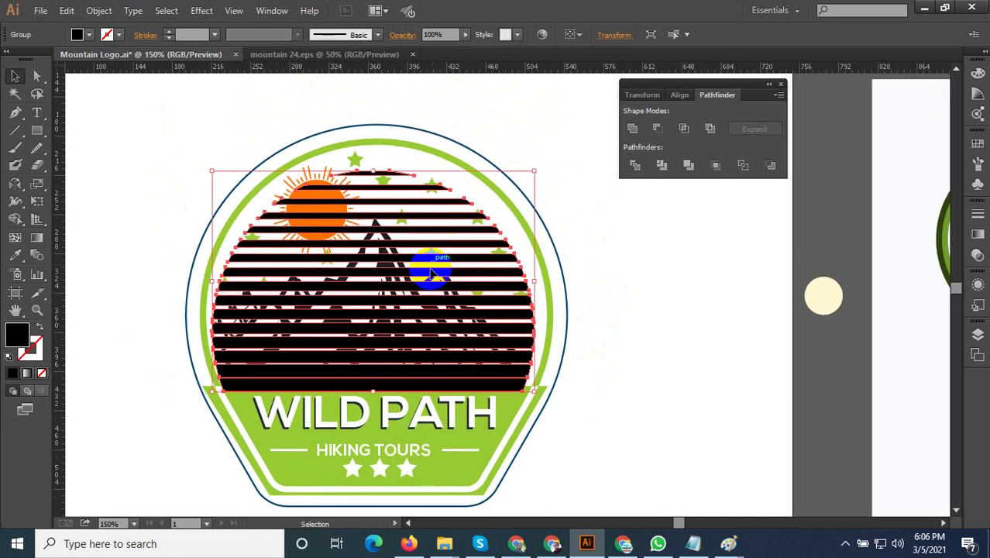
{"action": "right_click", "coordinate": [429, 285]}
{"action": "left_click", "coordinate": [689, 447]}
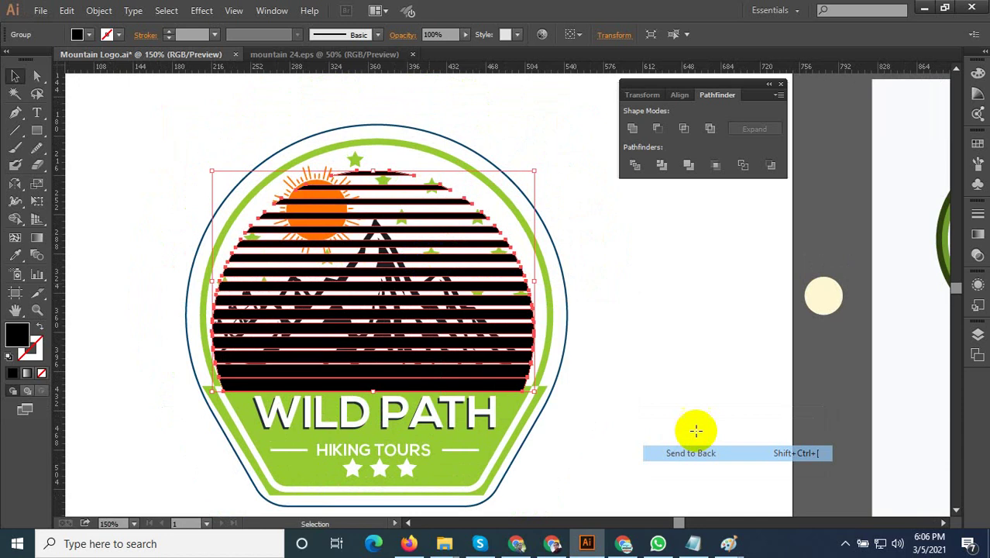
{"action": "left_click", "coordinate": [698, 431]}
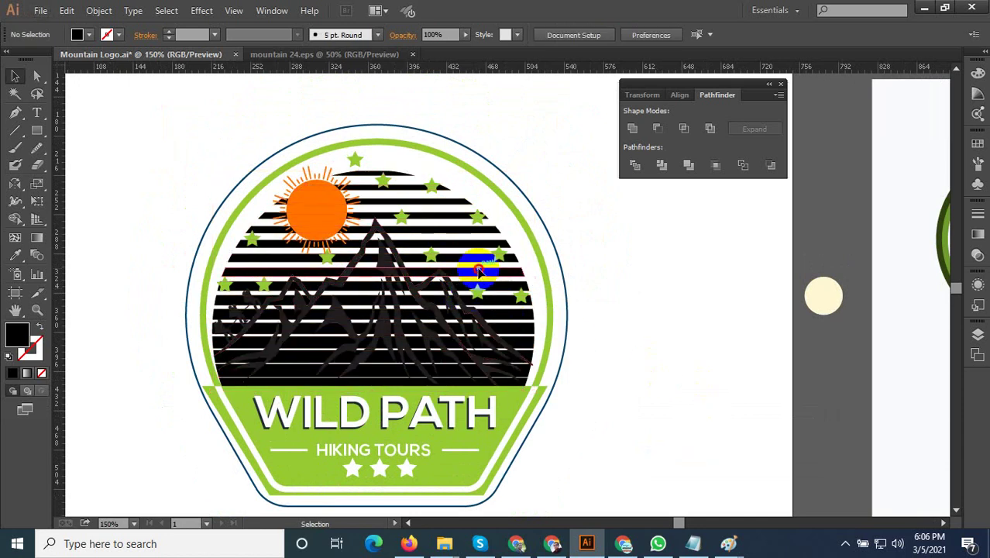
Move the stripes up to align with the badge's green ring
{"action": "left_click_drag", "start_coordinate": [479, 269], "coordinate": [408, 186]}
{"action": "key", "text": "ctrl+plus"}
{"action": "mouse_move", "coordinate": [364, 153]}
{"action": "left_mouse_down"}
{"action": "mouse_move", "coordinate": [382, 135]}
{"action": "mouse_move", "coordinate": [393, 250]}
{"action": "left_mouse_up"}
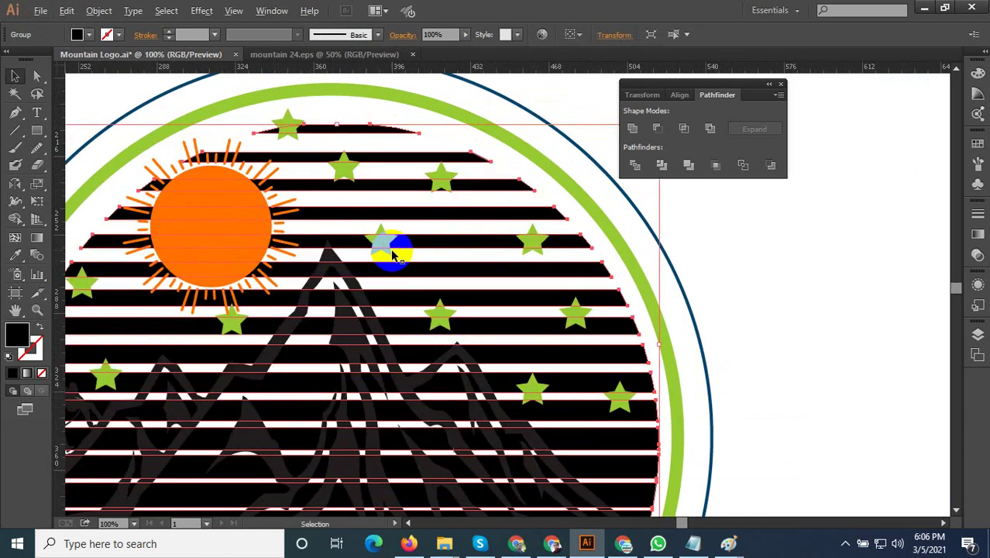
{"action": "key", "text": "ctrl+1"}
{"action": "key", "text": "ctrl+plus"}
{"action": "key", "text": "ctrl+plus"}
{"action": "mouse_move", "coordinate": [470, 354]}
{"action": "left_mouse_down"}
{"action": "mouse_move", "coordinate": [499, 343]}
{"action": "mouse_move", "coordinate": [364, 246]}
{"action": "left_mouse_up"}
{"action": "key", "text": "ctrl+minus"}
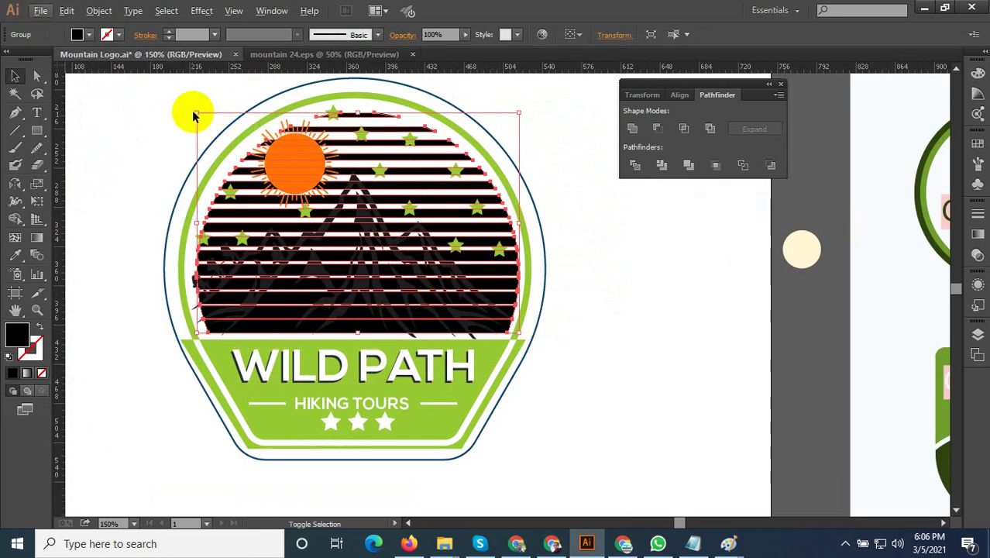
Enlarge the stripes from their top-left, bottom-right and upper-right corners
{"action": "left_click_drag", "start_coordinate": [196, 113], "coordinate": [180, 99]}
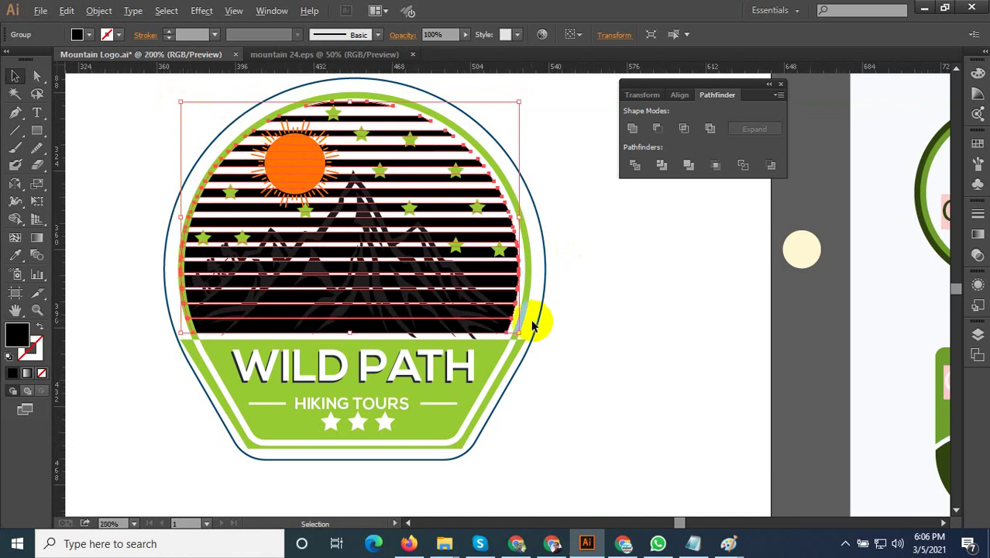
{"action": "scroll", "coordinate": [530, 321], "scroll_direction": "up", "scroll_amount": 2}
{"action": "left_click_drag", "start_coordinate": [499, 346], "coordinate": [514, 349]}
{"action": "scroll", "coordinate": [546, 391], "scroll_direction": "down", "scroll_amount": 2}
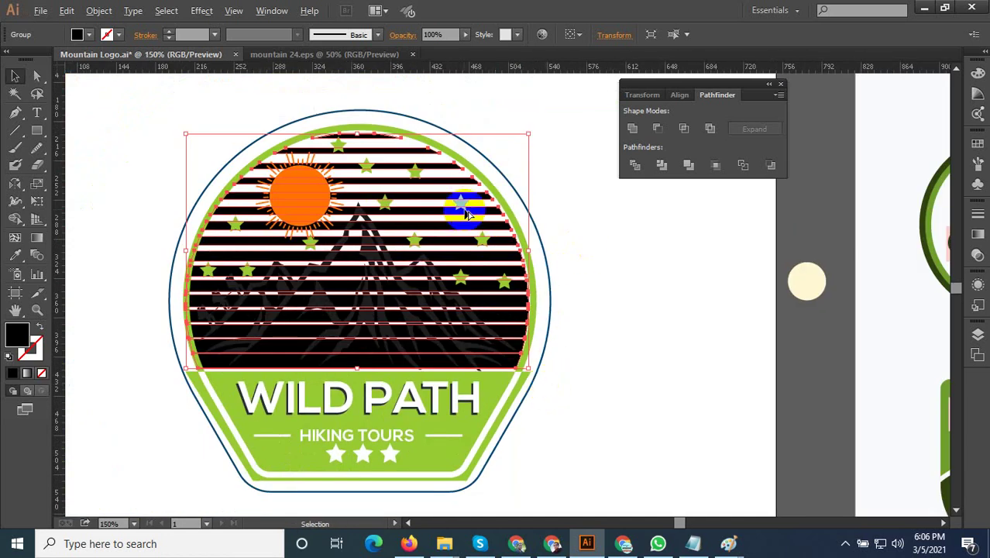
{"action": "scroll", "coordinate": [507, 149], "scroll_direction": "up", "scroll_amount": 1}
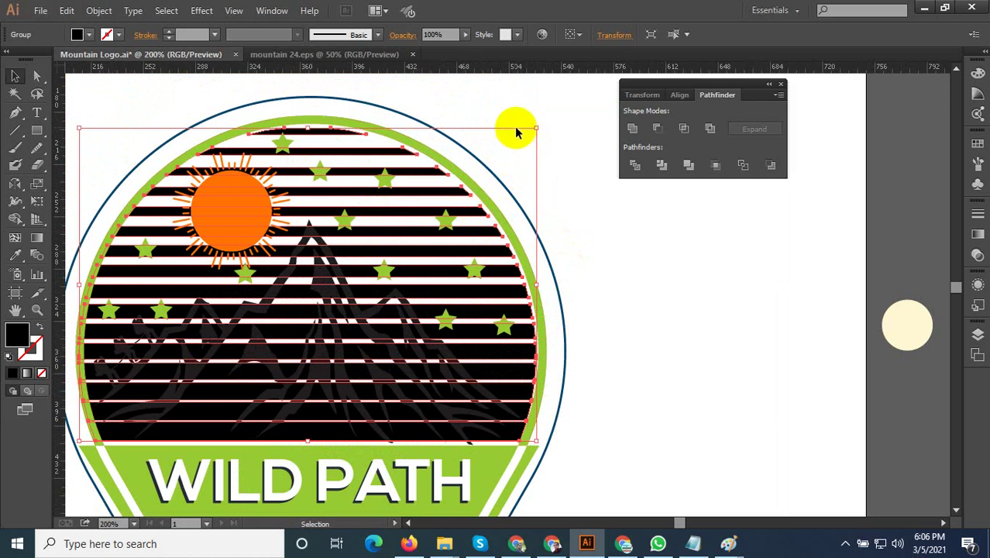
{"action": "left_click_drag", "start_coordinate": [537, 128], "coordinate": [545, 122]}
Rescale the stripes to the ring's edge with their base on the banner
{"action": "left_click", "coordinate": [604, 240]}
{"action": "scroll", "coordinate": [556, 309], "scroll_direction": "down", "scroll_amount": 1}
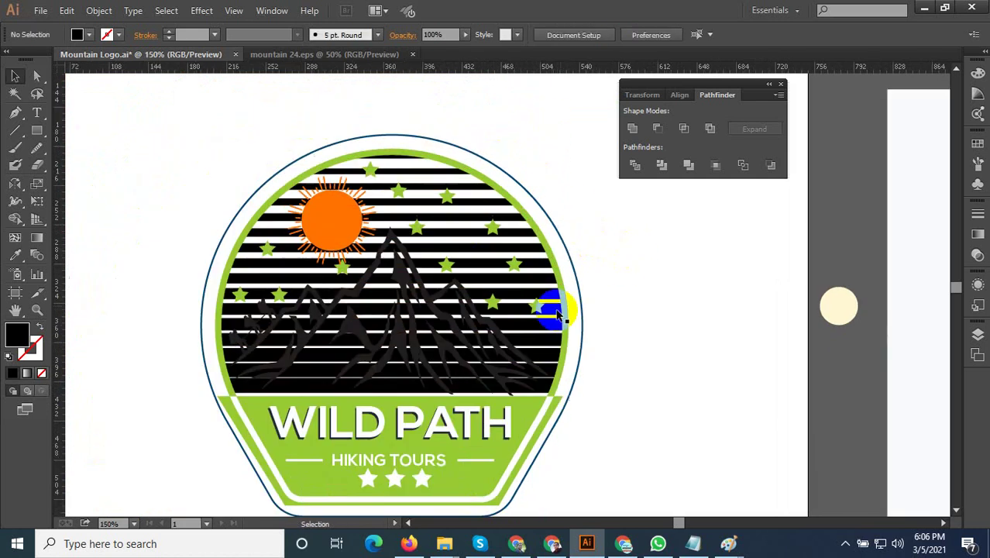
{"action": "left_click", "coordinate": [361, 377]}
{"action": "scroll", "coordinate": [402, 405], "scroll_direction": "up", "scroll_amount": 3}
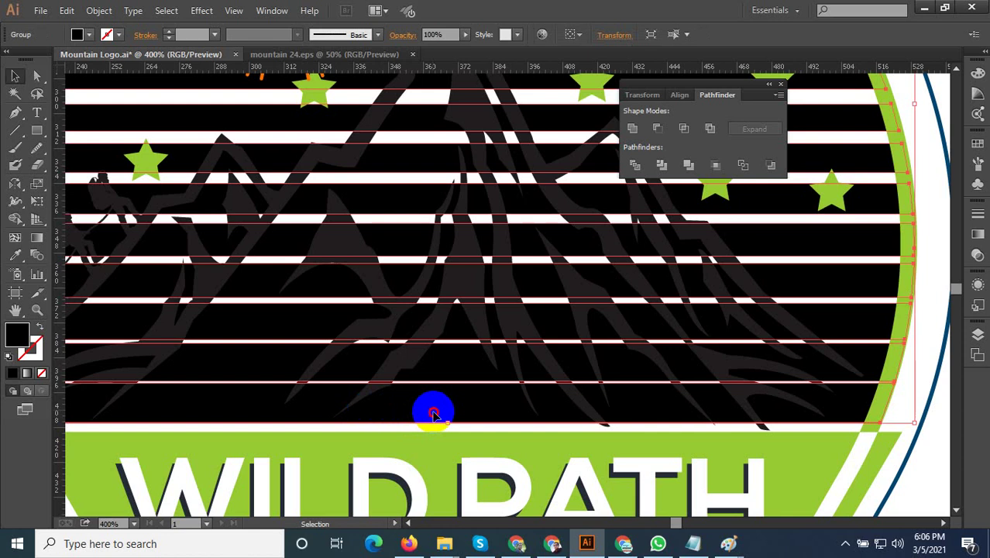
{"action": "left_click_drag", "start_coordinate": [434, 414], "coordinate": [425, 413]}
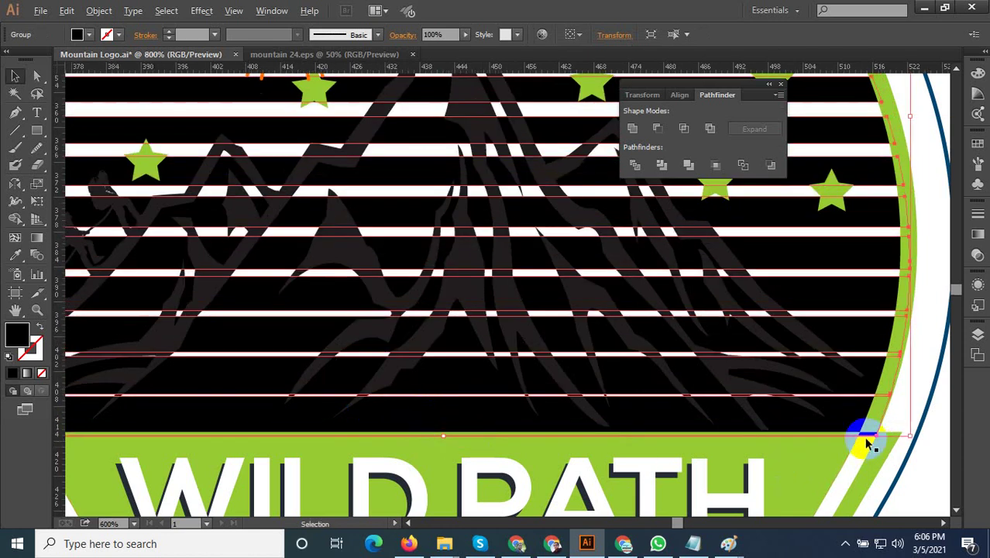
{"action": "scroll", "coordinate": [867, 443], "scroll_direction": "up", "scroll_amount": 2}
{"action": "left_click_drag", "start_coordinate": [787, 327], "coordinate": [782, 318]}
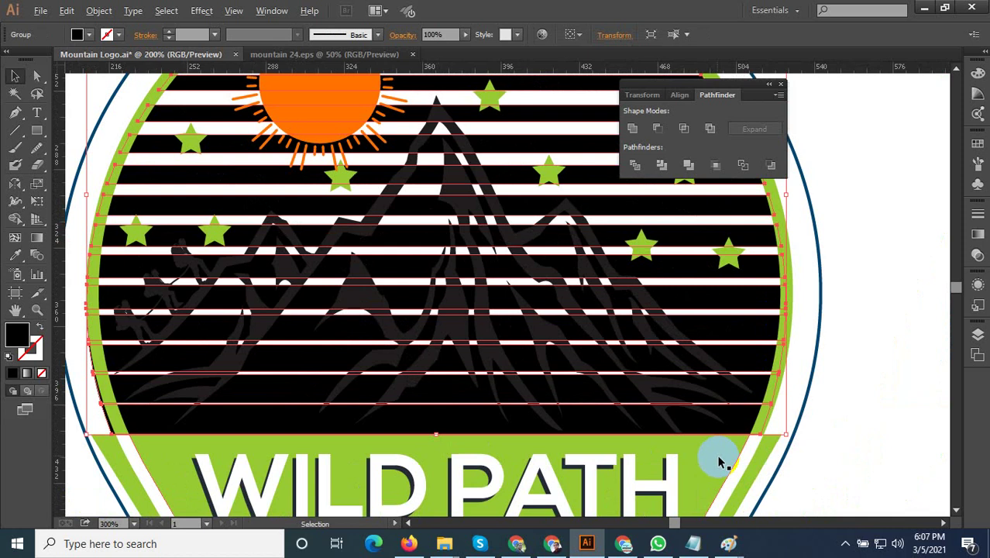
Deselect the badge artwork and zoom in on the stripes' right edge
{"action": "scroll", "coordinate": [718, 455], "scroll_direction": "down", "scroll_amount": 5}
{"action": "scroll", "coordinate": [737, 443], "scroll_direction": "down", "scroll_amount": 3}
{"action": "left_click", "coordinate": [819, 428]}
{"action": "scroll", "coordinate": [784, 469], "scroll_direction": "up", "scroll_amount": 2}
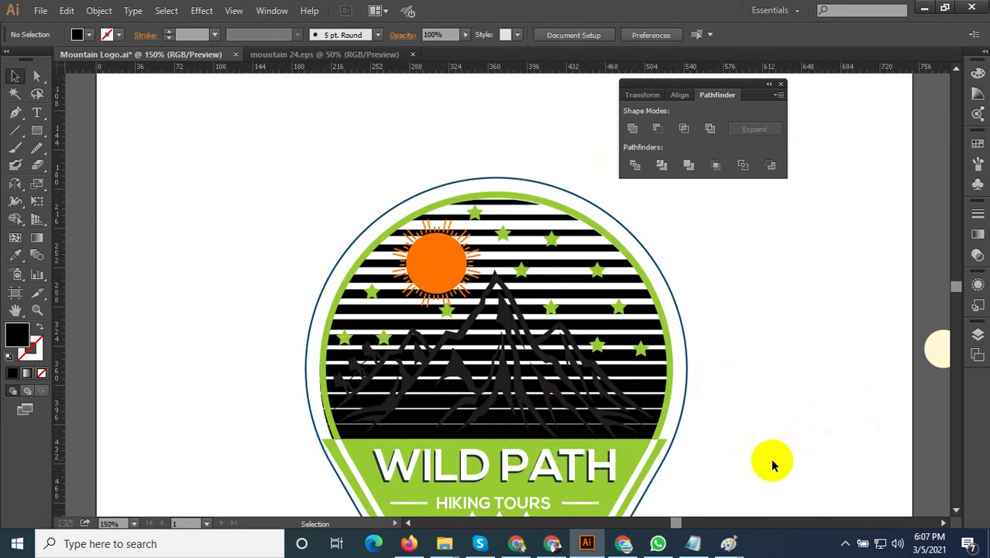
{"action": "scroll", "coordinate": [759, 463], "scroll_direction": "up", "scroll_amount": 1}
{"action": "scroll", "coordinate": [745, 460], "scroll_direction": "up", "scroll_amount": 1}
{"action": "scroll", "coordinate": [728, 457], "scroll_direction": "down", "scroll_amount": 2}
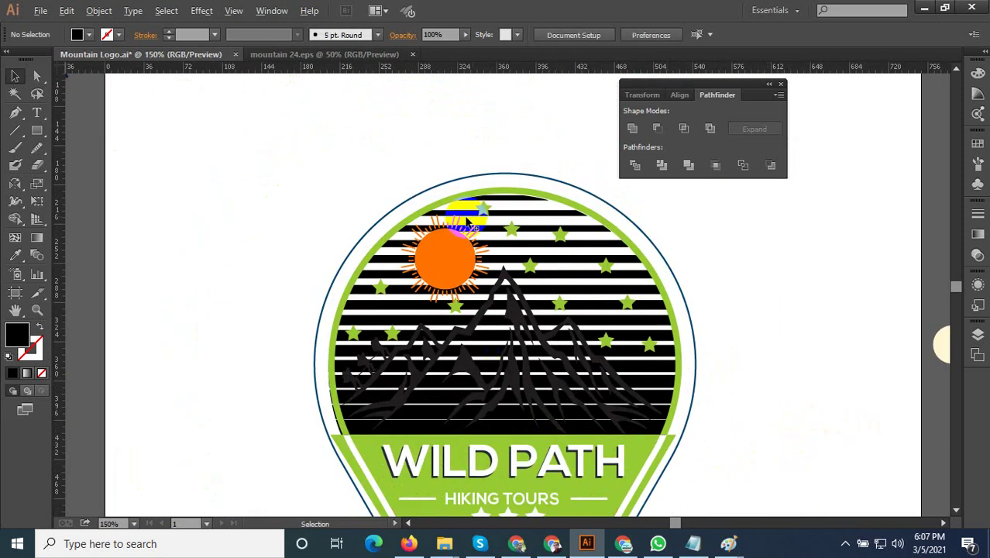
{"action": "scroll", "coordinate": [348, 407], "scroll_direction": "up", "scroll_amount": 2}
{"action": "scroll", "coordinate": [418, 407], "scroll_direction": "up", "scroll_amount": 2}
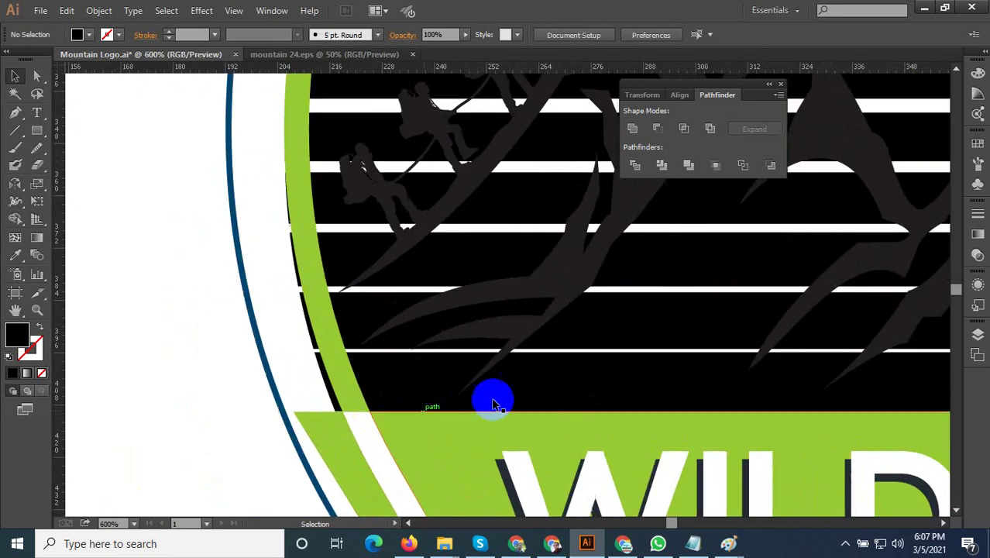
Nudge the stripes group right so its edge fits inside the green ring
{"action": "left_click", "coordinate": [557, 386]}
{"action": "scroll", "coordinate": [413, 413], "scroll_direction": "up", "scroll_amount": 1}
{"action": "left_click_drag", "start_coordinate": [378, 391], "coordinate": [373, 413]}
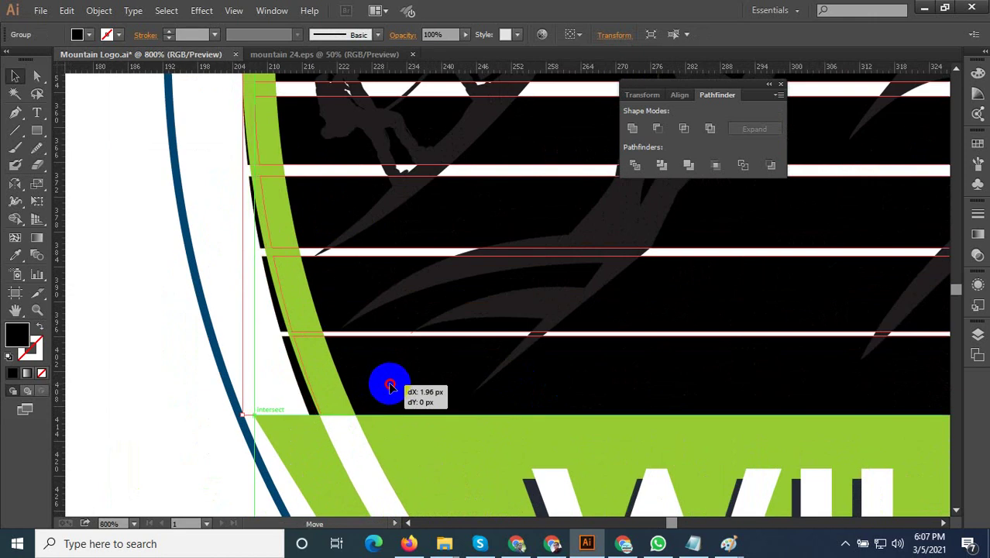
{"action": "scroll", "coordinate": [374, 413], "scroll_direction": "up", "scroll_amount": 2}
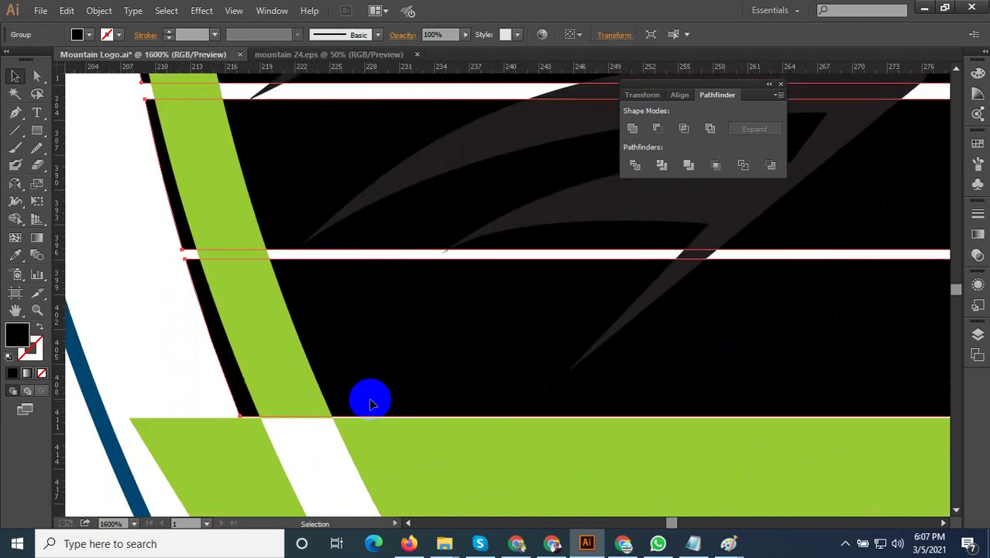
{"action": "left_click_drag", "start_coordinate": [370, 399], "coordinate": [389, 397]}
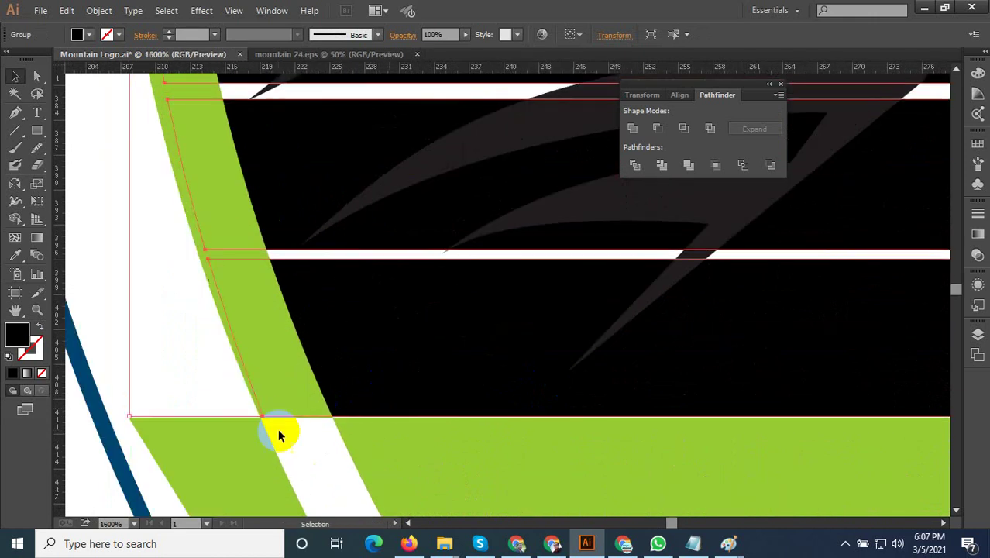
Move the vertical guide slightly to the left
{"action": "scroll", "coordinate": [271, 442], "scroll_direction": "down", "scroll_amount": 5}
{"action": "scroll", "coordinate": [286, 449], "scroll_direction": "down", "scroll_amount": 1}
{"action": "scroll", "coordinate": [300, 449], "scroll_direction": "up", "scroll_amount": 1}
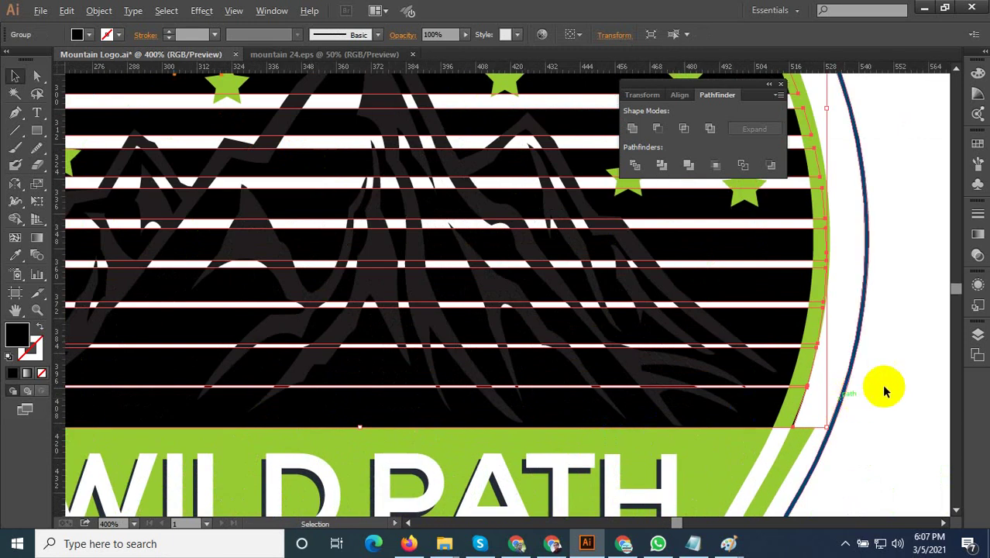
{"action": "scroll", "coordinate": [868, 399], "scroll_direction": "up", "scroll_amount": 3}
{"action": "scroll", "coordinate": [757, 462], "scroll_direction": "up", "scroll_amount": 1}
{"action": "scroll", "coordinate": [734, 474], "scroll_direction": "down", "scroll_amount": 2}
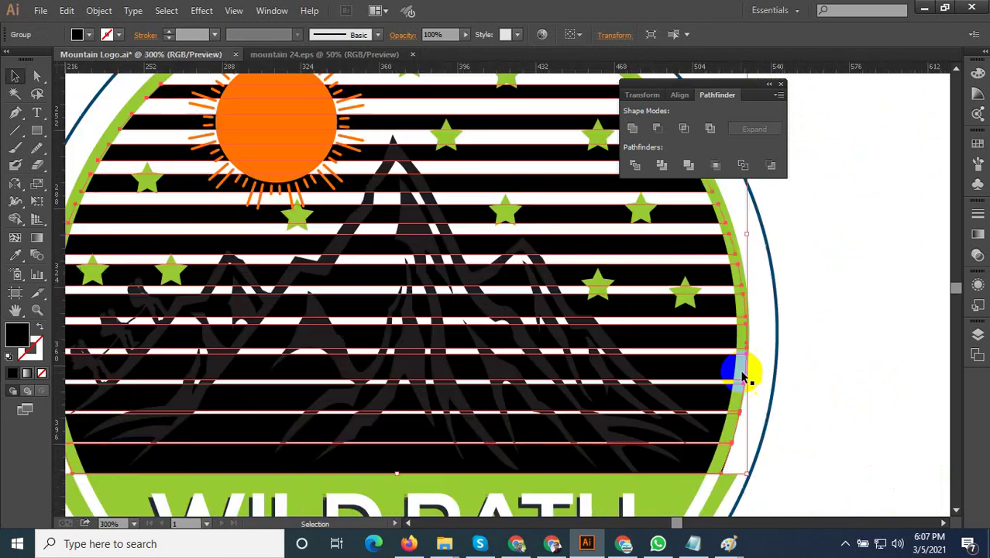
{"action": "scroll", "coordinate": [740, 221], "scroll_direction": "up", "scroll_amount": 1}
{"action": "scroll", "coordinate": [676, 307], "scroll_direction": "up", "scroll_amount": 1}
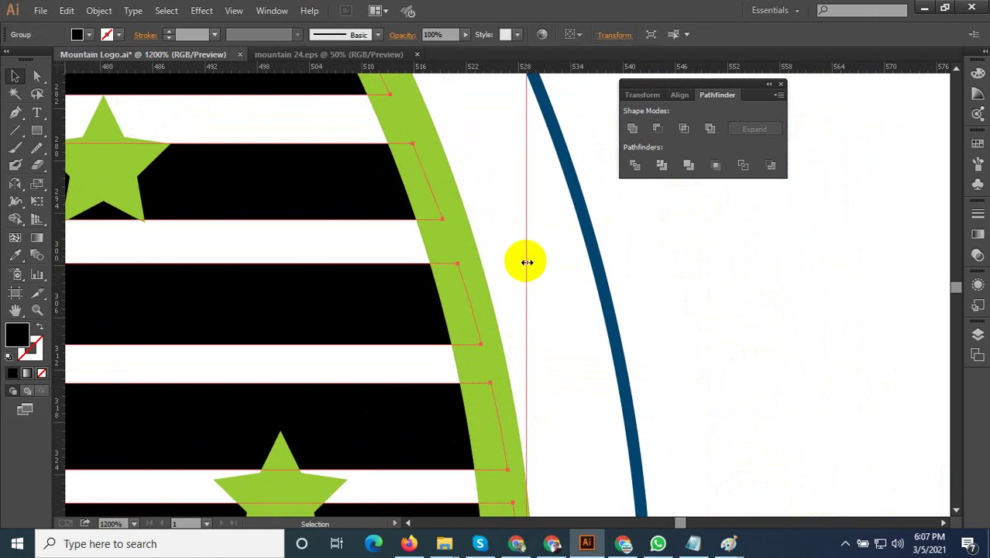
{"action": "left_click_drag", "start_coordinate": [526, 261], "coordinate": [515, 260]}
Switch to the Eyedropper and zoom out to see the other logos
{"action": "scroll", "coordinate": [542, 371], "scroll_direction": "down", "scroll_amount": 4}
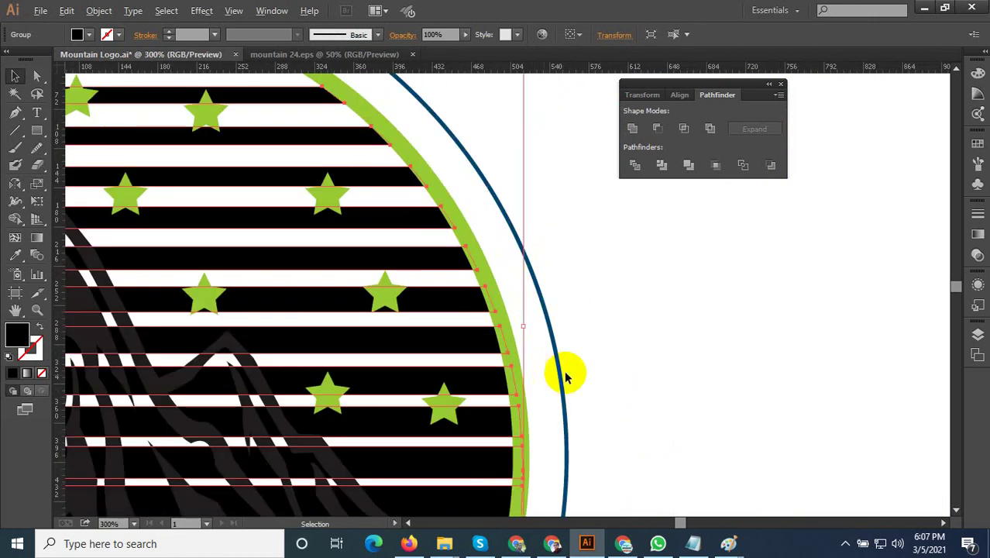
{"action": "scroll", "coordinate": [565, 377], "scroll_direction": "down", "scroll_amount": 2}
{"action": "scroll", "coordinate": [648, 347], "scroll_direction": "down", "scroll_amount": 2}
{"action": "scroll", "coordinate": [608, 331], "scroll_direction": "down", "scroll_amount": 1}
{"action": "scroll", "coordinate": [593, 353], "scroll_direction": "up", "scroll_amount": 3}
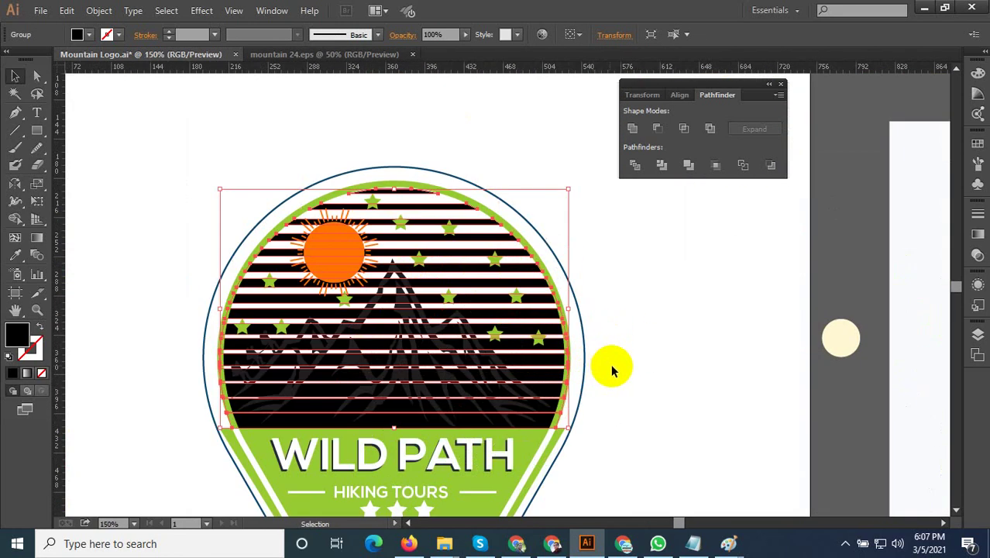
{"action": "left_click", "coordinate": [17, 258]}
{"action": "scroll", "coordinate": [618, 431], "scroll_direction": "down", "scroll_amount": 3}
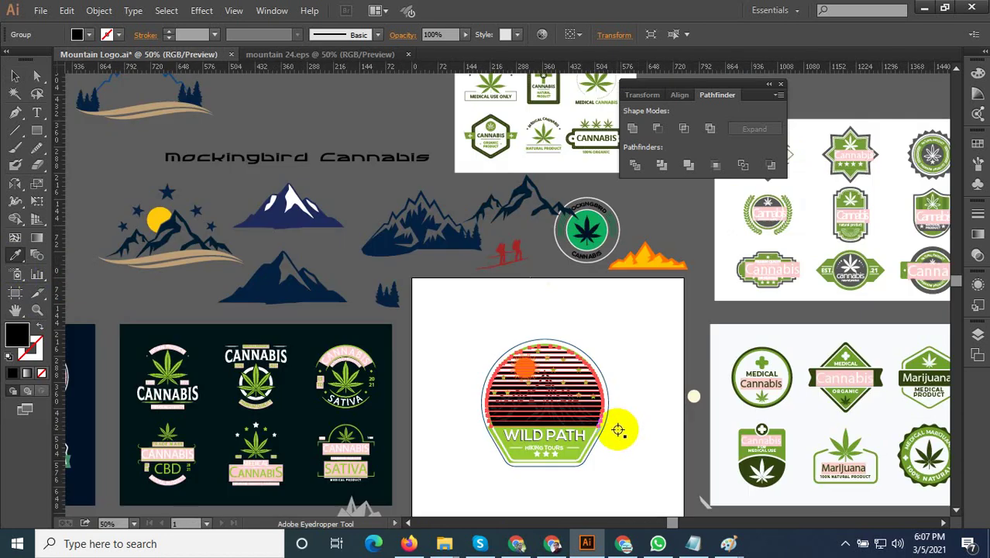
{"action": "scroll", "coordinate": [574, 370], "scroll_direction": "down", "scroll_amount": 2}
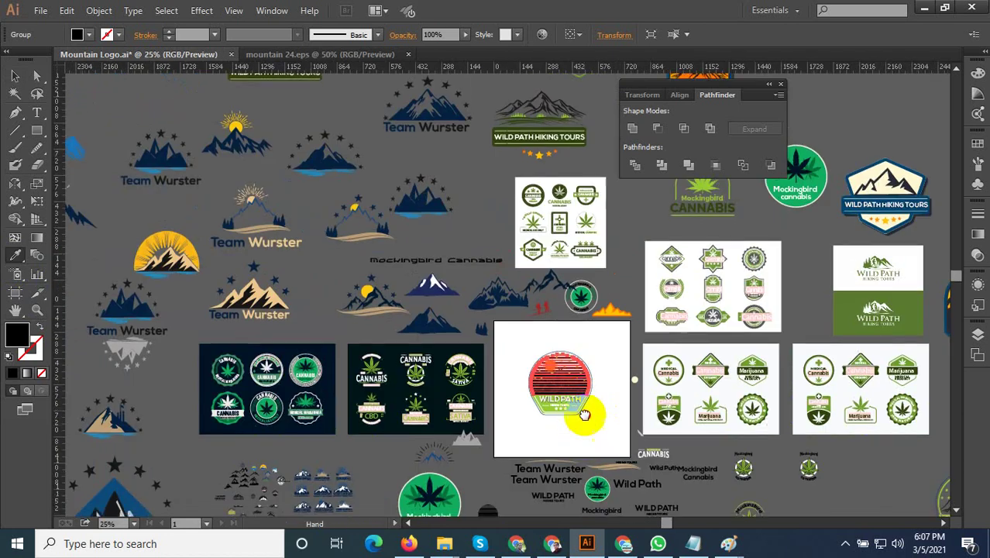
Sample the Mountain View Expeditions sky blue onto the stripes, then return to the WILD PATH badge
{"action": "scroll", "coordinate": [608, 302], "scroll_direction": "down", "scroll_amount": 3}
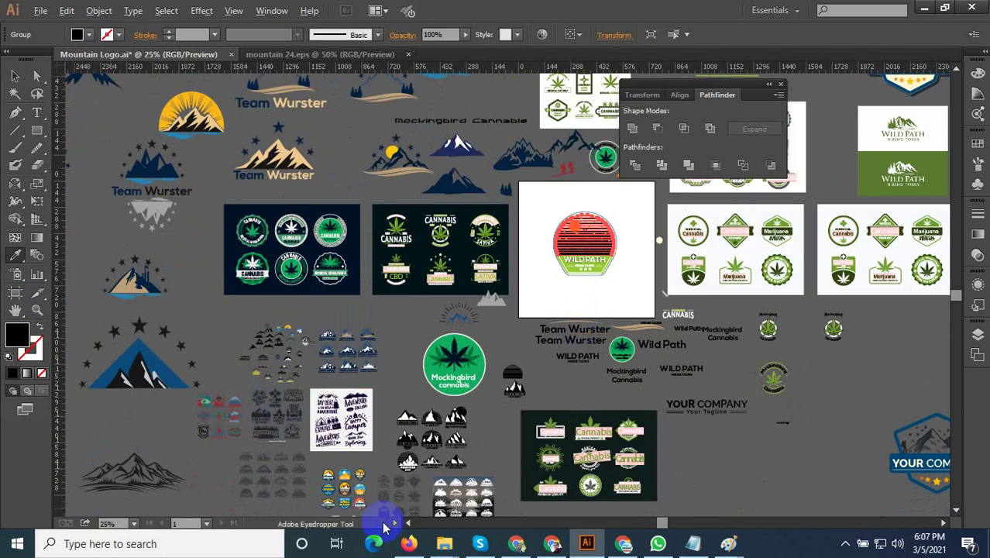
{"action": "scroll", "coordinate": [325, 471], "scroll_direction": "up", "scroll_amount": 4}
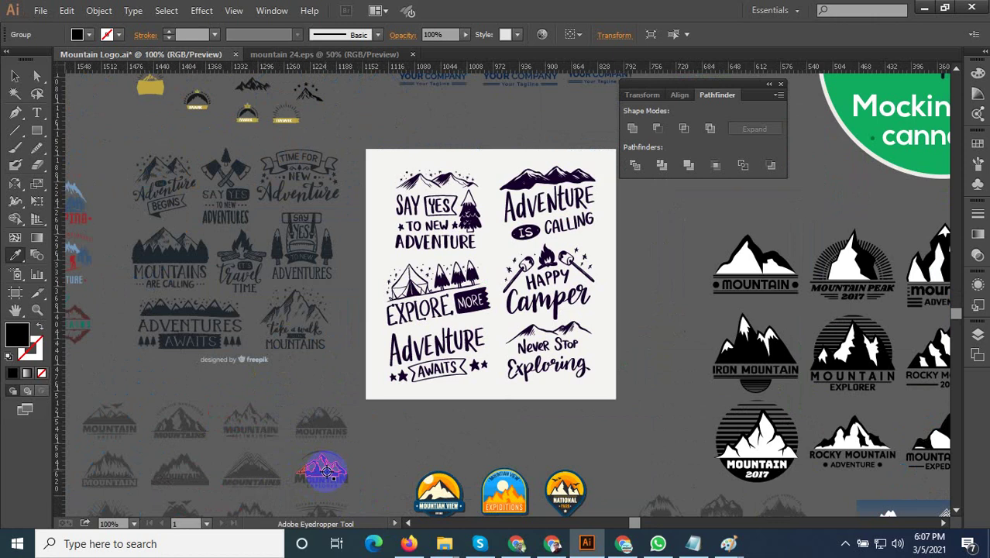
{"action": "scroll", "coordinate": [504, 484], "scroll_direction": "up", "scroll_amount": 2}
{"action": "scroll", "coordinate": [495, 434], "scroll_direction": "up", "scroll_amount": 1}
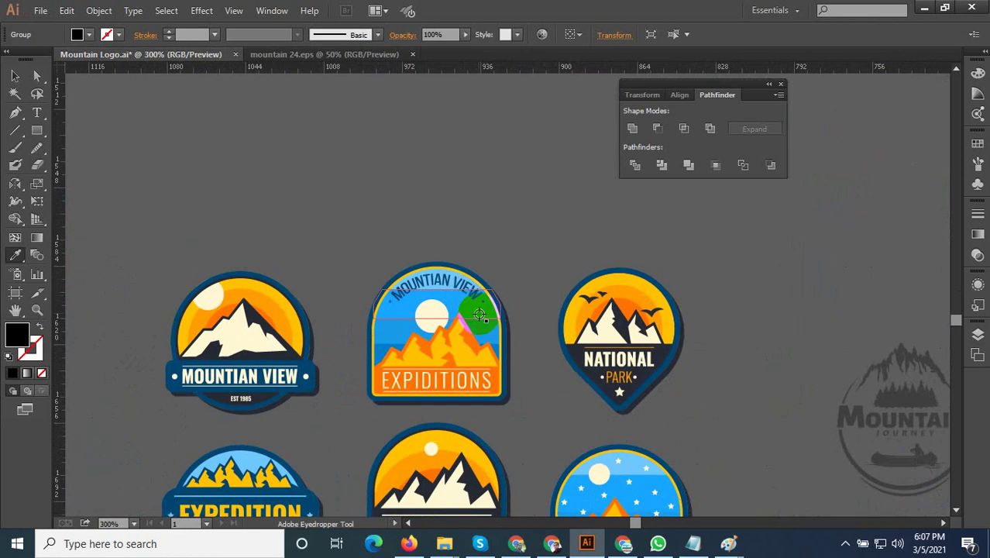
{"action": "scroll", "coordinate": [469, 306], "scroll_direction": "up", "scroll_amount": 2}
{"action": "scroll", "coordinate": [318, 364], "scroll_direction": "down", "scroll_amount": 5}
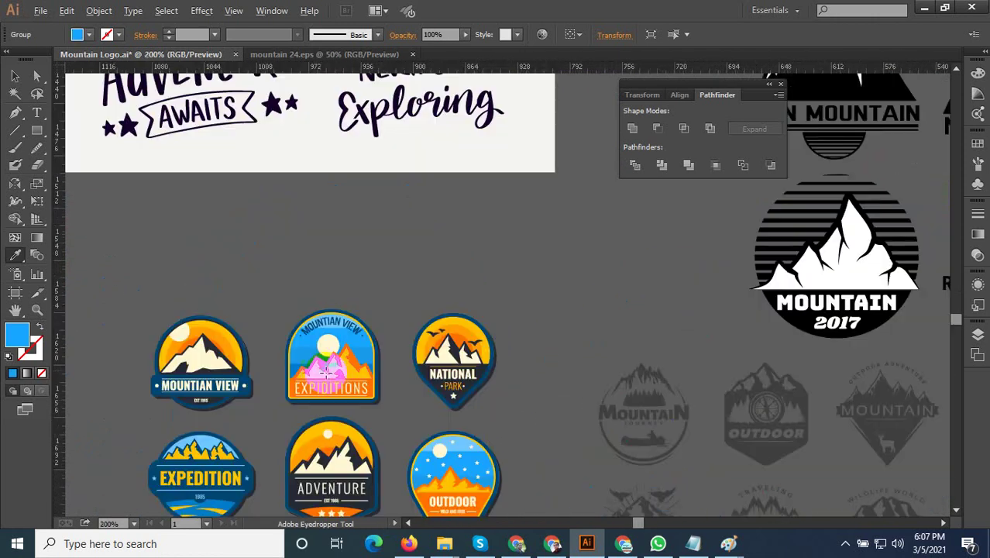
{"action": "scroll", "coordinate": [388, 387], "scroll_direction": "down", "scroll_amount": 2}
{"action": "left_click_drag", "start_coordinate": [495, 314], "coordinate": [270, 470]}
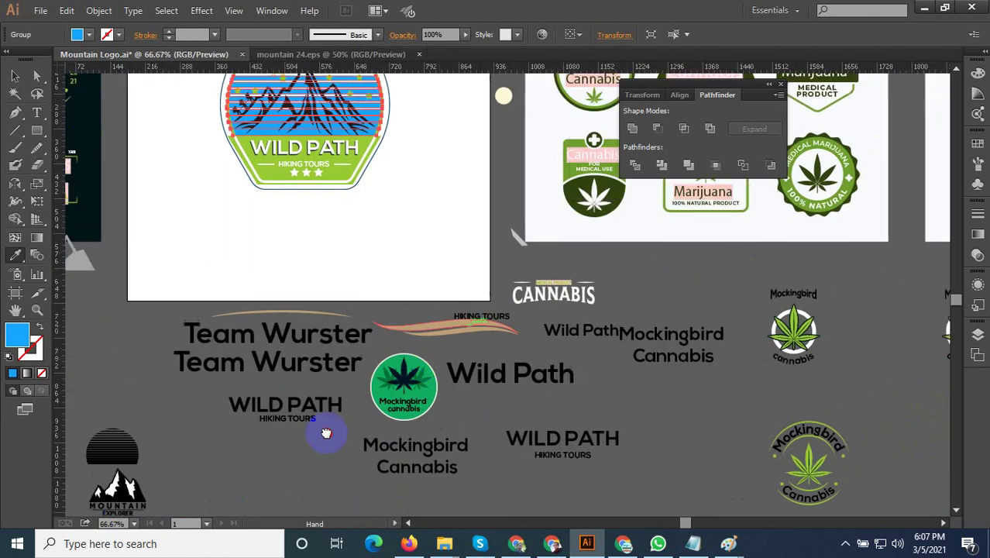
{"action": "scroll", "coordinate": [258, 174], "scroll_direction": "up", "scroll_amount": 2}
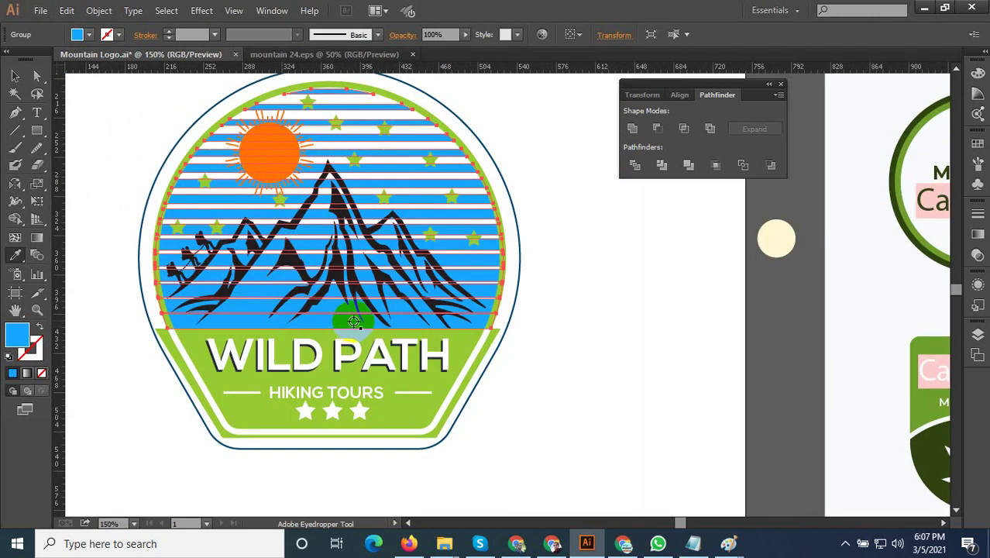
Deselect the badge and select one of the green stars in the sky
{"action": "left_click", "coordinate": [16, 75]}
{"action": "left_click", "coordinate": [559, 362]}
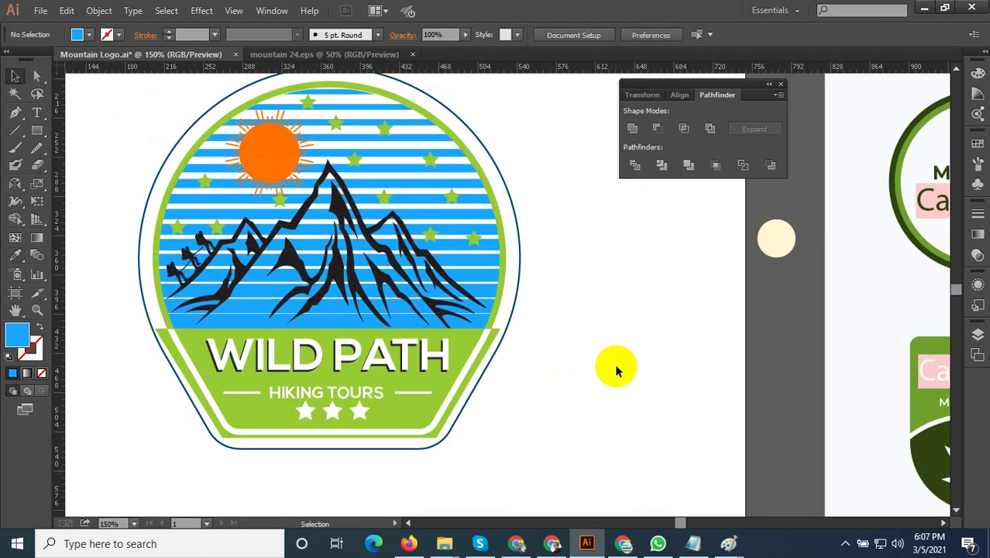
{"action": "scroll", "coordinate": [614, 375], "scroll_direction": "down", "scroll_amount": 2}
{"action": "scroll", "coordinate": [612, 370], "scroll_direction": "up", "scroll_amount": 2}
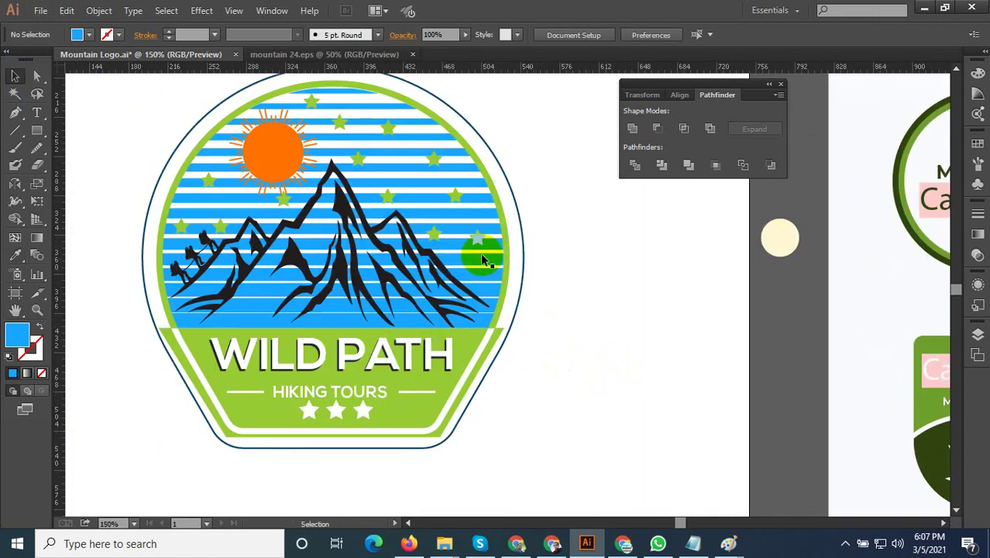
{"action": "left_click", "coordinate": [438, 237]}
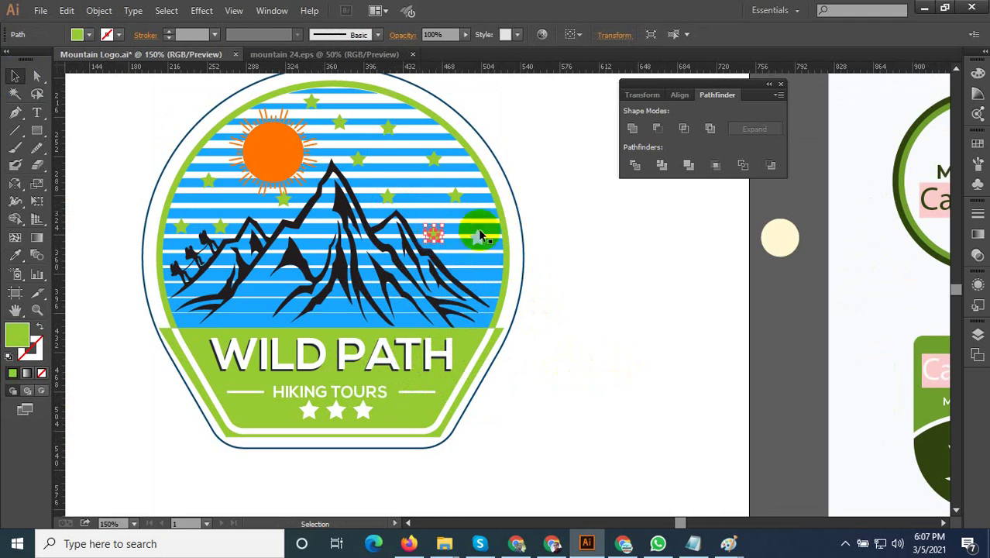
Marquee-select the WILD PATH badge, then drop the mountain, green band and sun from the selection
{"action": "scroll", "coordinate": [478, 232], "scroll_direction": "down", "scroll_amount": 2}
{"action": "left_click_drag", "start_coordinate": [578, 261], "coordinate": [257, 159]}
{"action": "scroll", "coordinate": [399, 297], "scroll_direction": "up", "scroll_amount": 3}
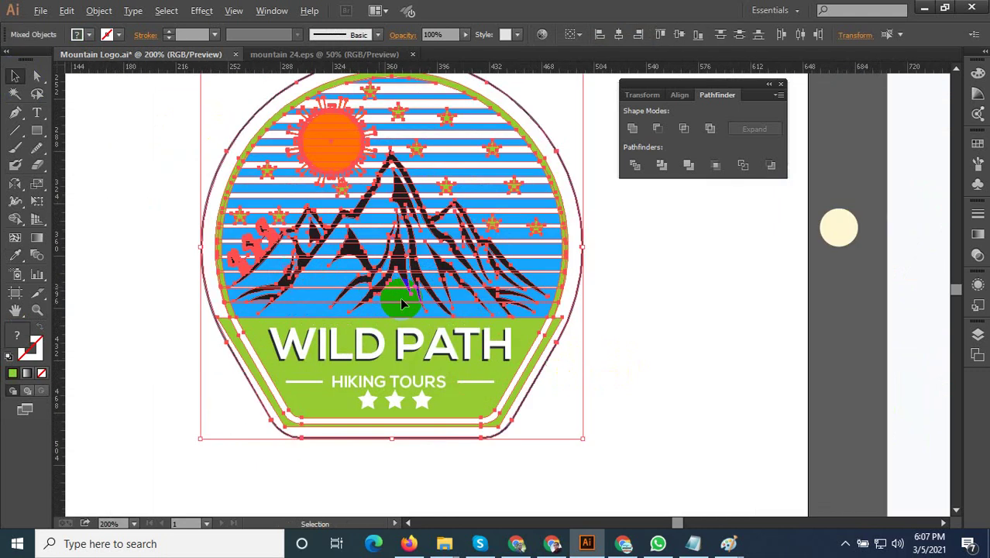
{"action": "scroll", "coordinate": [400, 297], "scroll_direction": "up", "scroll_amount": 1}
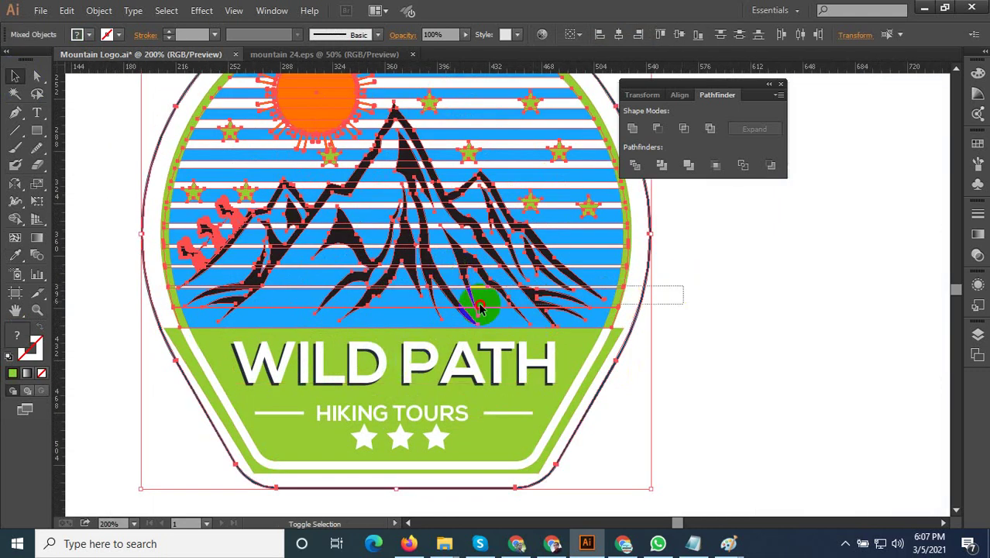
{"action": "left_click", "coordinate": [387, 305], "text": "shift"}
{"action": "scroll", "coordinate": [433, 402], "scroll_direction": "down", "scroll_amount": 3}
{"action": "scroll", "coordinate": [464, 423], "scroll_direction": "up", "scroll_amount": 2}
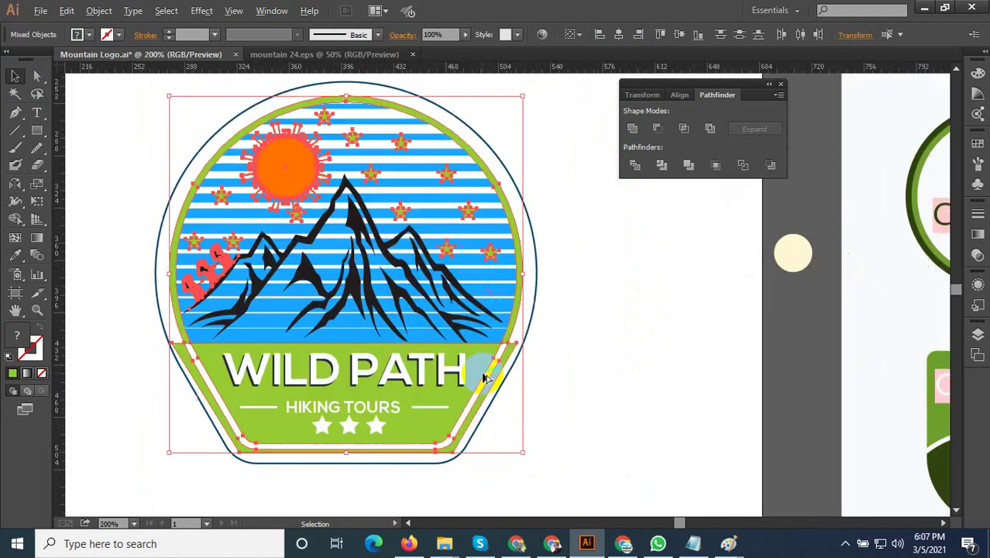
{"action": "left_click", "coordinate": [483, 377], "text": "shift"}
{"action": "scroll", "coordinate": [524, 350], "scroll_direction": "up", "scroll_amount": 1}
{"action": "scroll", "coordinate": [519, 387], "scroll_direction": "down", "scroll_amount": 2}
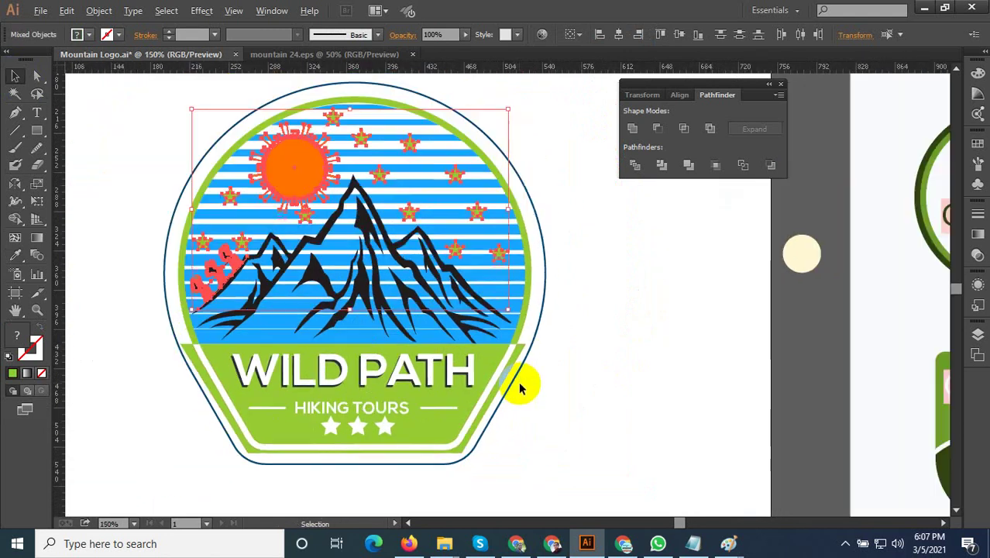
{"action": "left_click", "coordinate": [291, 170], "text": "shift"}
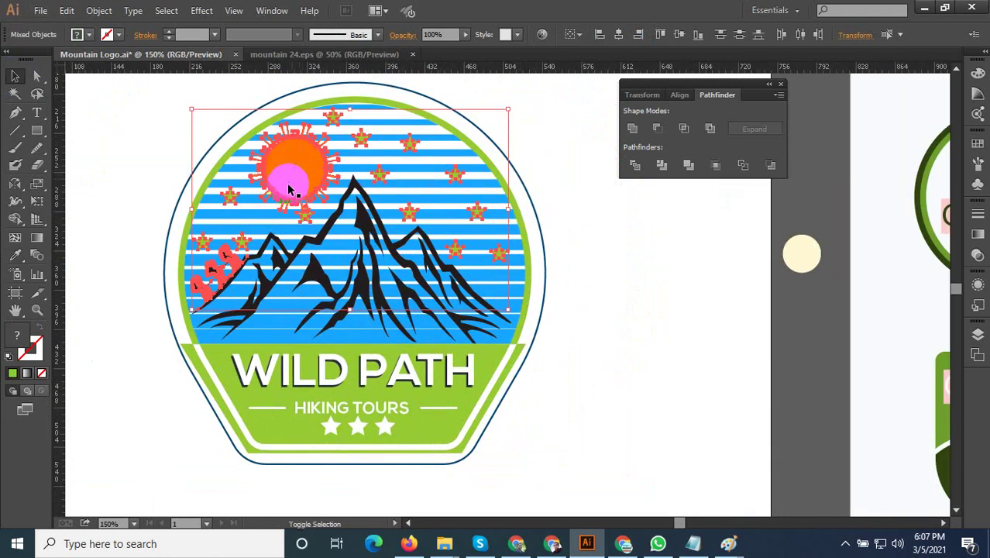
Group the selected sky stars together
{"action": "scroll", "coordinate": [233, 263], "scroll_direction": "up", "scroll_amount": 2}
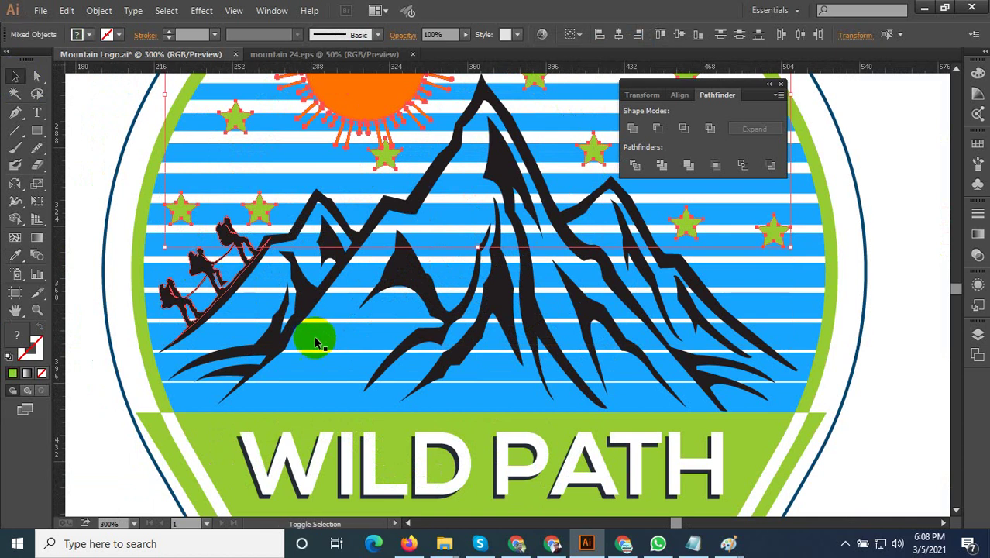
{"action": "scroll", "coordinate": [316, 343], "scroll_direction": "down", "scroll_amount": 1}
{"action": "scroll", "coordinate": [316, 379], "scroll_direction": "down", "scroll_amount": 1}
{"action": "scroll", "coordinate": [336, 256], "scroll_direction": "up", "scroll_amount": 1}
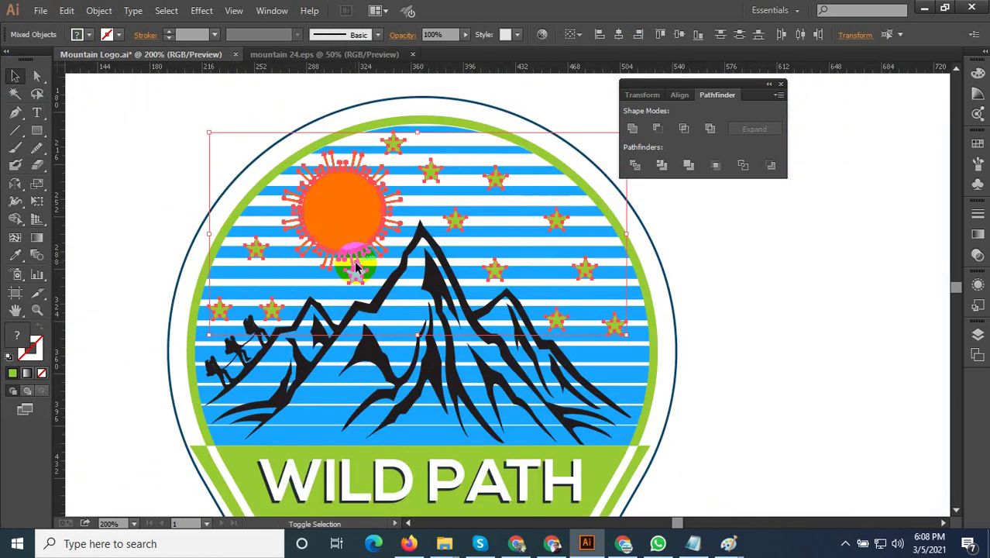
{"action": "scroll", "coordinate": [355, 266], "scroll_direction": "up", "scroll_amount": 1}
{"action": "scroll", "coordinate": [333, 262], "scroll_direction": "up", "scroll_amount": 1}
{"action": "left_click_drag", "start_coordinate": [293, 263], "coordinate": [392, 374]}
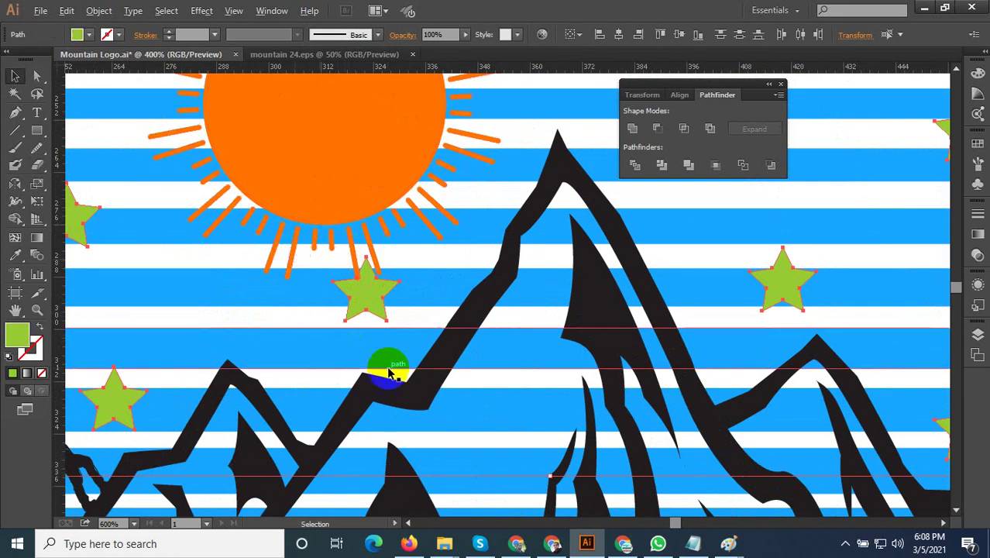
{"action": "scroll", "coordinate": [391, 374], "scroll_direction": "down", "scroll_amount": 2}
{"action": "right_click", "coordinate": [446, 258]}
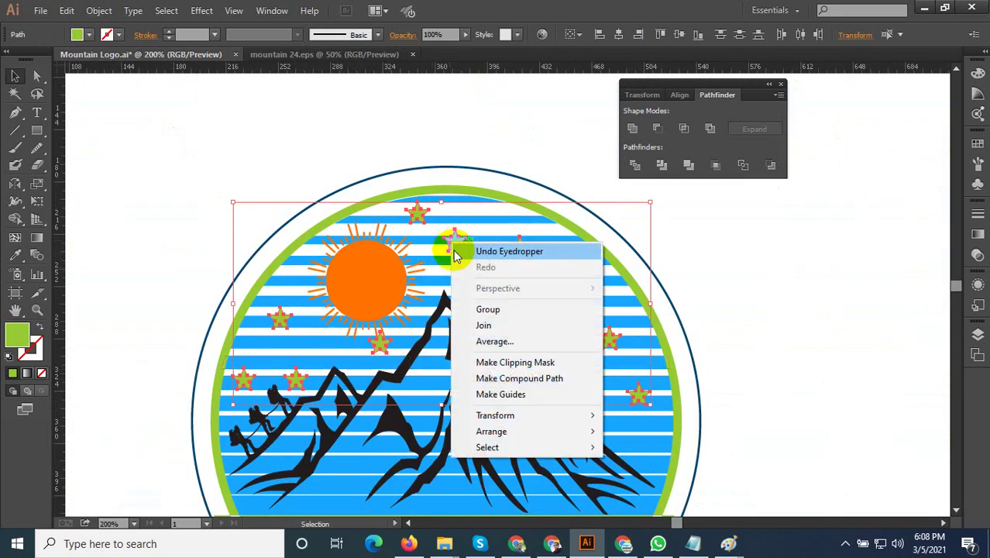
{"action": "left_click", "coordinate": [474, 309]}
Recolour the star group black by sampling the mountain with the Eyedropper
{"action": "left_click", "coordinate": [17, 258]}
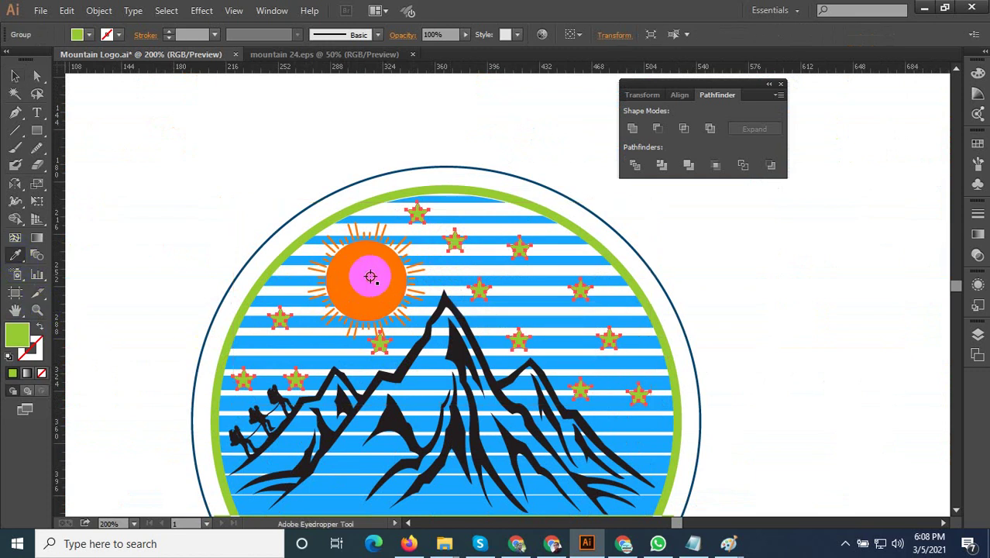
{"action": "left_click", "coordinate": [345, 281]}
{"action": "left_click", "coordinate": [392, 417]}
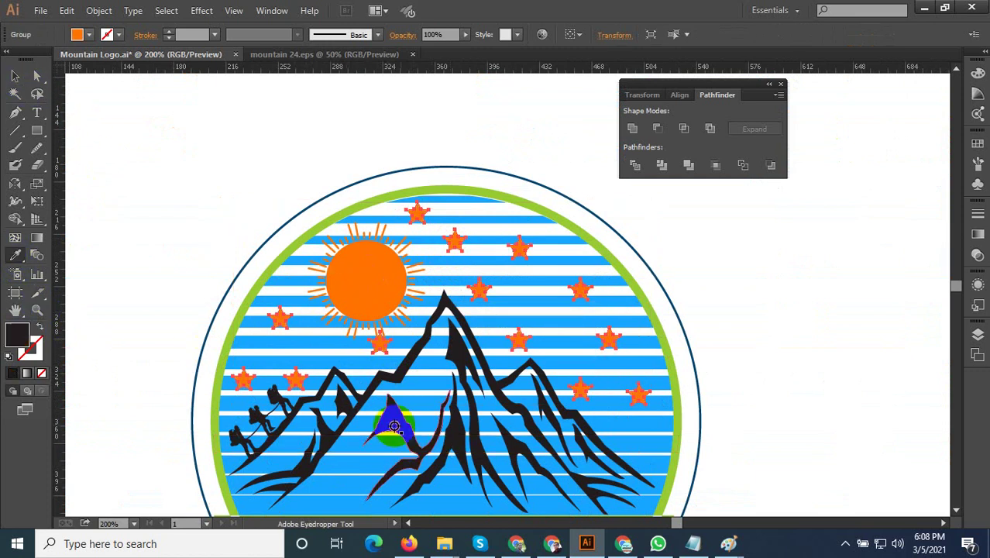
{"action": "key", "text": "ctrl+minus"}
{"action": "key", "text": "ctrl+minus"}
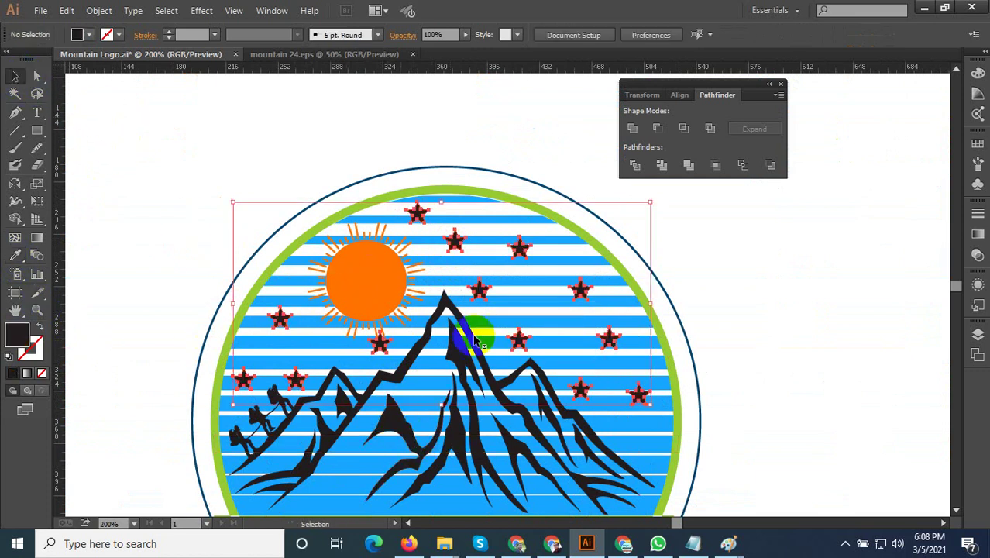
{"action": "left_click", "coordinate": [665, 357]}
{"action": "scroll", "coordinate": [645, 356], "scroll_direction": "down", "scroll_amount": 2}
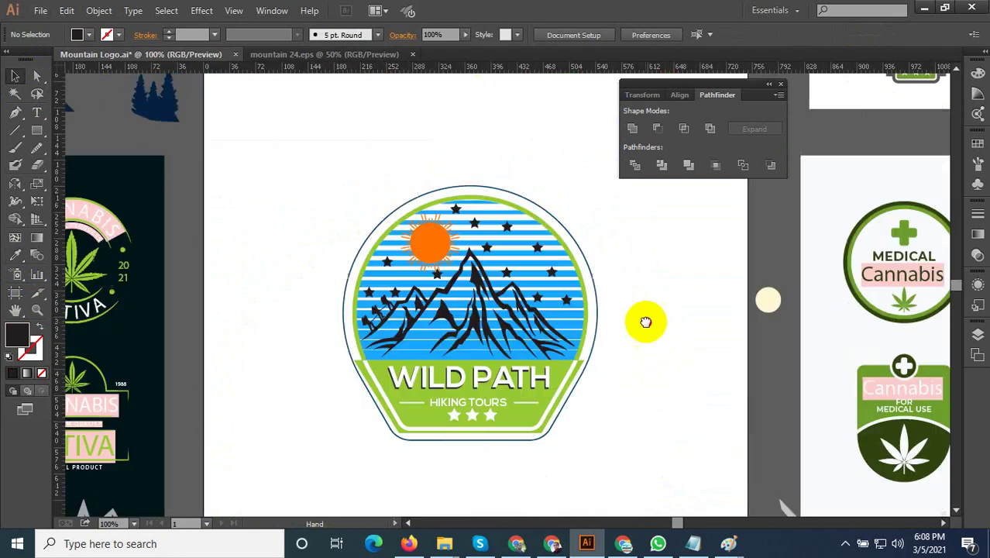
{"action": "scroll", "coordinate": [643, 333], "scroll_direction": "down", "scroll_amount": 1}
{"action": "scroll", "coordinate": [633, 361], "scroll_direction": "up", "scroll_amount": 1, "text": "alt"}
{"action": "scroll", "coordinate": [643, 364], "scroll_direction": "up", "scroll_amount": 1}
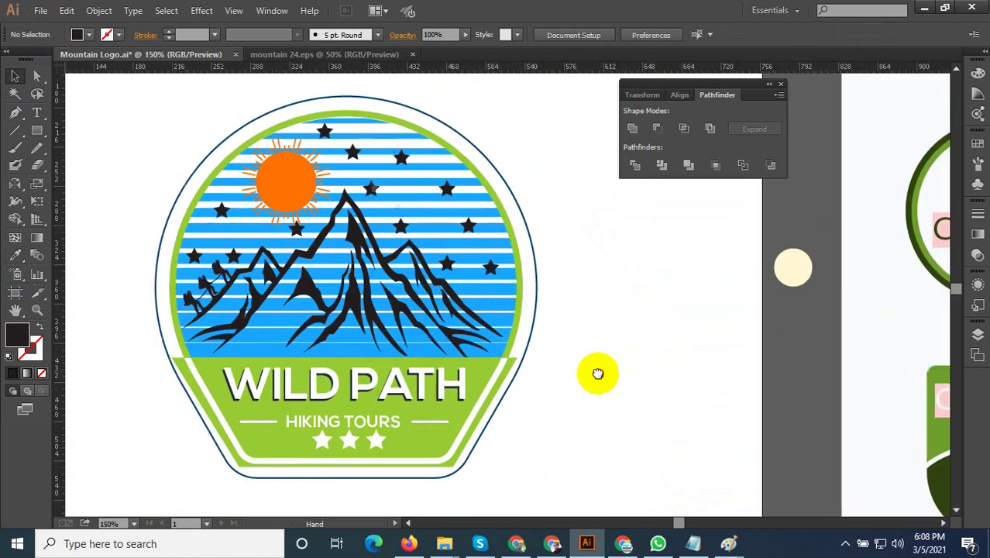
{"action": "scroll", "coordinate": [594, 382], "scroll_direction": "down", "scroll_amount": 1, "text": "alt"}
{"action": "scroll", "coordinate": [582, 422], "scroll_direction": "up", "scroll_amount": 1, "text": "alt"}
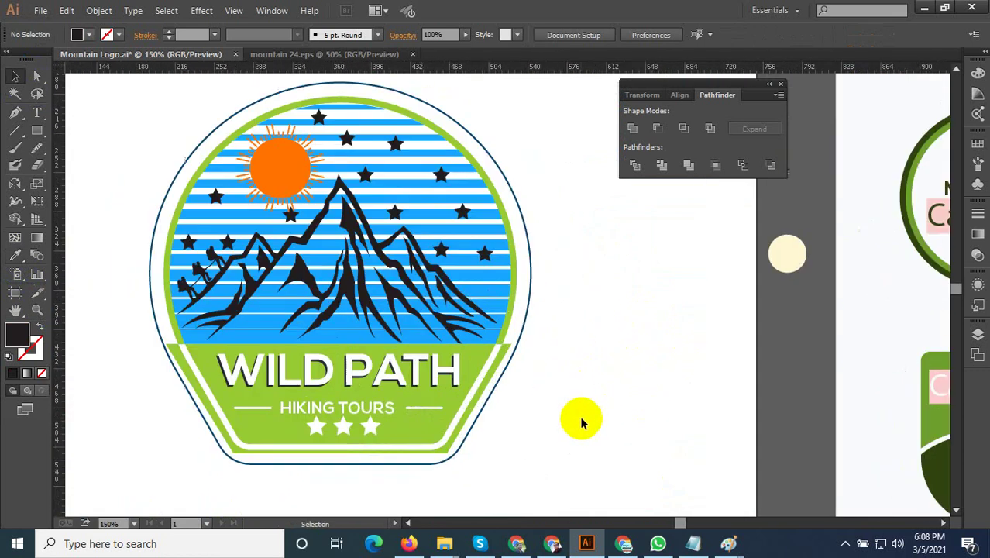
{"action": "scroll", "coordinate": [581, 420], "scroll_direction": "down", "scroll_amount": 2, "text": "alt"}
{"action": "scroll", "coordinate": [579, 422], "scroll_direction": "up", "scroll_amount": 2, "text": "alt"}
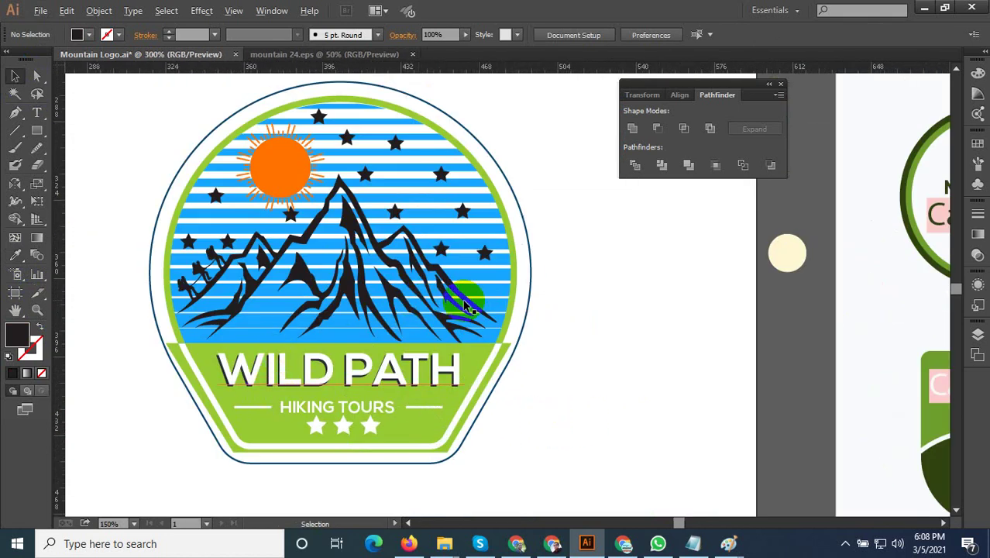
{"action": "scroll", "coordinate": [496, 302], "scroll_direction": "up", "scroll_amount": 1, "text": "alt"}
{"action": "scroll", "coordinate": [542, 314], "scroll_direction": "up", "scroll_amount": 1, "text": "alt"}
{"action": "left_click", "coordinate": [548, 339]}
{"action": "scroll", "coordinate": [558, 352], "scroll_direction": "down", "scroll_amount": 1, "text": "alt"}
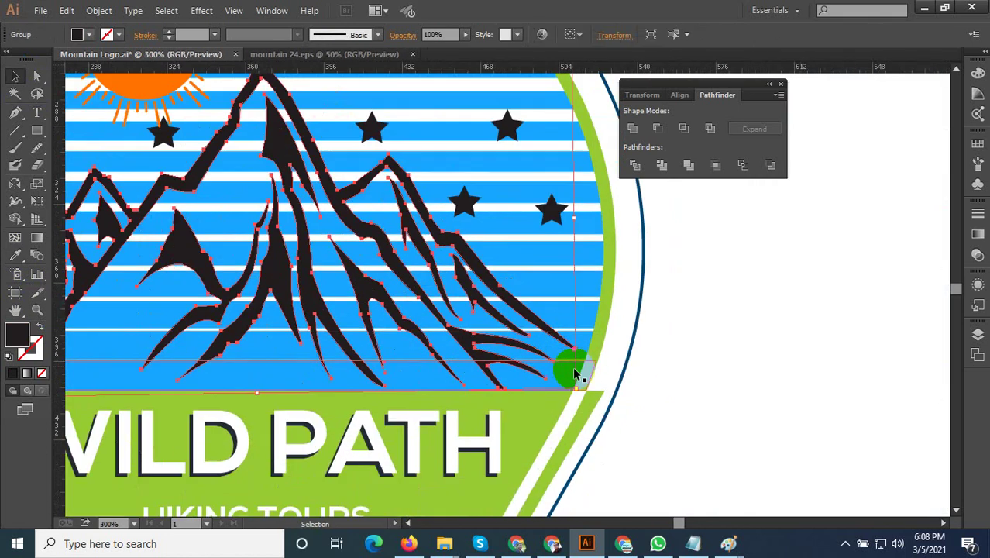
{"action": "scroll", "coordinate": [620, 402], "scroll_direction": "down", "scroll_amount": 1, "text": "alt"}
{"action": "left_click", "coordinate": [674, 414]}
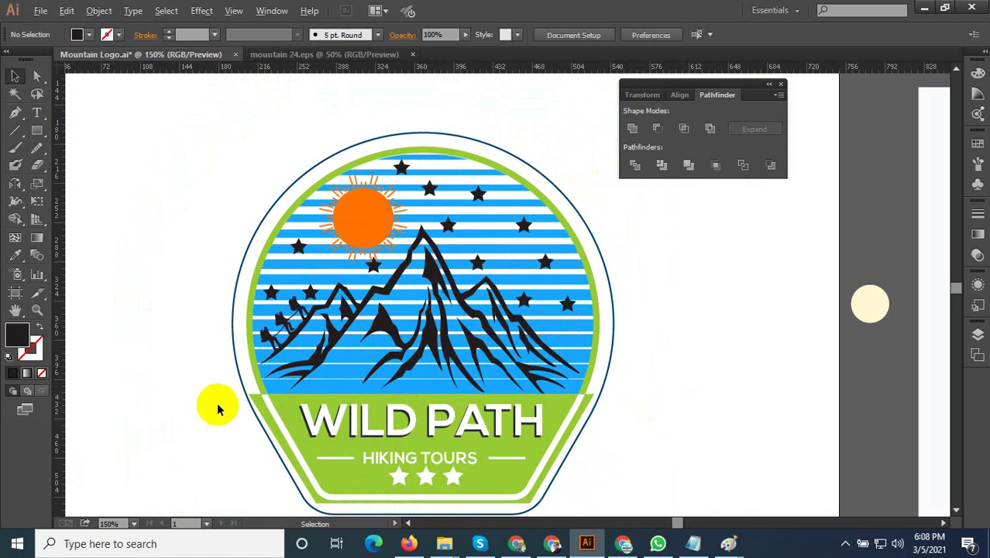
{"action": "scroll", "coordinate": [247, 360], "scroll_direction": "up", "scroll_amount": 2, "text": "alt"}
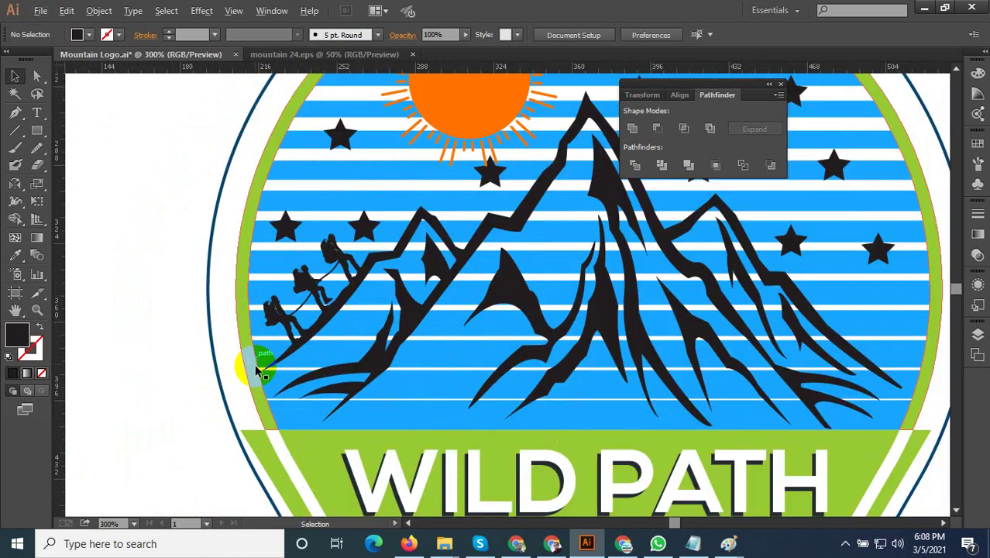
{"action": "scroll", "coordinate": [250, 402], "scroll_direction": "up", "scroll_amount": 1, "text": "alt"}
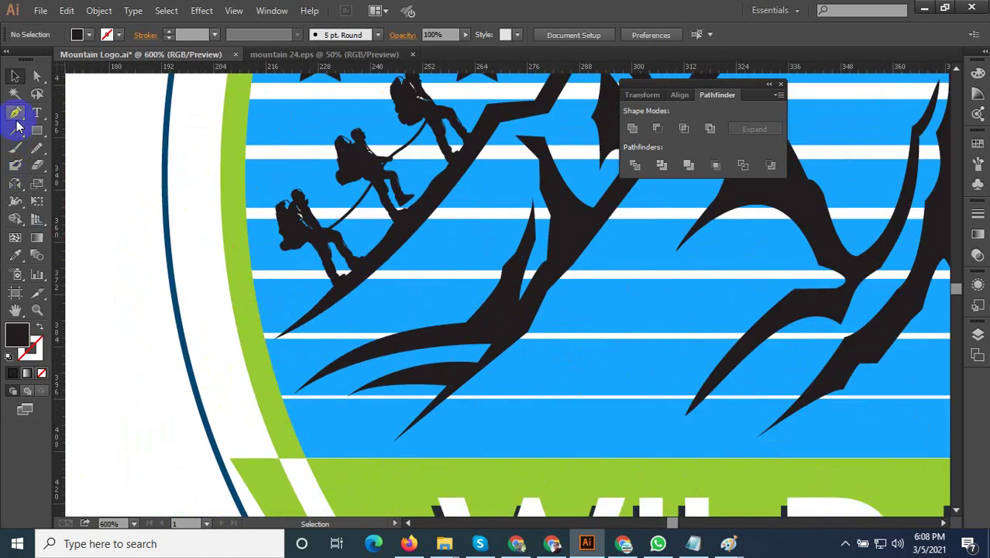
Draw a small black triangle at the bottom of the green rim
{"action": "left_click", "coordinate": [309, 458]}
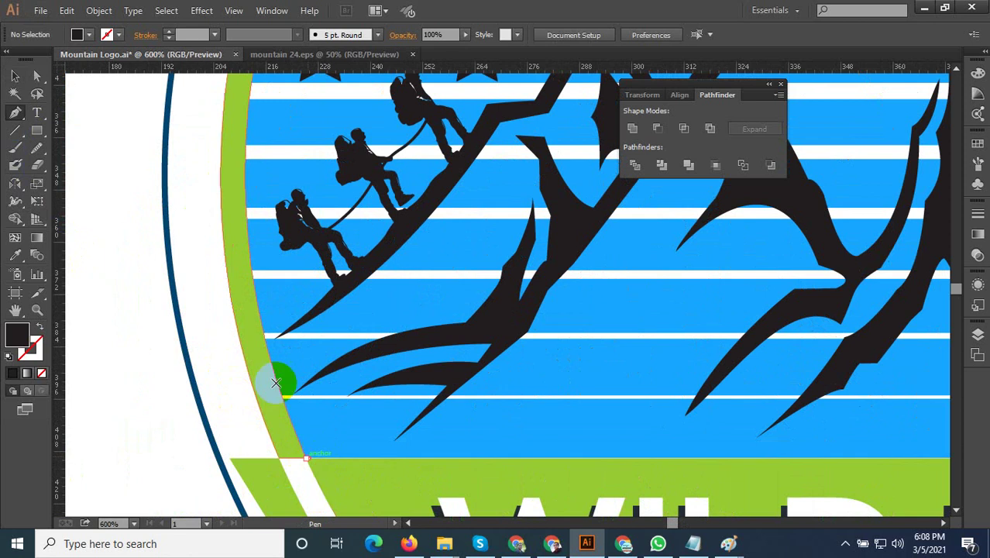
{"action": "left_click", "coordinate": [259, 347]}
{"action": "left_click", "coordinate": [289, 336]}
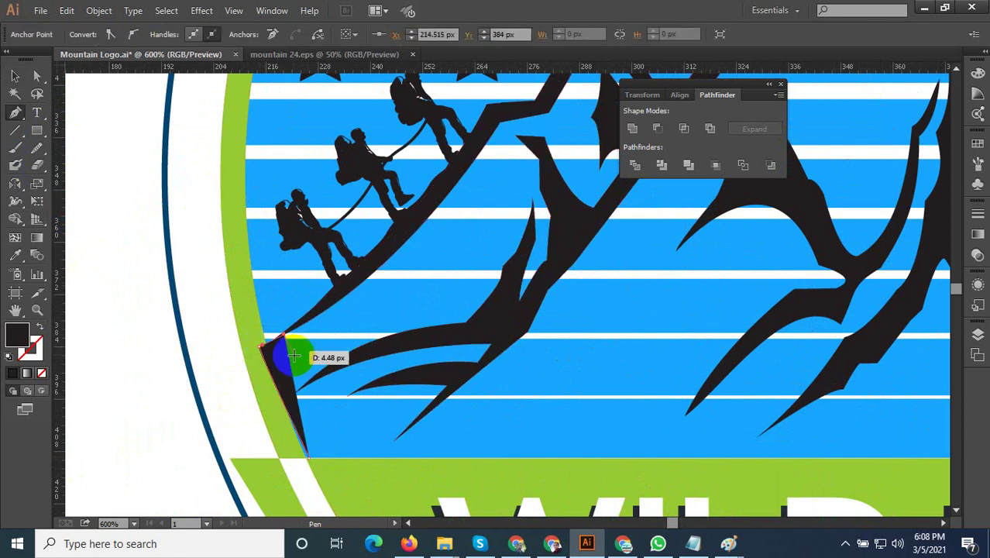
{"action": "scroll", "coordinate": [360, 316], "scroll_direction": "down", "scroll_amount": 2, "text": "alt"}
{"action": "scroll", "coordinate": [373, 294], "scroll_direction": "up", "scroll_amount": 2, "text": "alt"}
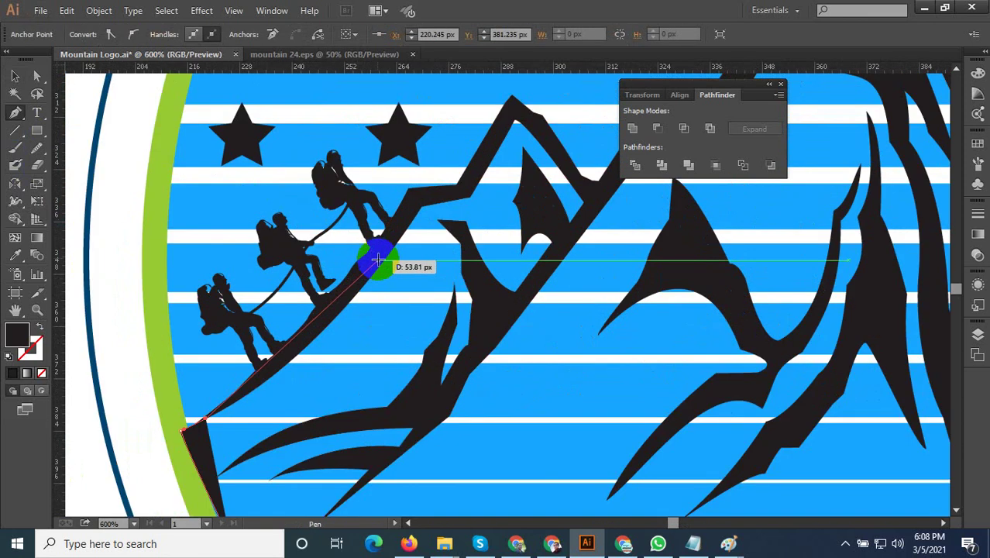
Start the silhouette outline, anchoring up the left ridge to the first peak and notch
{"action": "left_click", "coordinate": [348, 291]}
{"action": "left_click", "coordinate": [419, 200]}
{"action": "left_click", "coordinate": [428, 197]}
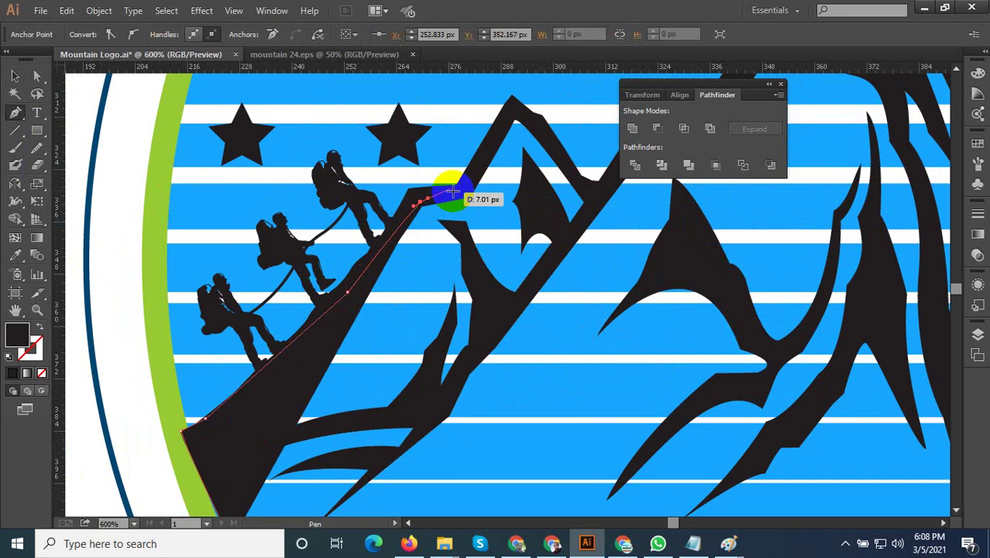
{"action": "left_click", "coordinate": [454, 187]}
{"action": "left_click", "coordinate": [503, 112]}
{"action": "left_click_drag", "start_coordinate": [564, 127], "coordinate": [414, 159]}
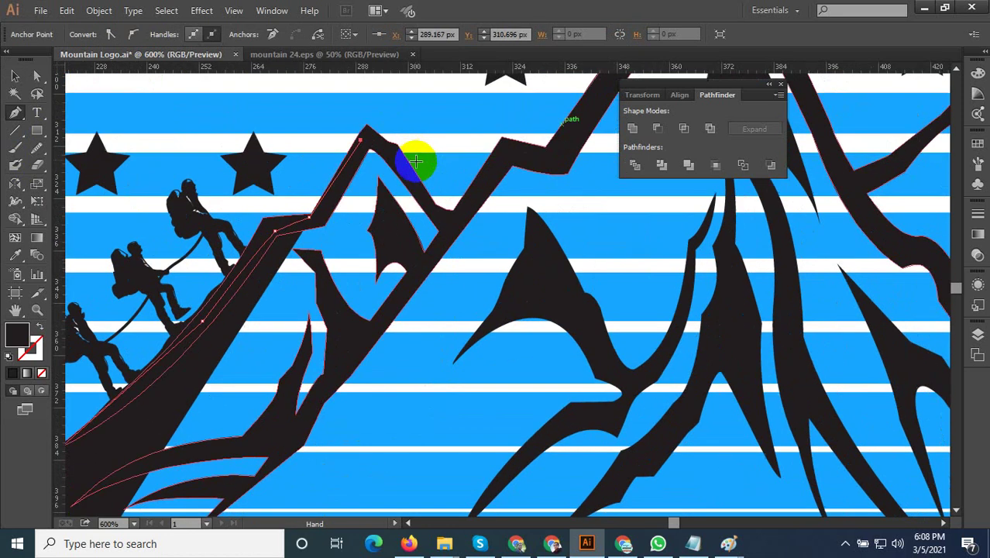
{"action": "left_click", "coordinate": [391, 151]}
{"action": "left_click", "coordinate": [449, 223]}
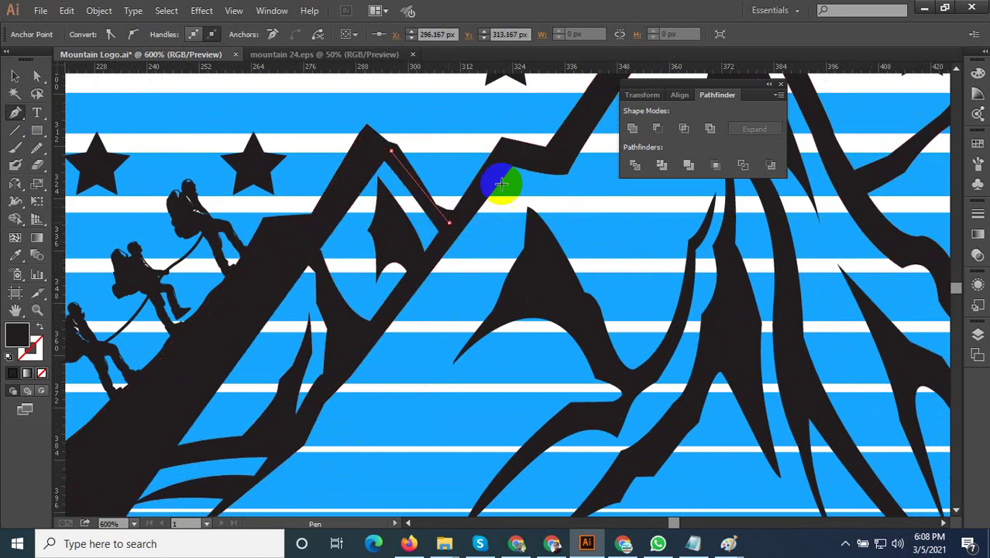
{"action": "left_click", "coordinate": [510, 152]}
{"action": "left_click_drag", "start_coordinate": [478, 193], "coordinate": [415, 224]}
{"action": "left_click", "coordinate": [343, 243]}
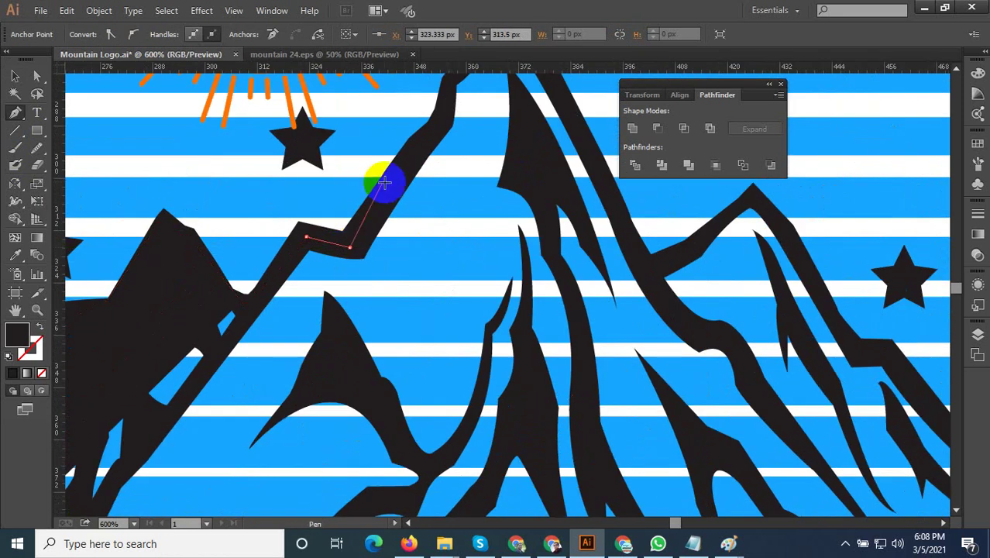
{"action": "left_click_drag", "start_coordinate": [404, 165], "coordinate": [244, 355]}
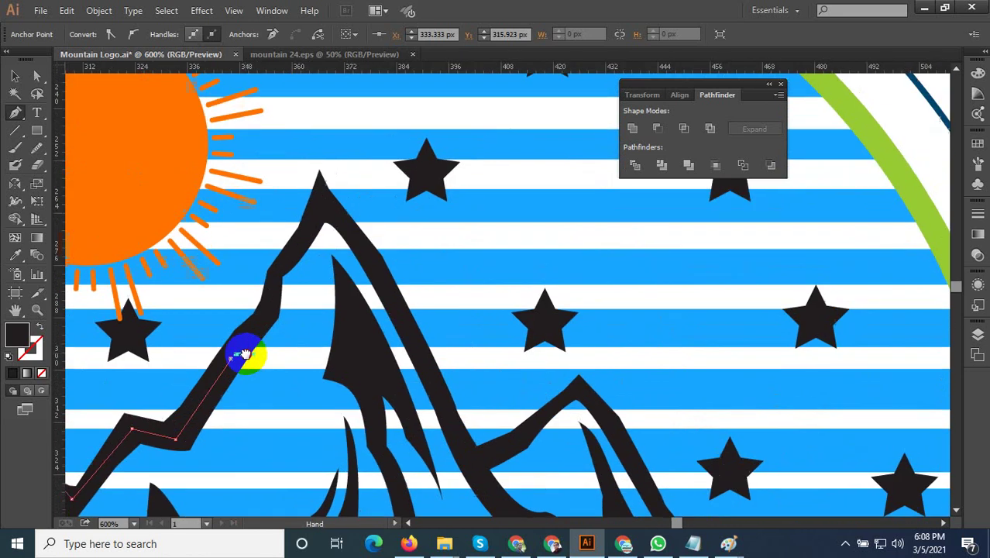
Continue the outline over the main and right peaks and down the right slope
{"action": "left_click", "coordinate": [296, 248]}
{"action": "left_click", "coordinate": [316, 215]}
{"action": "left_click", "coordinate": [350, 228]}
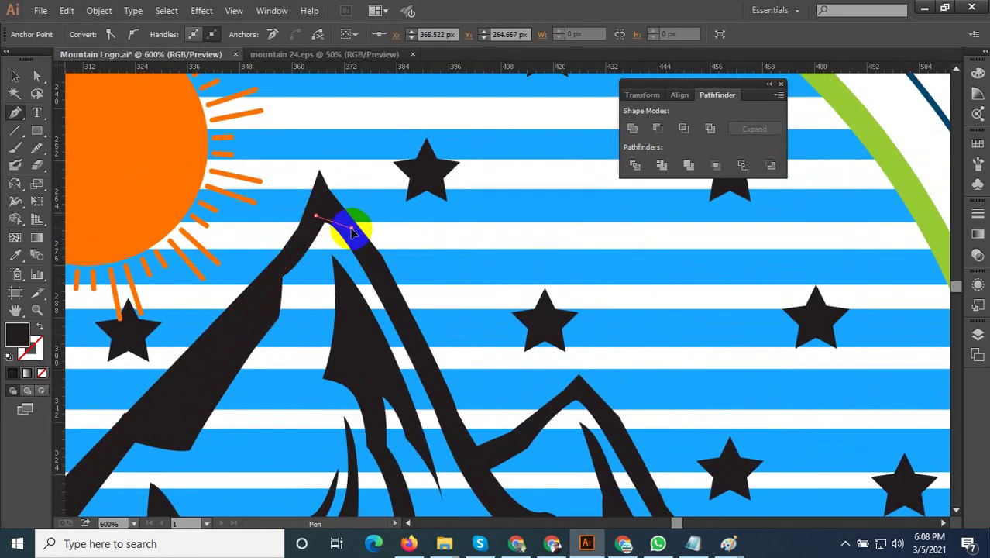
{"action": "left_click", "coordinate": [465, 465]}
{"action": "left_click_drag", "start_coordinate": [469, 465], "coordinate": [252, 234]}
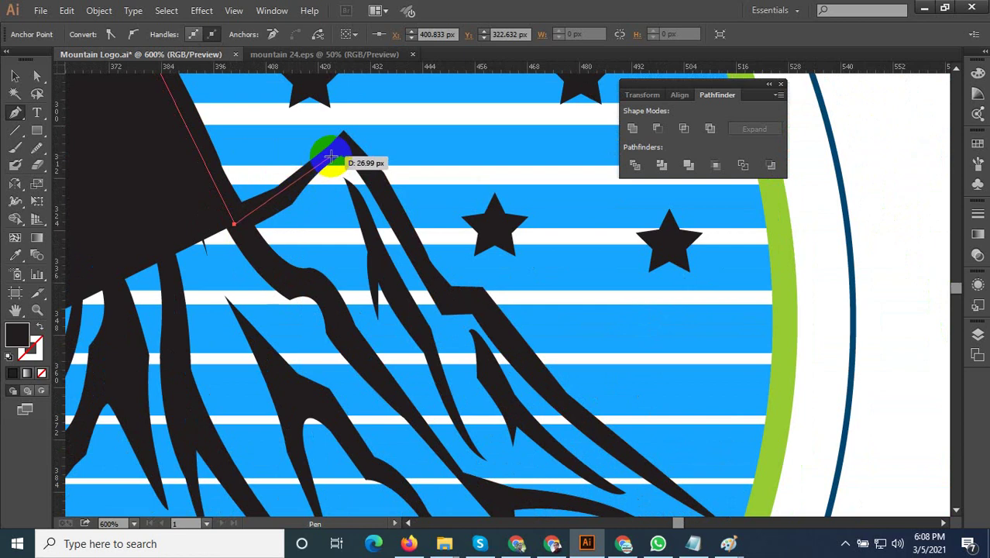
{"action": "left_click", "coordinate": [336, 151]}
{"action": "left_click", "coordinate": [386, 179]}
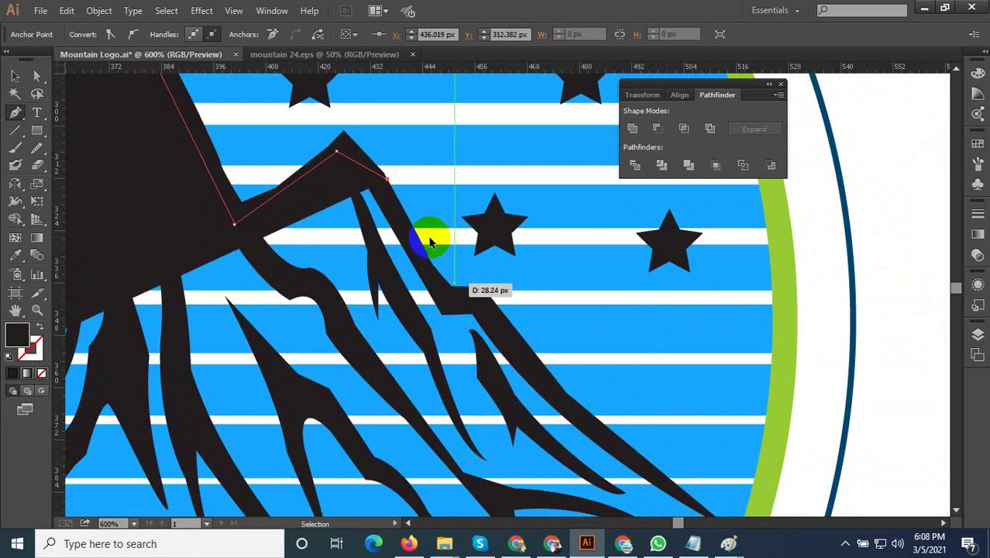
{"action": "left_click", "coordinate": [377, 175]}
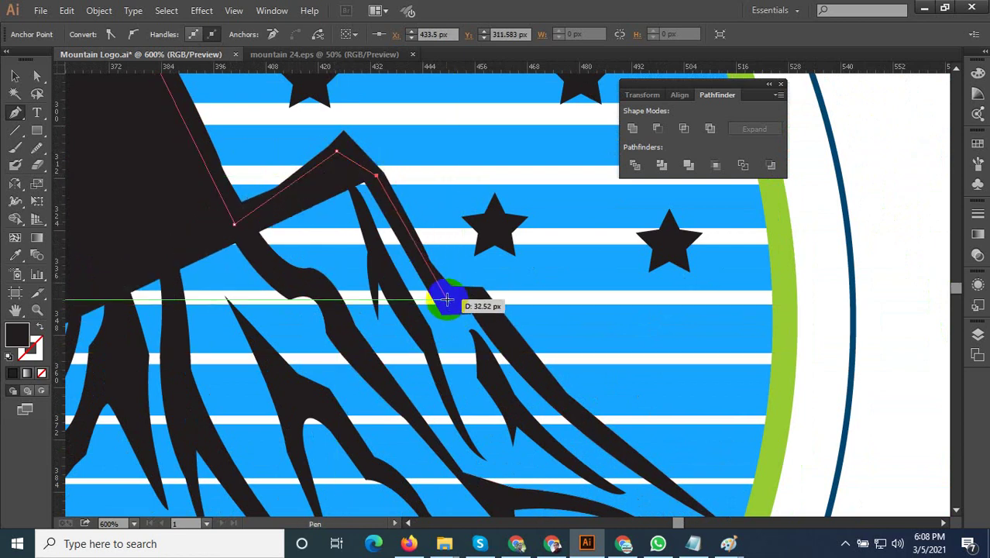
{"action": "left_click", "coordinate": [447, 299]}
{"action": "left_click", "coordinate": [486, 304]}
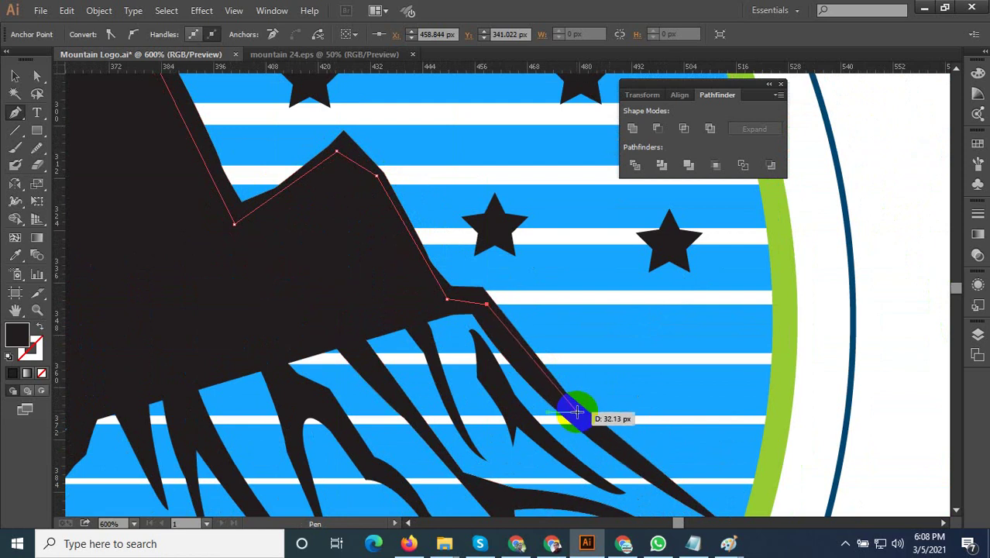
{"action": "left_click", "coordinate": [577, 413]}
Anchor the outline at the green band and close the silhouette back to its start
{"action": "left_click_drag", "start_coordinate": [588, 415], "coordinate": [384, 259]}
{"action": "left_click_drag", "start_coordinate": [488, 345], "coordinate": [500, 355]}
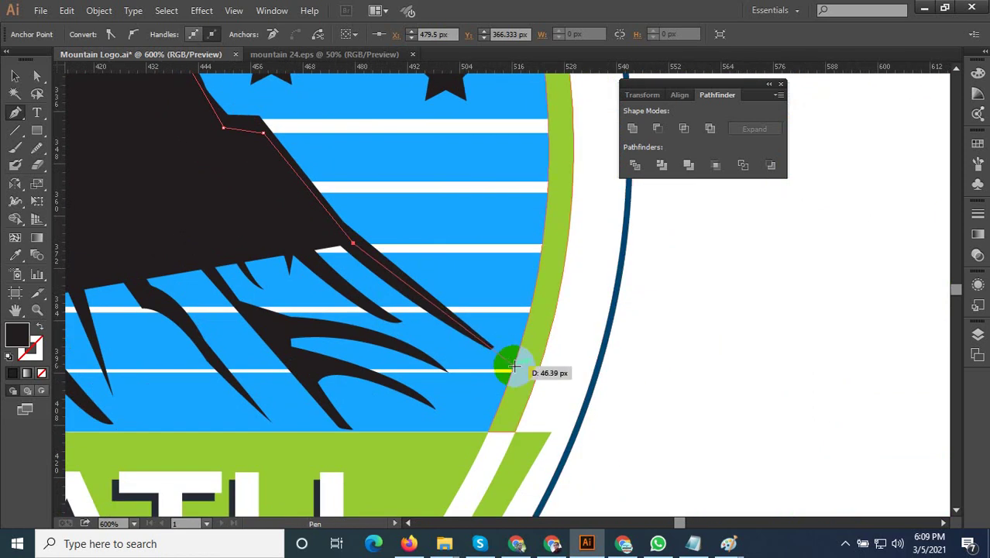
{"action": "left_click", "coordinate": [516, 370]}
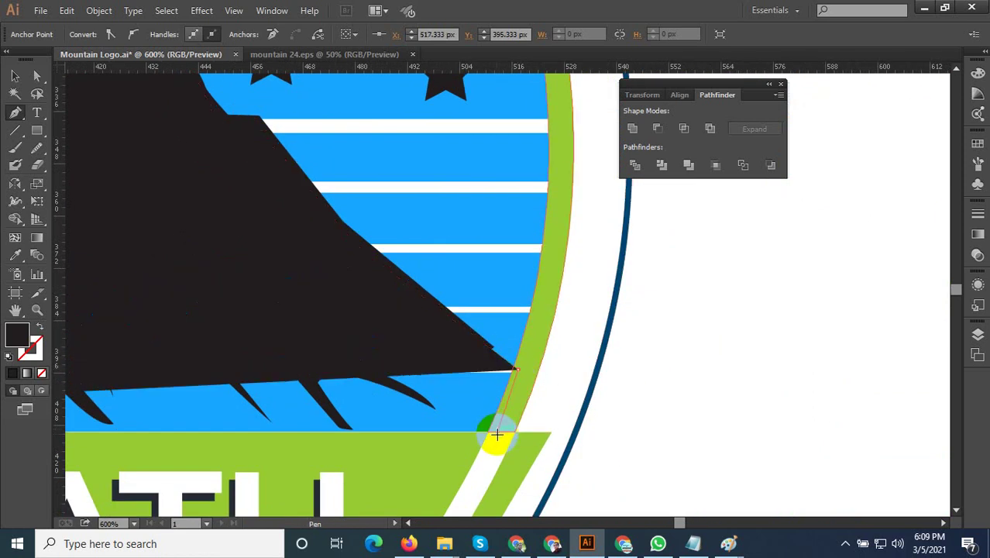
{"action": "left_click", "coordinate": [497, 434]}
{"action": "key", "text": "ctrl+minus"}
{"action": "key", "text": "ctrl+minus"}
{"action": "left_click", "coordinate": [91, 267]}
{"action": "left_click", "coordinate": [15, 76]}
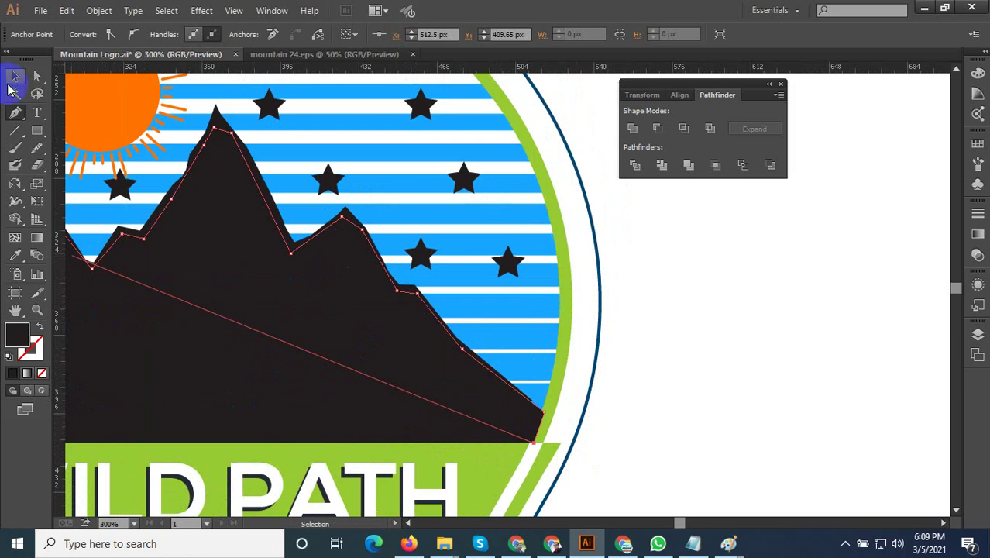
{"action": "left_click", "coordinate": [203, 175]}
{"action": "key", "text": "ctrl+minus"}
{"action": "key", "text": "ctrl+minus"}
Bring the mountain detail group to the front, above the black silhouette
{"action": "left_click", "coordinate": [502, 355]}
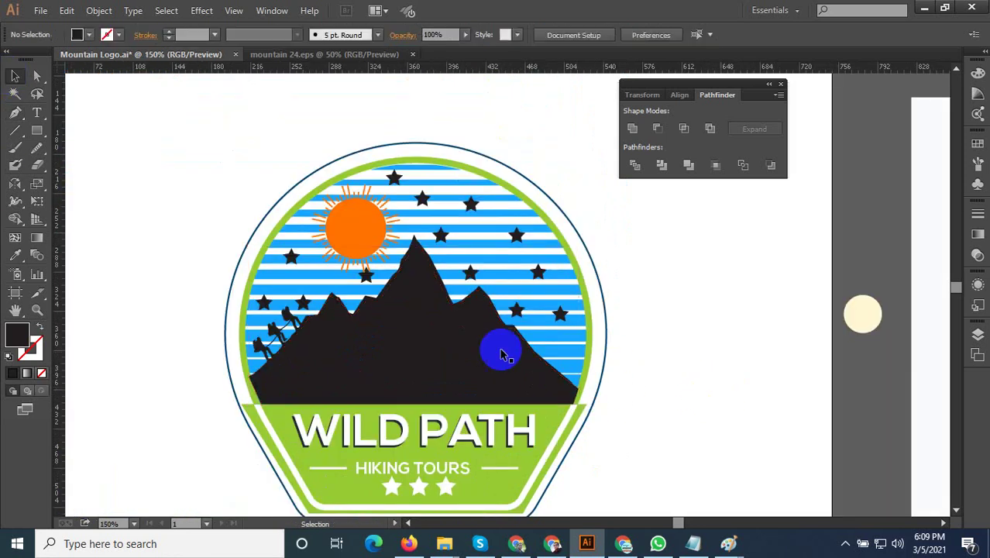
{"action": "scroll", "coordinate": [411, 246], "scroll_direction": "up", "scroll_amount": 2}
{"action": "left_click", "coordinate": [411, 246]}
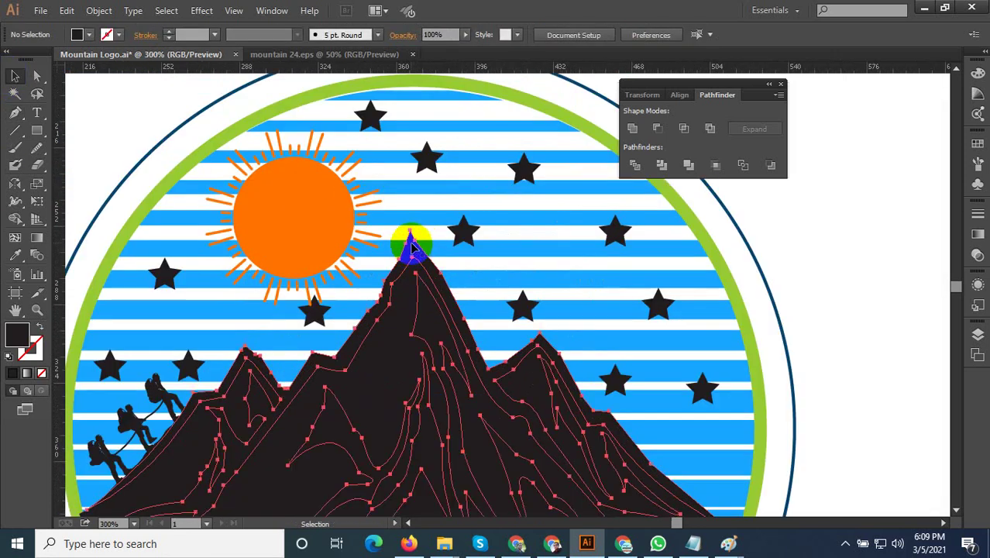
{"action": "right_click", "coordinate": [412, 246]}
{"action": "mouse_move", "coordinate": [452, 364]}
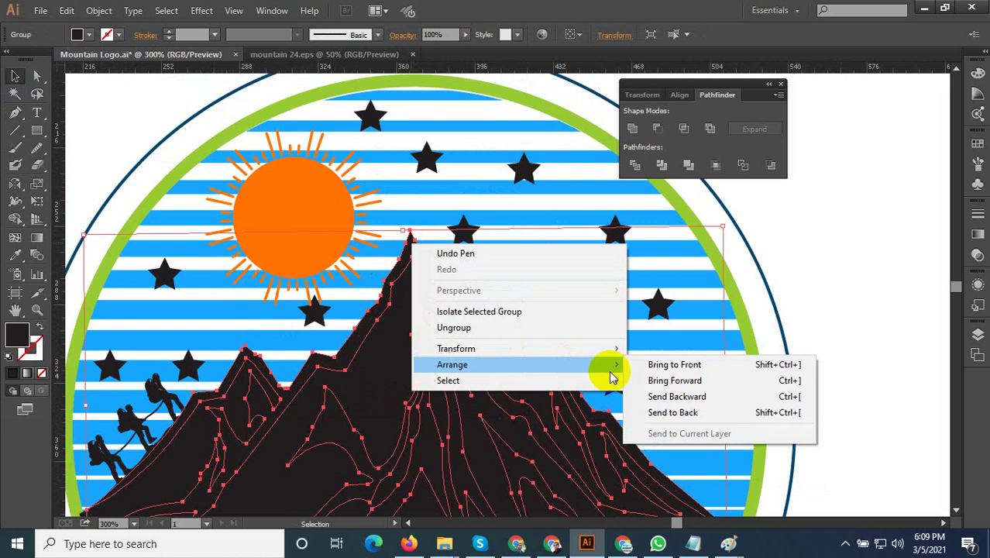
{"action": "left_click", "coordinate": [673, 365]}
{"action": "key", "text": "ctrl+shift+a"}
{"action": "key", "text": "ctrl+minus"}
{"action": "key", "text": "ctrl+minus"}
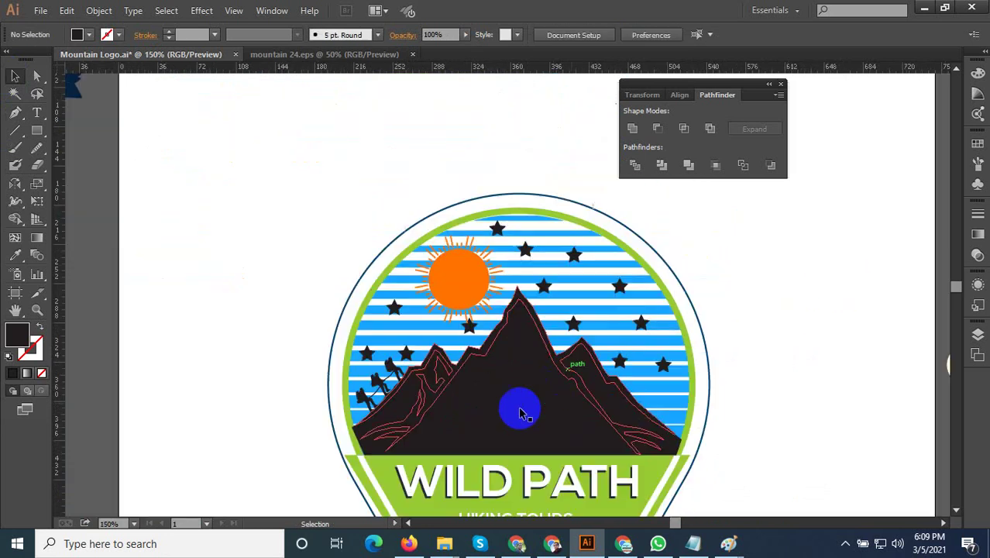
Fill the mountain detail group with white, then deselect it
{"action": "scroll", "coordinate": [520, 413], "scroll_direction": "up", "scroll_amount": 1}
{"action": "left_click", "coordinate": [517, 254]}
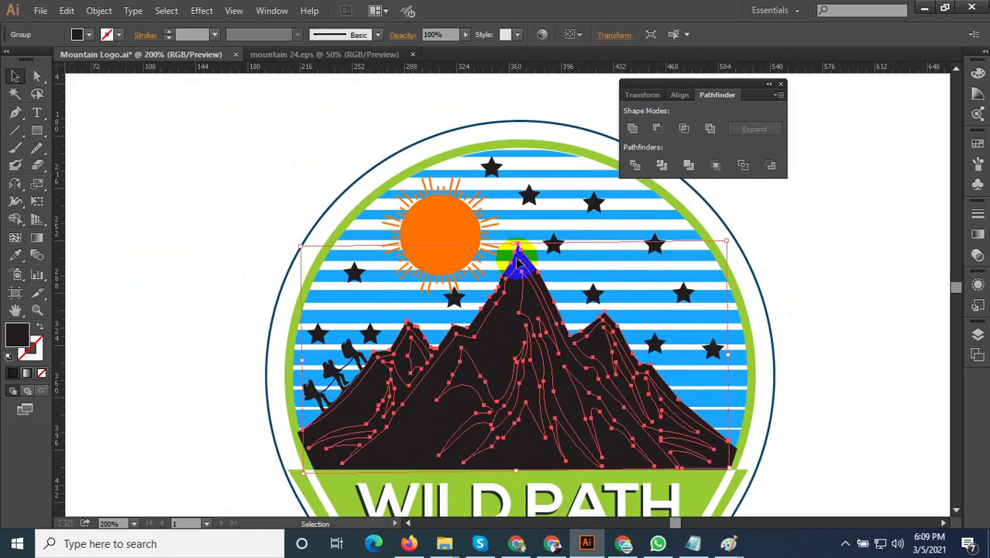
{"action": "left_click", "coordinate": [155, 288]}
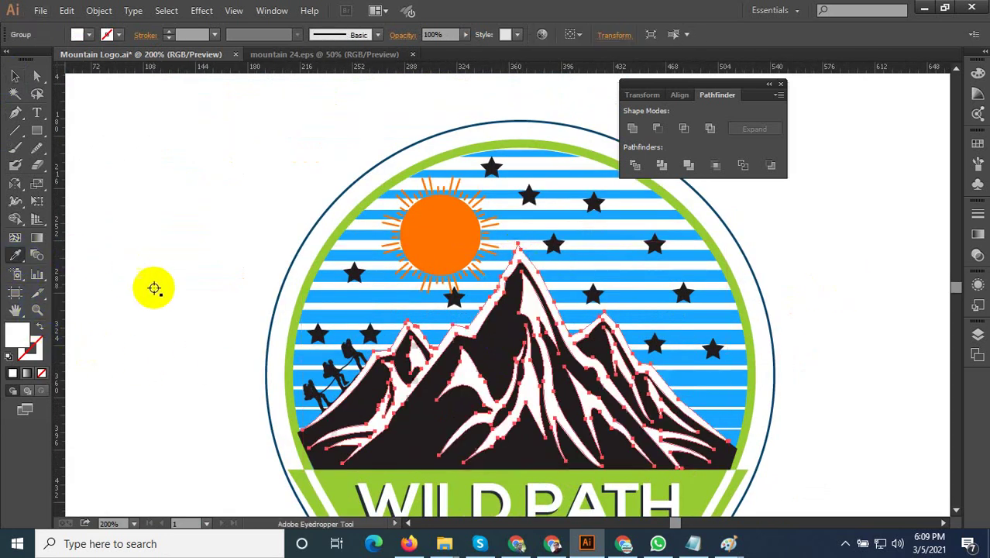
{"action": "left_click", "coordinate": [24, 129]}
{"action": "key", "text": "ctrl+shift+a"}
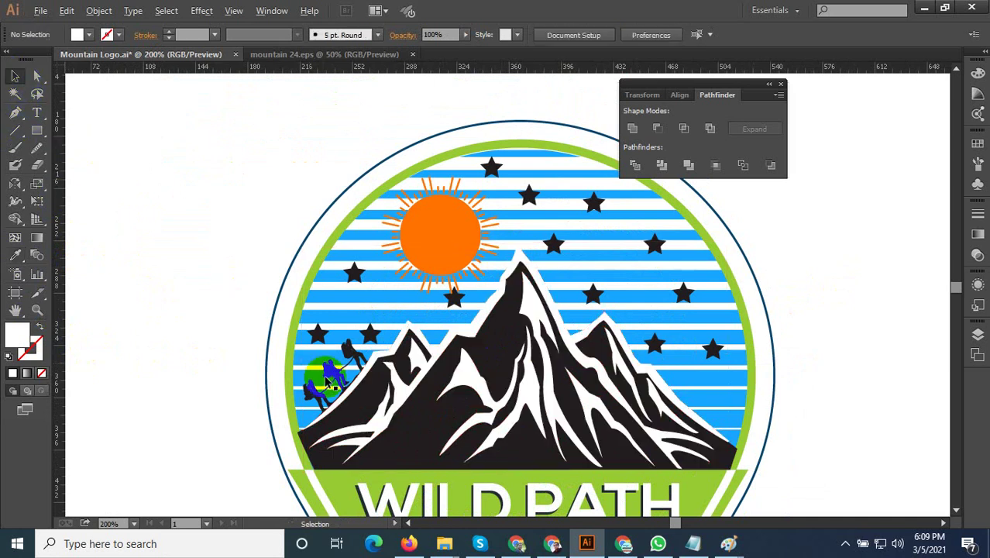
{"action": "scroll", "coordinate": [348, 392], "scroll_direction": "down", "scroll_amount": 2}
Open Save for Web previewing the WILD PATH badge as a 750 × 750 px, 100%-quality JPEG
{"action": "scroll", "coordinate": [541, 486], "scroll_direction": "up", "scroll_amount": 2}
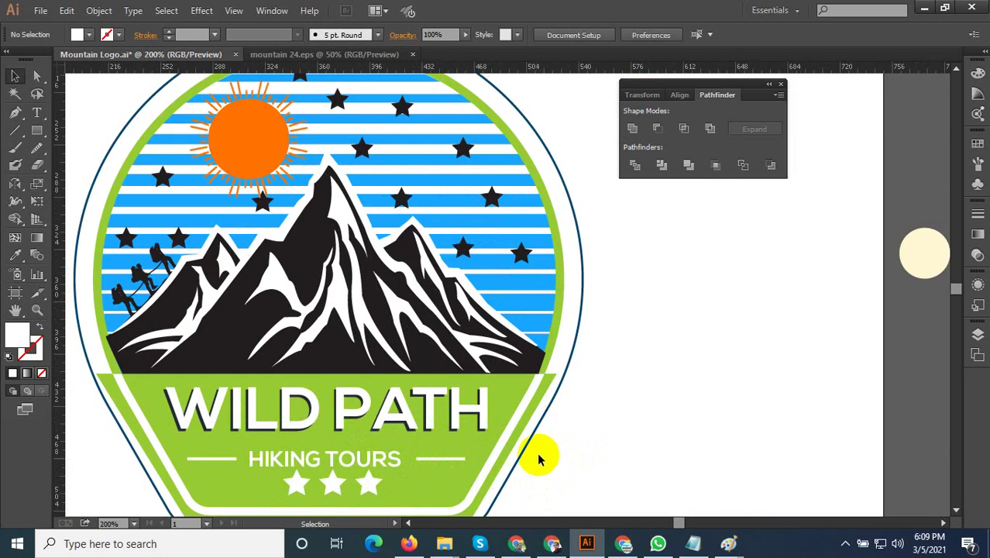
{"action": "scroll", "coordinate": [537, 452], "scroll_direction": "down", "scroll_amount": 2}
{"action": "scroll", "coordinate": [559, 455], "scroll_direction": "up", "scroll_amount": 1}
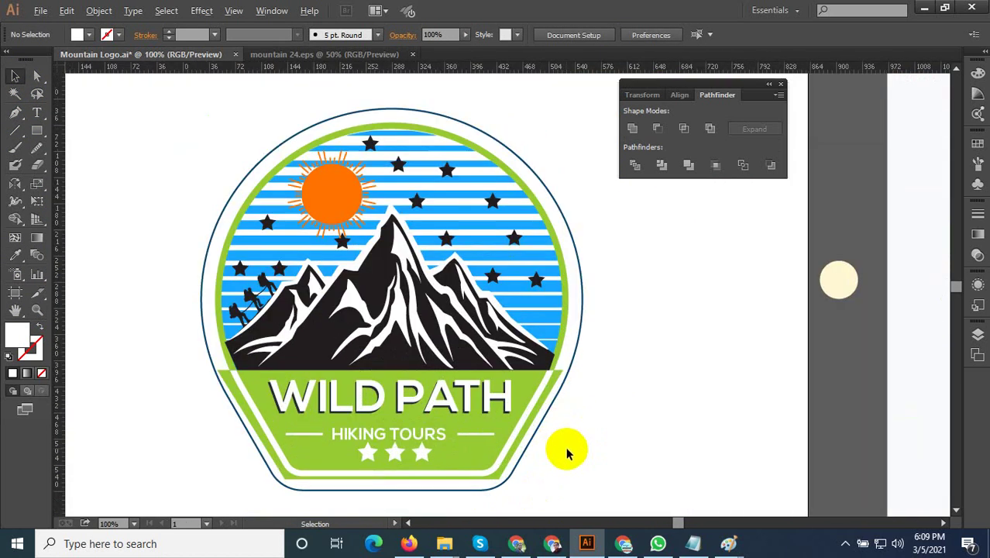
{"action": "scroll", "coordinate": [568, 453], "scroll_direction": "down", "scroll_amount": 2}
{"action": "scroll", "coordinate": [547, 390], "scroll_direction": "up", "scroll_amount": 1}
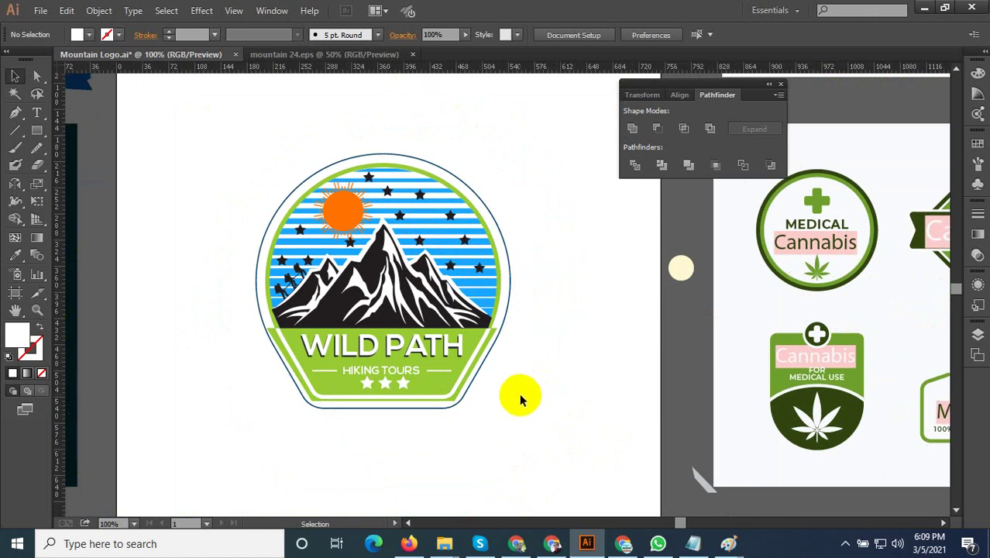
{"action": "scroll", "coordinate": [517, 402], "scroll_direction": "down", "scroll_amount": 2}
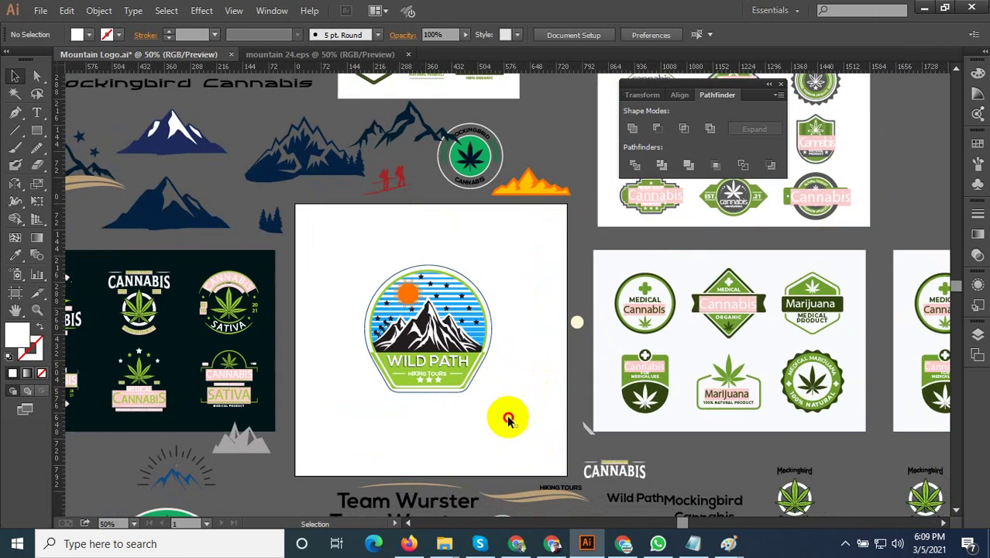
{"action": "left_click_drag", "start_coordinate": [508, 419], "coordinate": [447, 364]}
{"action": "scroll", "coordinate": [448, 364], "scroll_direction": "up", "scroll_amount": 1}
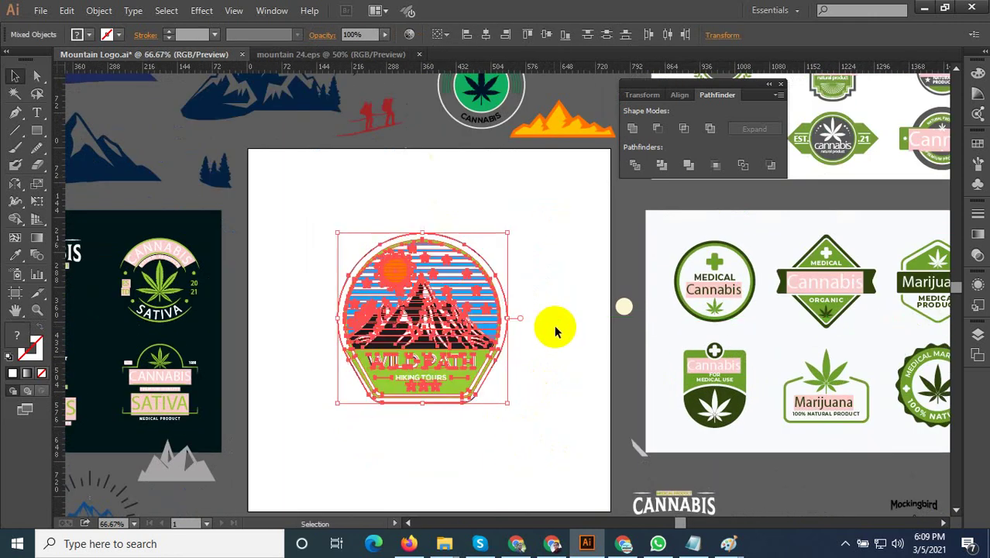
{"action": "left_click", "coordinate": [554, 329]}
{"action": "key", "text": "ctrl+alt+shift+s"}
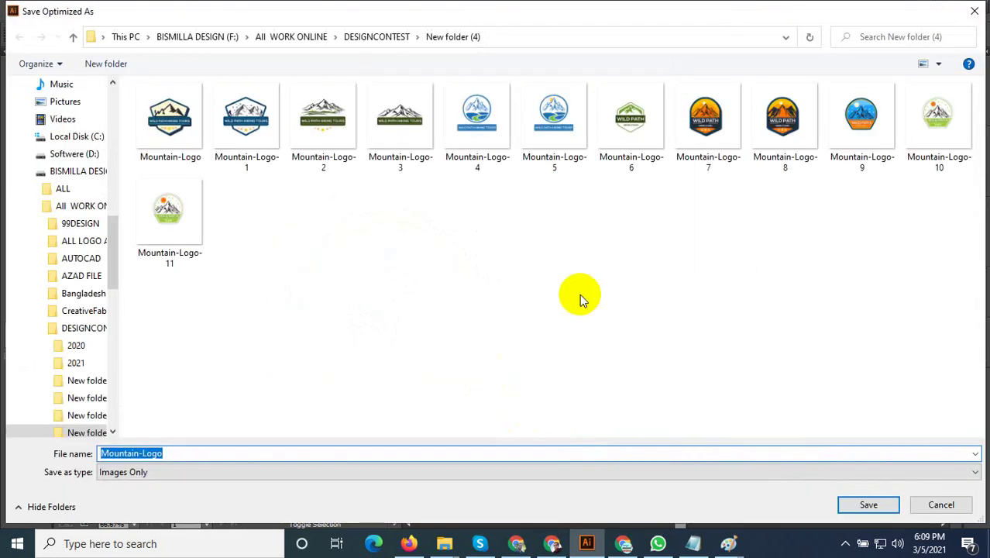
Save the badge JPEG as Mountain-Logo-12 in the Mountain-Logo folder
{"action": "left_click", "coordinate": [169, 224]}
{"action": "right_click", "coordinate": [169, 232]}
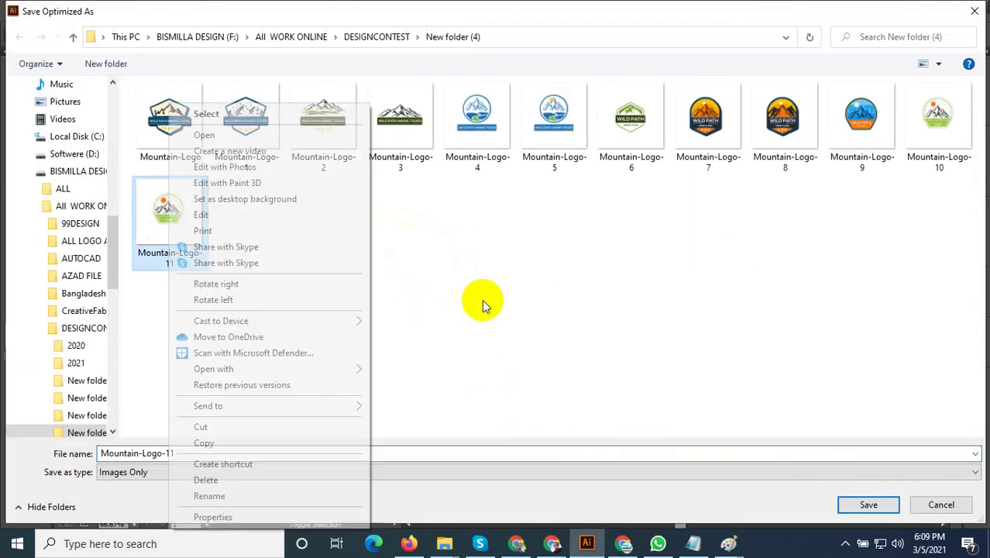
{"action": "left_click", "coordinate": [481, 298]}
{"action": "left_click", "coordinate": [186, 454]}
{"action": "double_click", "coordinate": [202, 453]}
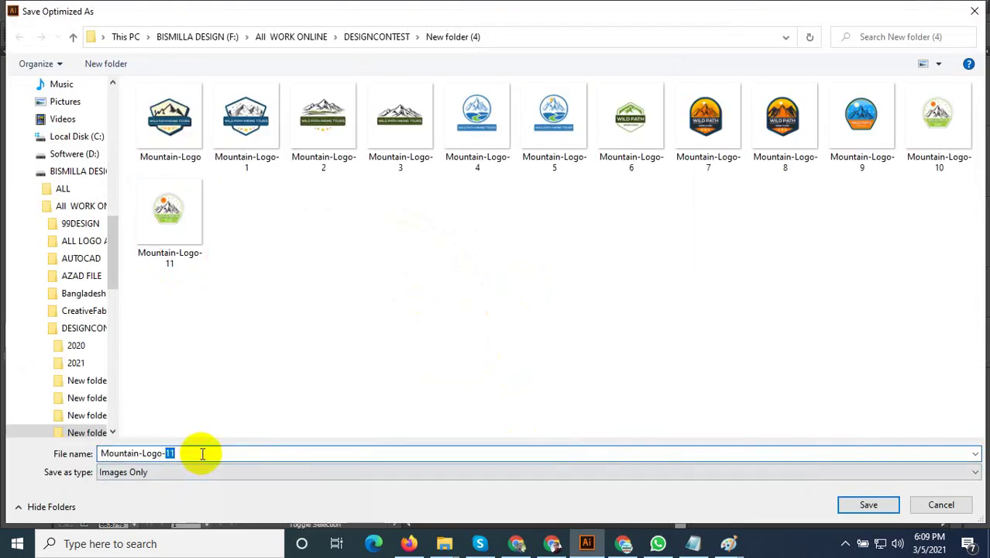
{"action": "key", "text": "BackSpace"}
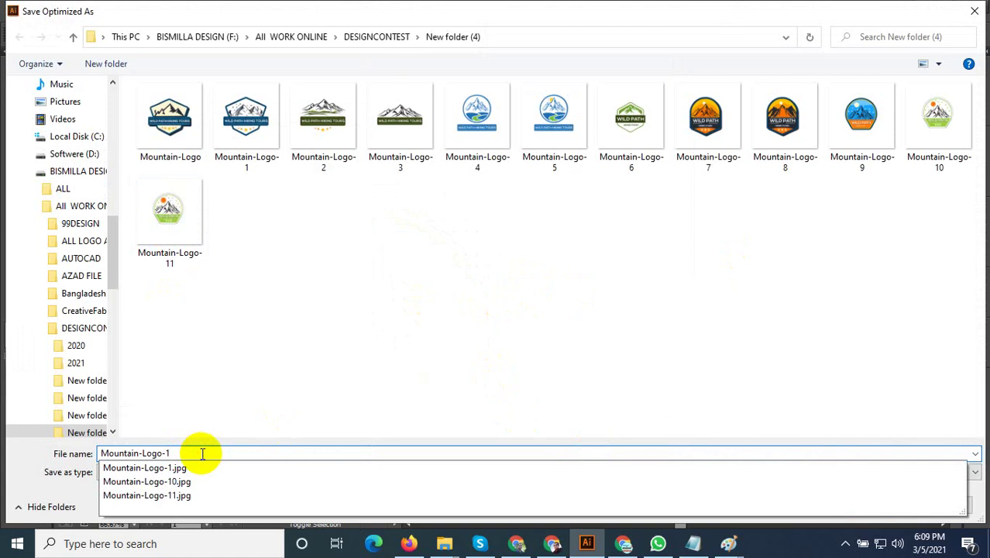
{"action": "type", "text": "2"}
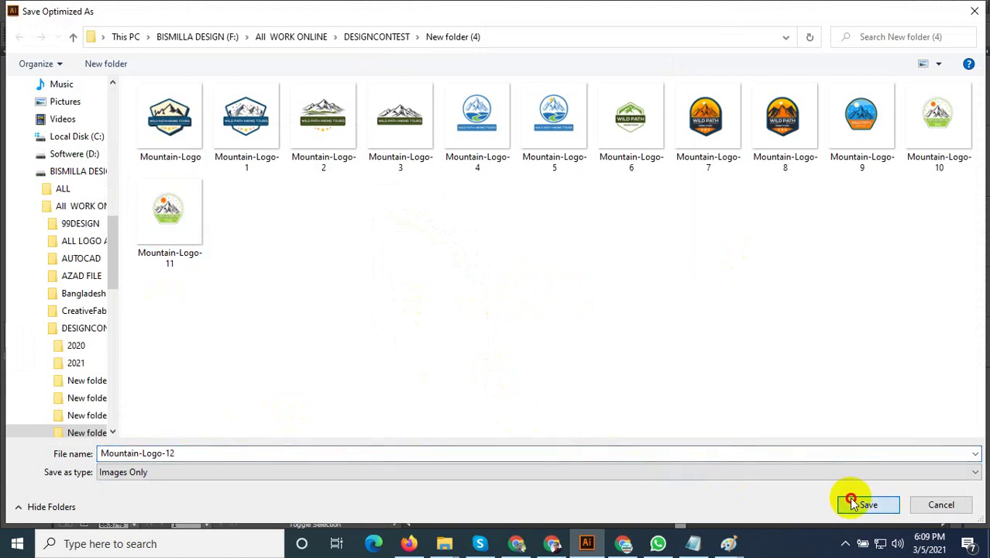
{"action": "left_click", "coordinate": [852, 504]}
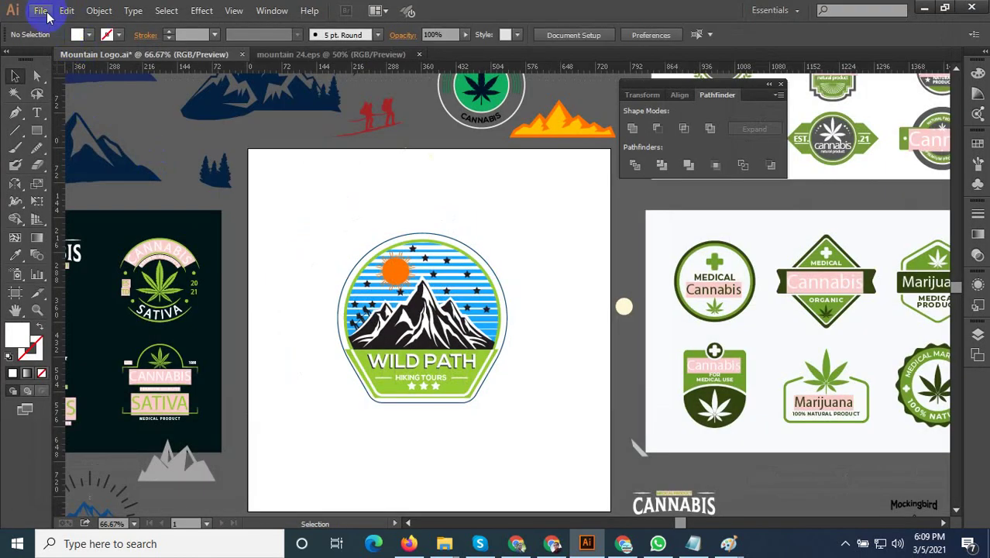
Save the Wild Path logo file, Mountain Logo.ai
{"action": "left_click", "coordinate": [41, 11]}
{"action": "key", "text": "Escape"}
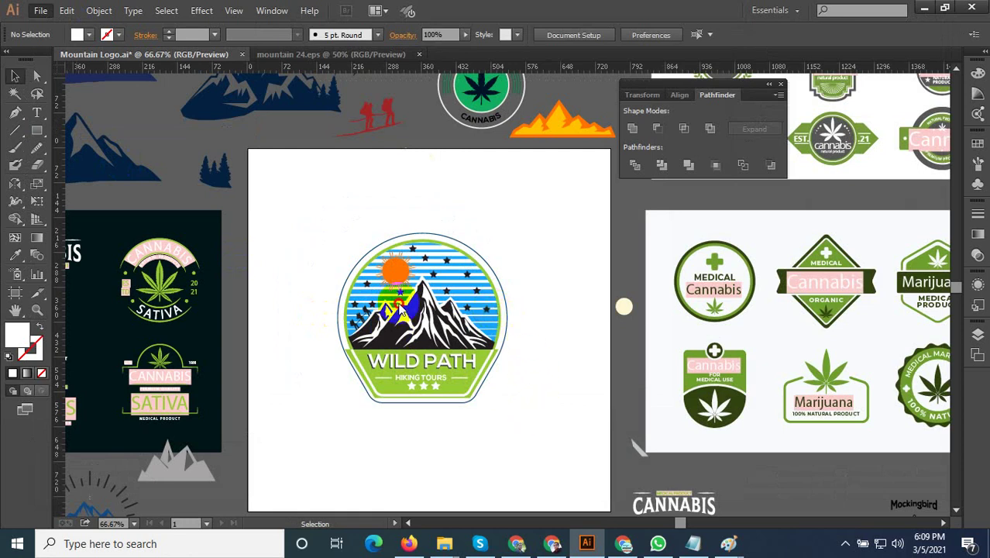
{"action": "key", "text": "ctrl+s"}
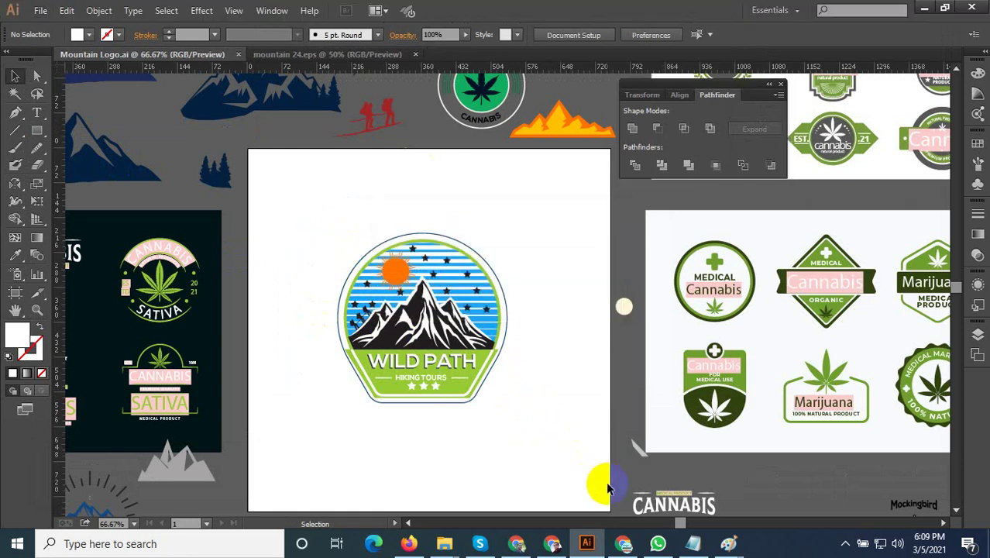
Marquee-select every piece of the Wild Path logo with the Selection tool
{"action": "left_click", "coordinate": [849, 546]}
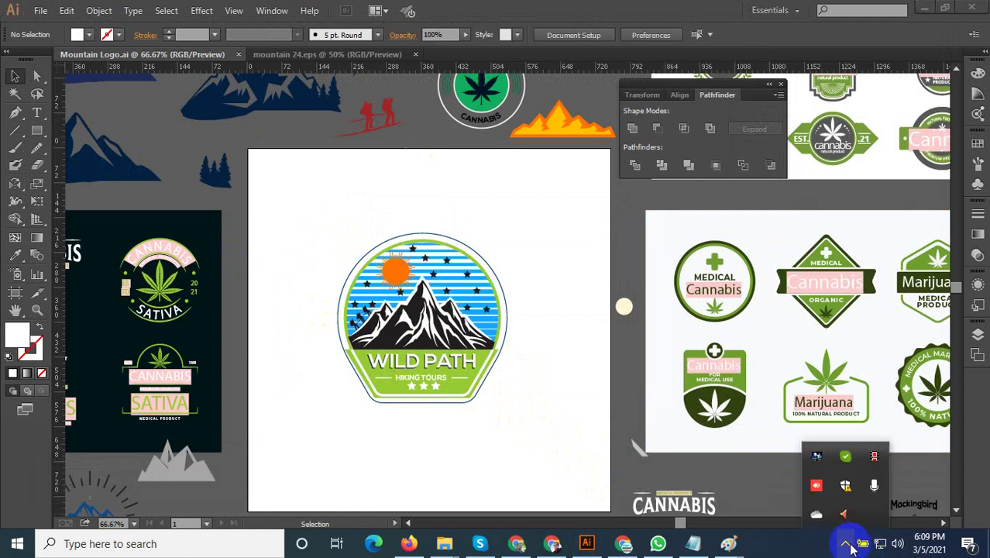
{"action": "left_click", "coordinate": [326, 220]}
{"action": "left_click_drag", "start_coordinate": [319, 169], "coordinate": [535, 434]}
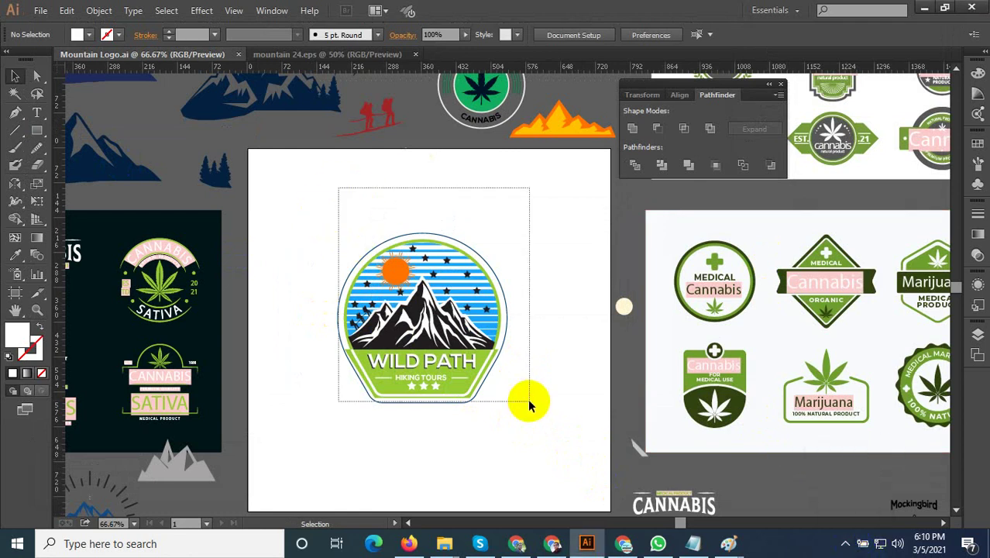
{"action": "key", "text": "v"}
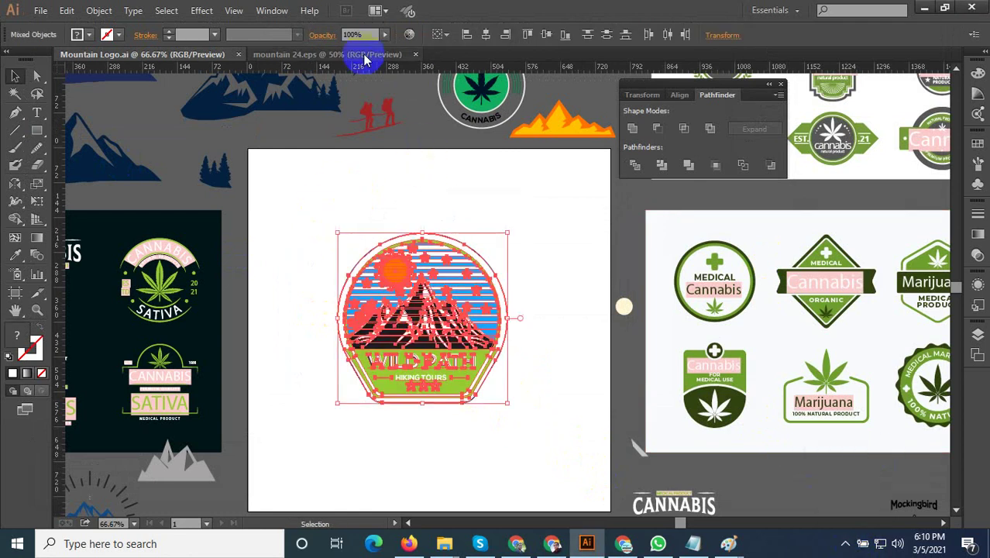
{"action": "key", "text": "ctrl+minus"}
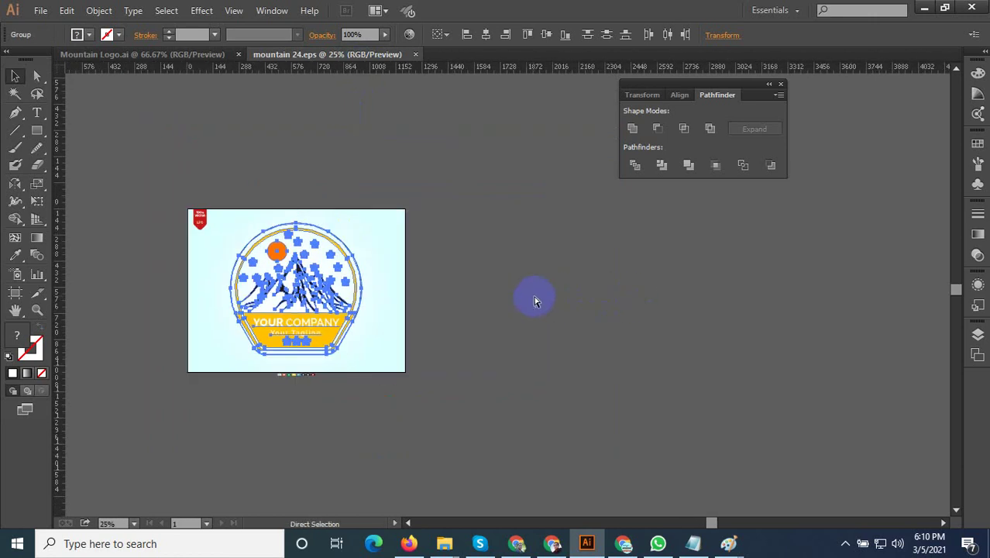
Drop the Wild Path badge into mountain 24.eps and delete the old yellow mountain logo
{"action": "left_click_drag", "start_coordinate": [356, 58], "coordinate": [532, 314]}
{"action": "left_click", "coordinate": [343, 328]}
{"action": "key", "text": "ctrl+plus"}
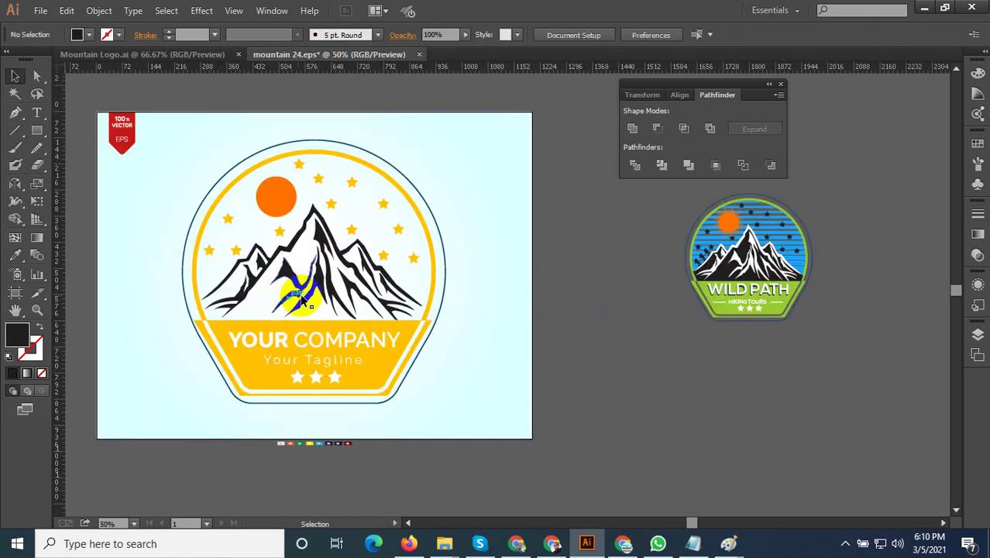
{"action": "left_click", "coordinate": [321, 291]}
{"action": "key", "text": "ctrl+minus"}
{"action": "left_click_drag", "start_coordinate": [409, 140], "coordinate": [236, 379]}
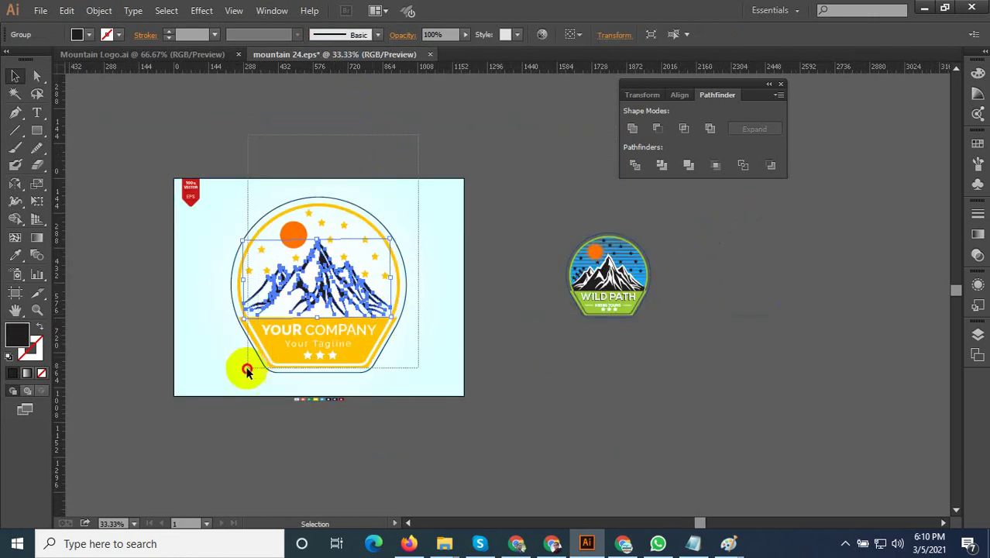
{"action": "key", "text": "Delete"}
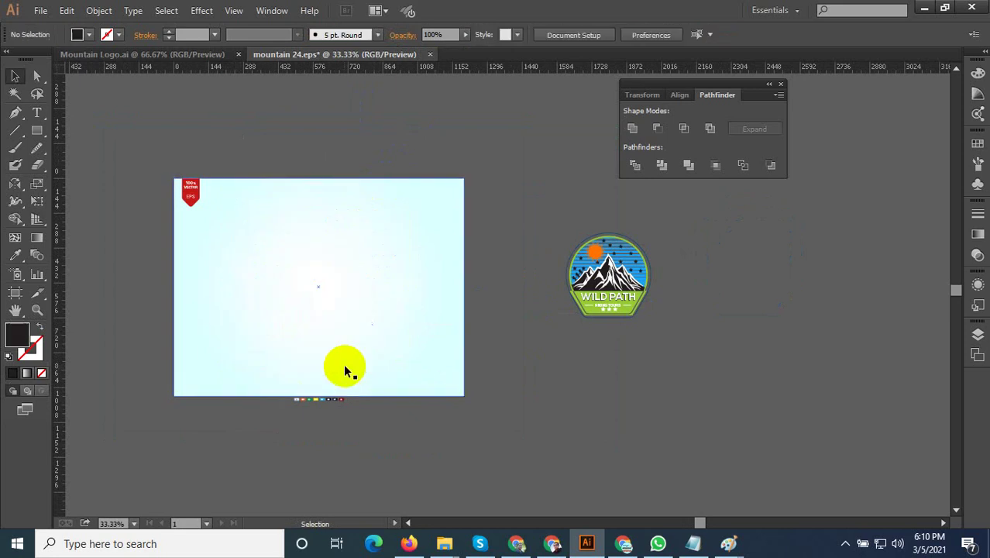
Move the Wild Path badge onto the artboard and enlarge it
{"action": "left_click_drag", "start_coordinate": [573, 272], "coordinate": [288, 272]}
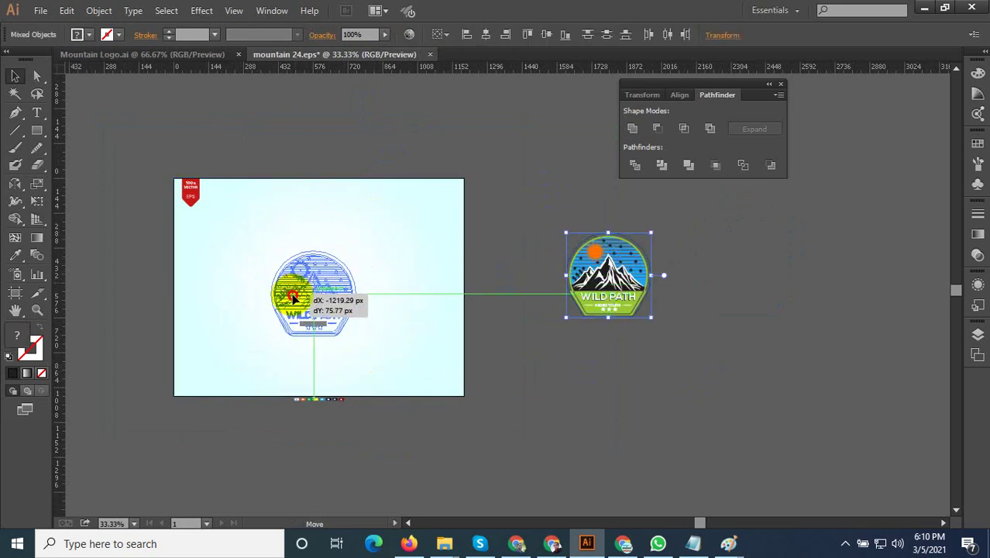
{"action": "scroll", "coordinate": [364, 329], "scroll_direction": "up", "scroll_amount": 2}
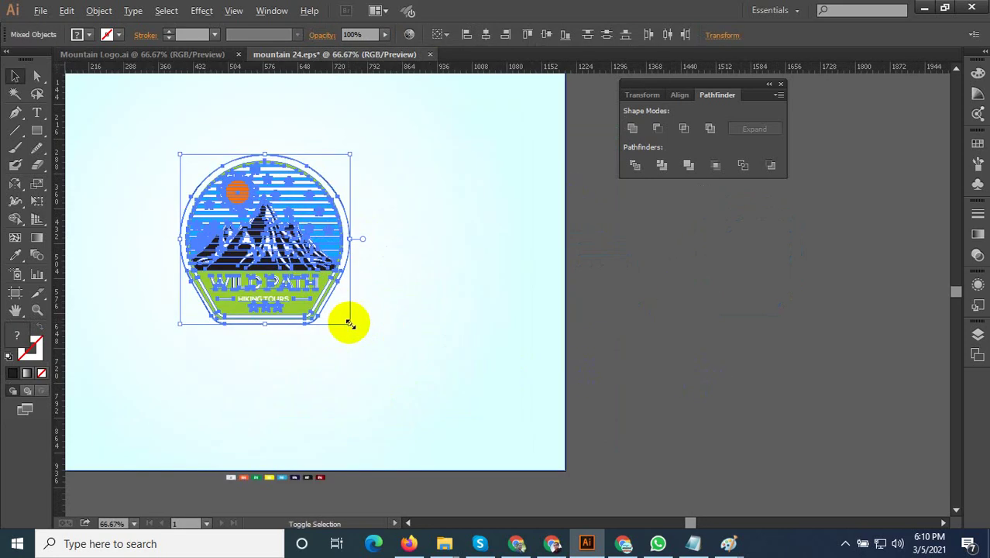
{"action": "left_click_drag", "start_coordinate": [349, 322], "coordinate": [440, 381]}
{"action": "scroll", "coordinate": [440, 382], "scroll_direction": "down", "scroll_amount": 2}
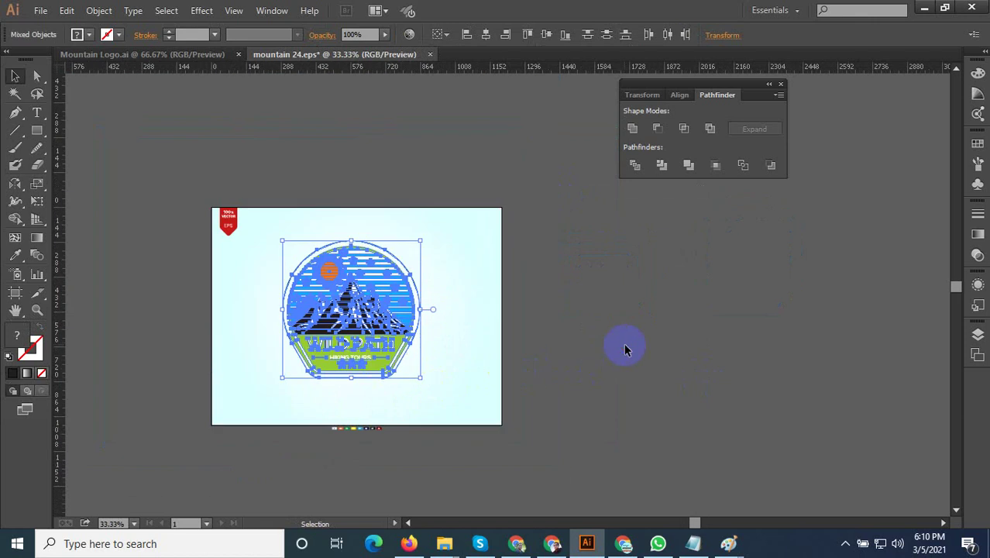
Reselect the Wild Path badge and resize it to fit the light-blue artboard
{"action": "left_click", "coordinate": [624, 350]}
{"action": "left_click_drag", "start_coordinate": [559, 372], "coordinate": [327, 220]}
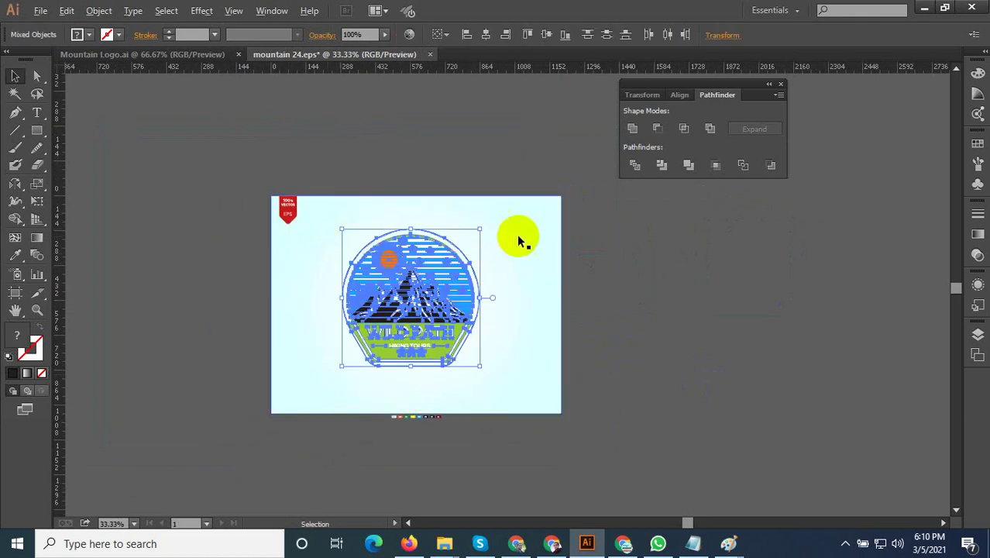
{"action": "left_click_drag", "start_coordinate": [480, 230], "coordinate": [485, 222]}
{"action": "left_click", "coordinate": [494, 303]}
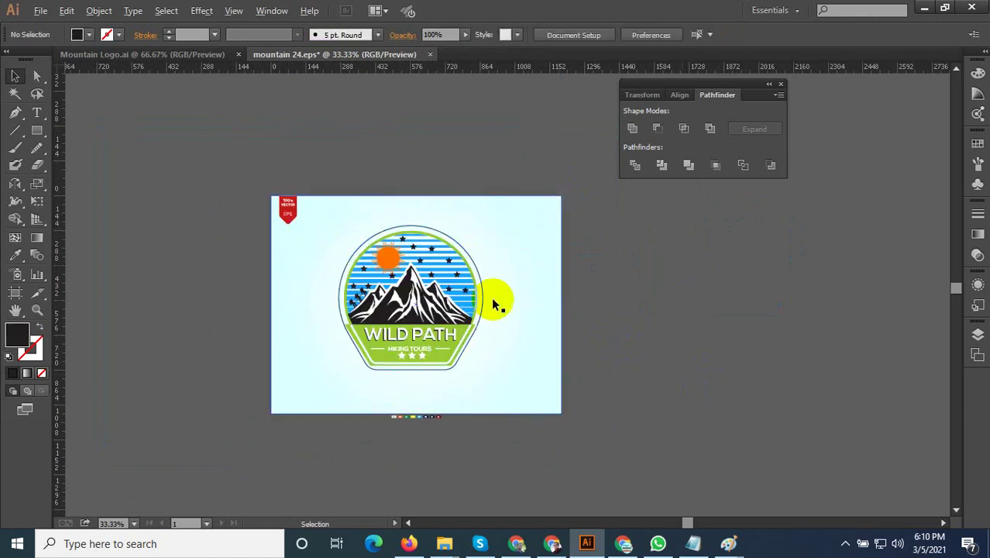
{"action": "scroll", "coordinate": [428, 288], "scroll_direction": "up", "scroll_amount": 3}
{"action": "scroll", "coordinate": [427, 292], "scroll_direction": "up", "scroll_amount": 1}
{"action": "scroll", "coordinate": [341, 248], "scroll_direction": "up", "scroll_amount": 2}
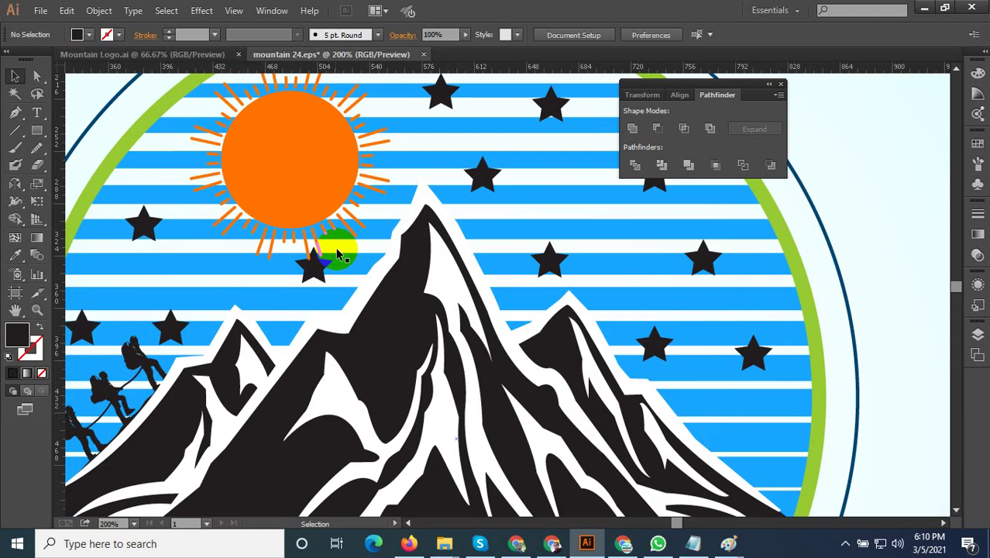
{"action": "scroll", "coordinate": [404, 264], "scroll_direction": "down", "scroll_amount": 2}
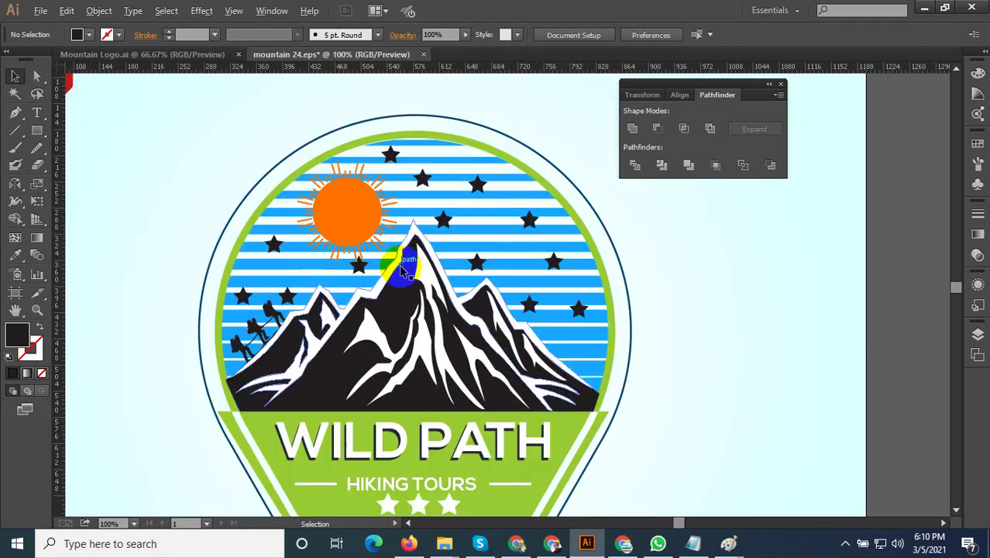
{"action": "scroll", "coordinate": [392, 262], "scroll_direction": "down", "scroll_amount": 2}
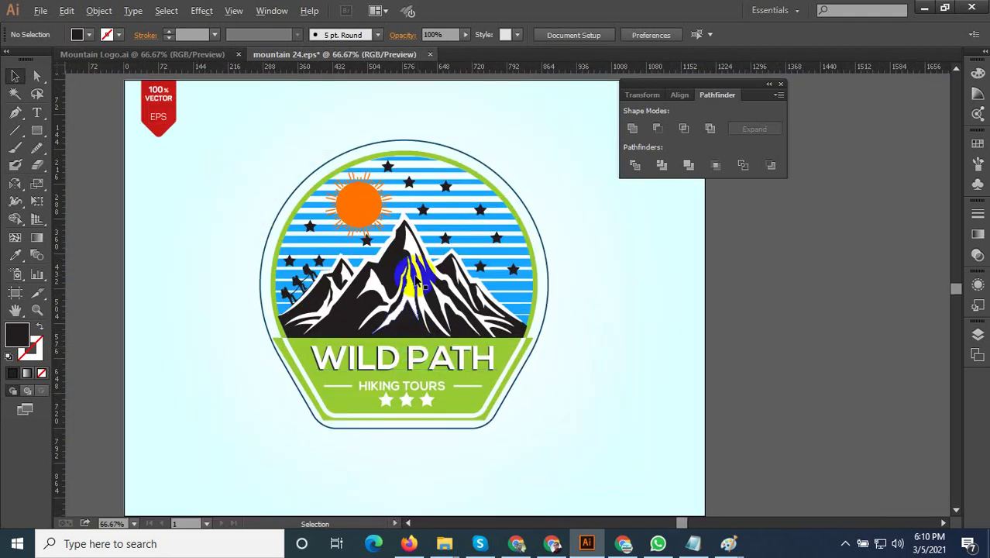
{"action": "scroll", "coordinate": [426, 259], "scroll_direction": "up", "scroll_amount": 3}
{"action": "scroll", "coordinate": [457, 217], "scroll_direction": "down", "scroll_amount": 3}
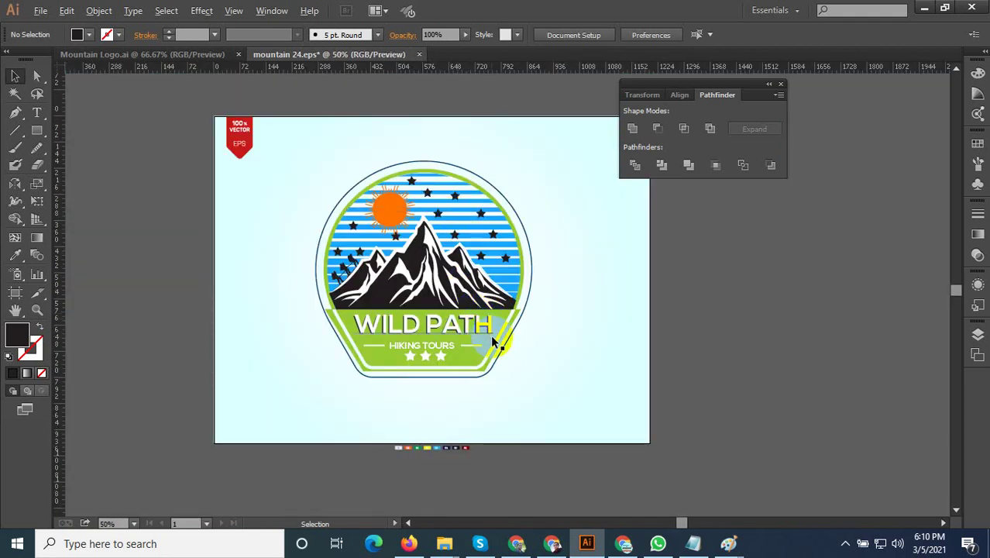
{"action": "scroll", "coordinate": [496, 341], "scroll_direction": "up", "scroll_amount": 1}
Undo the resize, move and deletion to restore the yellow mountain badge
{"action": "key", "text": "ctrl+z"}
{"action": "key", "text": "ctrl+z"}
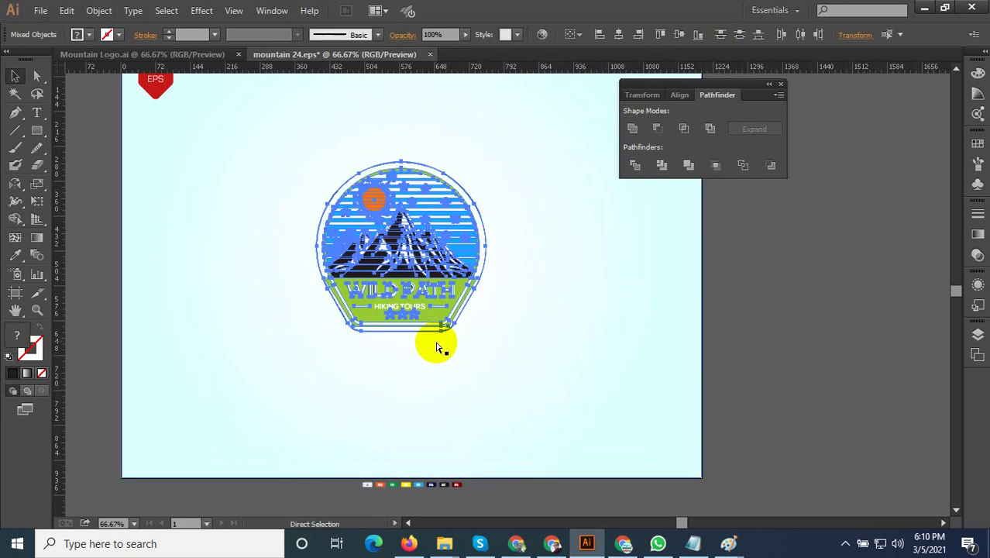
{"action": "key", "text": "ctrl+z"}
{"action": "key", "text": "ctrl+z"}
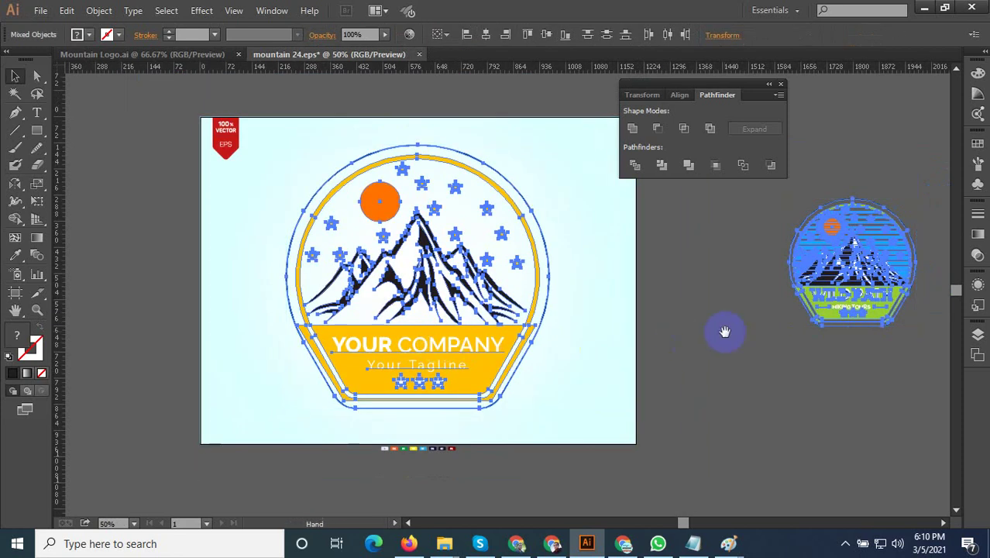
{"action": "key", "text": "ctrl+z"}
{"action": "key", "text": "ctrl+z"}
Move the YOUR COMPANY text group out below the Wild Path badge, then select the yellow badge
{"action": "left_click_drag", "start_coordinate": [362, 350], "coordinate": [831, 372]}
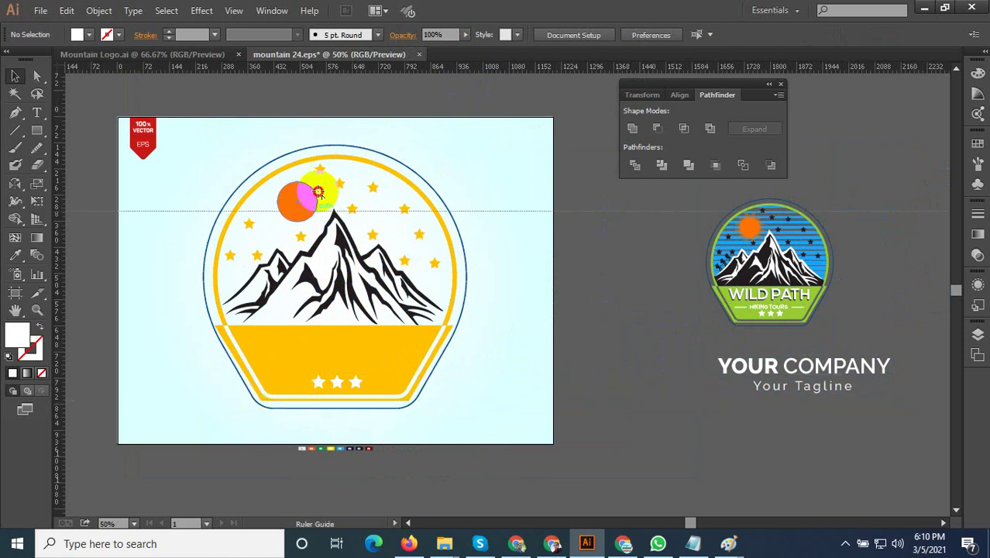
{"action": "left_click_drag", "start_coordinate": [462, 69], "coordinate": [364, 70]}
{"action": "left_click", "coordinate": [419, 145]}
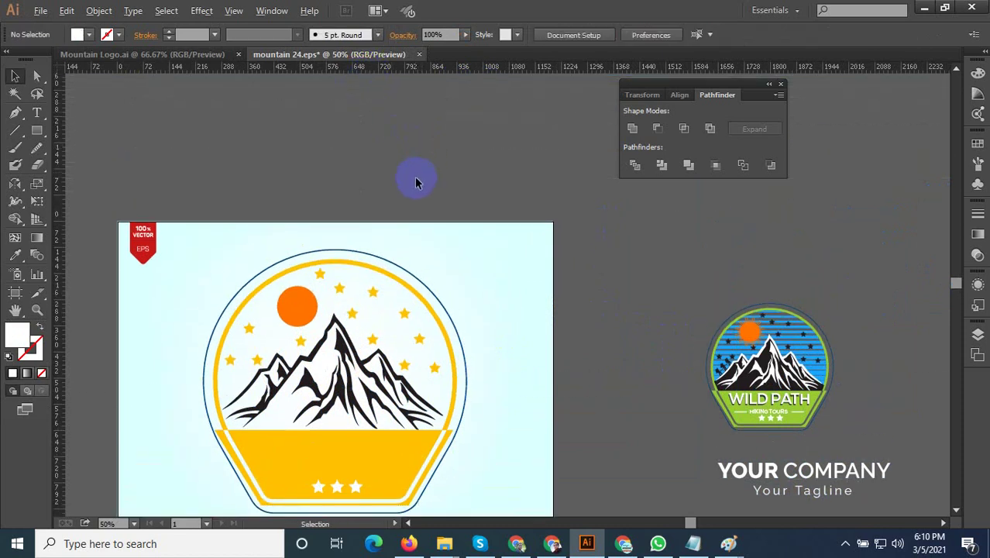
{"action": "scroll", "coordinate": [415, 181], "scroll_direction": "down", "scroll_amount": 2}
{"action": "left_click_drag", "start_coordinate": [433, 172], "coordinate": [297, 350]}
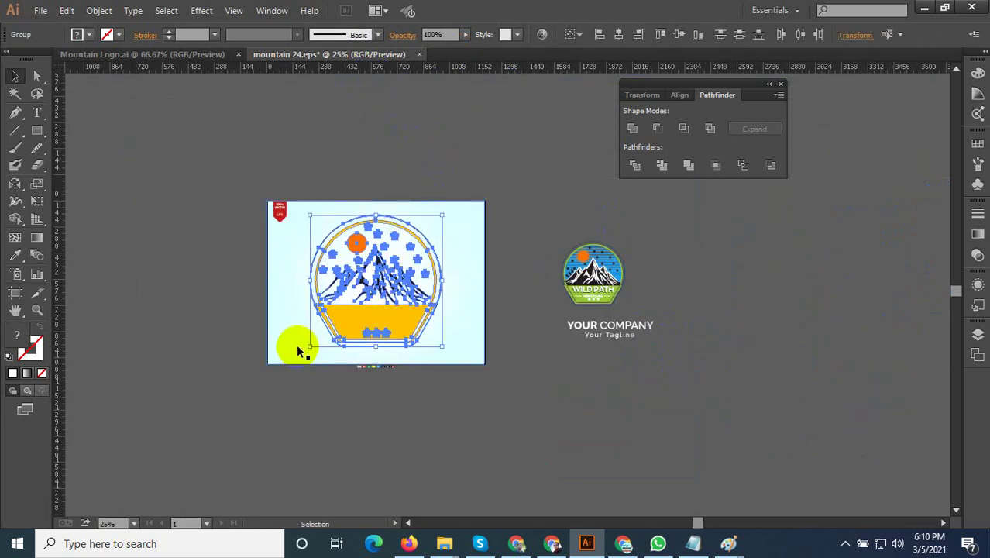
Delete the yellow badge and move the YOUR COMPANY text under the Wild Path badge
{"action": "key", "text": "Delete"}
{"action": "scroll", "coordinate": [597, 302], "scroll_direction": "up", "scroll_amount": 3}
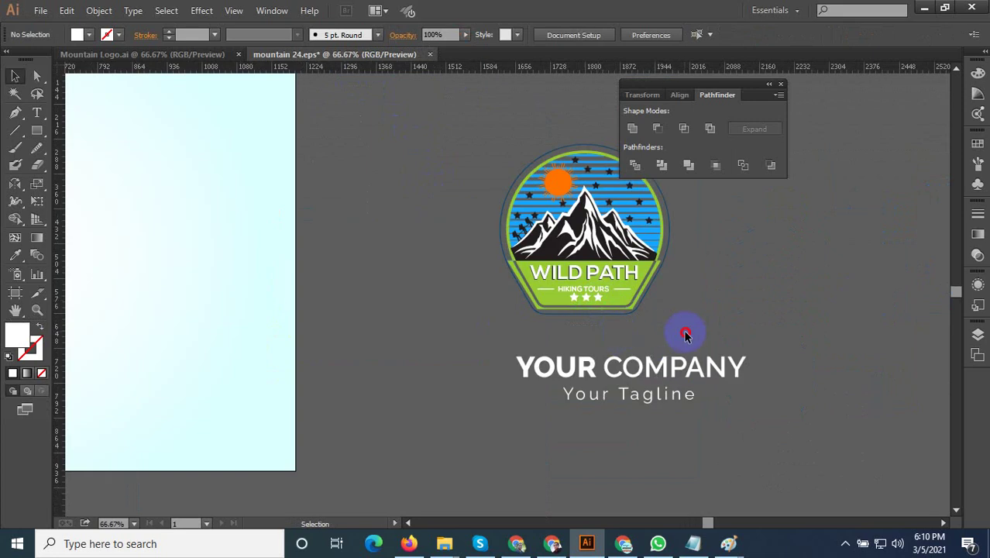
{"action": "mouse_move", "coordinate": [684, 327]}
{"action": "left_mouse_down"}
{"action": "mouse_move", "coordinate": [714, 417]}
{"action": "mouse_move", "coordinate": [615, 343]}
{"action": "left_mouse_up"}
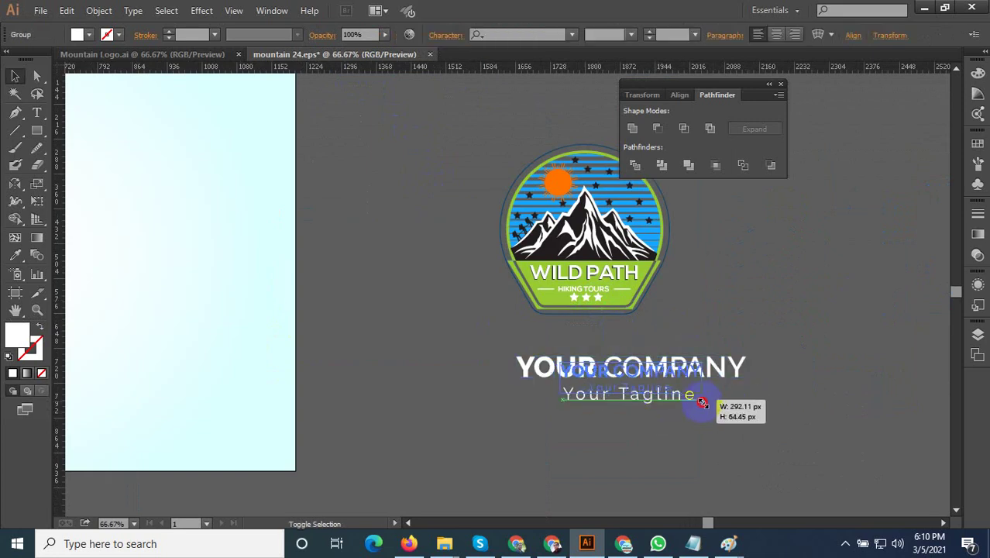
{"action": "left_click", "coordinate": [596, 363]}
{"action": "scroll", "coordinate": [595, 363], "scroll_direction": "up", "scroll_amount": 3}
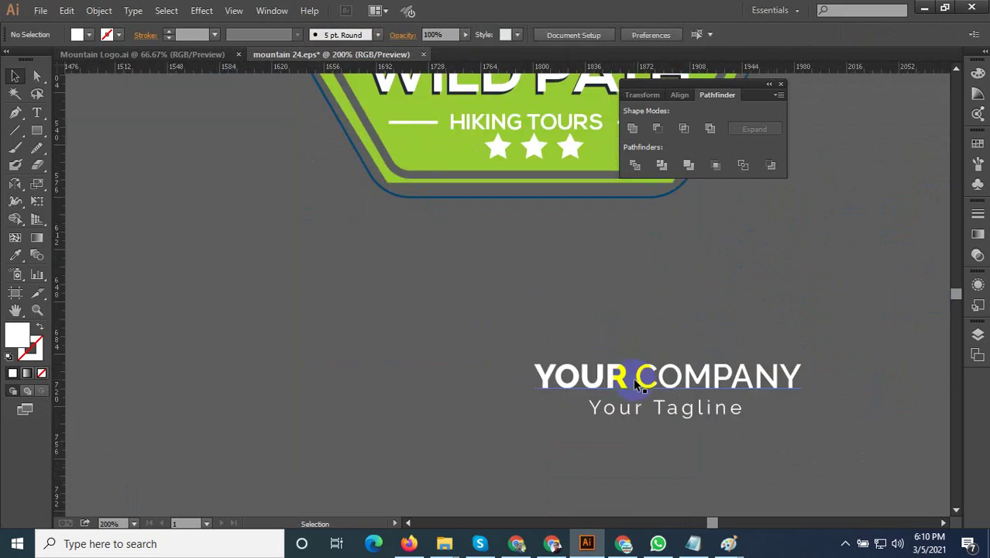
{"action": "left_click_drag", "start_coordinate": [634, 376], "coordinate": [540, 265]}
{"action": "scroll", "coordinate": [600, 413], "scroll_direction": "up", "scroll_amount": 3}
Delete the white WILD PATH, HIKING TOURS and dark WILD PATH lettering
{"action": "left_click", "coordinate": [454, 252]}
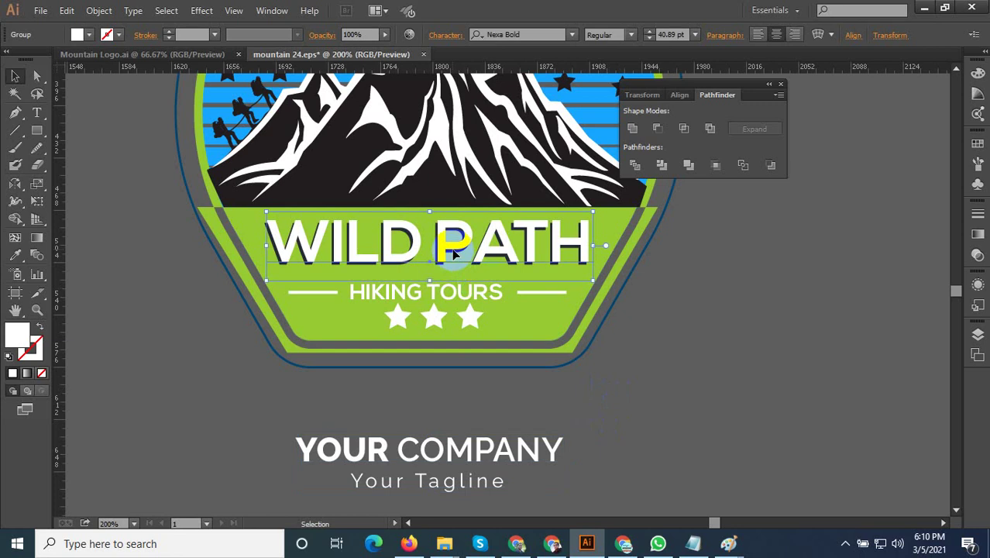
{"action": "key", "text": "Delete"}
{"action": "left_click", "coordinate": [445, 292]}
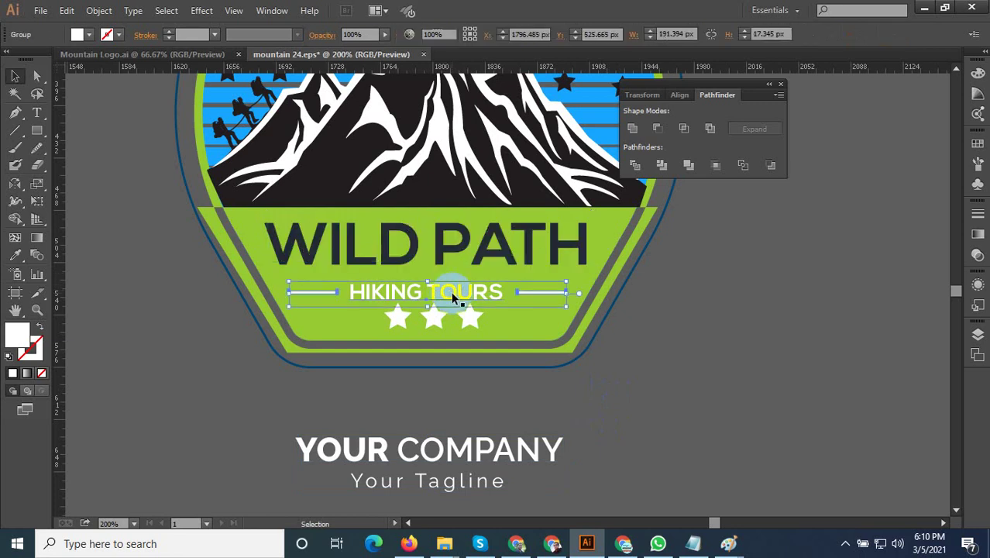
{"action": "key", "text": "Delete"}
{"action": "left_click", "coordinate": [443, 256]}
{"action": "key", "text": "Delete"}
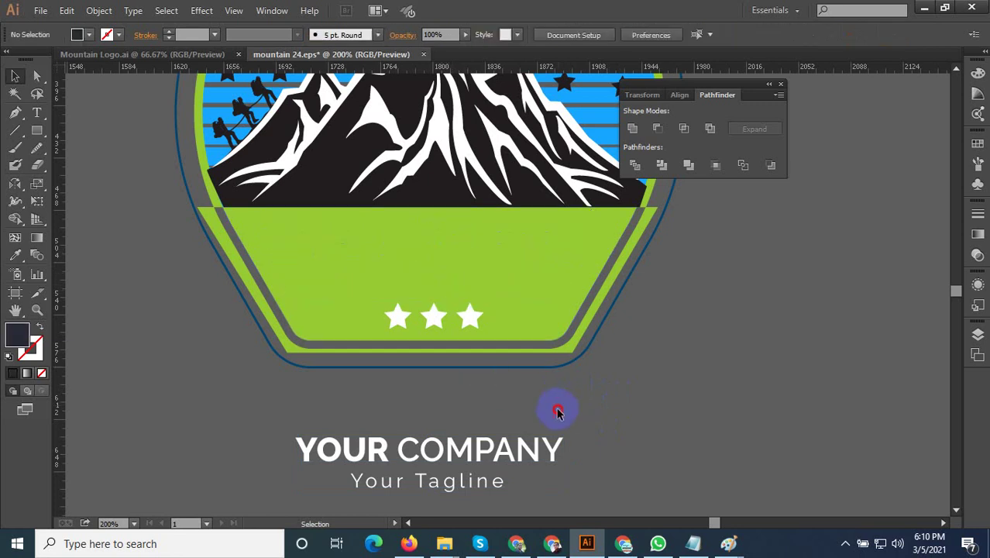
Place the YOUR COMPANY text in front, inside the green banner, enlarged to fill it
{"action": "left_click_drag", "start_coordinate": [431, 449], "coordinate": [431, 248]}
{"action": "right_click", "coordinate": [528, 254]}
{"action": "mouse_move", "coordinate": [566, 373]}
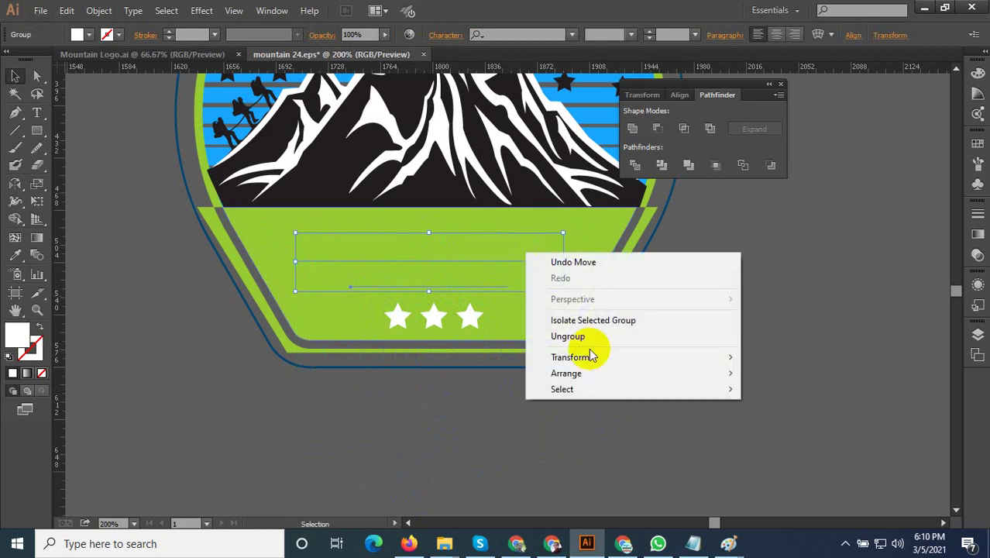
{"action": "left_click", "coordinate": [757, 373]}
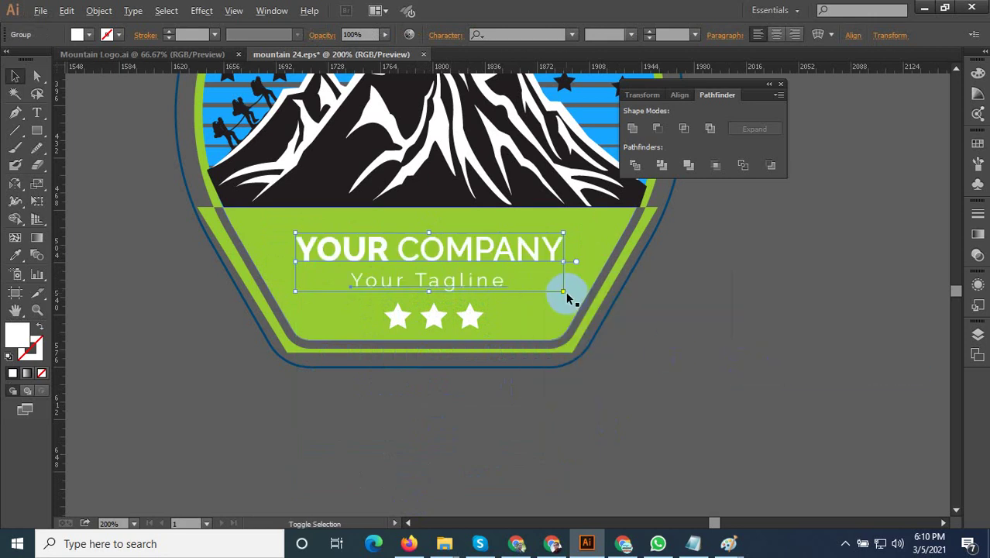
{"action": "left_click_drag", "start_coordinate": [566, 298], "coordinate": [606, 308]}
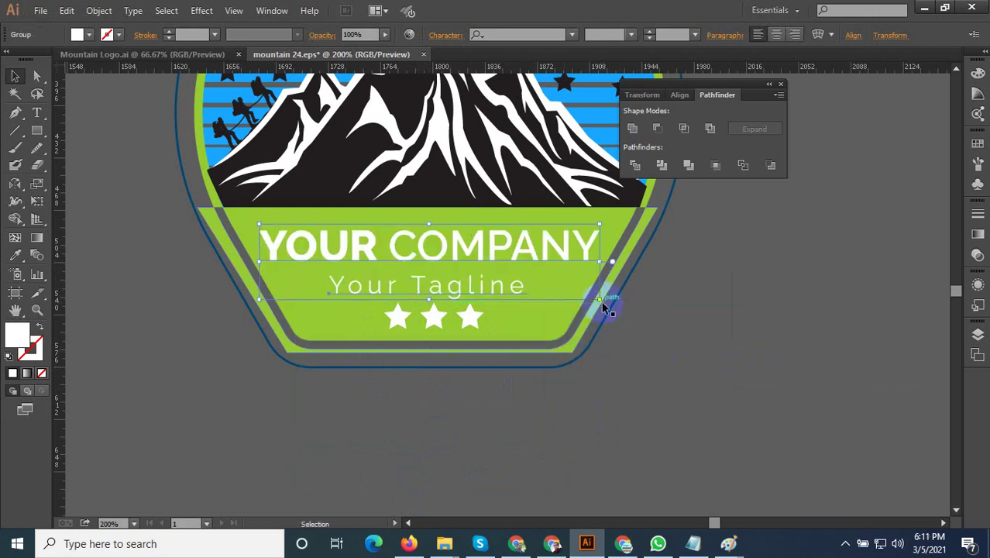
Eyedropper the mountain to make the company text black
{"action": "left_click", "coordinate": [16, 255]}
{"action": "left_click", "coordinate": [358, 160]}
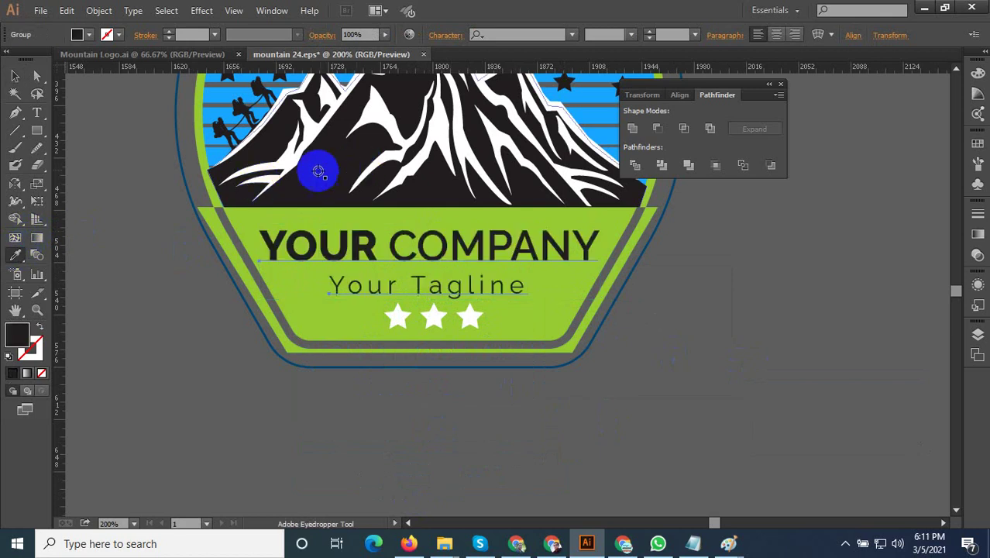
{"action": "left_click", "coordinate": [618, 400]}
Move the whole badge onto the light artboard
{"action": "key", "text": "ctrl+minus"}
{"action": "key", "text": "ctrl+minus"}
{"action": "key", "text": "ctrl+minus"}
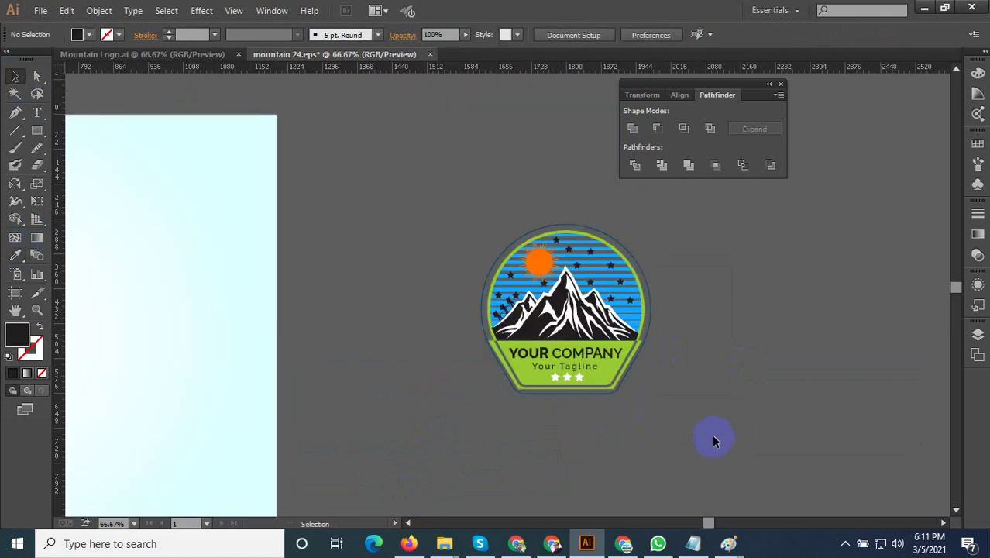
{"action": "key", "text": "ctrl+minus"}
{"action": "left_click_drag", "start_coordinate": [711, 434], "coordinate": [536, 293]}
{"action": "key", "text": "ctrl+minus"}
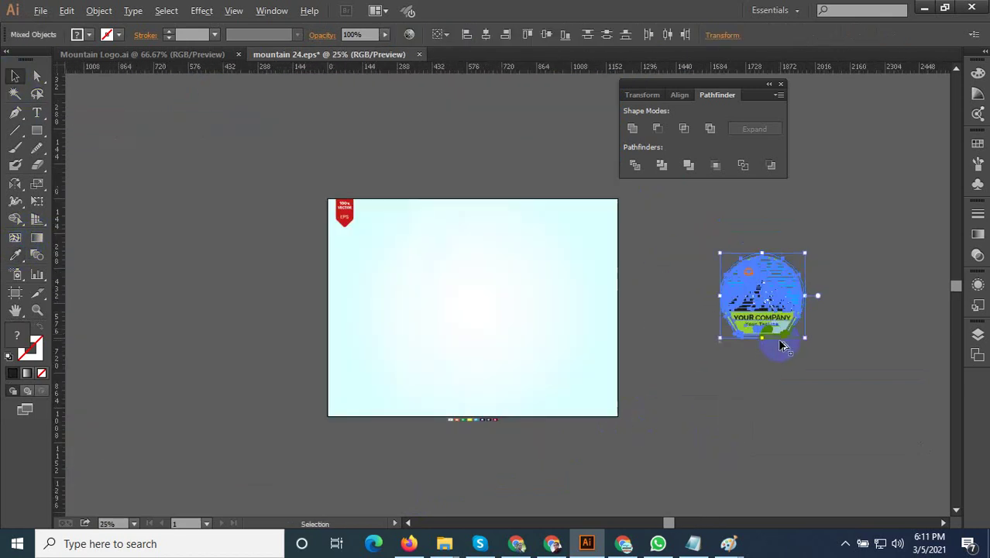
{"action": "key", "text": "ctrl+minus"}
{"action": "mouse_move", "coordinate": [798, 322]}
{"action": "left_mouse_down"}
{"action": "mouse_move", "coordinate": [563, 334]}
{"action": "mouse_move", "coordinate": [607, 365]}
{"action": "left_mouse_up"}
{"action": "scroll", "coordinate": [586, 353], "scroll_direction": "up", "scroll_amount": 2}
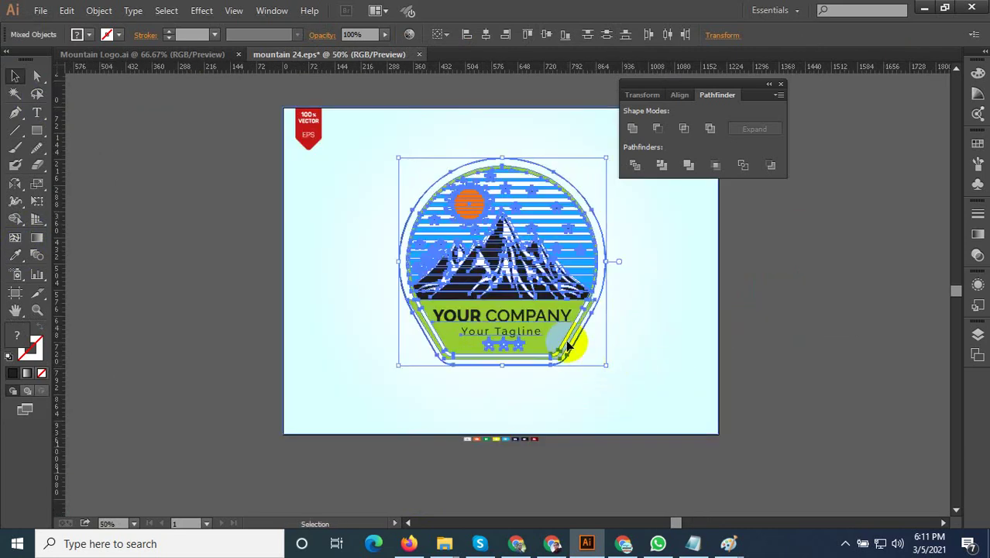
Enlarge the badge to about 599 px square, centred on the artboard
{"action": "left_click_drag", "start_coordinate": [539, 328], "coordinate": [533, 329]}
{"action": "left_click_drag", "start_coordinate": [607, 364], "coordinate": [610, 375]}
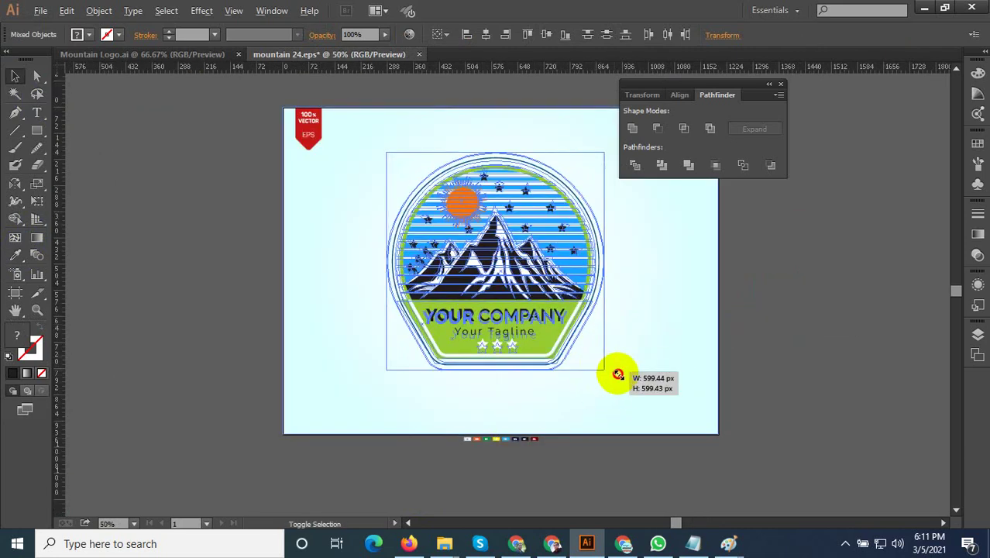
{"action": "left_click", "coordinate": [799, 349]}
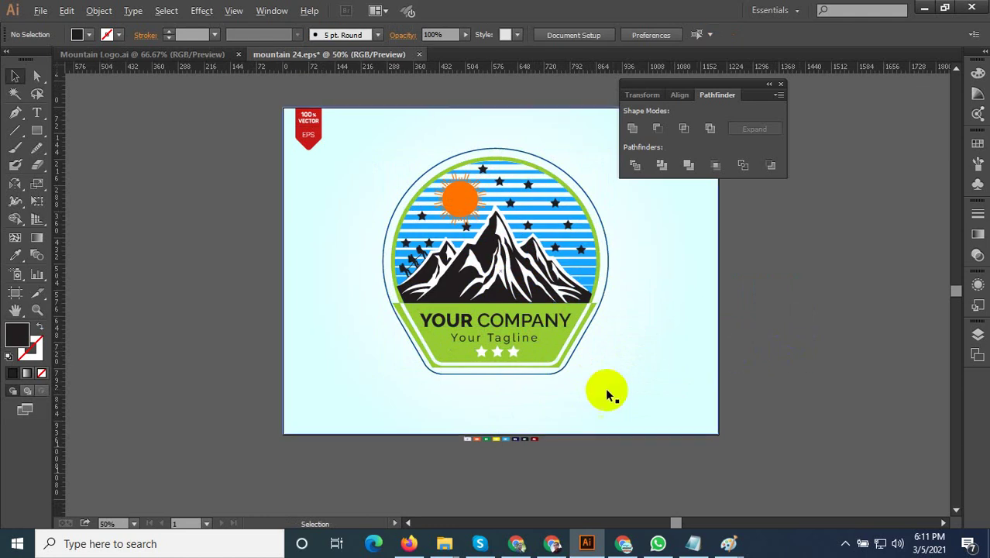
{"action": "scroll", "coordinate": [627, 378], "scroll_direction": "down", "scroll_amount": 1}
{"action": "scroll", "coordinate": [627, 378], "scroll_direction": "up", "scroll_amount": 2}
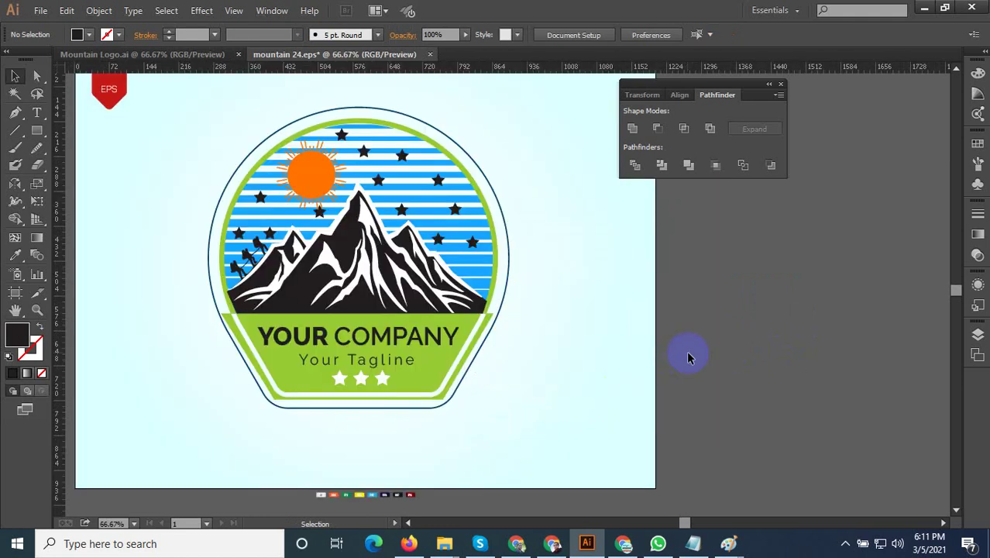
{"action": "scroll", "coordinate": [397, 335], "scroll_direction": "up", "scroll_amount": 1}
Slightly resize the company name and tagline text group
{"action": "left_click", "coordinate": [391, 341]}
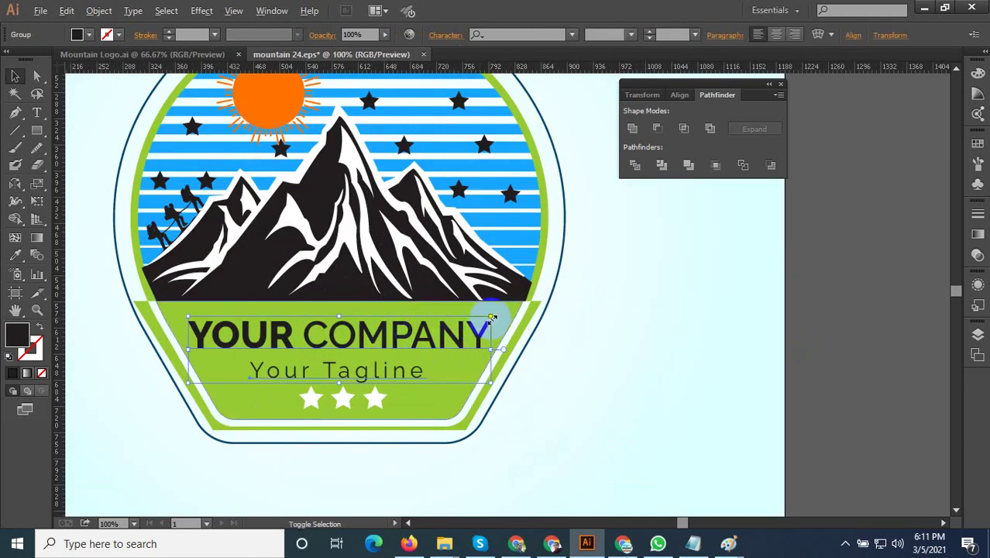
{"action": "left_click_drag", "start_coordinate": [492, 318], "coordinate": [494, 318]}
{"action": "scroll", "coordinate": [359, 335], "scroll_direction": "up", "scroll_amount": 1}
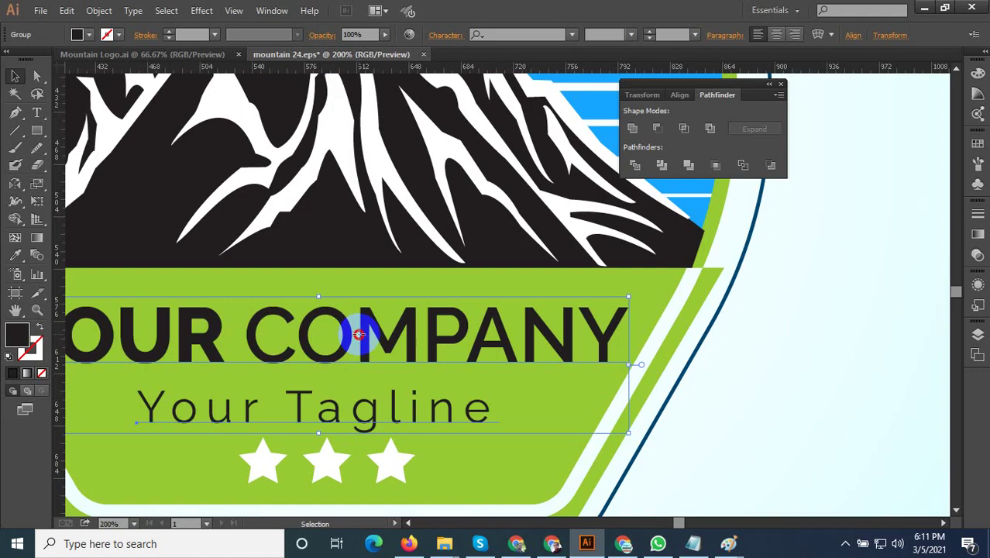
{"action": "scroll", "coordinate": [372, 329], "scroll_direction": "down", "scroll_amount": 3}
{"action": "left_click", "coordinate": [535, 379]}
{"action": "scroll", "coordinate": [589, 384], "scroll_direction": "down", "scroll_amount": 2}
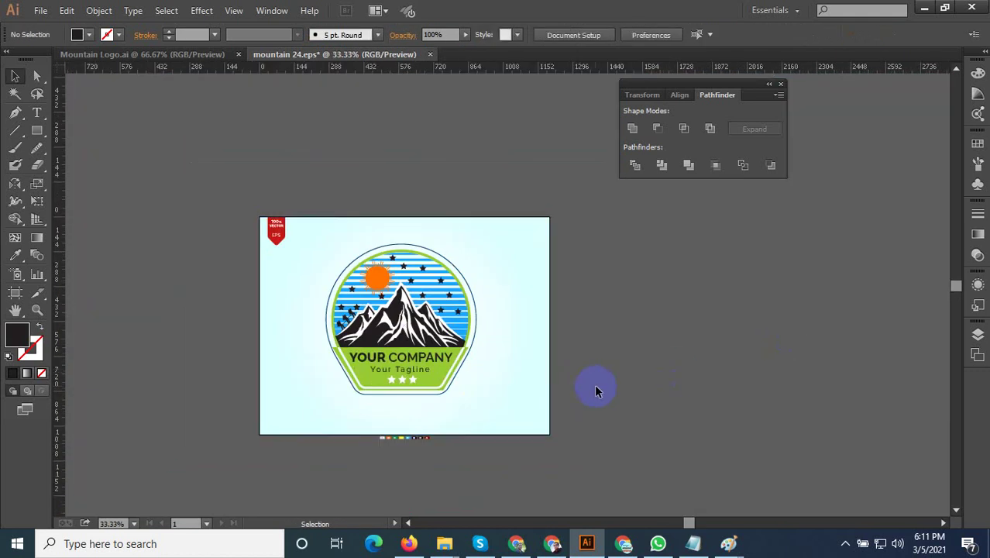
Save the artwork as mountain 25.eps, accepting the default EPS options
{"action": "key", "text": "ctrl+shift+s"}
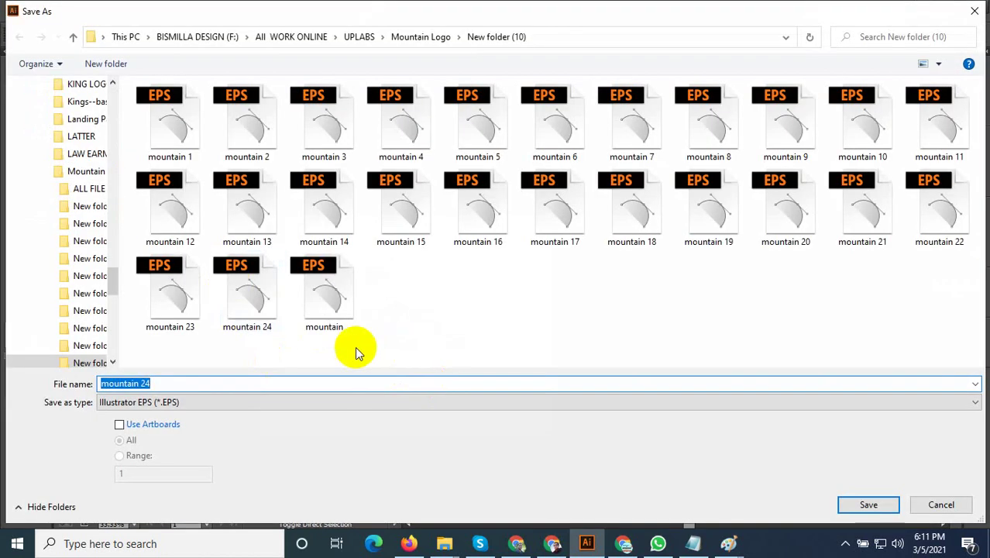
{"action": "left_click", "coordinate": [247, 295]}
{"action": "double_click", "coordinate": [175, 381]}
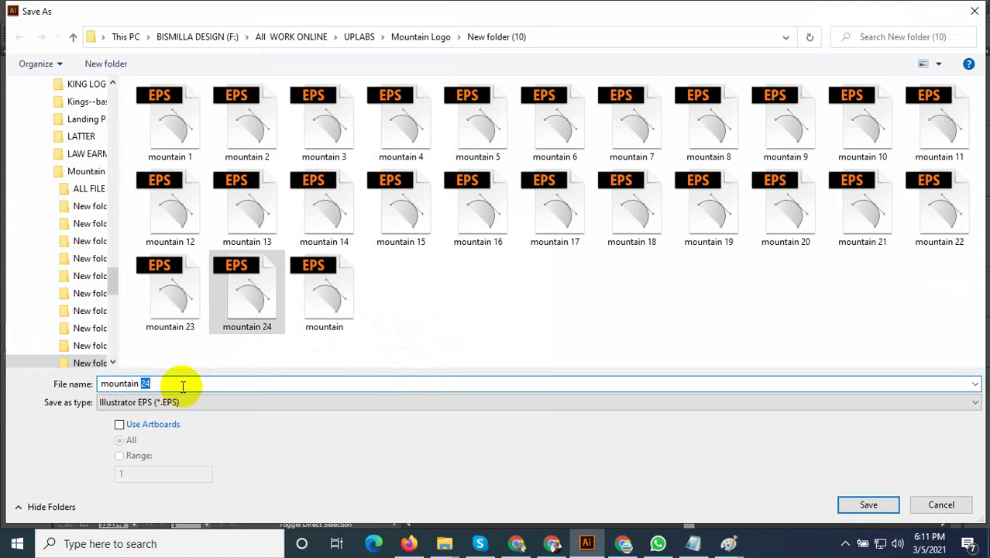
{"action": "type", "text": "25"}
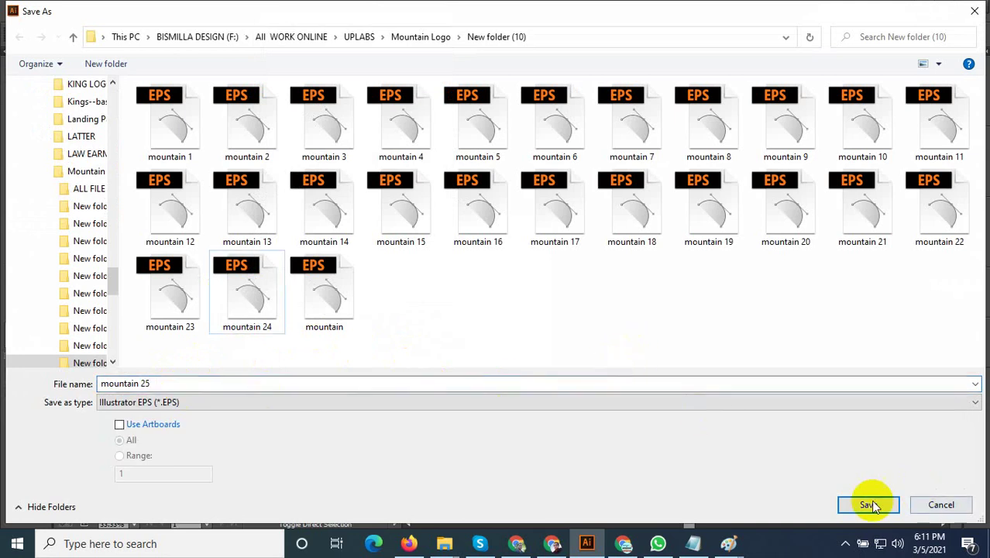
{"action": "left_click", "coordinate": [869, 504]}
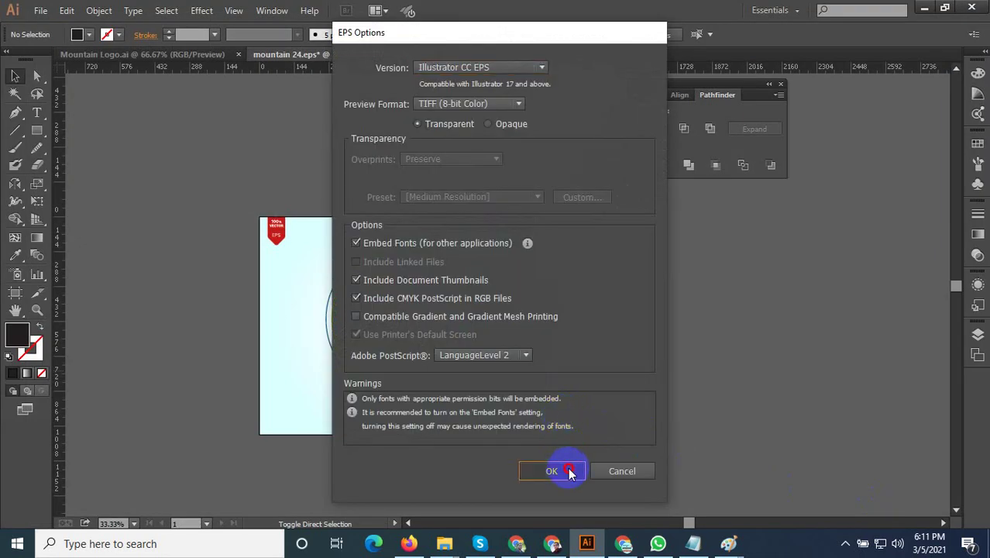
{"action": "left_click", "coordinate": [569, 472]}
Isolate the badge group and delete the green band behind the company text
{"action": "scroll", "coordinate": [422, 363], "scroll_direction": "up", "scroll_amount": 2}
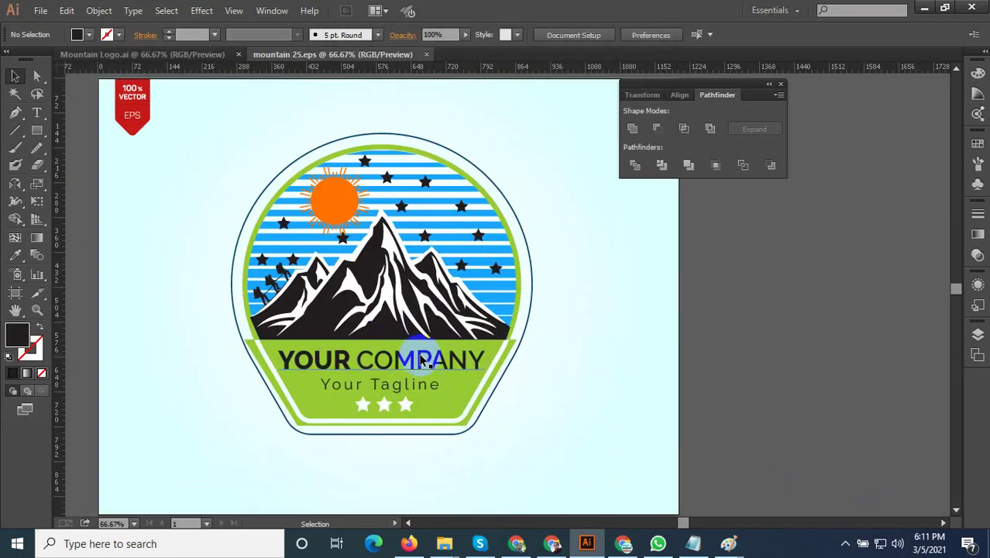
{"action": "left_click", "coordinate": [446, 398]}
{"action": "double_click", "coordinate": [446, 400]}
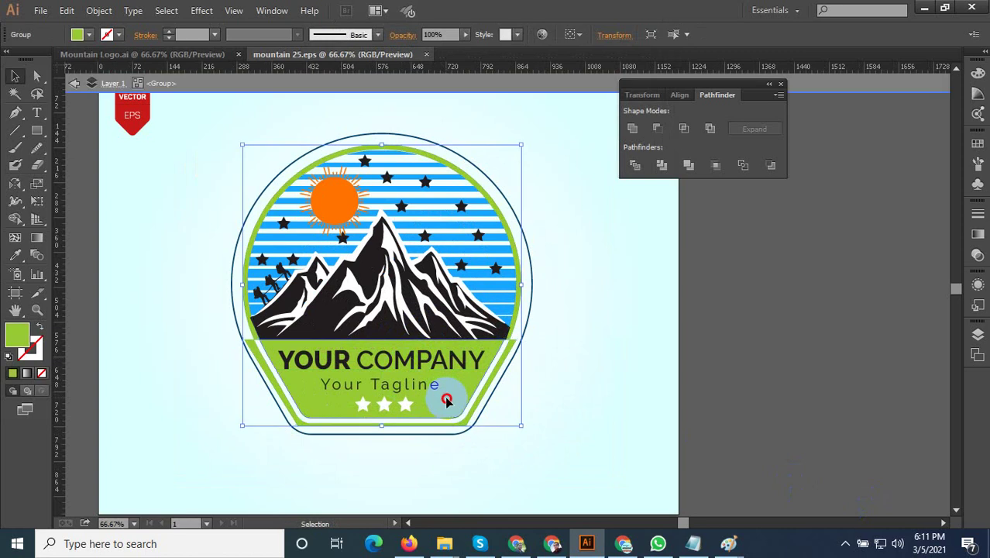
{"action": "scroll", "coordinate": [447, 401], "scroll_direction": "up", "scroll_amount": 1}
{"action": "left_click", "coordinate": [446, 404]}
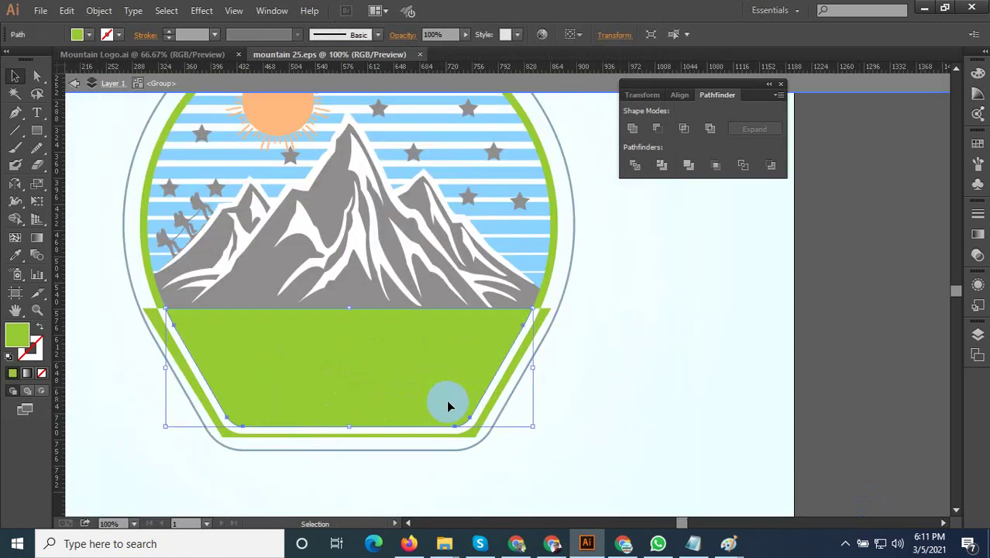
{"action": "key", "text": "Delete"}
{"action": "double_click", "coordinate": [447, 404]}
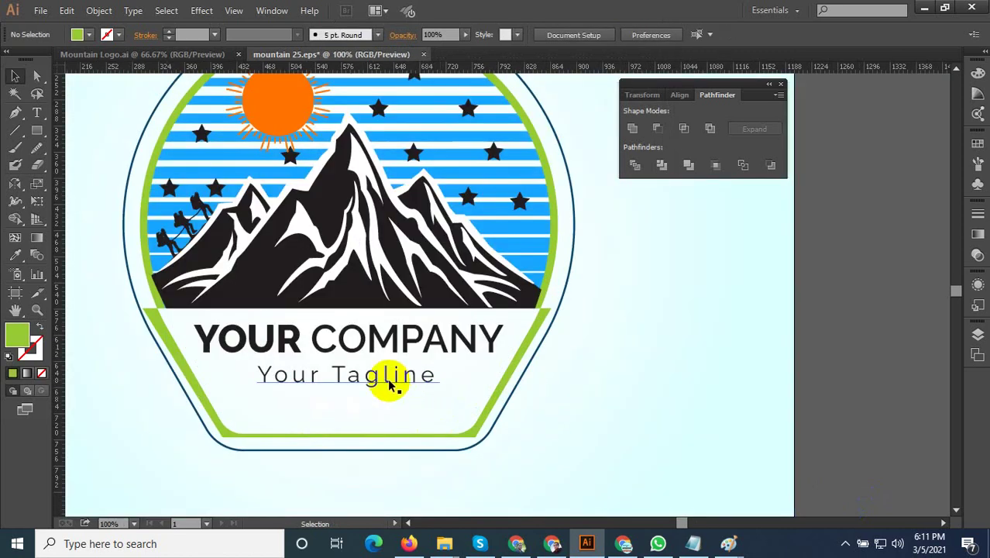
Select the company text and all three outline stars and nudge them slightly
{"action": "left_click", "coordinate": [386, 380]}
{"action": "left_click", "coordinate": [357, 408], "text": "shift"}
{"action": "left_click", "coordinate": [359, 410], "text": "shift"}
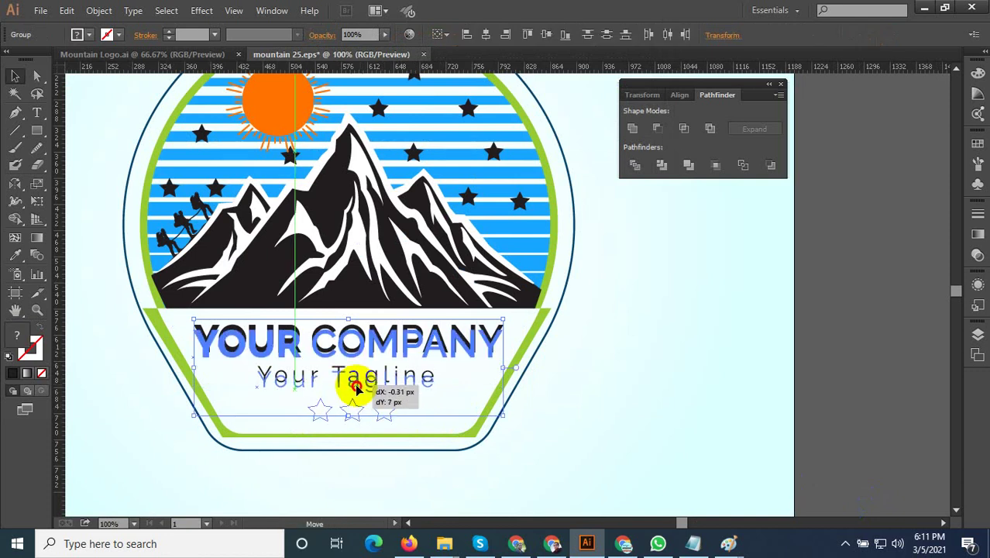
{"action": "left_click_drag", "start_coordinate": [361, 412], "coordinate": [359, 387]}
Fill the outline stars solid black by eyedropping the mountain
{"action": "left_click", "coordinate": [15, 254]}
{"action": "left_click", "coordinate": [342, 295]}
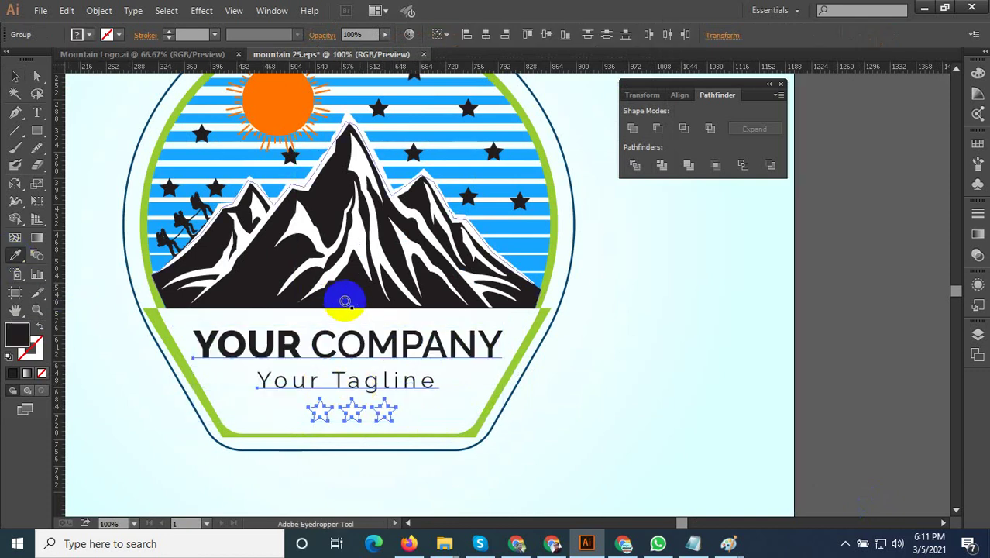
{"action": "left_click", "coordinate": [16, 76]}
{"action": "key", "text": "ctrl+minus"}
{"action": "left_click", "coordinate": [669, 377]}
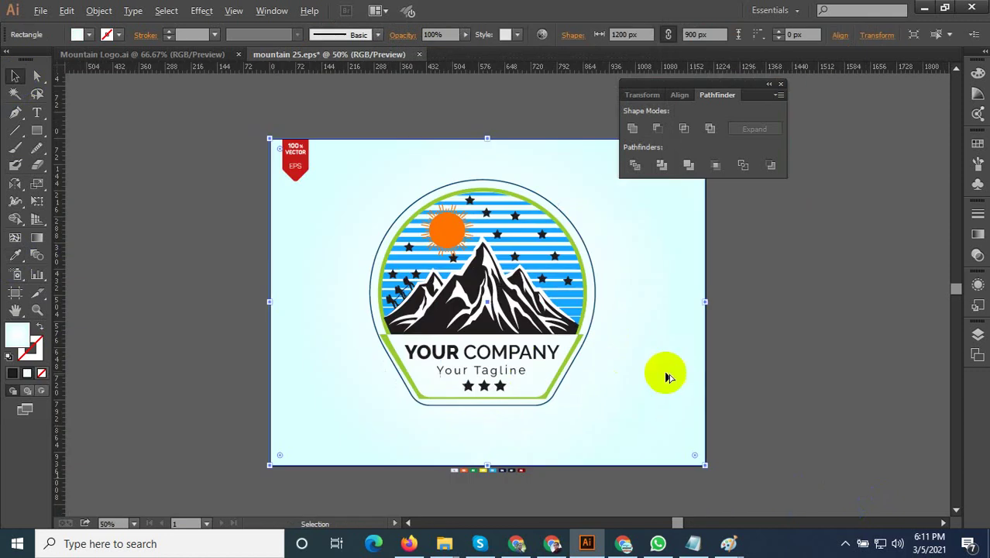
{"action": "key", "text": "ctrl+shift+s"}
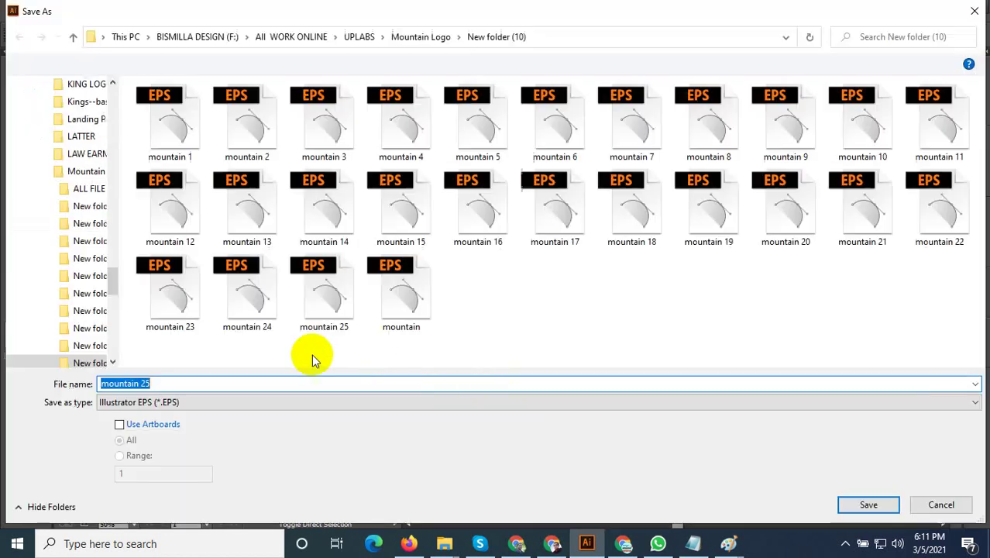
Save the white-banner variant as mountain 27.eps with the default EPS options
{"action": "left_click", "coordinate": [336, 337]}
{"action": "left_click", "coordinate": [169, 384]}
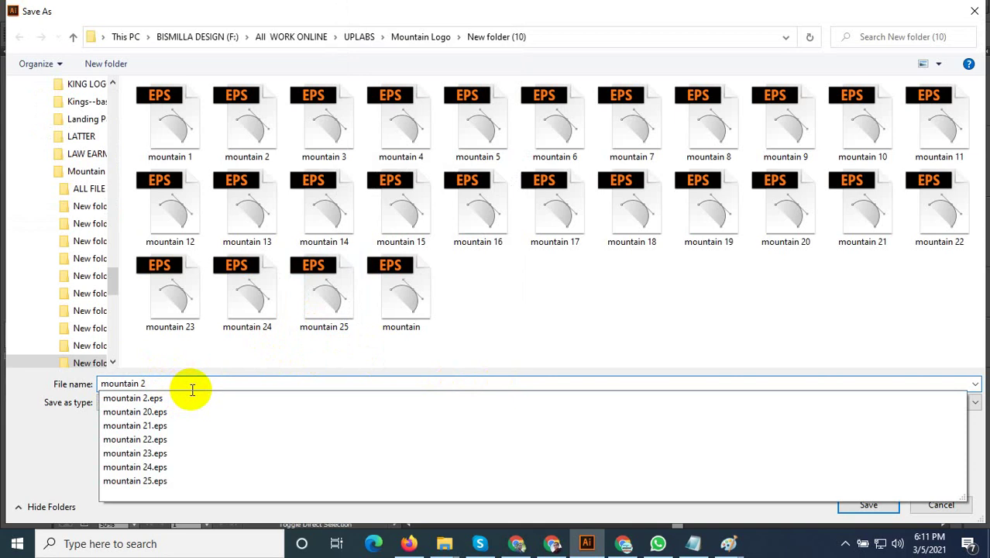
{"action": "type", "text": "7"}
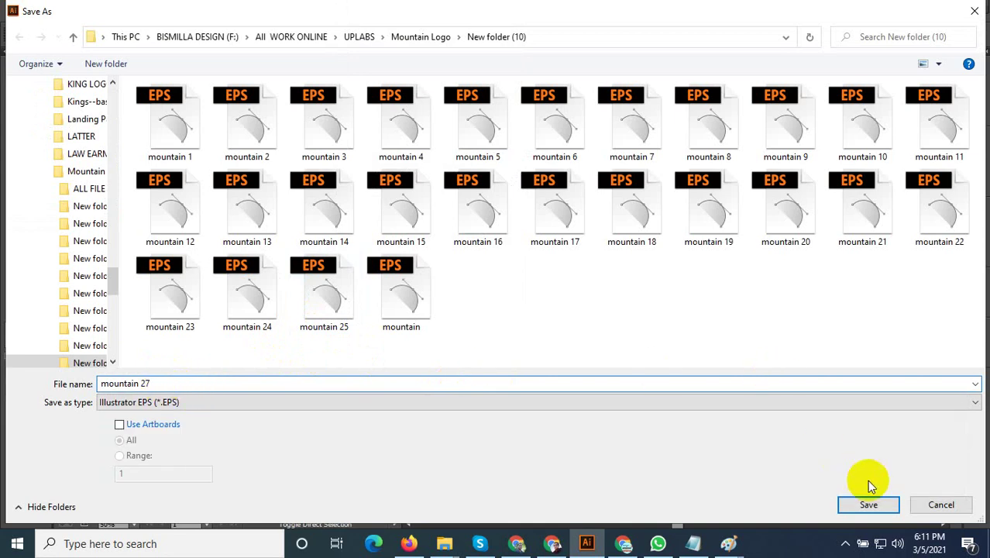
{"action": "left_click", "coordinate": [868, 499]}
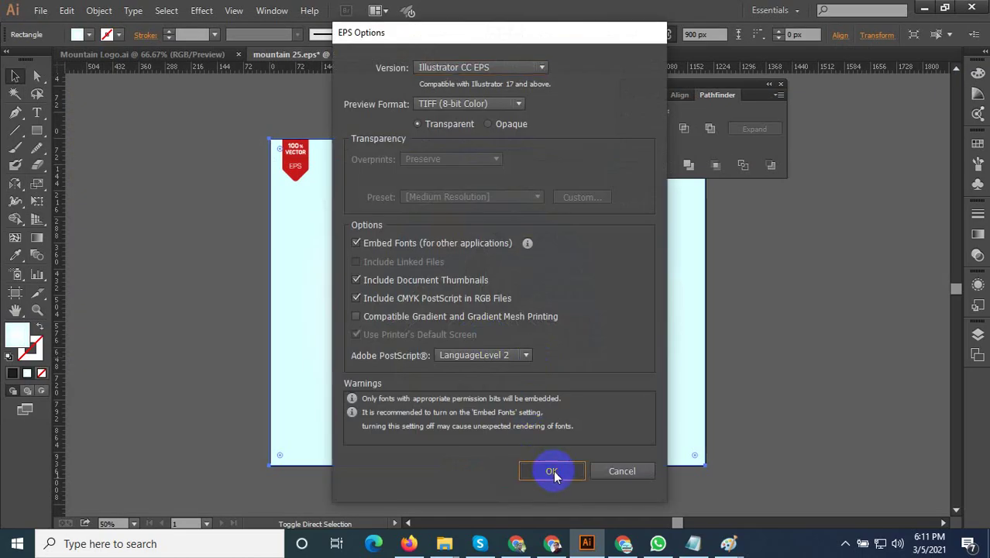
{"action": "left_click", "coordinate": [552, 471]}
Select the mountain outline shape and add the remaining mountain paths to the selection
{"action": "scroll", "coordinate": [496, 348], "scroll_direction": "up", "scroll_amount": 3}
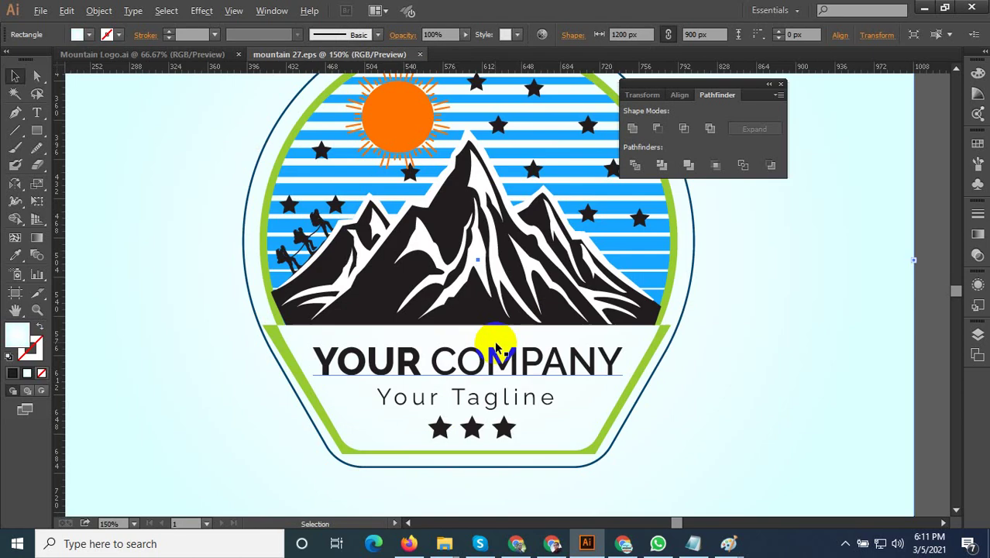
{"action": "scroll", "coordinate": [497, 348], "scroll_direction": "up", "scroll_amount": 1}
{"action": "scroll", "coordinate": [470, 327], "scroll_direction": "down", "scroll_amount": 2}
{"action": "scroll", "coordinate": [453, 335], "scroll_direction": "up", "scroll_amount": 2}
{"action": "scroll", "coordinate": [435, 348], "scroll_direction": "up", "scroll_amount": 1}
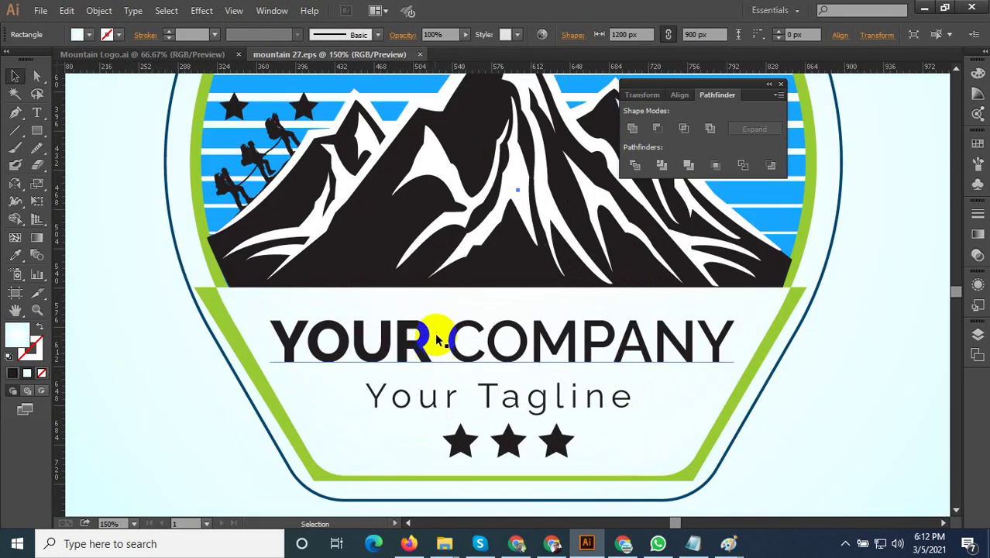
{"action": "scroll", "coordinate": [453, 315], "scroll_direction": "down", "scroll_amount": 2}
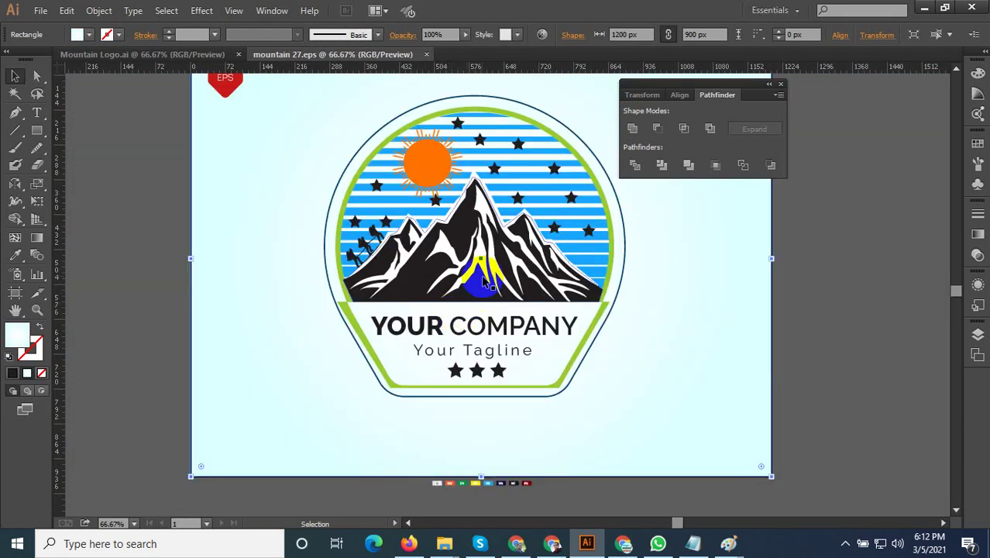
{"action": "scroll", "coordinate": [482, 281], "scroll_direction": "up", "scroll_amount": 1}
{"action": "left_click", "coordinate": [482, 311]}
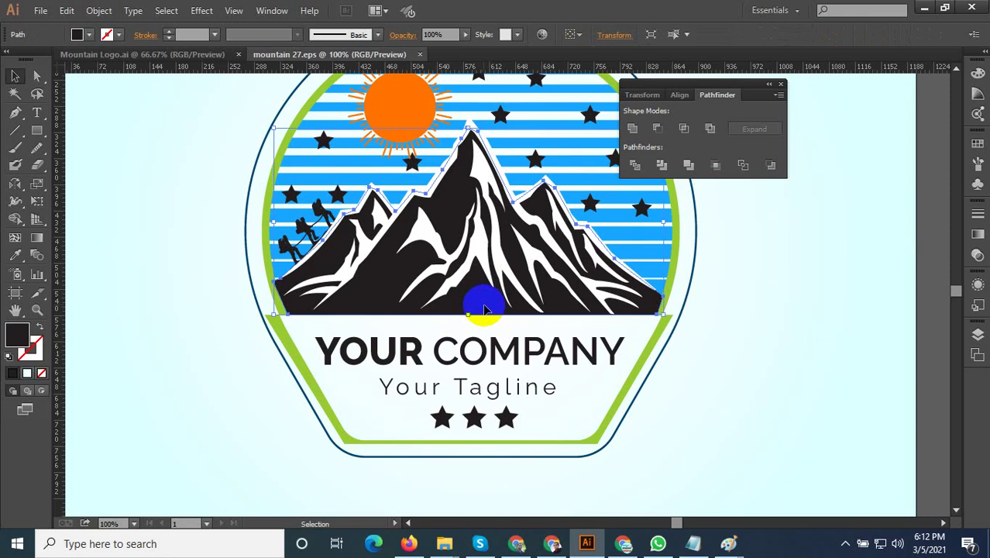
{"action": "left_click", "coordinate": [478, 260], "text": "shift"}
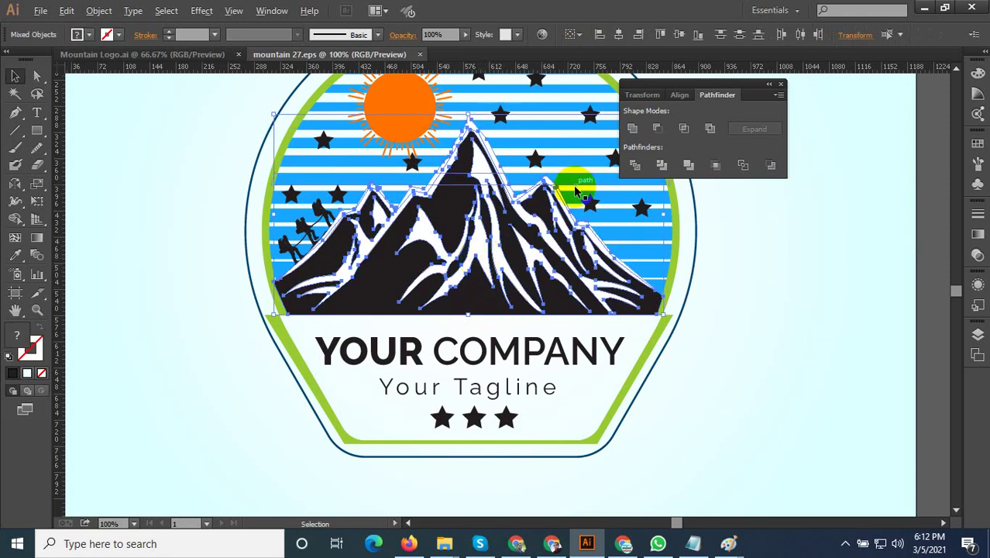
{"action": "scroll", "coordinate": [477, 205], "scroll_direction": "up", "scroll_amount": 3}
{"action": "scroll", "coordinate": [484, 319], "scroll_direction": "down", "scroll_amount": 1}
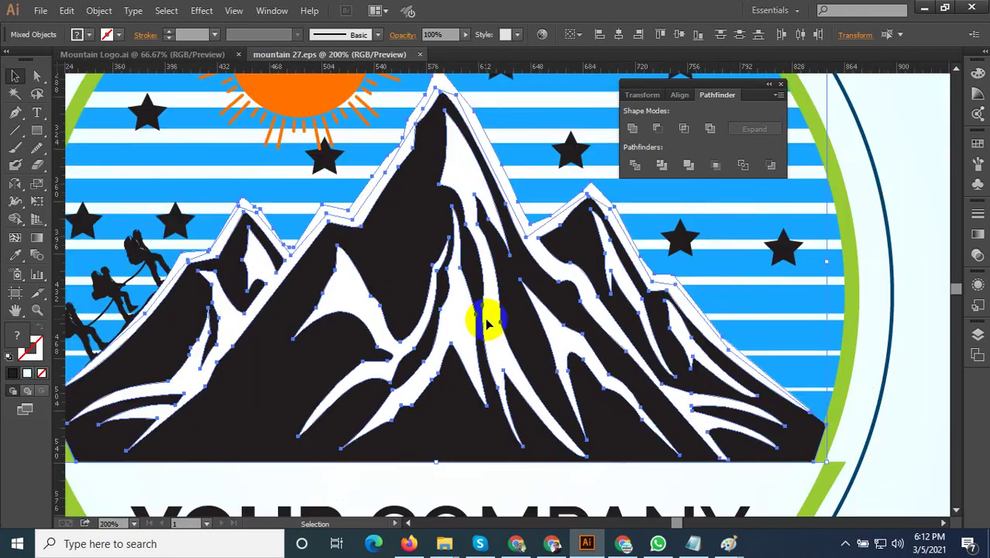
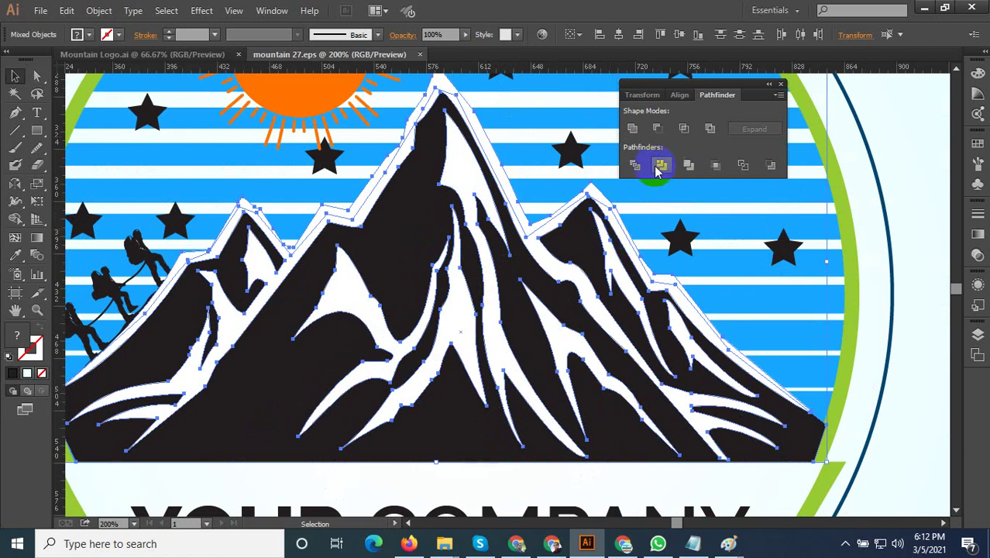
Divide the mountain with the blue stripe group using Pathfinder Divide
{"action": "left_click", "coordinate": [917, 233]}
{"action": "left_click", "coordinate": [738, 308]}
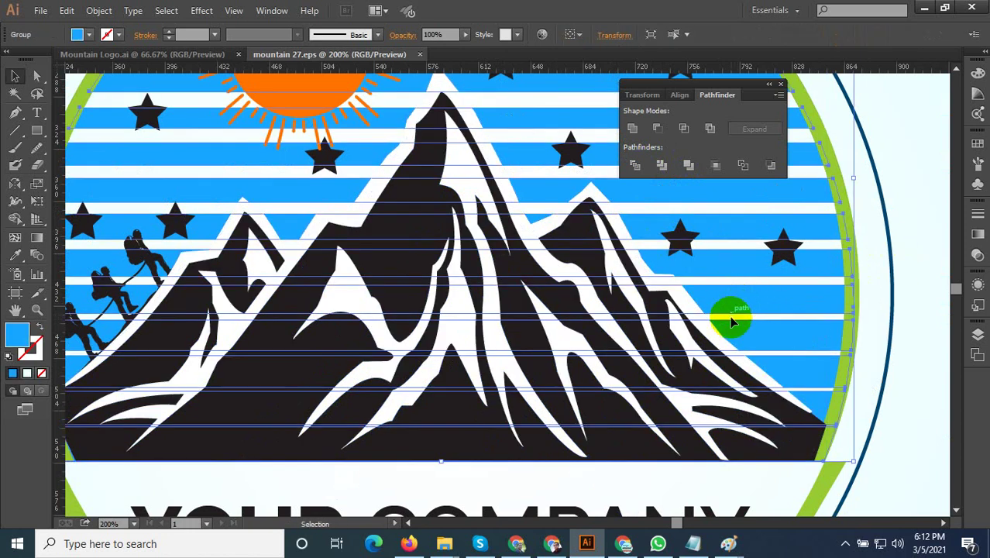
{"action": "left_click", "coordinate": [691, 453], "text": "shift"}
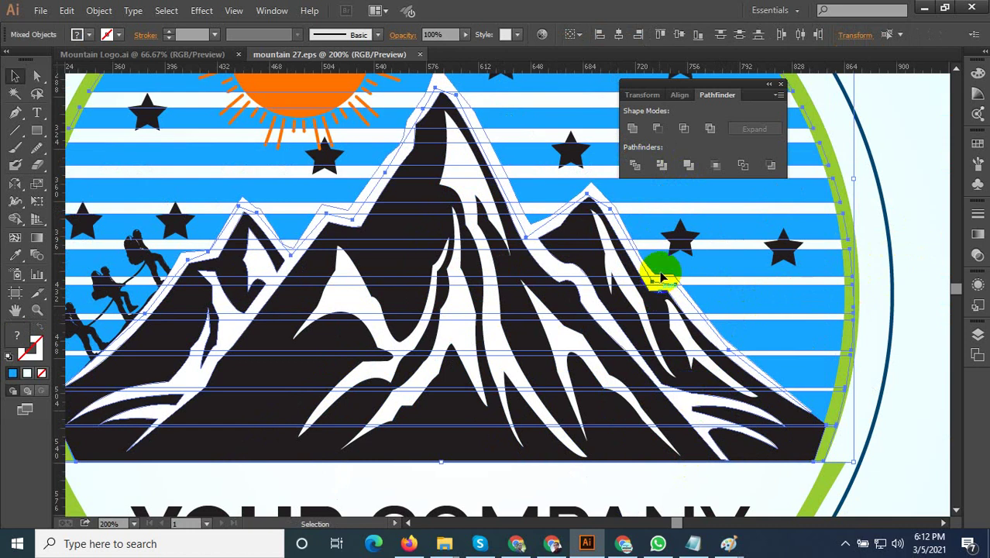
{"action": "left_click", "coordinate": [636, 167]}
{"action": "scroll", "coordinate": [455, 316], "scroll_direction": "down", "scroll_amount": 3}
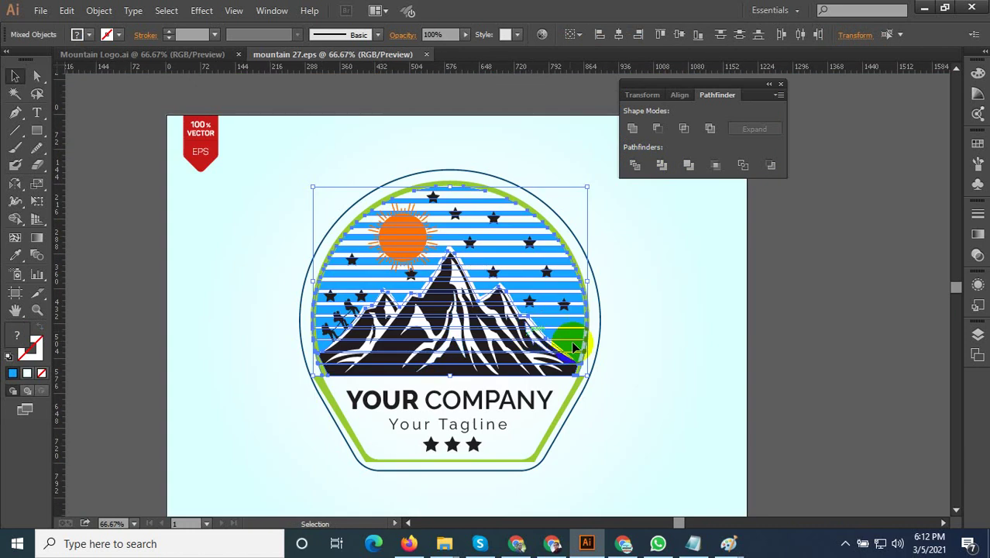
{"action": "scroll", "coordinate": [482, 376], "scroll_direction": "up", "scroll_amount": 2}
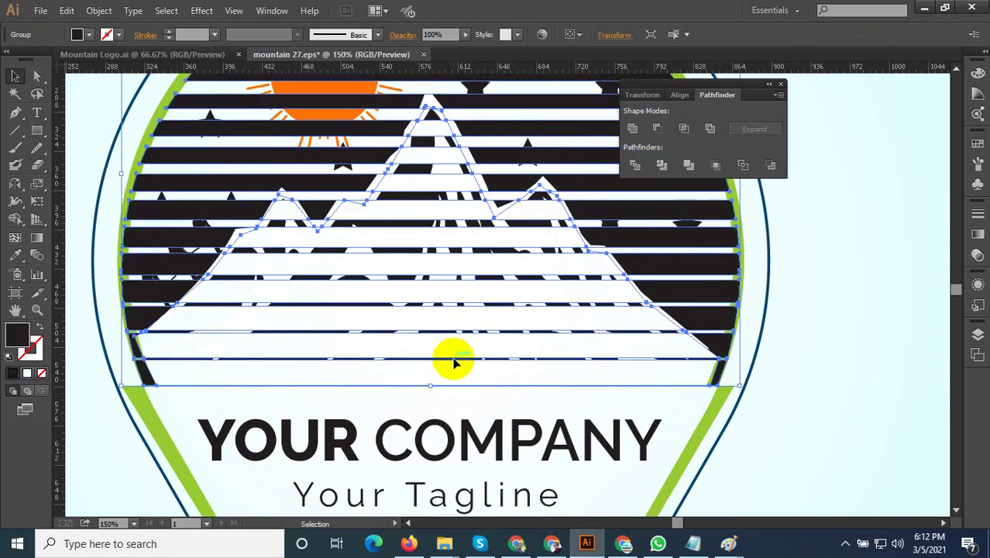
Fill the white mountain detail group with black sampled from a dark stripe
{"action": "left_click", "coordinate": [697, 367]}
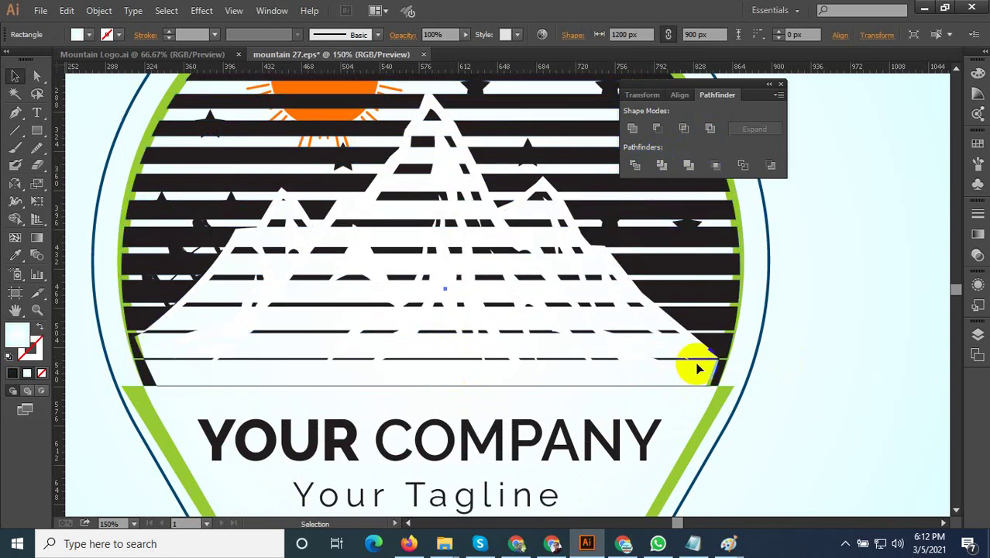
{"action": "key", "text": "ctrl+minus"}
{"action": "key", "text": "ctrl+minus"}
{"action": "scroll", "coordinate": [469, 365], "scroll_direction": "up", "scroll_amount": 1}
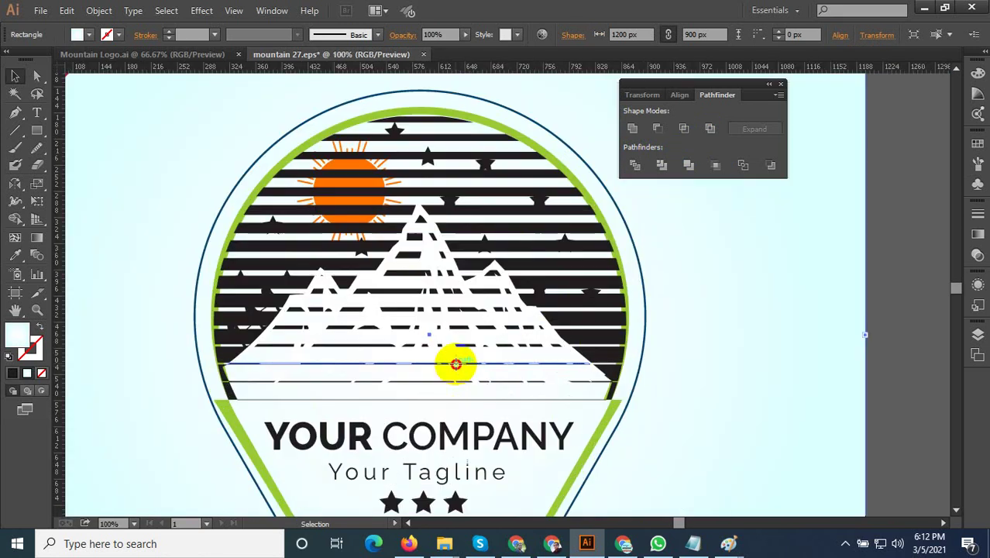
{"action": "left_click", "coordinate": [454, 366]}
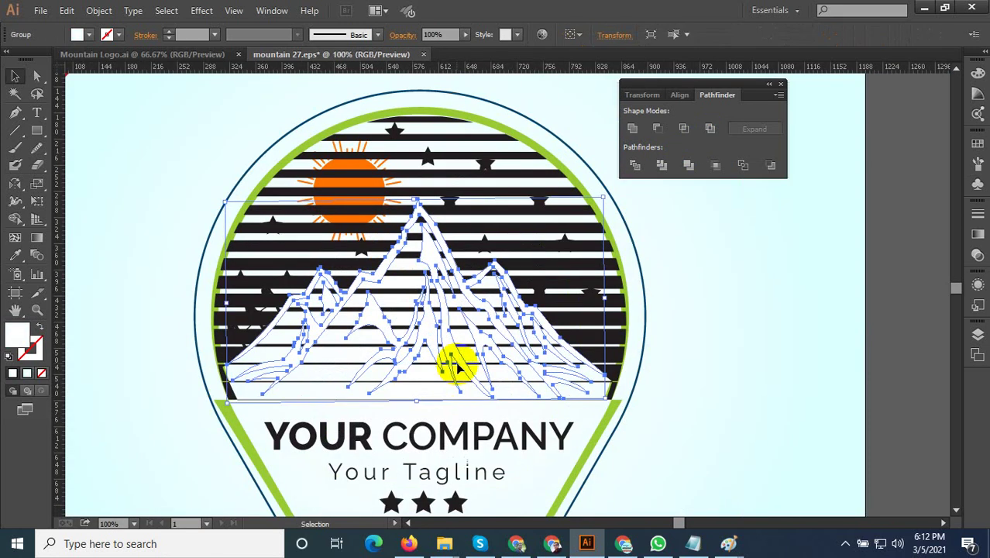
{"action": "key", "text": "i"}
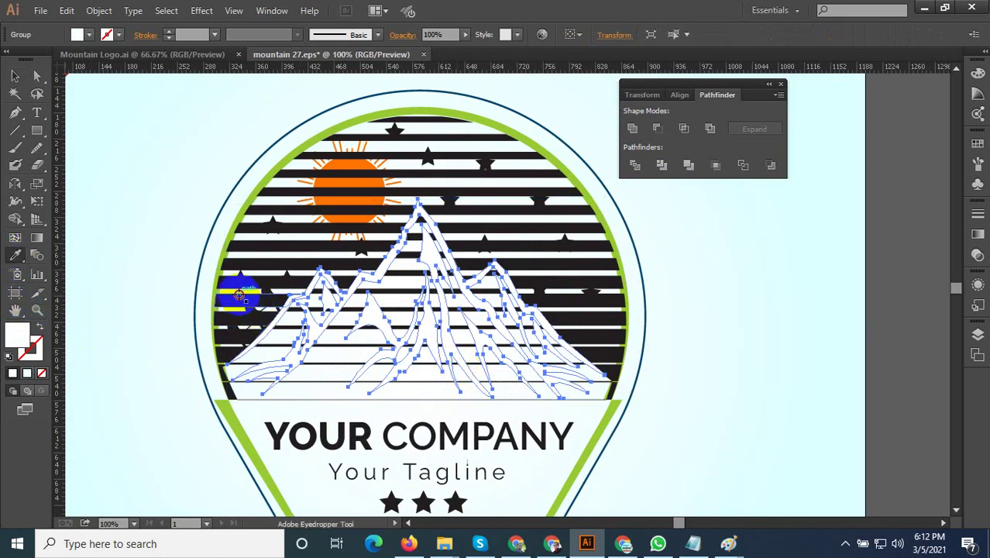
{"action": "left_click", "coordinate": [235, 293]}
{"action": "left_click", "coordinate": [14, 76]}
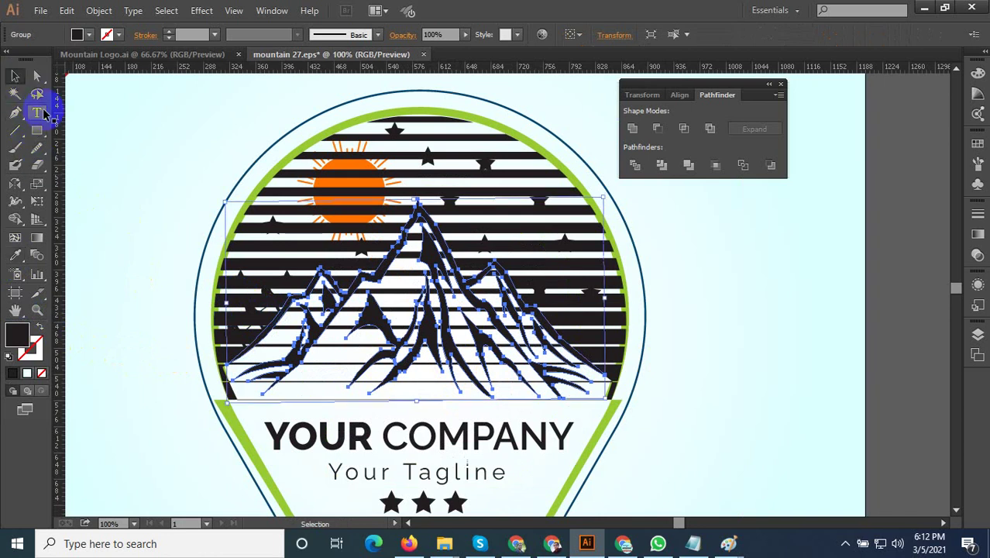
Send the striped mountain group backward, then reverse the restacking
{"action": "left_click", "coordinate": [483, 237], "text": "shift"}
{"action": "right_click", "coordinate": [480, 232]}
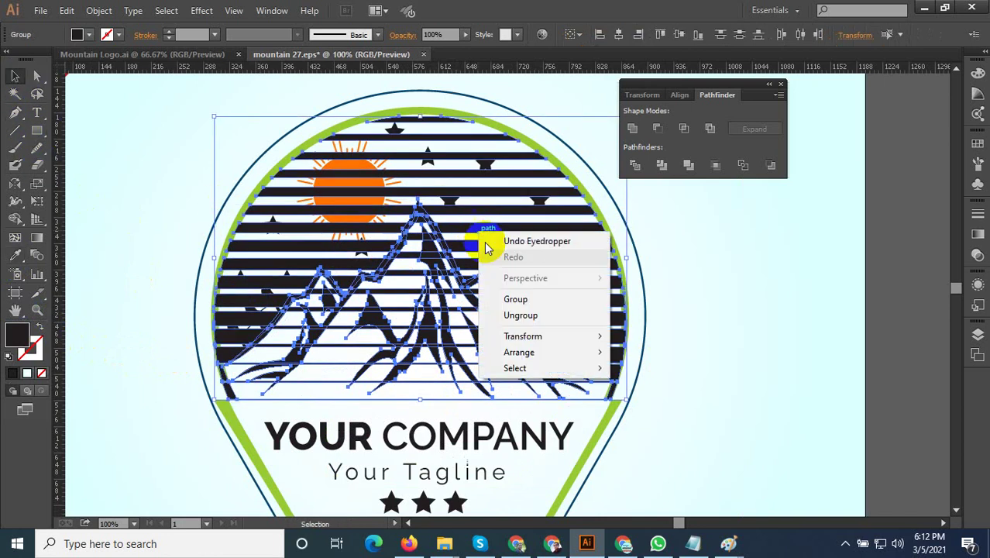
{"action": "left_click", "coordinate": [686, 399]}
{"action": "left_click", "coordinate": [720, 347]}
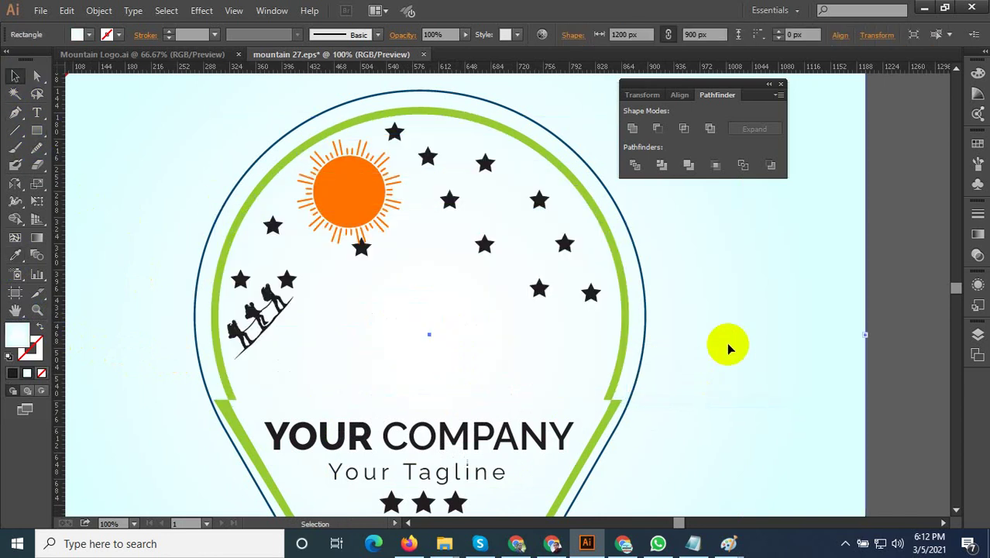
{"action": "key", "text": "ctrl+shift+bracketleft"}
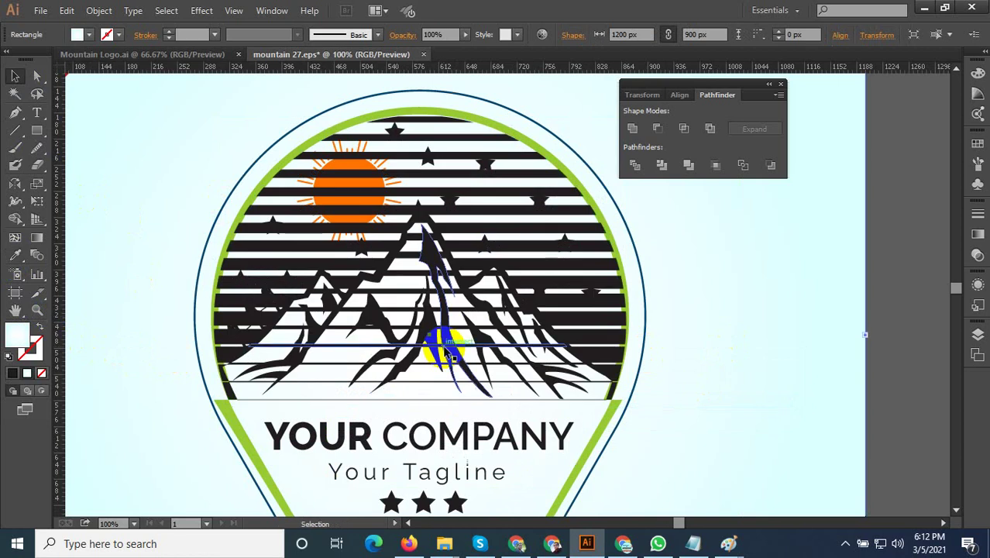
Bring the stars and the sun in front of the stripes
{"action": "left_click", "coordinate": [587, 290]}
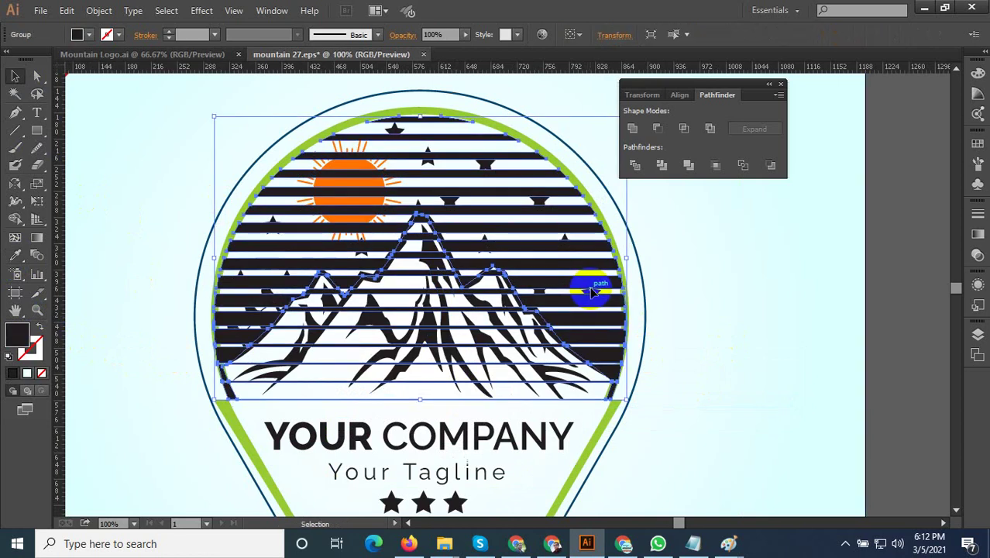
{"action": "scroll", "coordinate": [552, 206], "scroll_direction": "up", "scroll_amount": 3}
{"action": "left_click", "coordinate": [518, 186]}
{"action": "scroll", "coordinate": [505, 283], "scroll_direction": "down", "scroll_amount": 1}
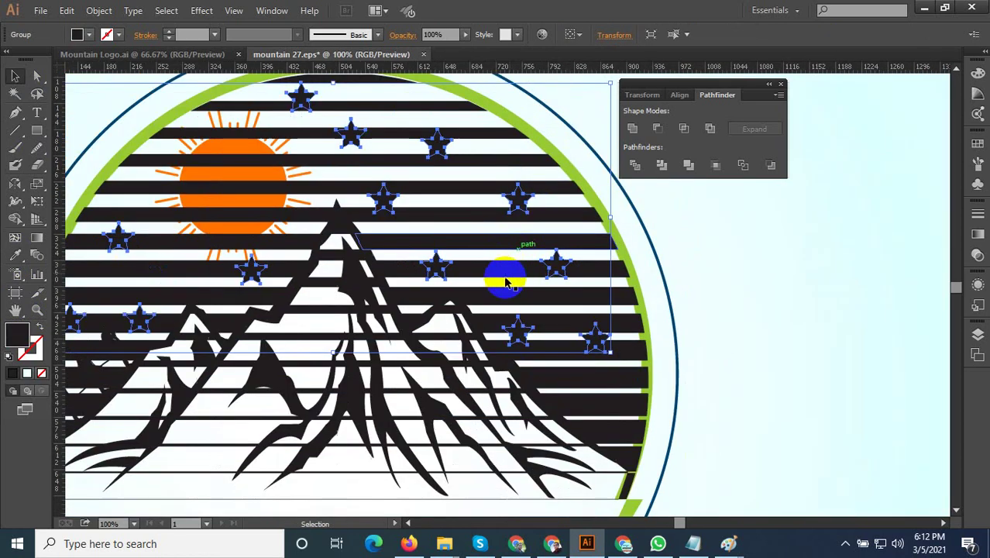
{"action": "scroll", "coordinate": [505, 283], "scroll_direction": "down", "scroll_amount": 2}
{"action": "scroll", "coordinate": [353, 195], "scroll_direction": "up", "scroll_amount": 4}
{"action": "left_click", "coordinate": [353, 194], "text": "shift"}
{"action": "right_click", "coordinate": [355, 210]}
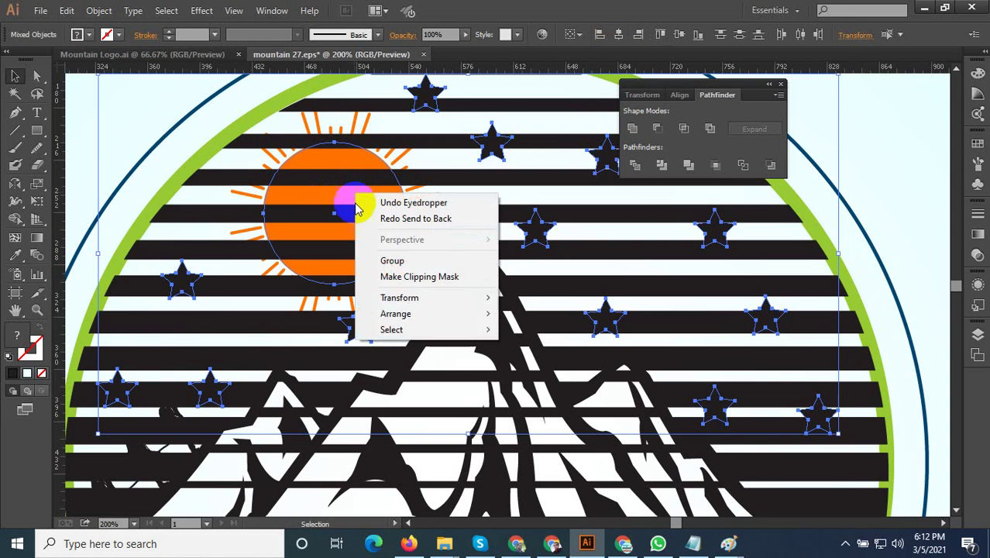
{"action": "left_click", "coordinate": [515, 314]}
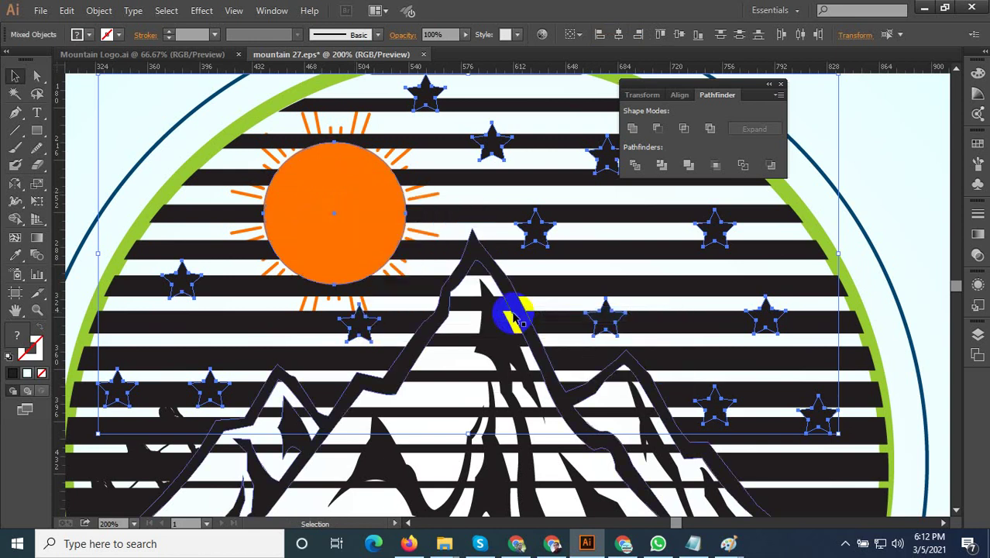
{"action": "scroll", "coordinate": [512, 316], "scroll_direction": "down", "scroll_amount": 2}
{"action": "scroll", "coordinate": [221, 181], "scroll_direction": "down", "scroll_amount": 1}
Bring the sun group to the front, then reselect the striped mountain group
{"action": "left_click", "coordinate": [409, 259]}
{"action": "scroll", "coordinate": [409, 259], "scroll_direction": "up", "scroll_amount": 3}
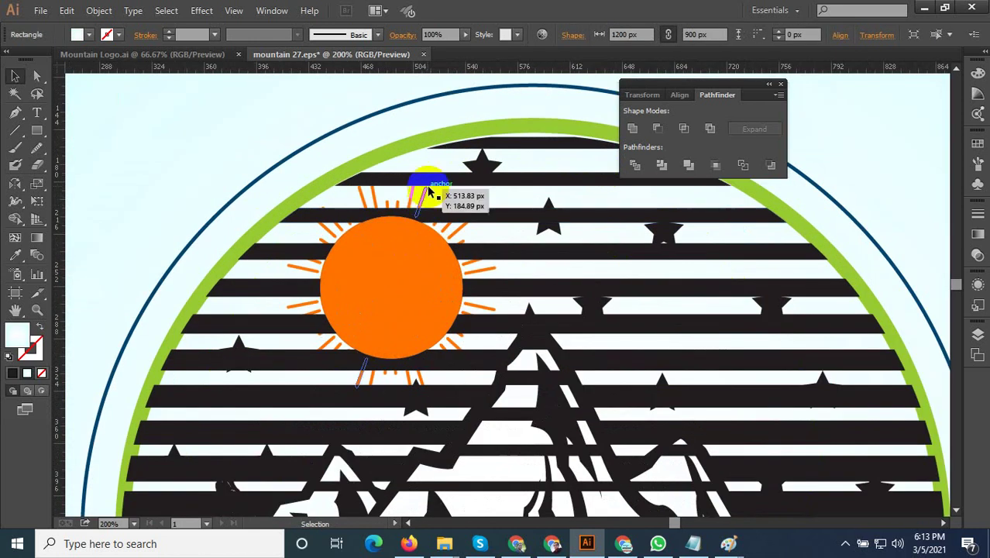
{"action": "left_click", "coordinate": [429, 191]}
{"action": "right_click", "coordinate": [423, 199]}
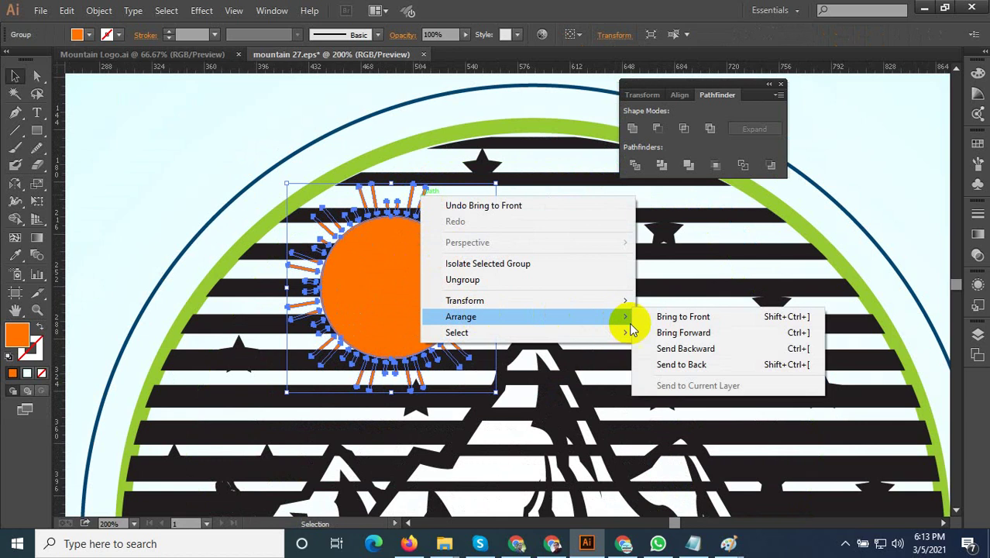
{"action": "left_click", "coordinate": [674, 316]}
{"action": "left_click", "coordinate": [254, 141]}
{"action": "left_click", "coordinate": [386, 271]}
{"action": "scroll", "coordinate": [453, 276], "scroll_direction": "down", "scroll_amount": 2}
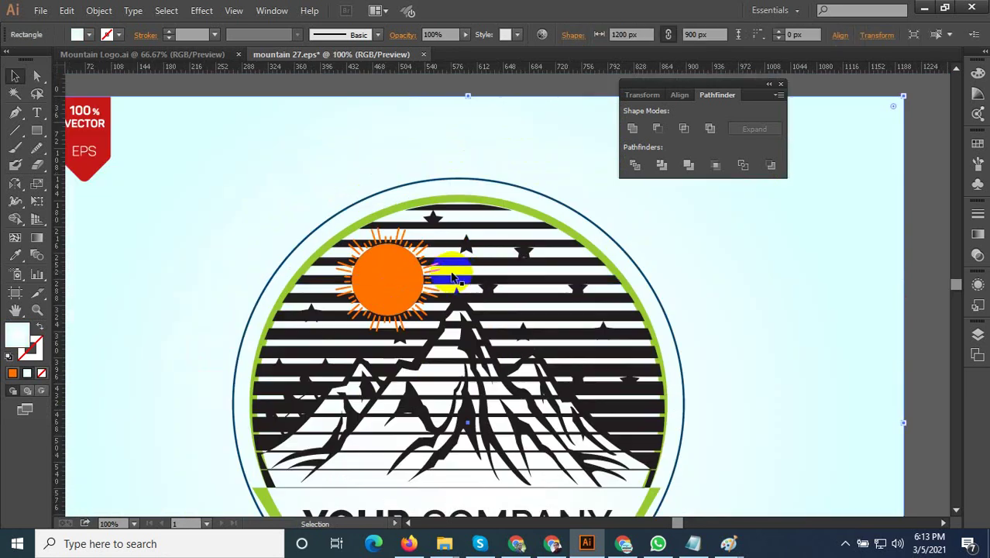
{"action": "left_click", "coordinate": [461, 276]}
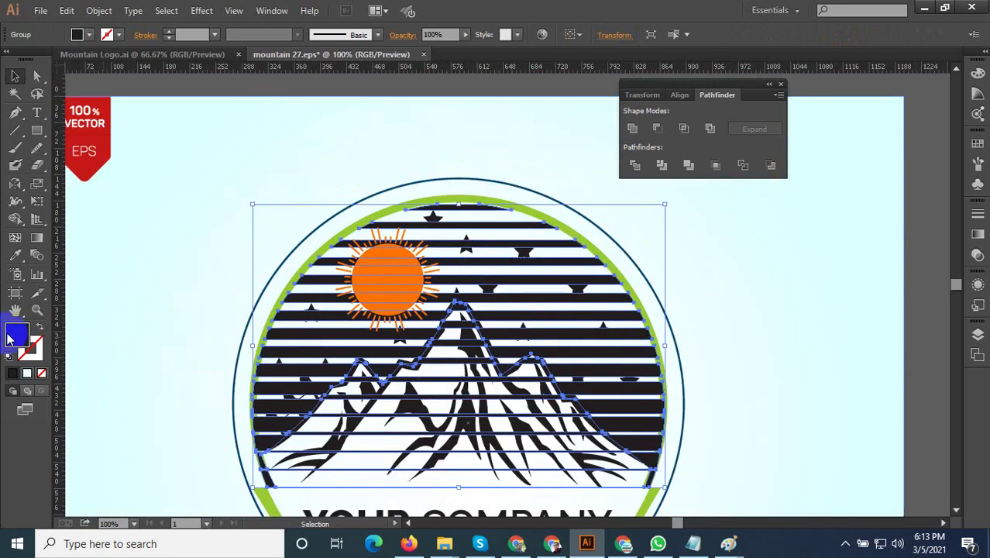
Give the stripes a gradient with a teal 00ACBF end stop and its midpoint at 42.45%
{"action": "scroll", "coordinate": [310, 350], "scroll_direction": "down", "scroll_amount": 2}
{"action": "scroll", "coordinate": [232, 370], "scroll_direction": "up", "scroll_amount": 2}
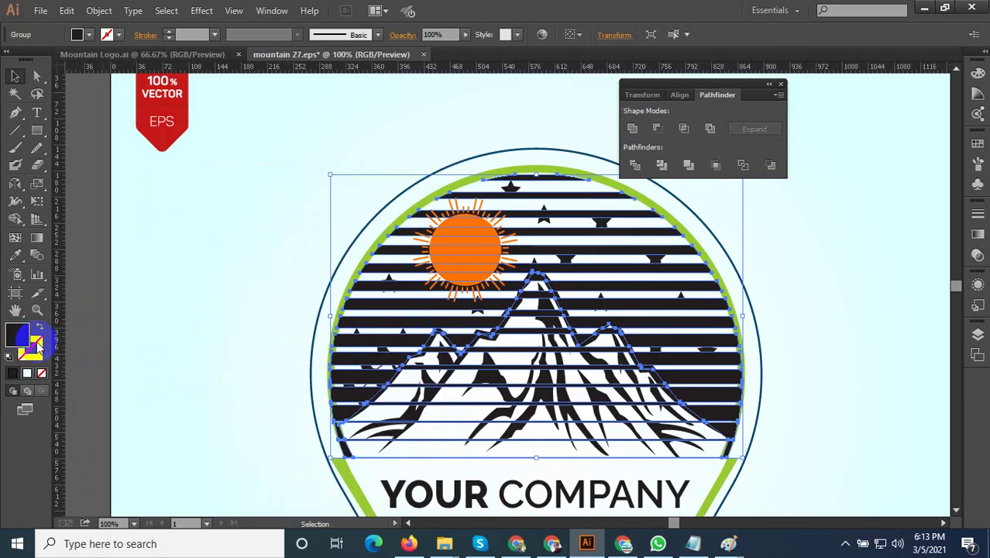
{"action": "left_click", "coordinate": [977, 234]}
{"action": "left_click", "coordinate": [844, 303]}
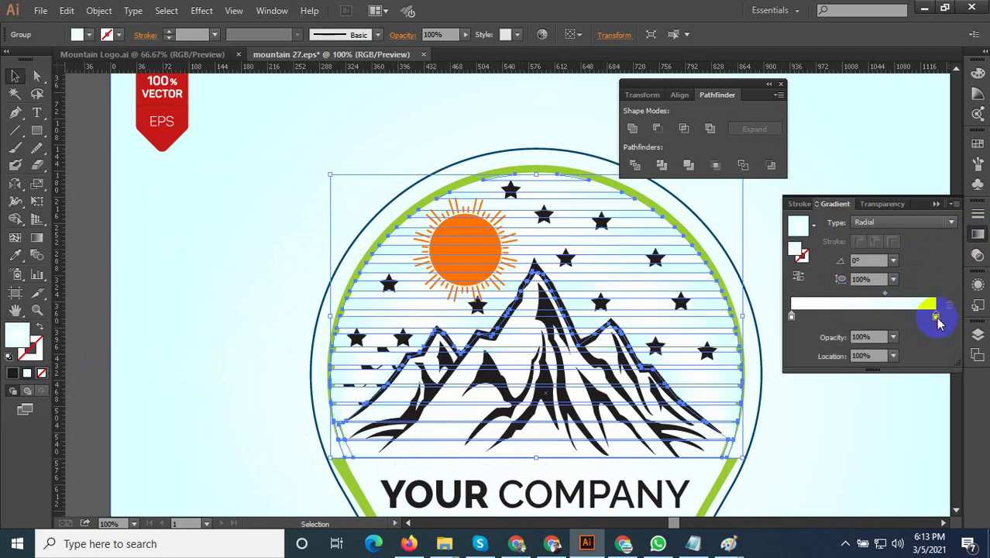
{"action": "double_click", "coordinate": [934, 317]}
{"action": "left_click", "coordinate": [865, 457]}
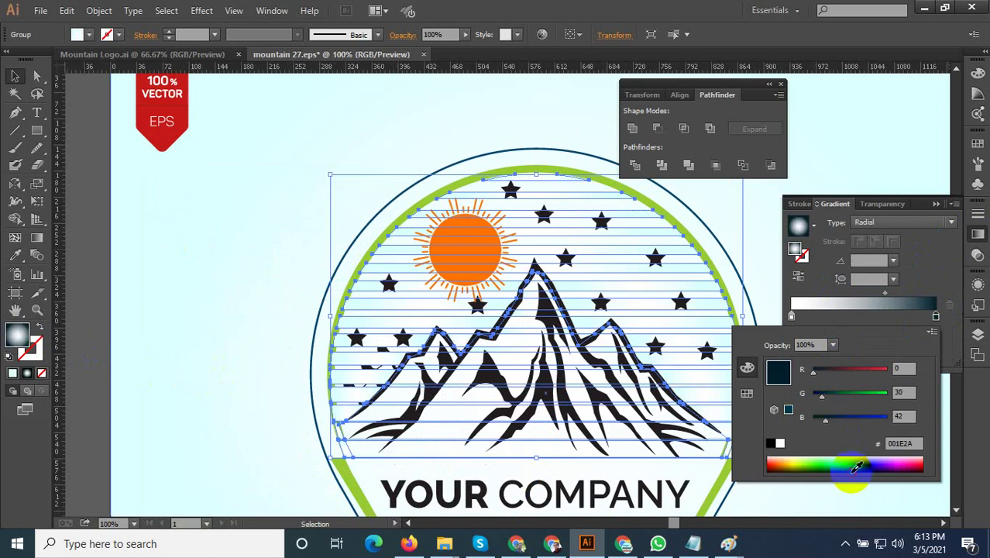
{"action": "left_click", "coordinate": [851, 460]}
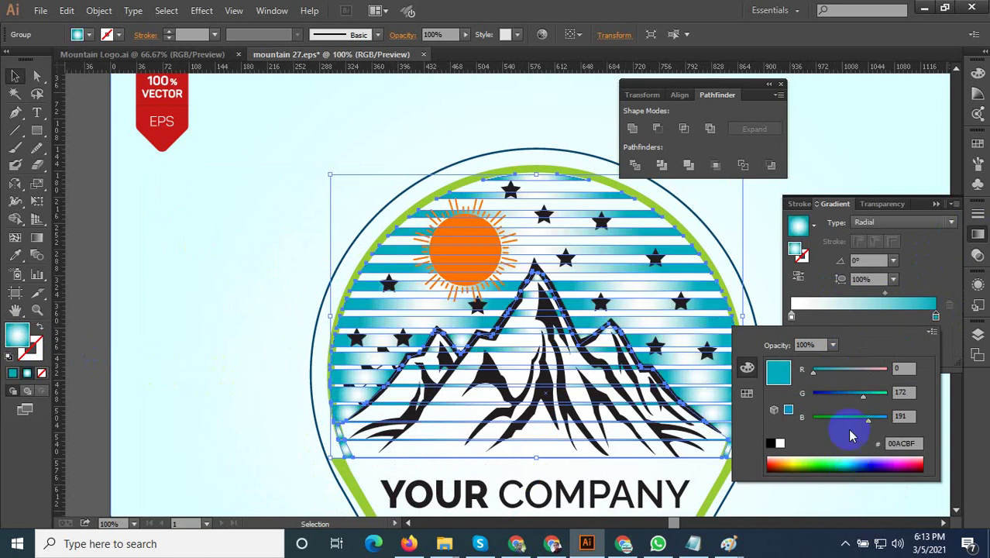
{"action": "left_click", "coordinate": [824, 305]}
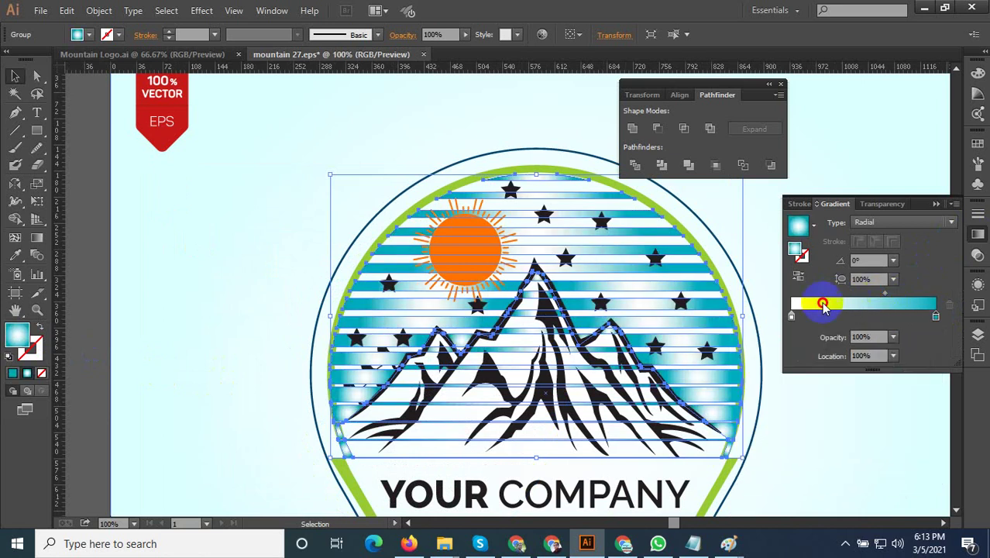
{"action": "left_click_drag", "start_coordinate": [890, 300], "coordinate": [856, 304]}
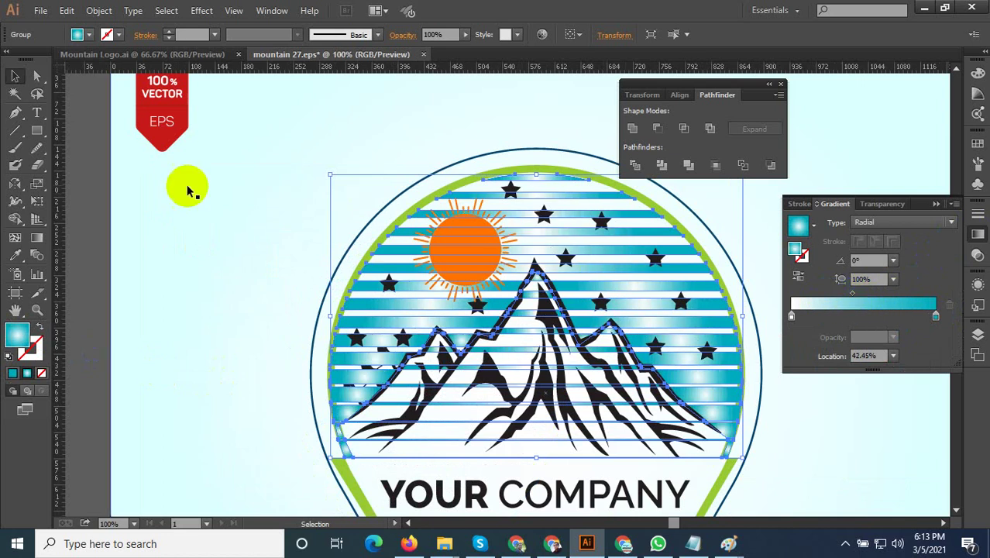
Run the stripe gradient vertically from the top of the badge to the bottom
{"action": "left_click", "coordinate": [47, 221]}
{"action": "left_click", "coordinate": [43, 237]}
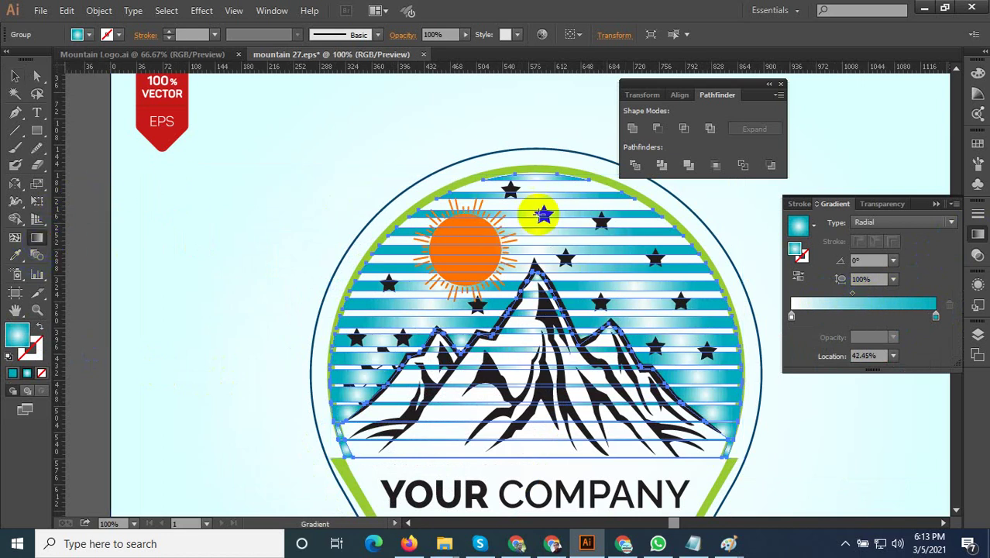
{"action": "left_click_drag", "start_coordinate": [538, 175], "coordinate": [568, 457]}
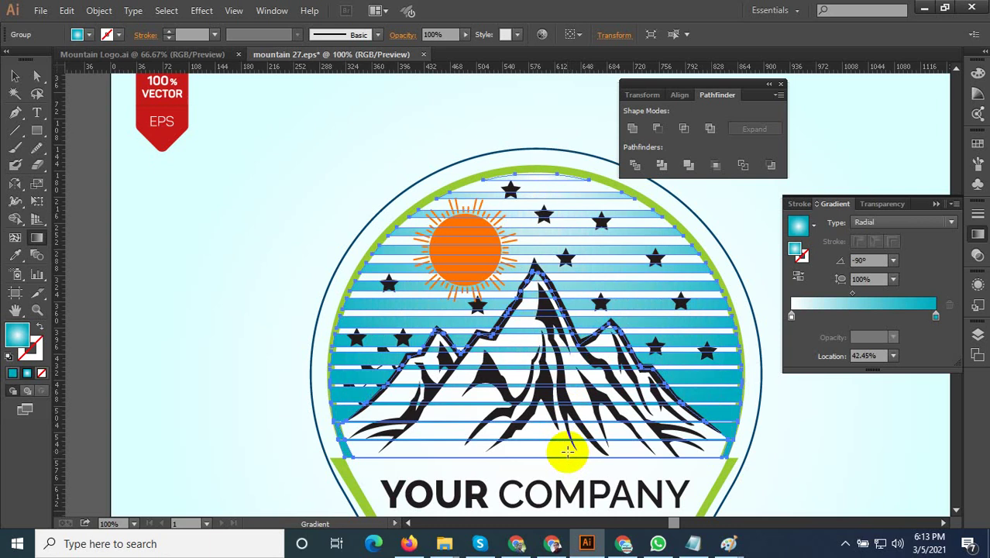
{"action": "left_click", "coordinate": [14, 75]}
Isolate the mountain-and-stripe group and delete the stripe below the mountain
{"action": "left_click", "coordinate": [304, 320]}
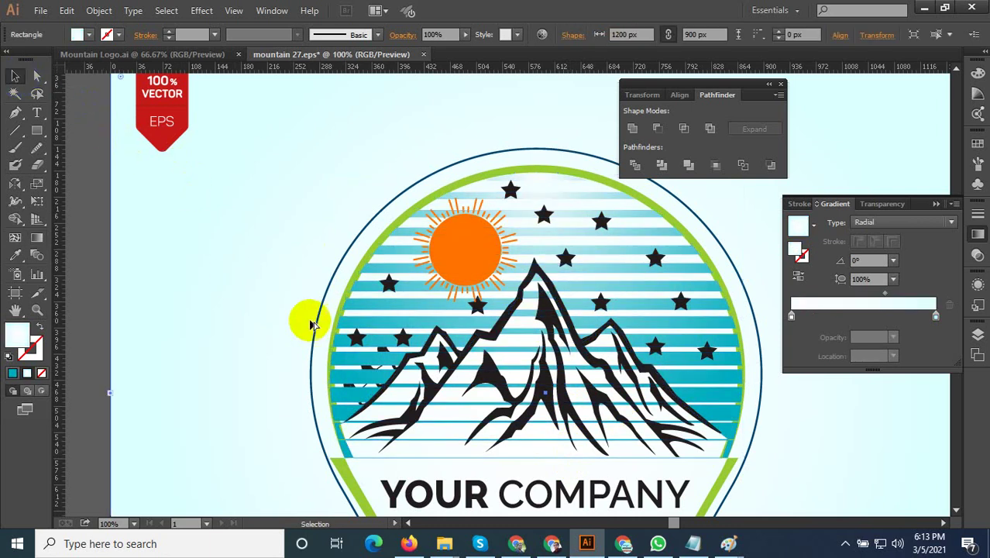
{"action": "key", "text": "ctrl+minus"}
{"action": "key", "text": "ctrl+minus"}
{"action": "left_click", "coordinate": [679, 383]}
{"action": "scroll", "coordinate": [398, 385], "scroll_direction": "up", "scroll_amount": 3}
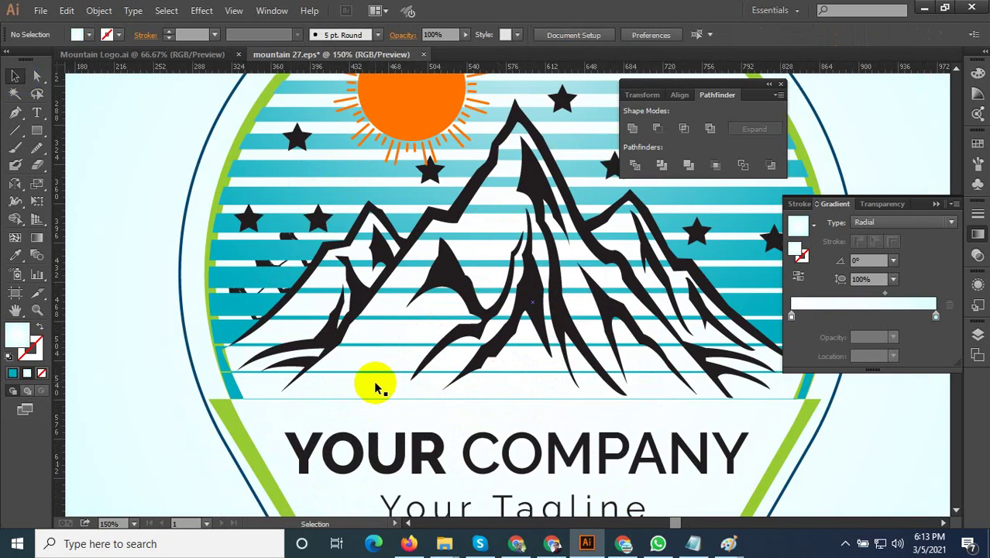
{"action": "left_click", "coordinate": [371, 380]}
{"action": "left_click", "coordinate": [372, 373]}
{"action": "double_click", "coordinate": [372, 375]}
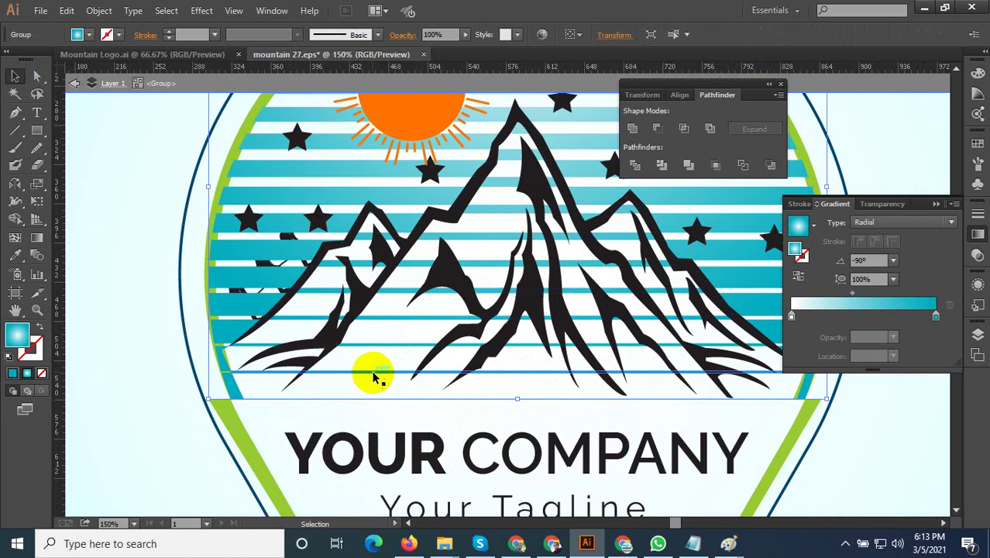
{"action": "key", "text": "Delete"}
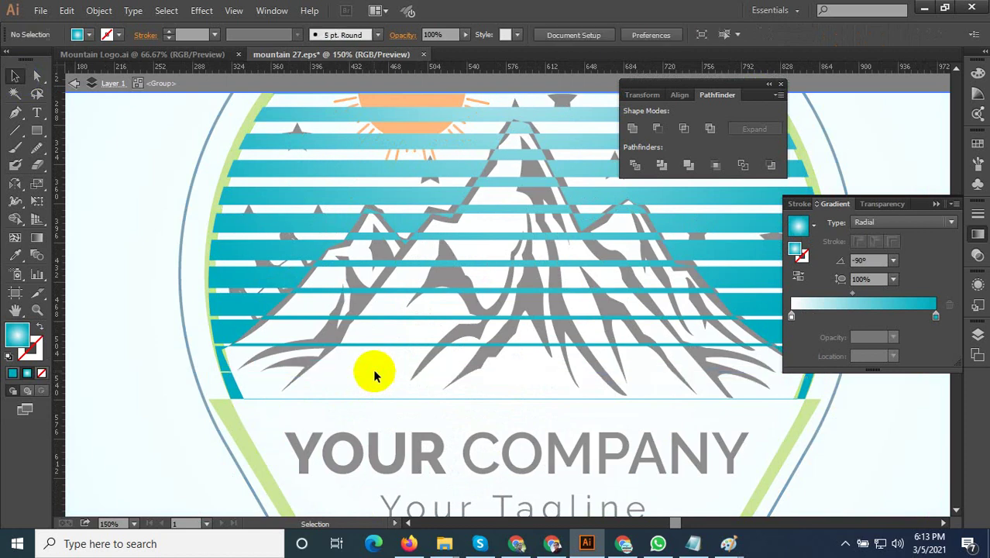
Delete the six stripe pieces crossing the central mountain up to its peak
{"action": "left_click", "coordinate": [515, 347]}
{"action": "key", "text": "Delete"}
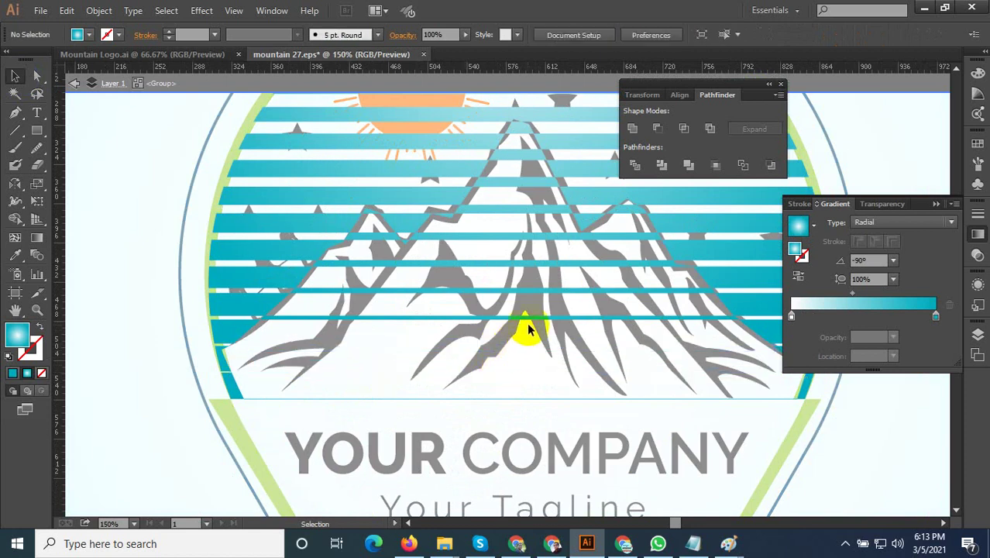
{"action": "left_click", "coordinate": [529, 318]}
{"action": "key", "text": "Delete"}
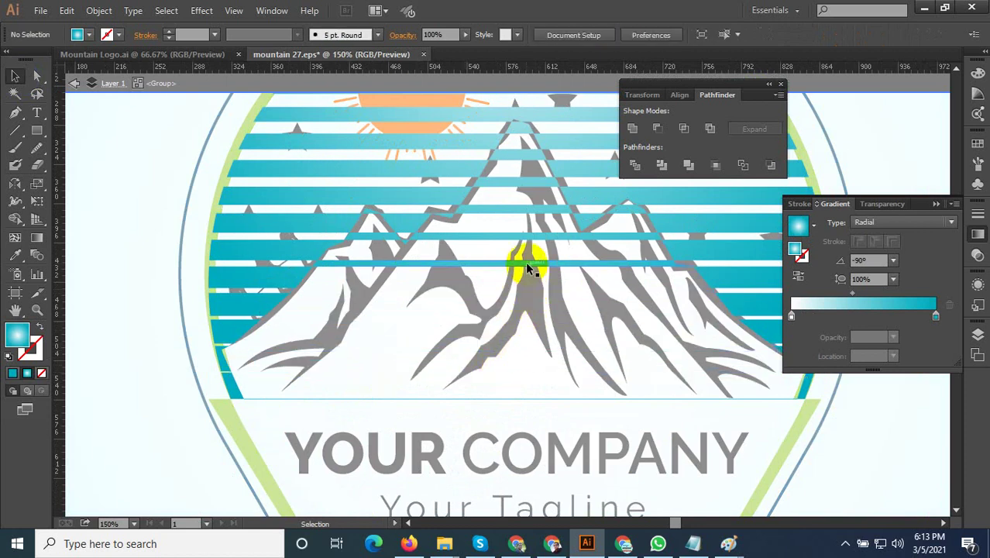
{"action": "left_click", "coordinate": [527, 268]}
{"action": "key", "text": "Delete"}
{"action": "left_click", "coordinate": [527, 232]}
{"action": "key", "text": "Delete"}
{"action": "left_click", "coordinate": [524, 207]}
{"action": "key", "text": "Delete"}
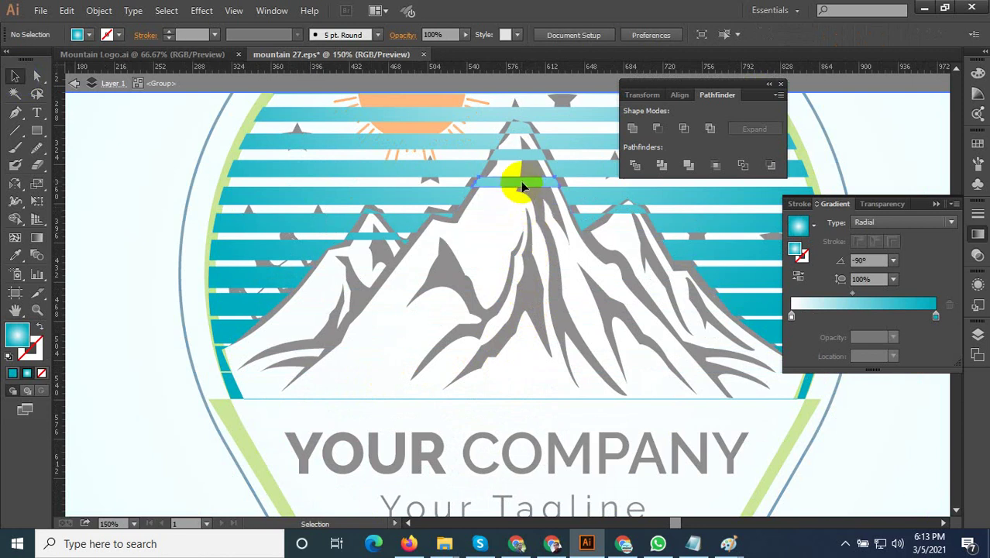
{"action": "left_click", "coordinate": [517, 161]}
{"action": "key", "text": "Delete"}
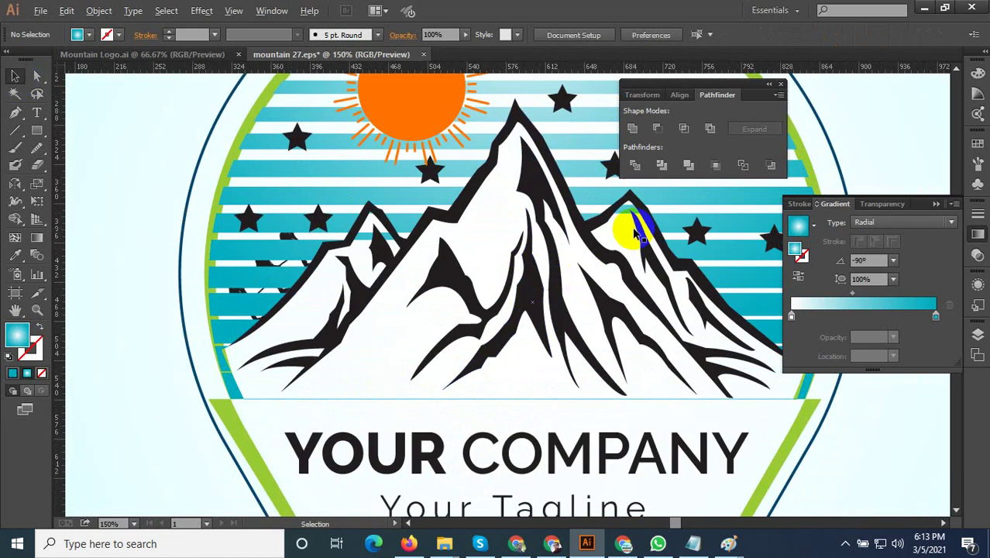
Delete the stripe piece crossing the smaller left peak
{"action": "scroll", "coordinate": [362, 233], "scroll_direction": "up", "scroll_amount": 1}
{"action": "scroll", "coordinate": [364, 242], "scroll_direction": "up", "scroll_amount": 1}
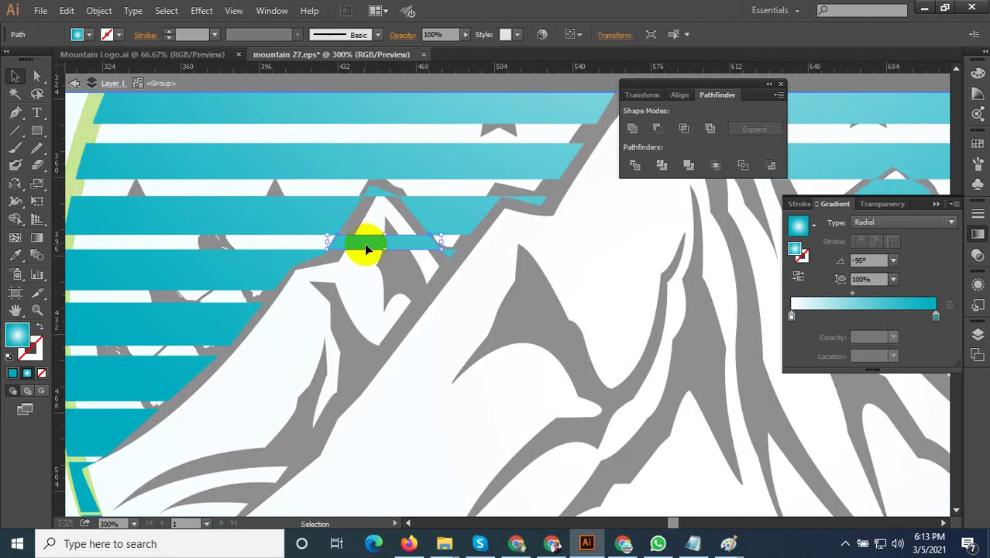
{"action": "left_click", "coordinate": [382, 209]}
{"action": "key", "text": "Delete"}
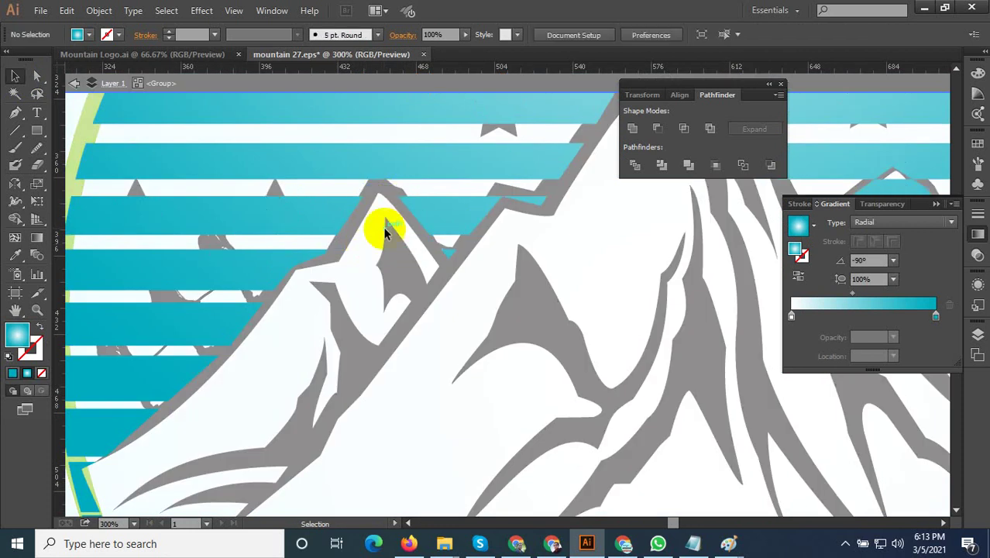
{"action": "scroll", "coordinate": [381, 500], "scroll_direction": "down", "scroll_amount": 2}
{"action": "scroll", "coordinate": [620, 332], "scroll_direction": "up", "scroll_amount": 2}
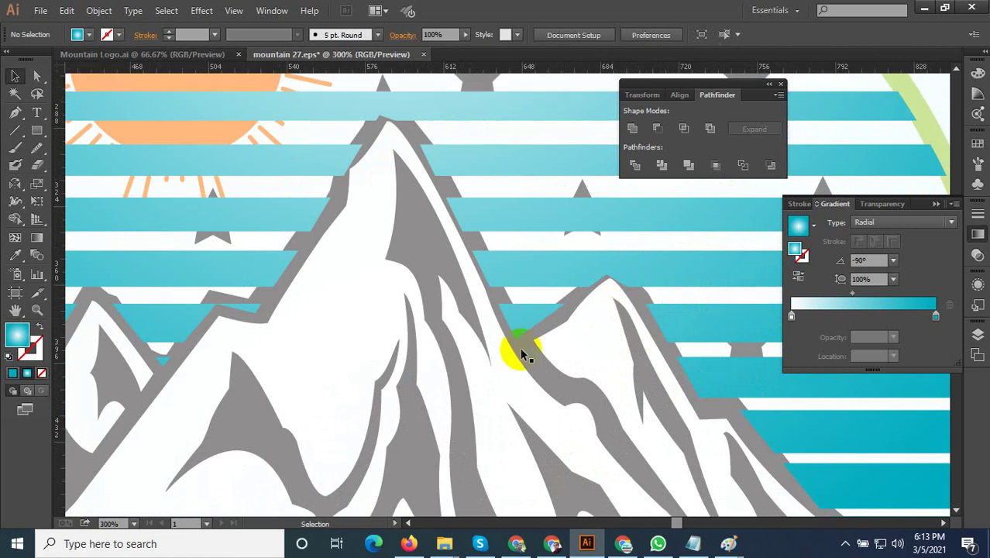
{"action": "scroll", "coordinate": [403, 418], "scroll_direction": "down", "scroll_amount": 2}
{"action": "scroll", "coordinate": [419, 409], "scroll_direction": "down", "scroll_amount": 1}
{"action": "scroll", "coordinate": [523, 404], "scroll_direction": "down", "scroll_amount": 1}
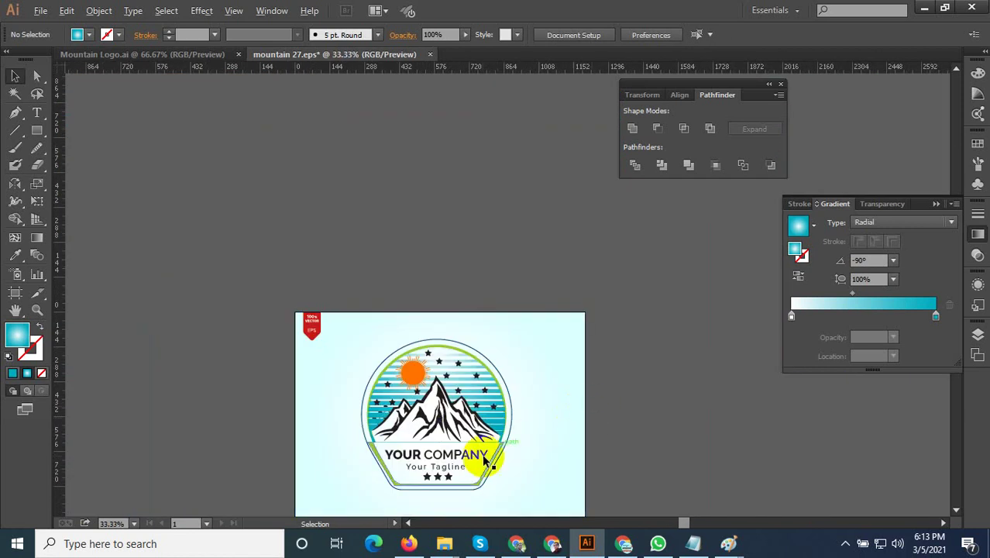
{"action": "scroll", "coordinate": [491, 452], "scroll_direction": "up", "scroll_amount": 1}
Delete the horizontal line under the mountain and exit group editing
{"action": "scroll", "coordinate": [394, 457], "scroll_direction": "up", "scroll_amount": 3}
{"action": "double_click", "coordinate": [408, 346]}
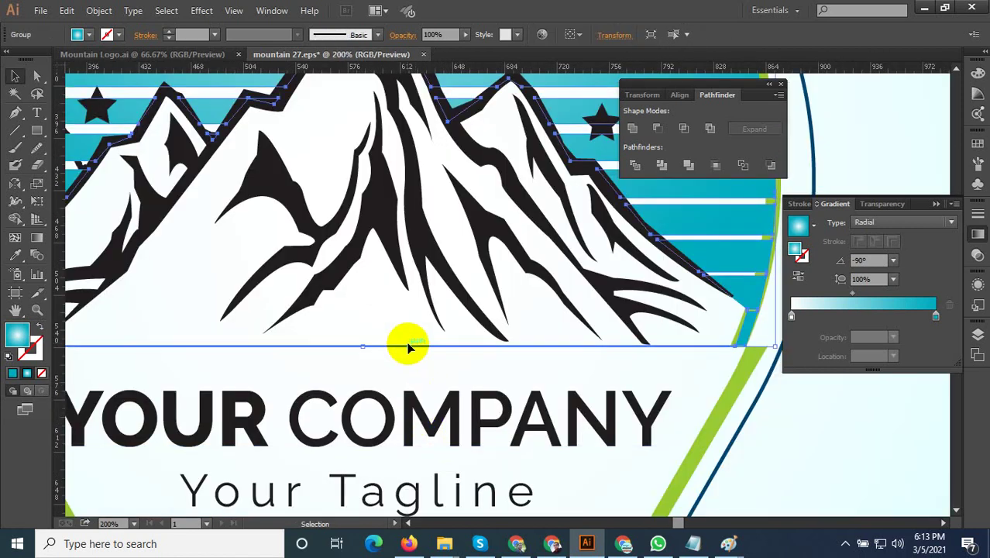
{"action": "left_click", "coordinate": [409, 344]}
{"action": "key", "text": "Delete"}
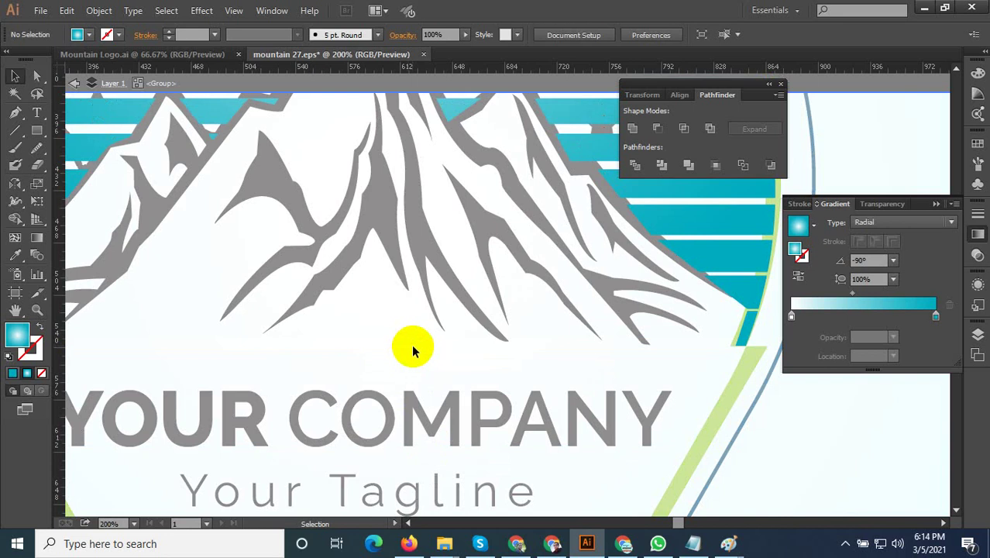
{"action": "scroll", "coordinate": [762, 325], "scroll_direction": "up", "scroll_amount": 3}
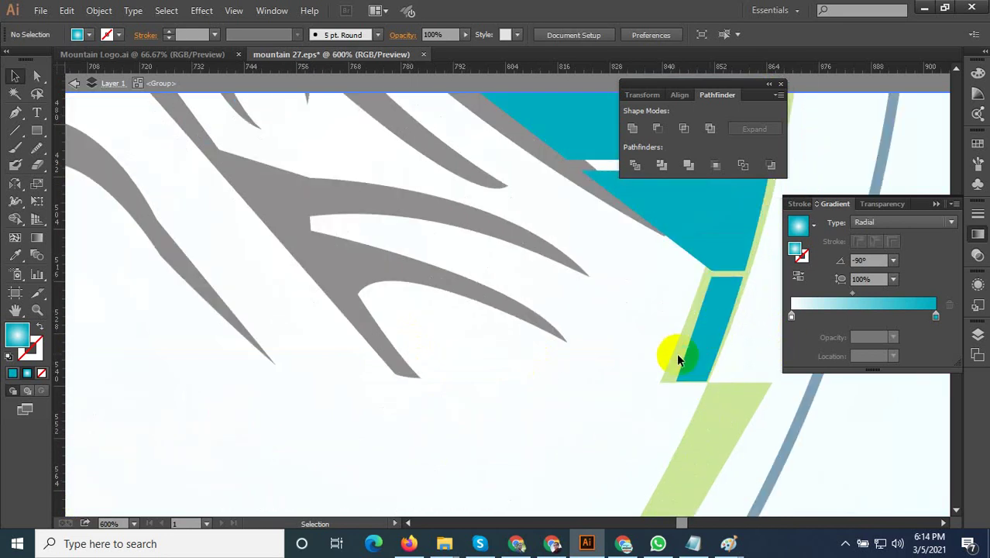
{"action": "key", "text": "Escape"}
{"action": "scroll", "coordinate": [637, 413], "scroll_direction": "down", "scroll_amount": 4}
{"action": "scroll", "coordinate": [713, 416], "scroll_direction": "up", "scroll_amount": 4}
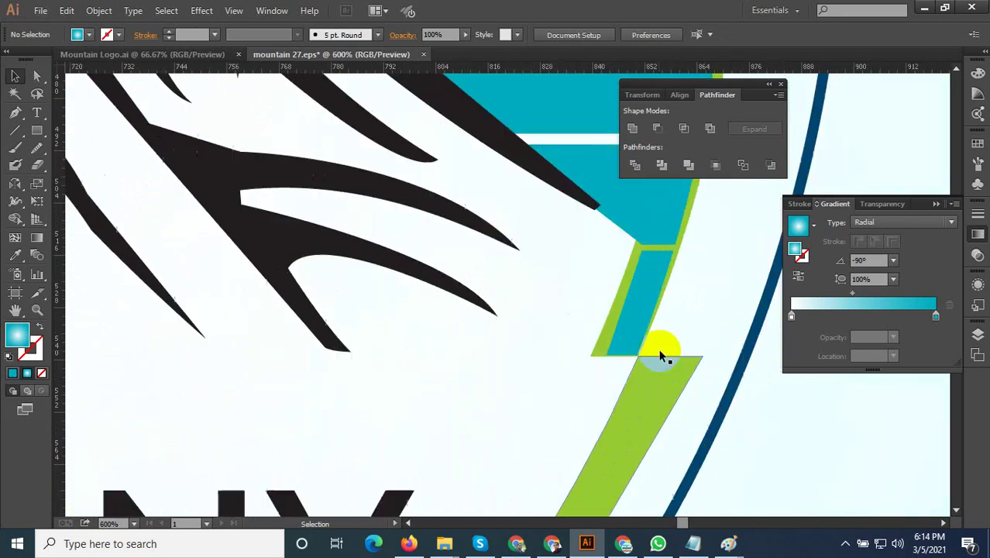
Delete the stray teal fragment and the teal strip above it at the lower-left edge
{"action": "double_click", "coordinate": [643, 302]}
{"action": "left_click", "coordinate": [654, 309]}
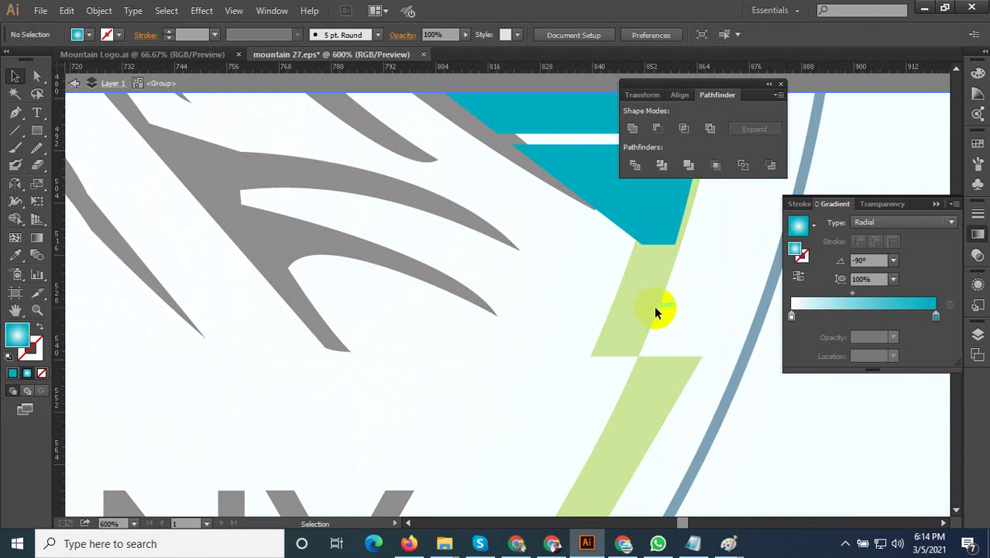
{"action": "scroll", "coordinate": [775, 421], "scroll_direction": "down", "scroll_amount": 2}
{"action": "scroll", "coordinate": [776, 421], "scroll_direction": "down", "scroll_amount": 2}
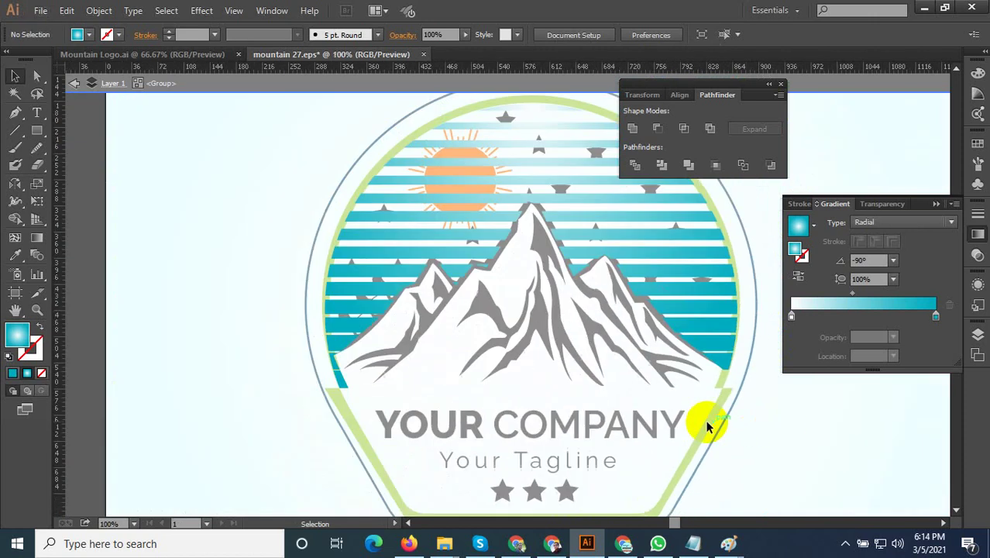
{"action": "scroll", "coordinate": [344, 392], "scroll_direction": "up", "scroll_amount": 2}
{"action": "left_click", "coordinate": [335, 348]}
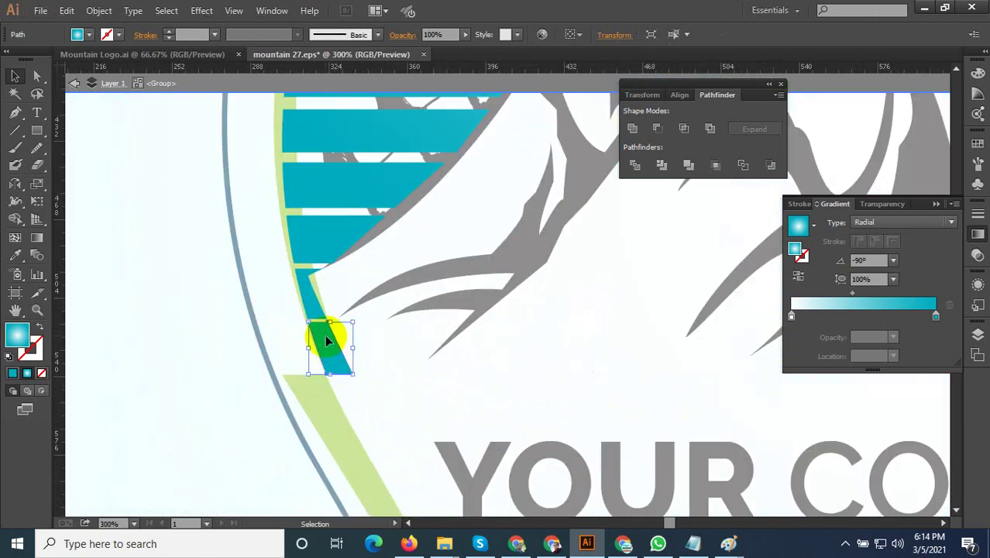
{"action": "key", "text": "Delete"}
{"action": "left_click", "coordinate": [316, 311]}
{"action": "key", "text": "Delete"}
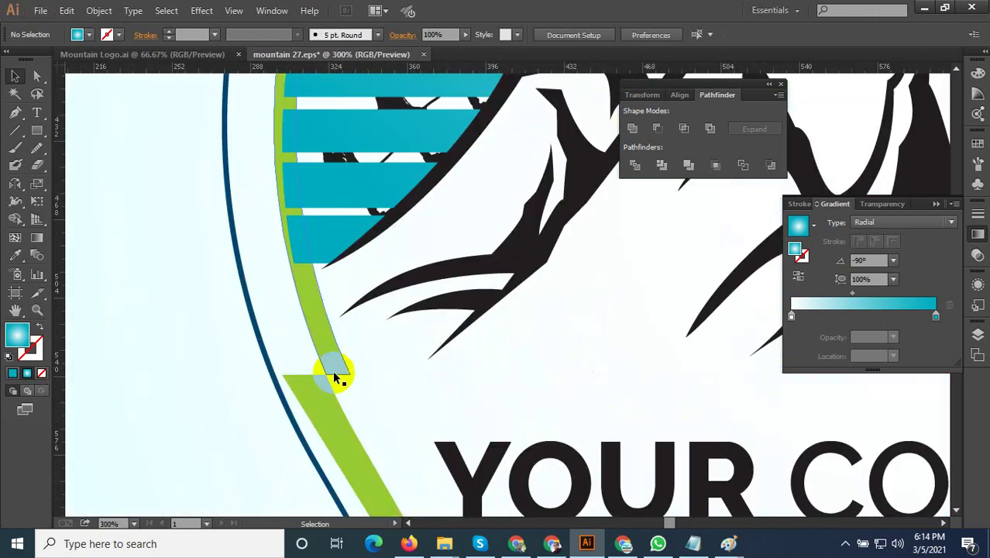
{"action": "scroll", "coordinate": [348, 402], "scroll_direction": "down", "scroll_amount": 2}
{"action": "left_click", "coordinate": [332, 356]}
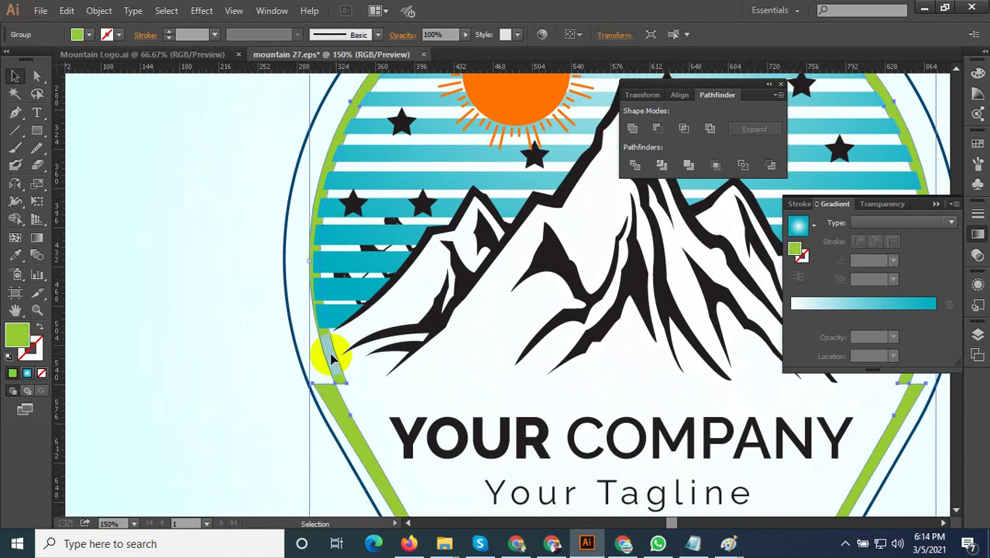
Bring the green ring to the front of the teal stripes
{"action": "scroll", "coordinate": [331, 355], "scroll_direction": "down", "scroll_amount": 2}
{"action": "right_click", "coordinate": [333, 354]}
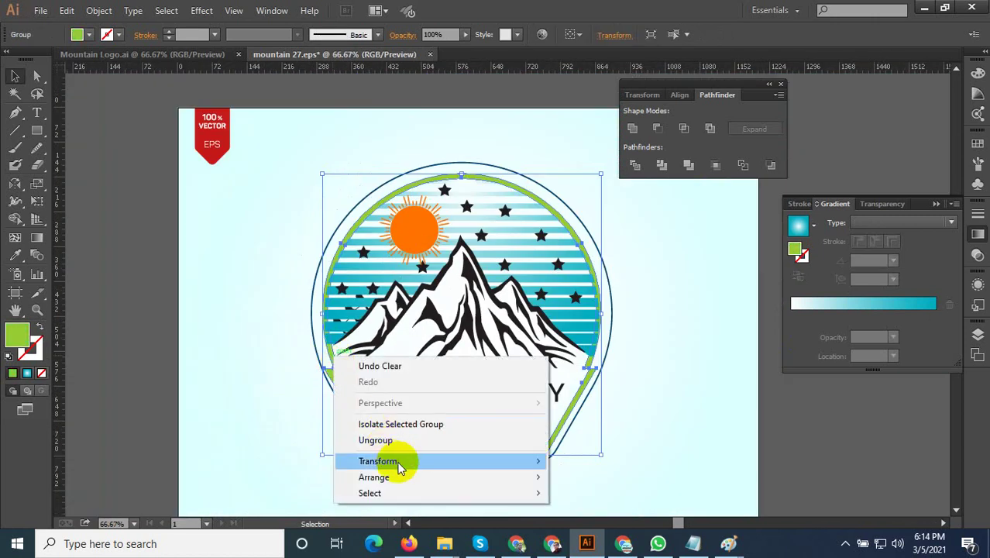
{"action": "left_click", "coordinate": [569, 474]}
{"action": "left_click", "coordinate": [663, 422]}
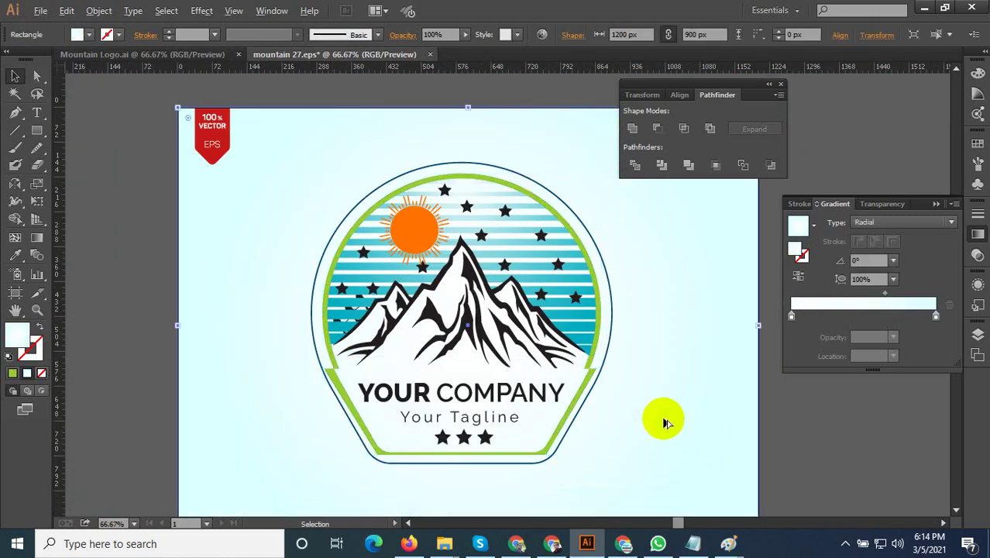
{"action": "scroll", "coordinate": [331, 220], "scroll_direction": "up", "scroll_amount": 3}
{"action": "scroll", "coordinate": [366, 273], "scroll_direction": "down", "scroll_amount": 3}
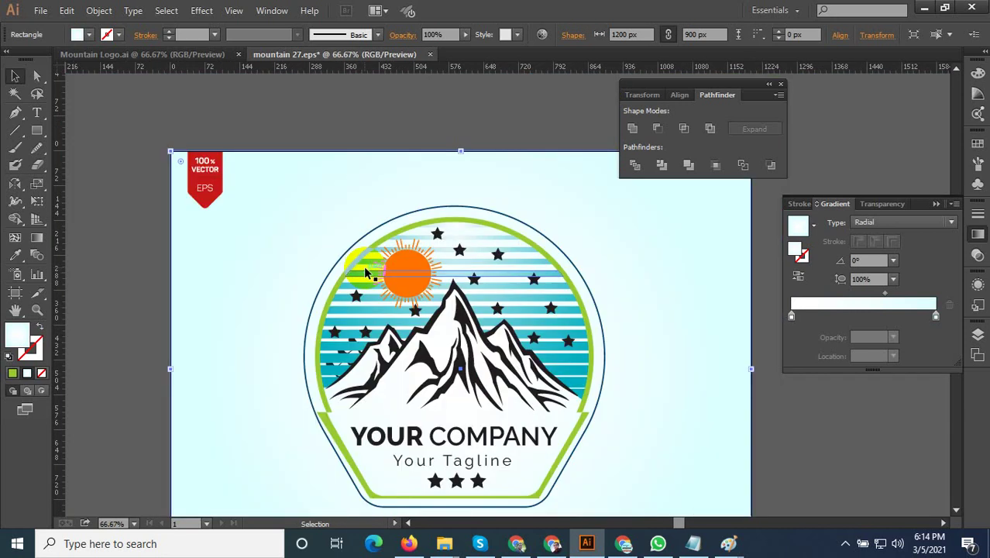
{"action": "left_click", "coordinate": [778, 397]}
Apply an Eyedropper fill to the badge clip group, then undo the accidental dark fill
{"action": "scroll", "coordinate": [588, 441], "scroll_direction": "up", "scroll_amount": 3}
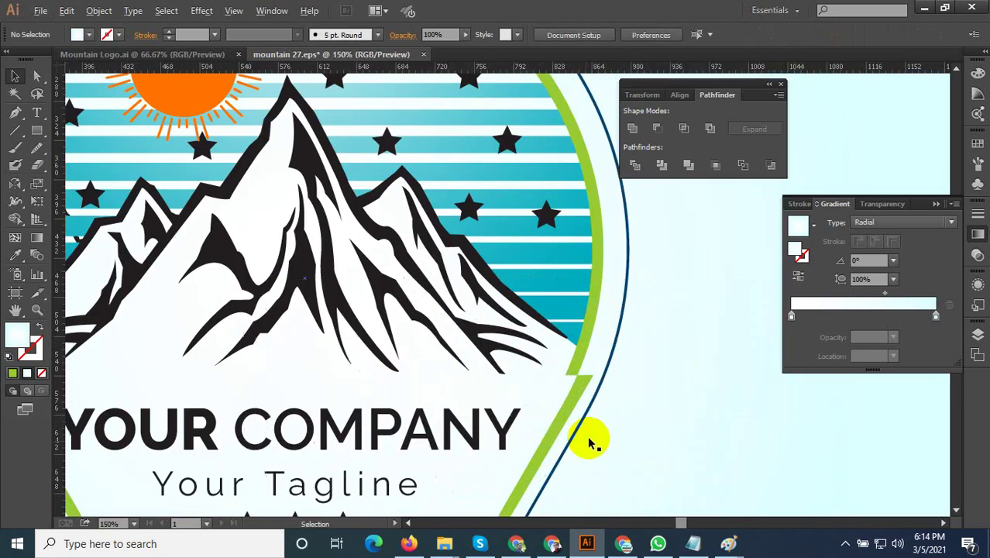
{"action": "left_click", "coordinate": [592, 408]}
{"action": "scroll", "coordinate": [594, 408], "scroll_direction": "down", "scroll_amount": 3}
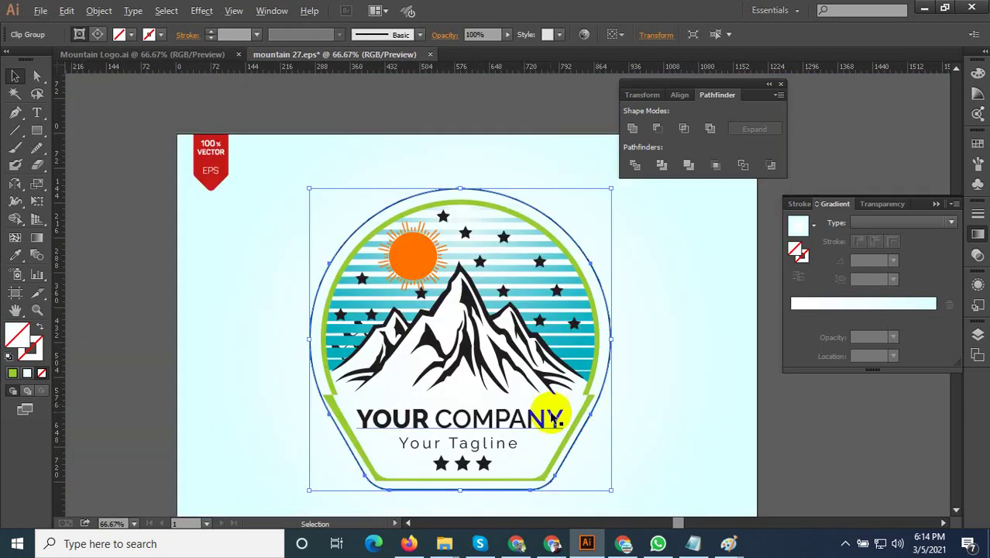
{"action": "scroll", "coordinate": [397, 513], "scroll_direction": "up", "scroll_amount": 1}
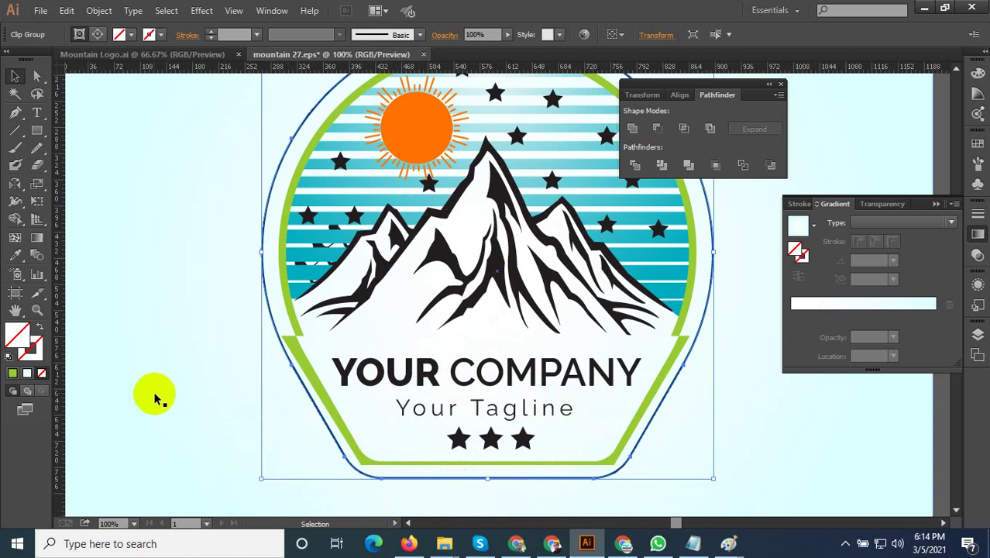
{"action": "left_click", "coordinate": [15, 255]}
{"action": "left_click", "coordinate": [379, 266]}
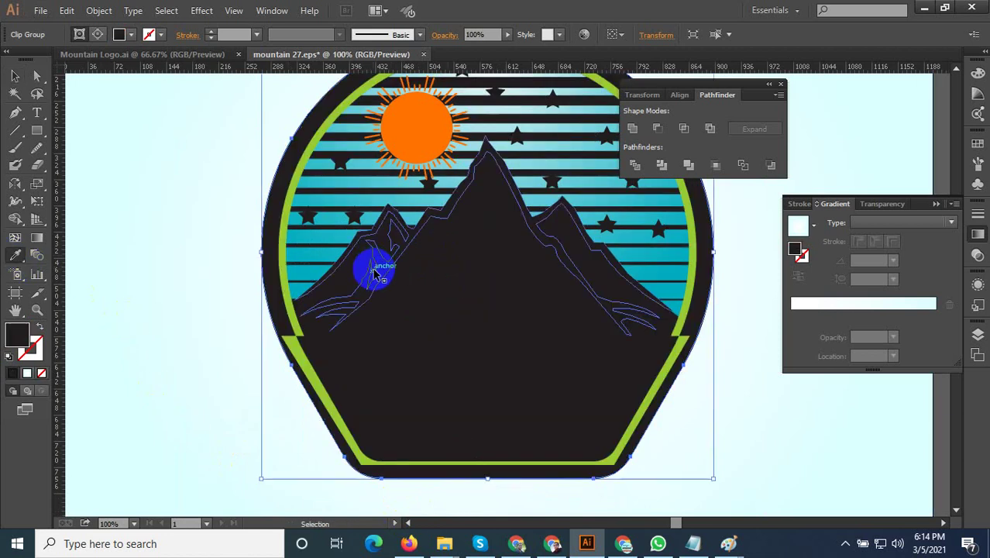
{"action": "key", "text": "ctrl+z"}
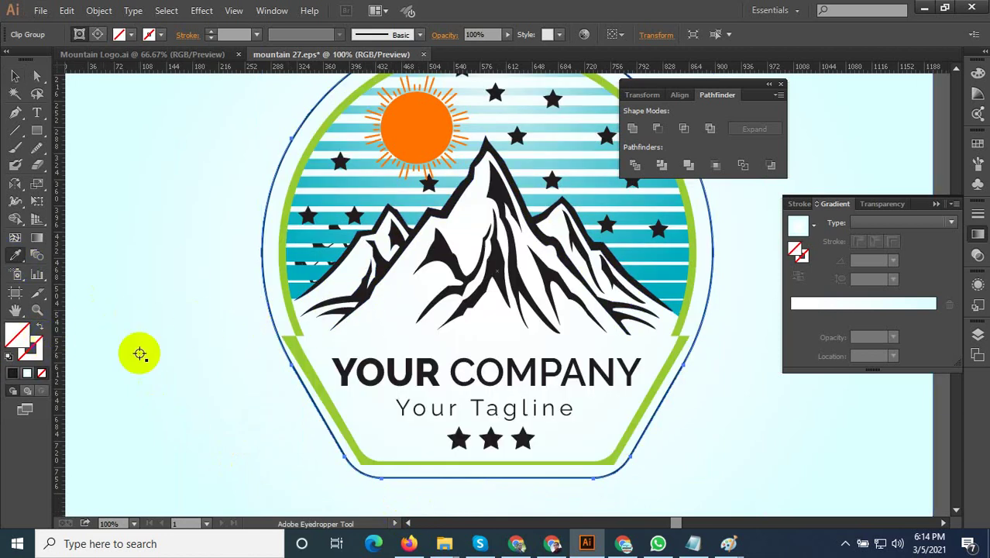
Move the edge piece up into the green ring's left notch and clear the selection
{"action": "left_click", "coordinate": [14, 76]}
{"action": "scroll", "coordinate": [279, 369], "scroll_direction": "up", "scroll_amount": 3}
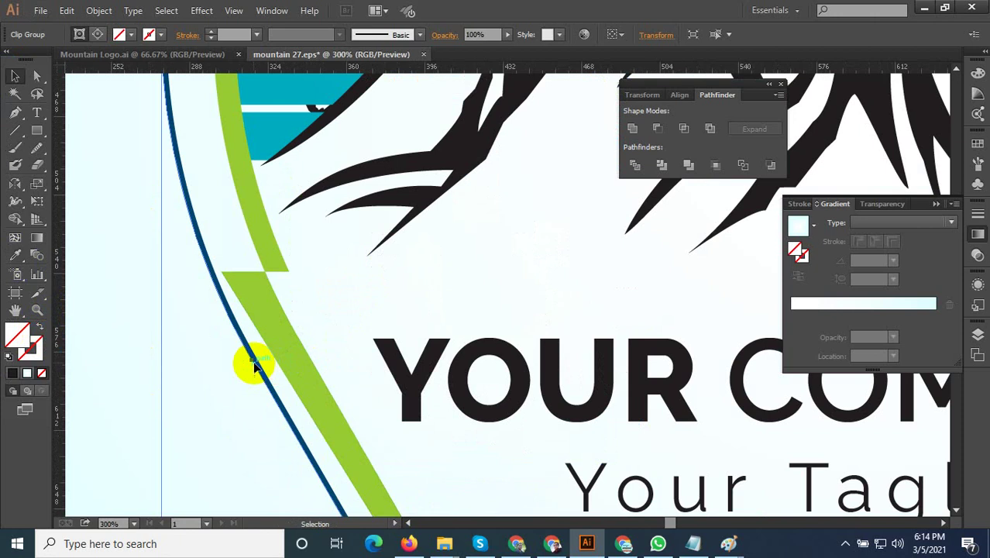
{"action": "left_click_drag", "start_coordinate": [254, 366], "coordinate": [239, 264]}
{"action": "scroll", "coordinate": [237, 364], "scroll_direction": "down", "scroll_amount": 2}
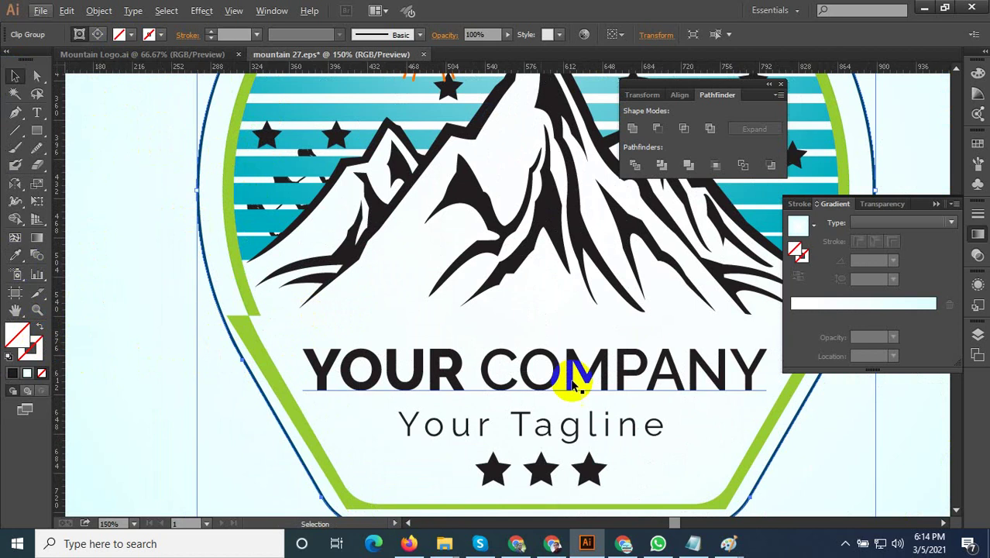
{"action": "scroll", "coordinate": [256, 418], "scroll_direction": "up", "scroll_amount": 3}
{"action": "scroll", "coordinate": [259, 416], "scroll_direction": "down", "scroll_amount": 4}
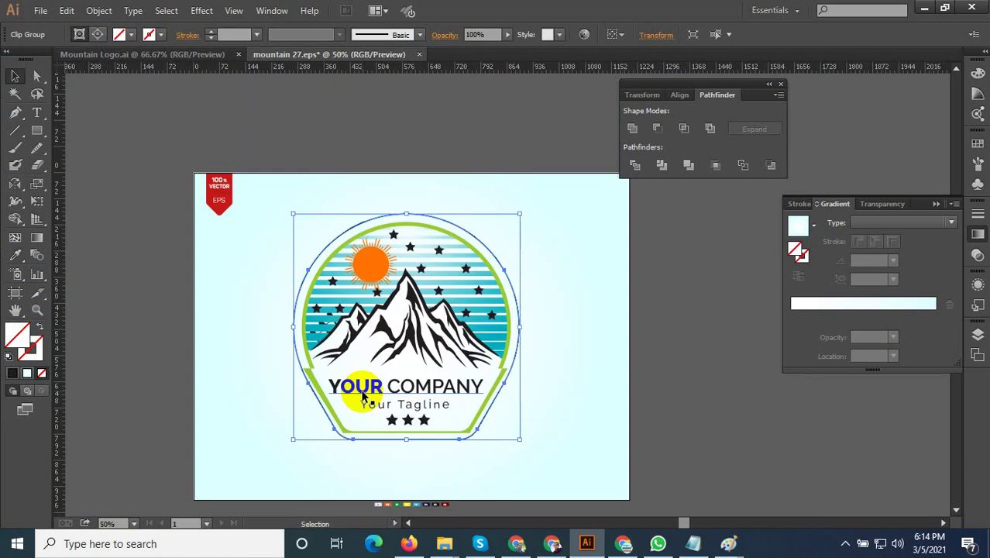
{"action": "scroll", "coordinate": [363, 390], "scroll_direction": "down", "scroll_amount": 2}
{"action": "left_click", "coordinate": [87, 333]}
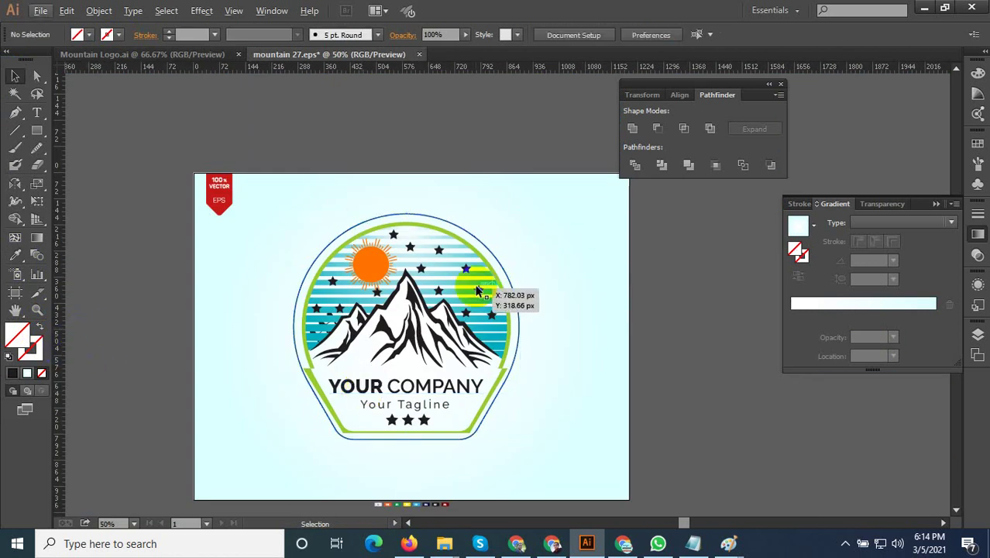
{"action": "scroll", "coordinate": [471, 283], "scroll_direction": "up", "scroll_amount": 1}
{"action": "scroll", "coordinate": [453, 336], "scroll_direction": "down", "scroll_amount": 1}
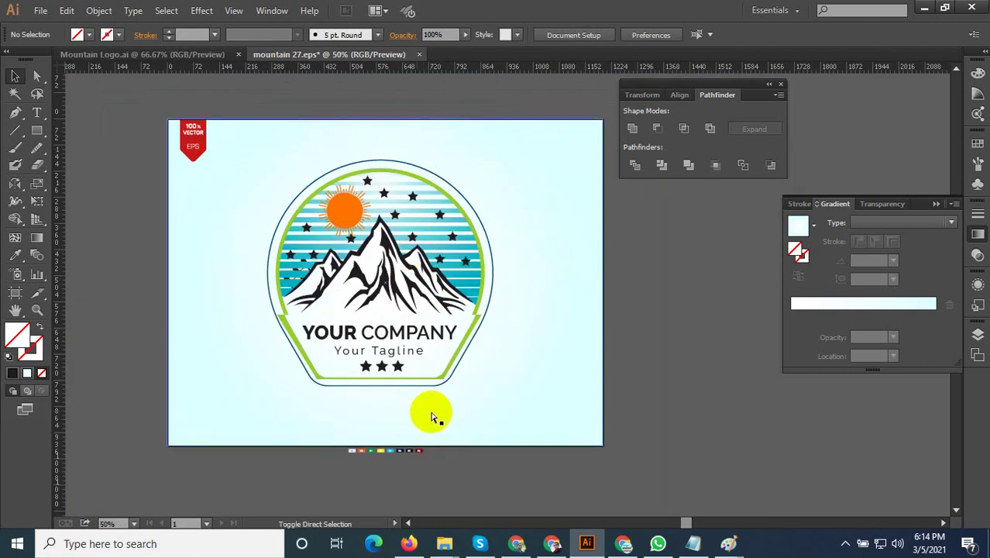
Save the badge as the EPS file 'mountain 26' and pause the browser video
{"action": "key", "text": "ctrl+shift+s"}
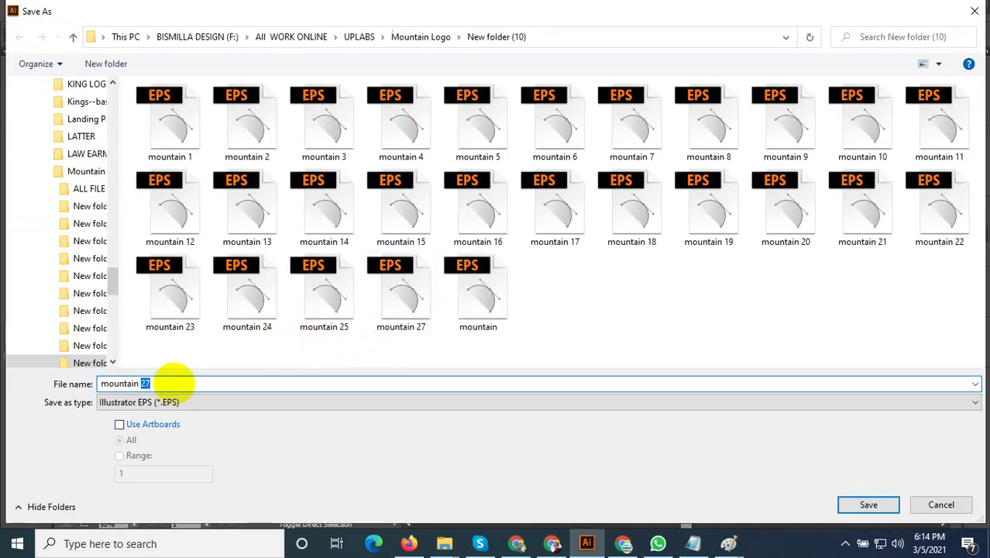
{"action": "type", "text": "26"}
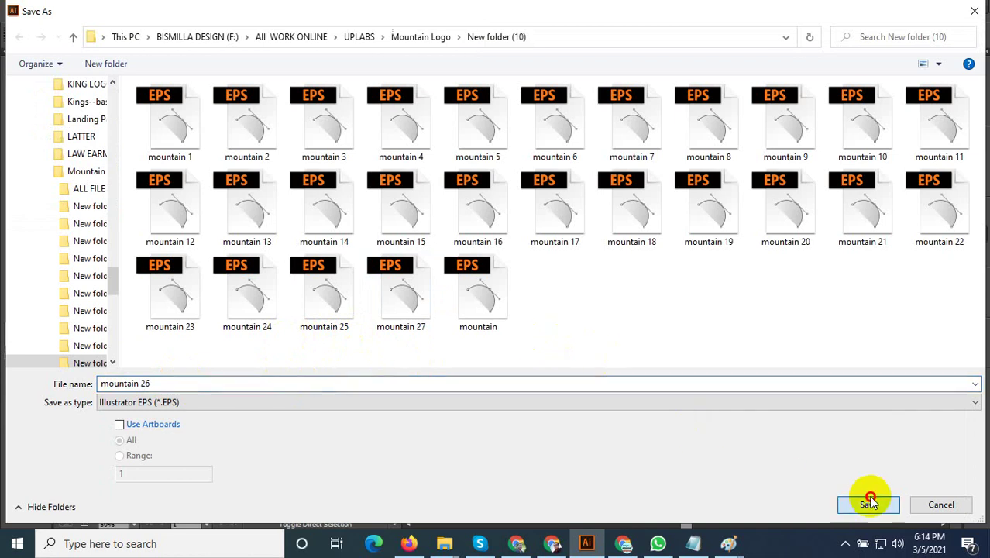
{"action": "left_click", "coordinate": [869, 502]}
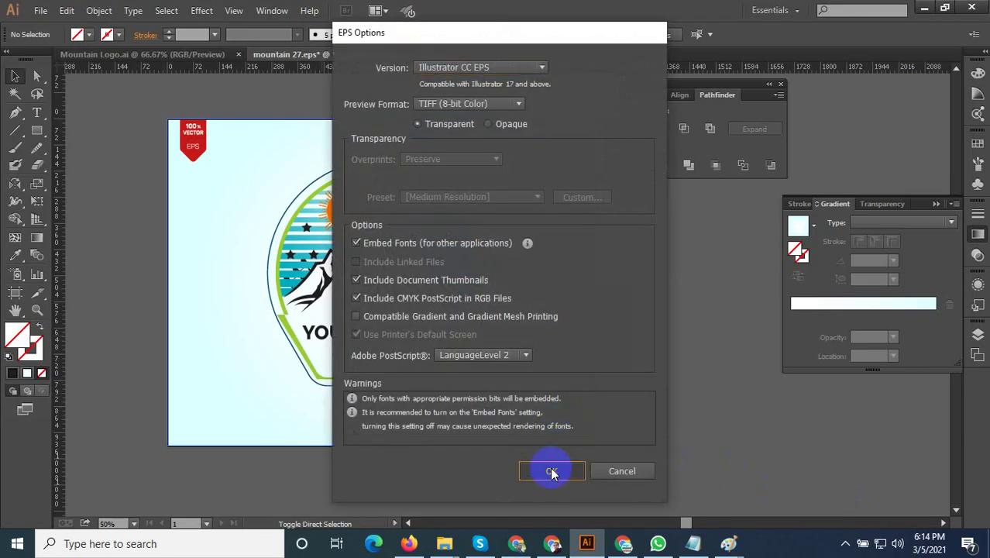
{"action": "left_click", "coordinate": [551, 472]}
{"action": "left_click", "coordinate": [540, 542]}
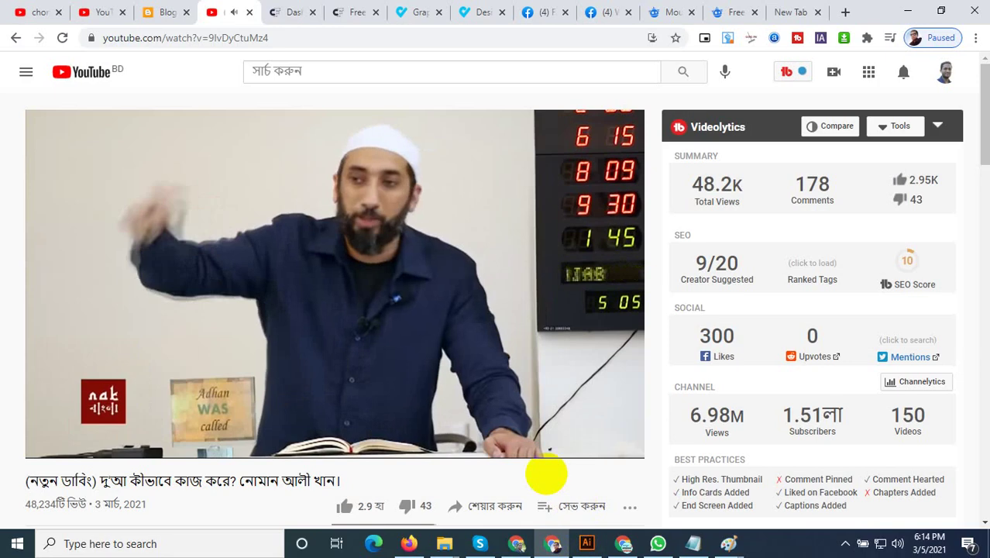